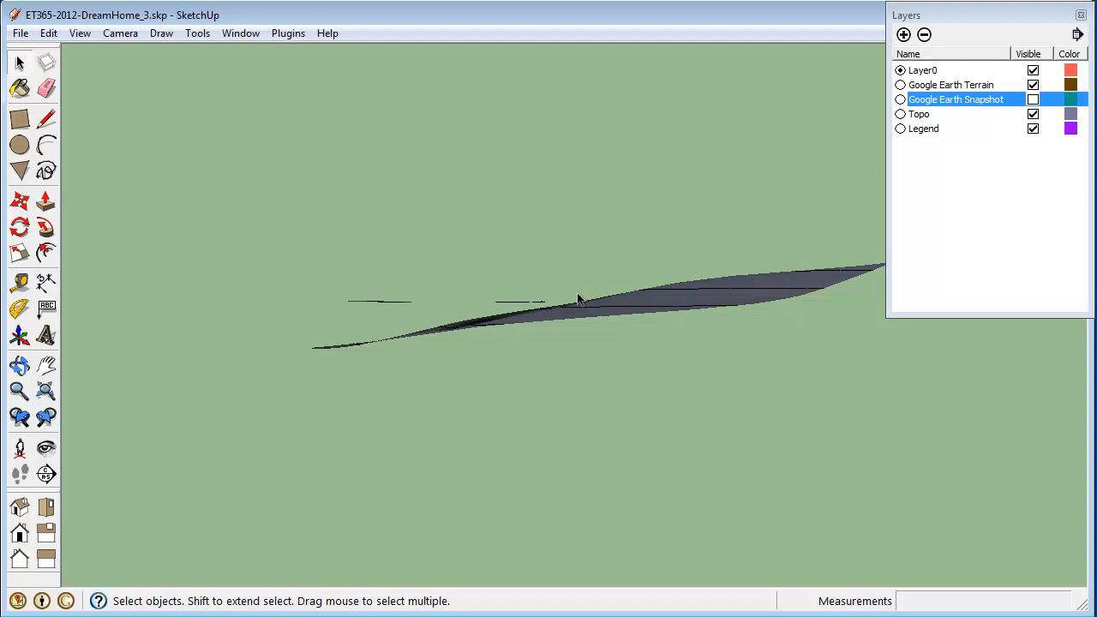
Hide the Google Earth Terrain layer, leaving the topo contour lines on display.
middle_click_drag(283, 222, 572, 358)
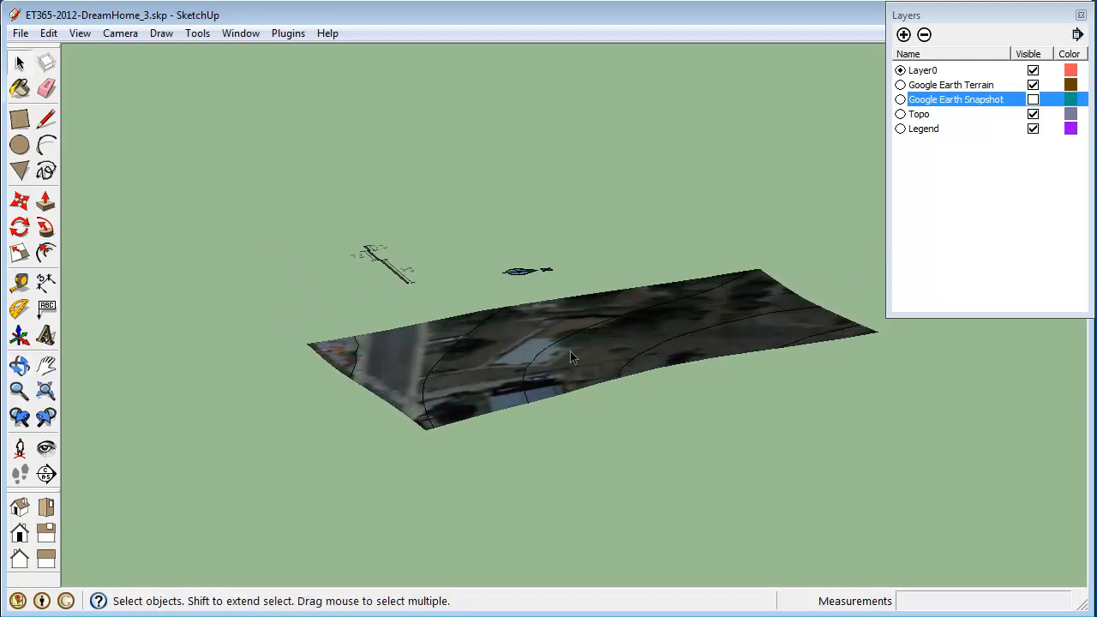
middle_click_drag(279, 224, 873, 178)
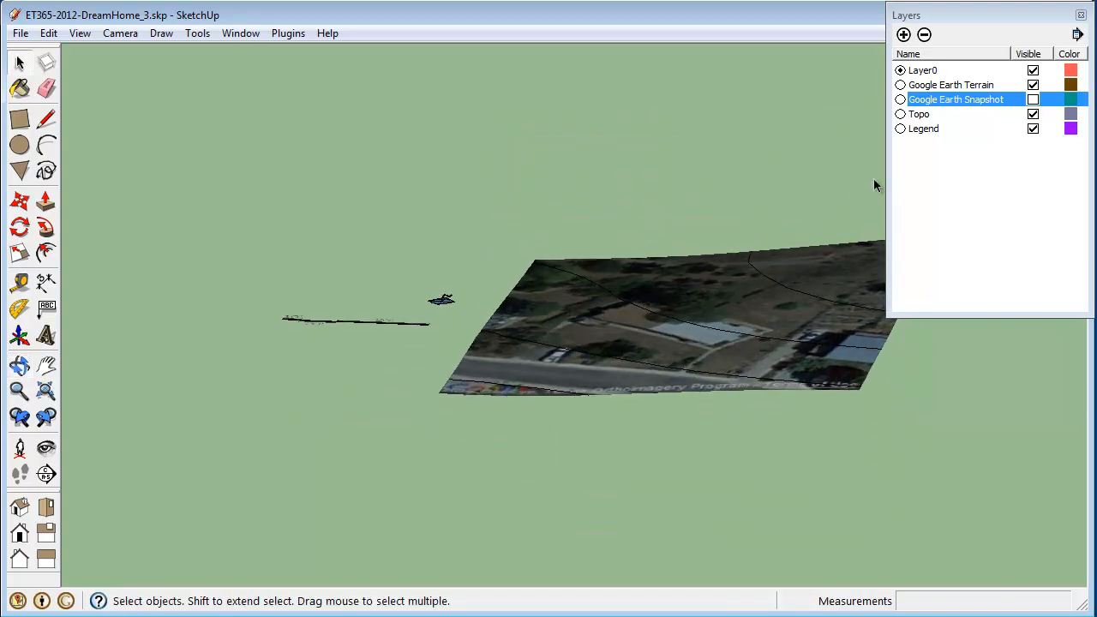
left_click(1032, 85)
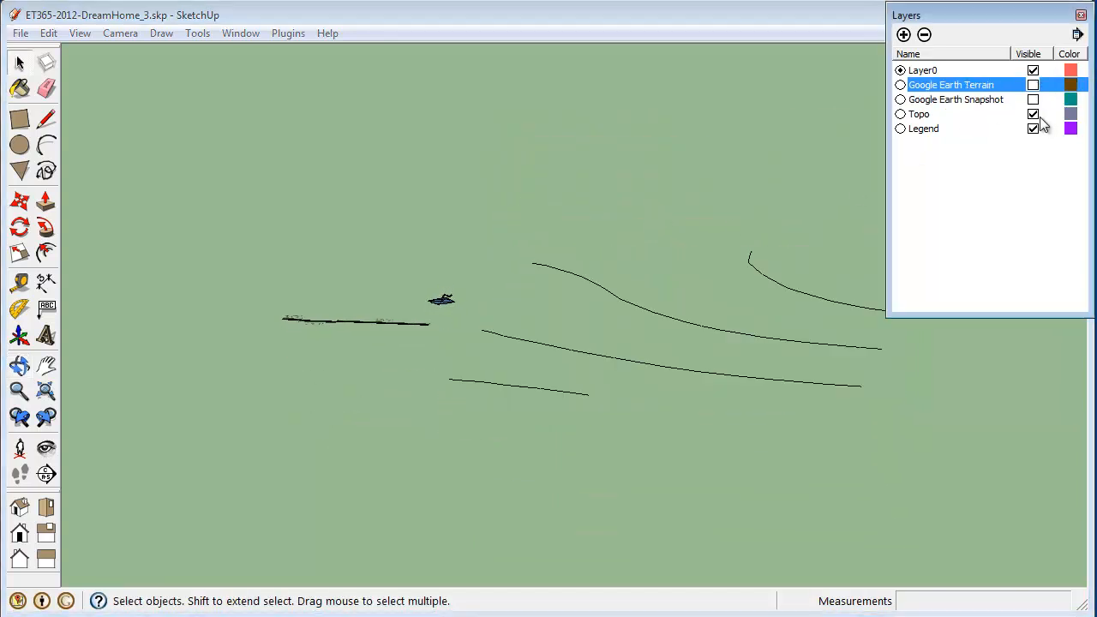
middle_click_drag(832, 321, 844, 263)
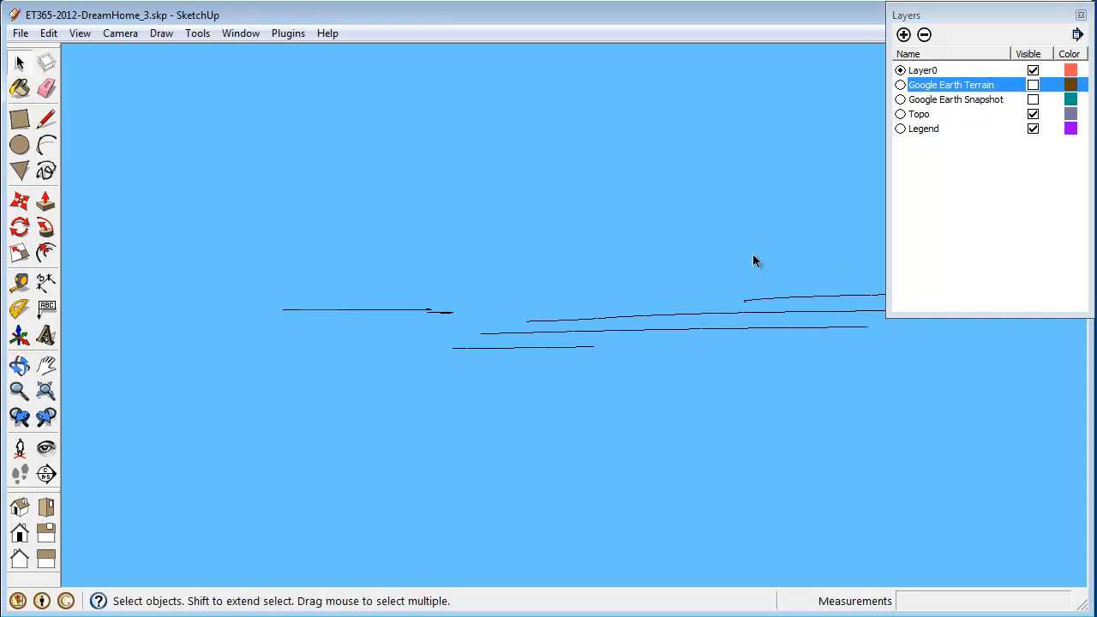
middle_click_drag(753, 261, 820, 509)
Show the flat Google Earth Snapshot layer and hide the Topo layer, keeping the Google Earth Terrain layer hidden.
left_click(1033, 85)
left_click(1032, 99)
middle_click_drag(1031, 436, 993, 549)
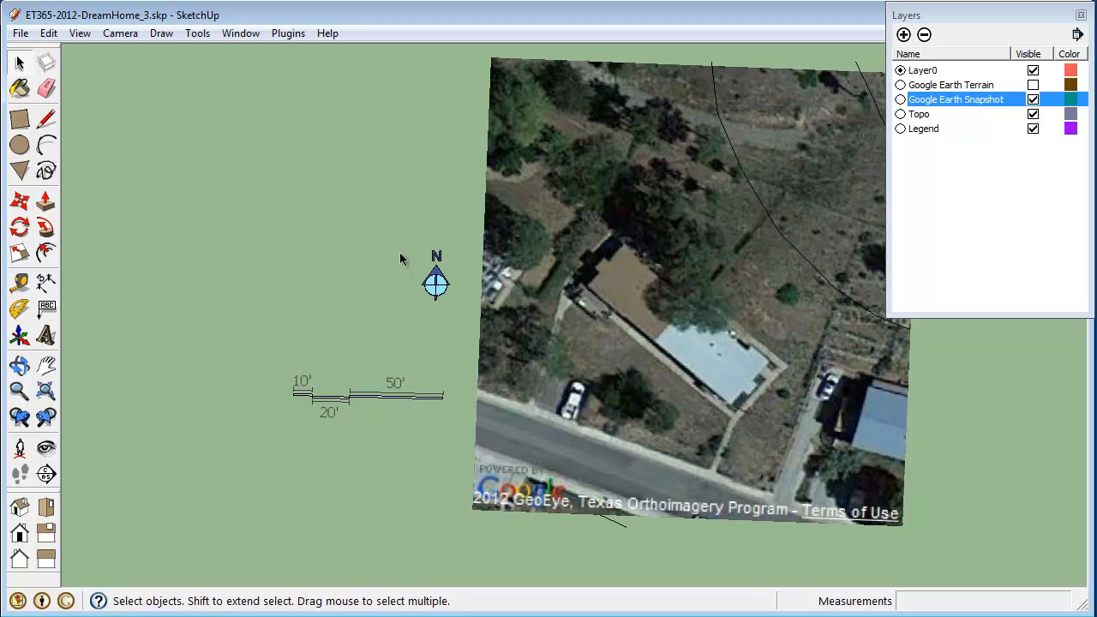
left_click(1033, 114)
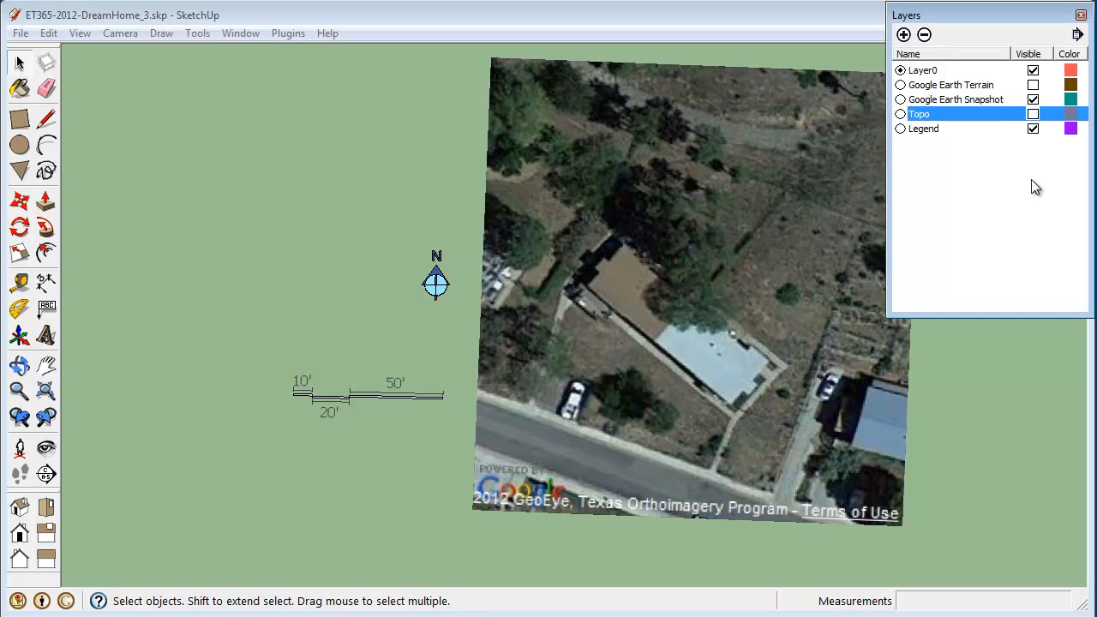
left_click(782, 289)
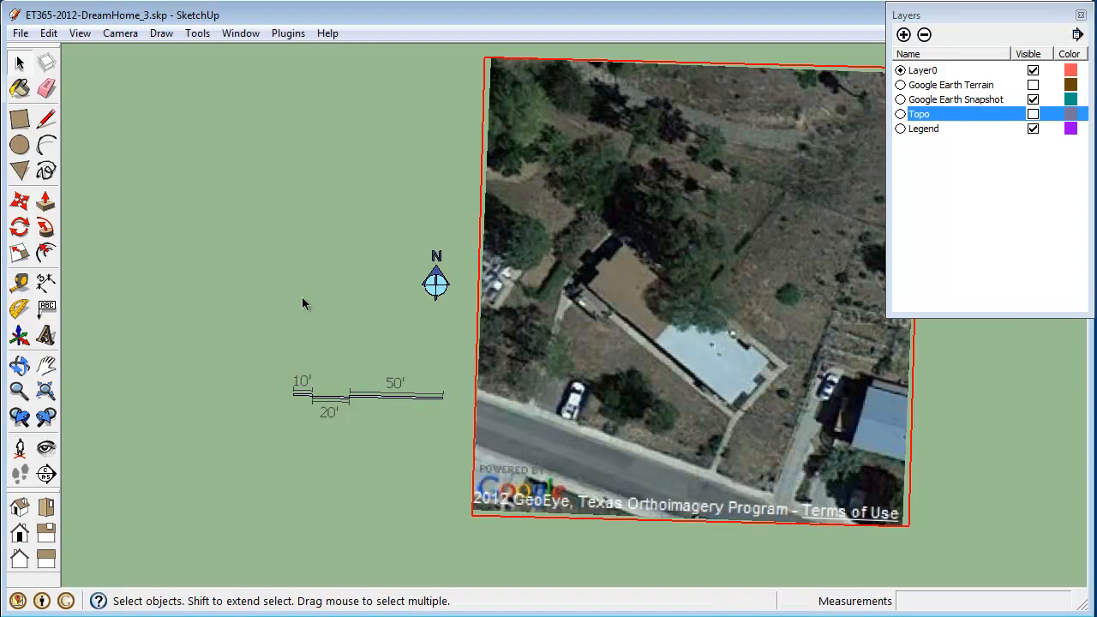
Draw a rectangle about 72' 10" by 42' 9" on the empty ground northwest of the north arrow.
middle_click_drag(278, 297, 141, 316)
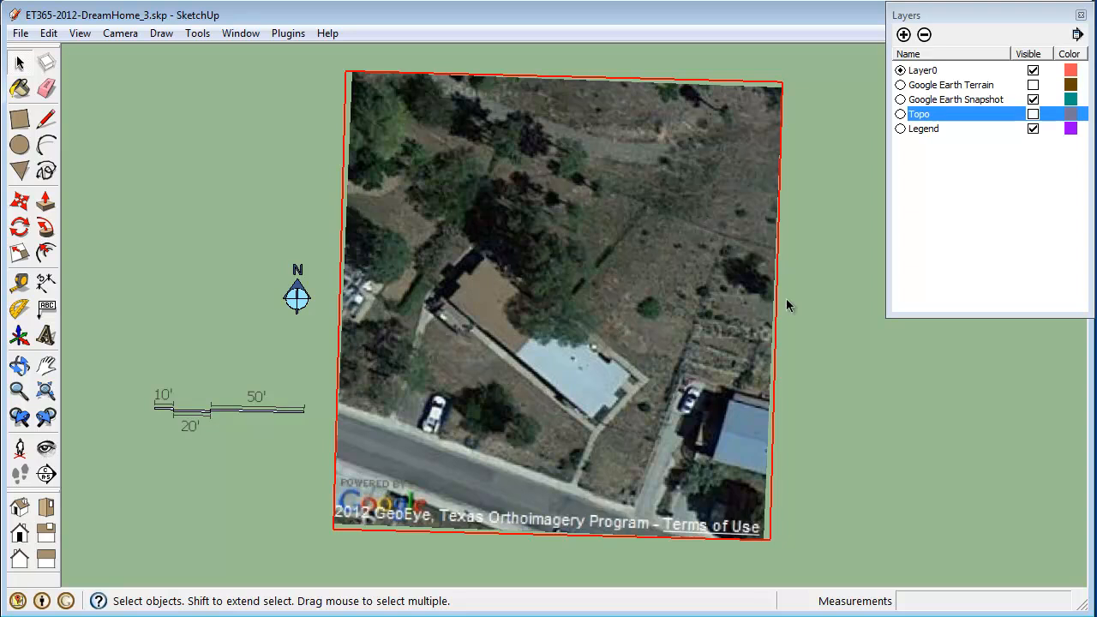
scroll(787, 305, "up", 2)
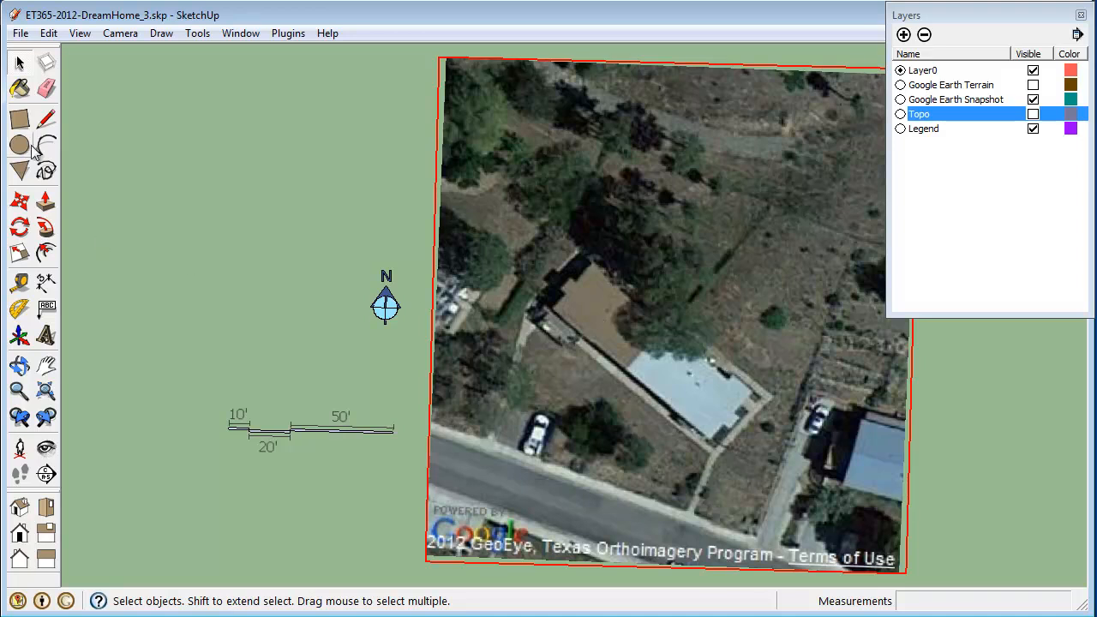
left_click(20, 119)
left_click(188, 146)
left_click(338, 233)
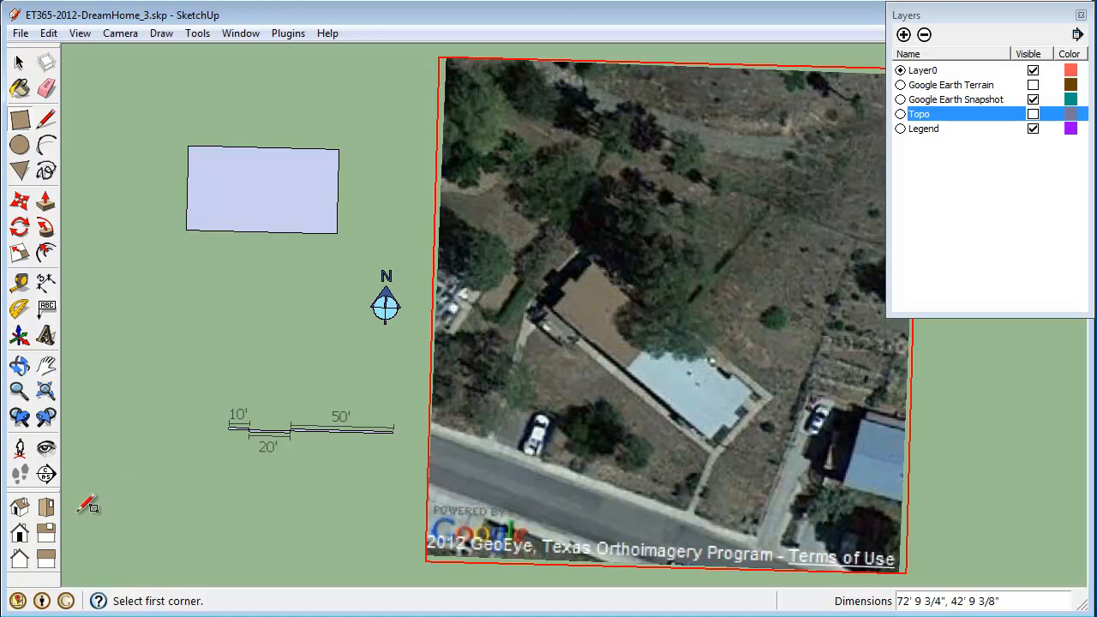
Hide the Google Earth Snapshot layer and show the Google Earth Terrain layer.
middle_click_drag(237, 522, 281, 197)
middle_click_drag(368, 225, 299, 558)
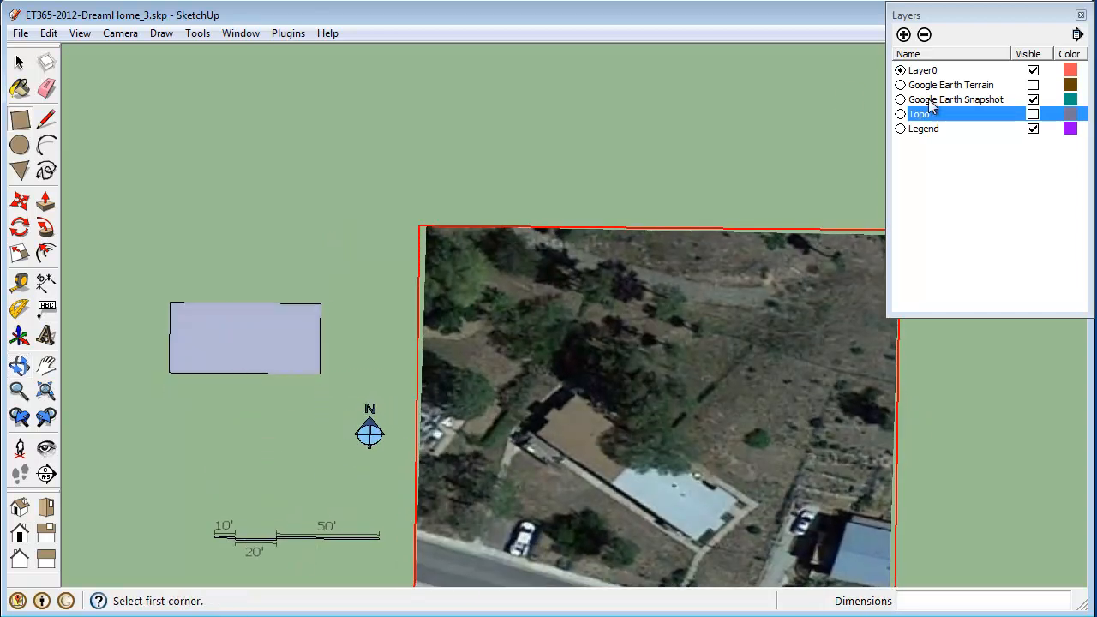
left_click(1033, 99)
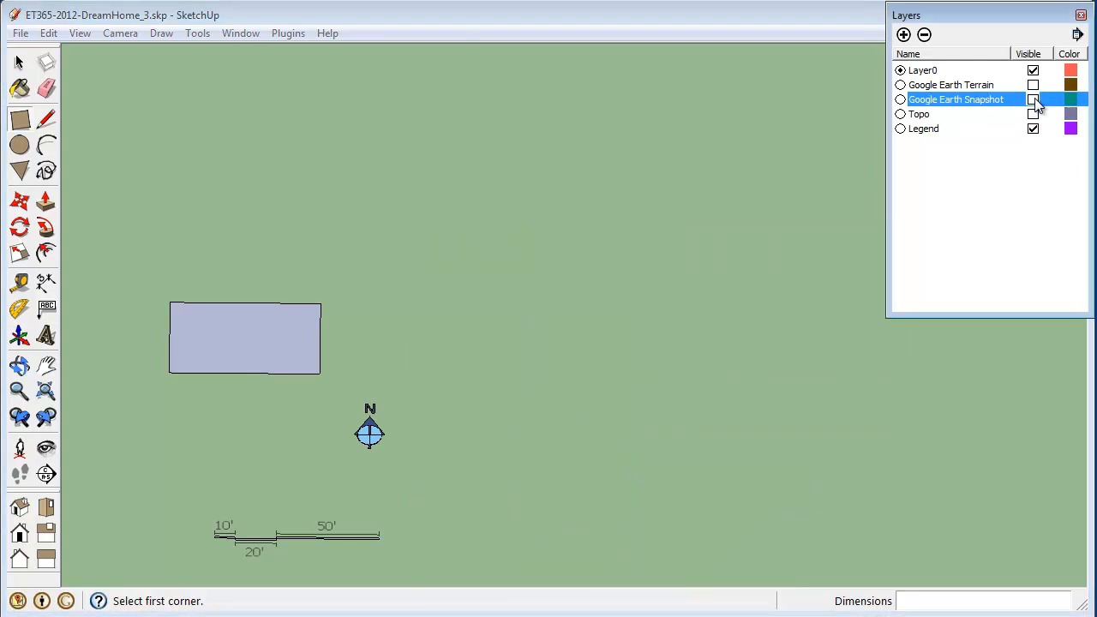
left_click(1032, 85)
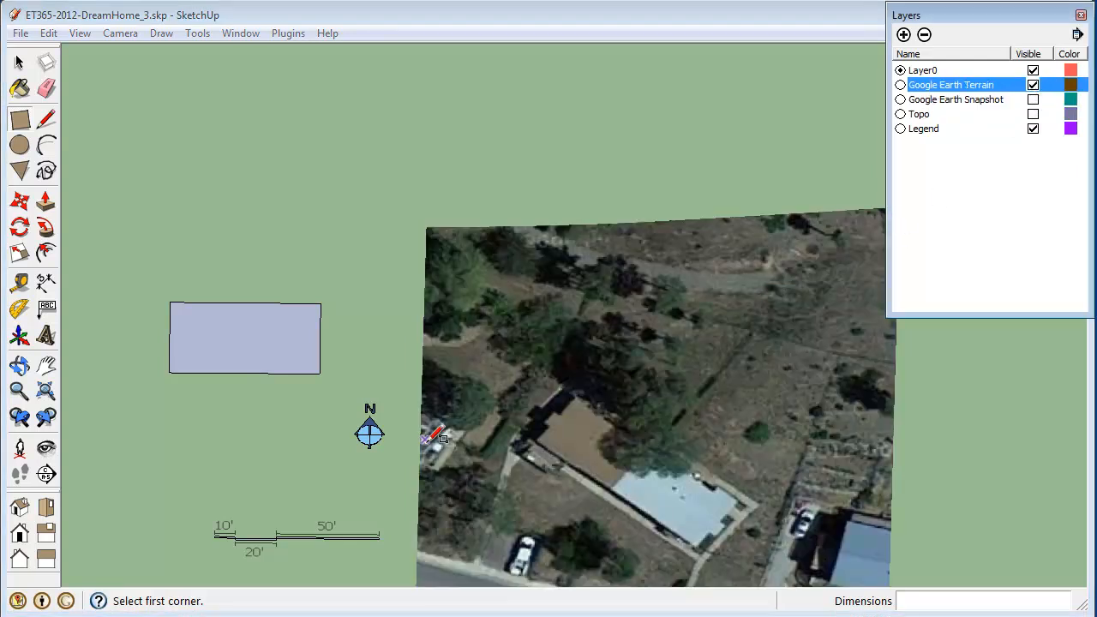
left_click(429, 130)
scroll(436, 124, "down", 3)
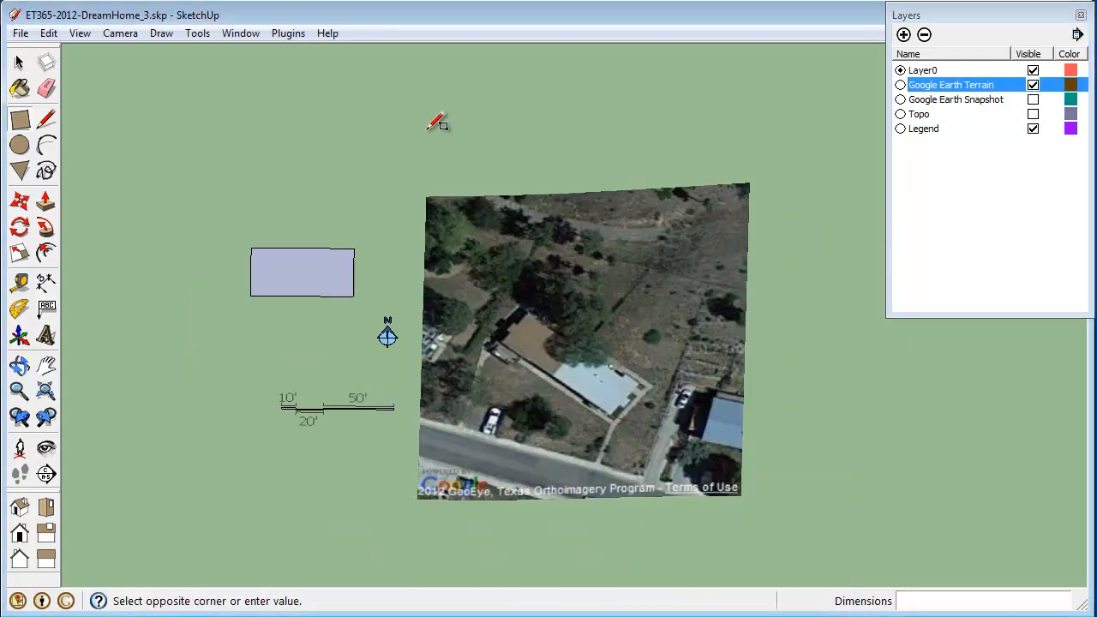
key("Escape")
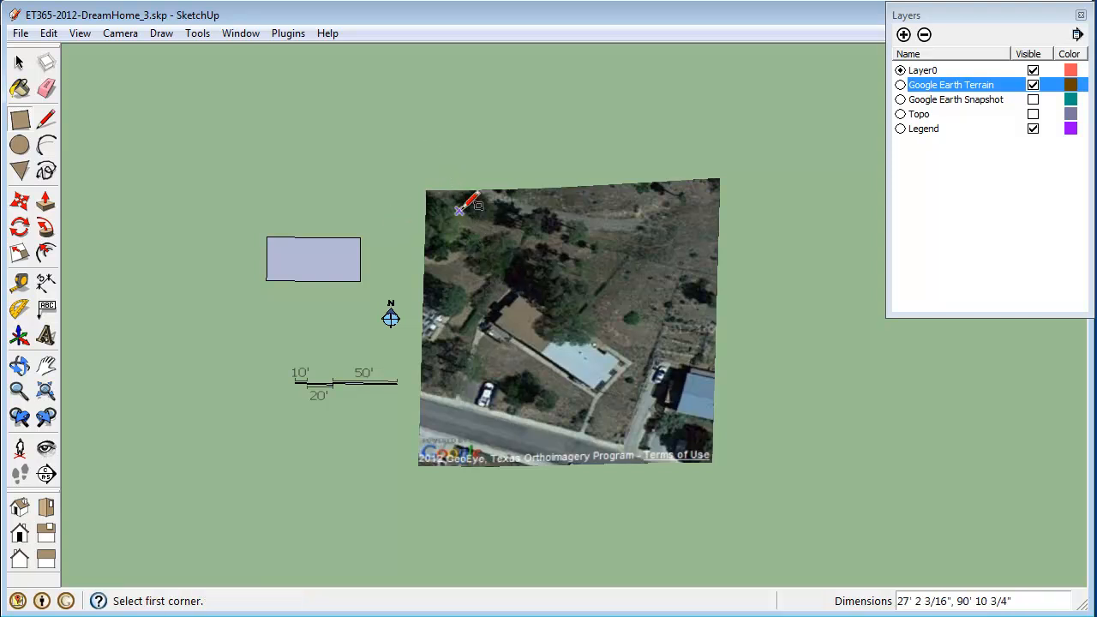
Try to draw a rectangle directly on the sloping terrain surface.
left_click(496, 231)
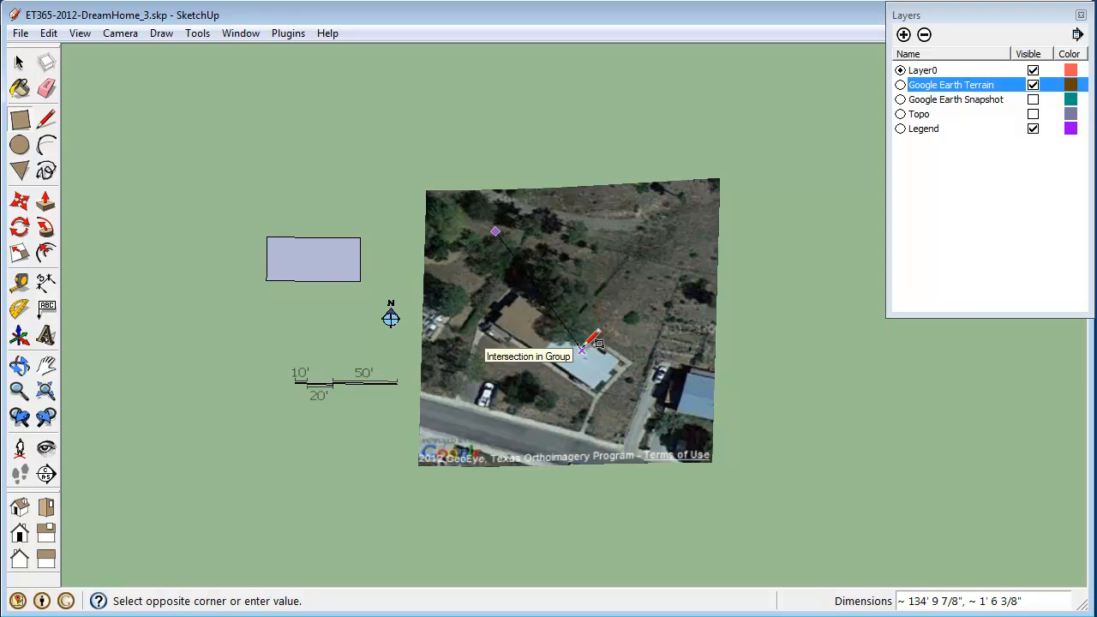
middle_click_drag(590, 350, 590, 268)
right_click(590, 268)
left_click(630, 278)
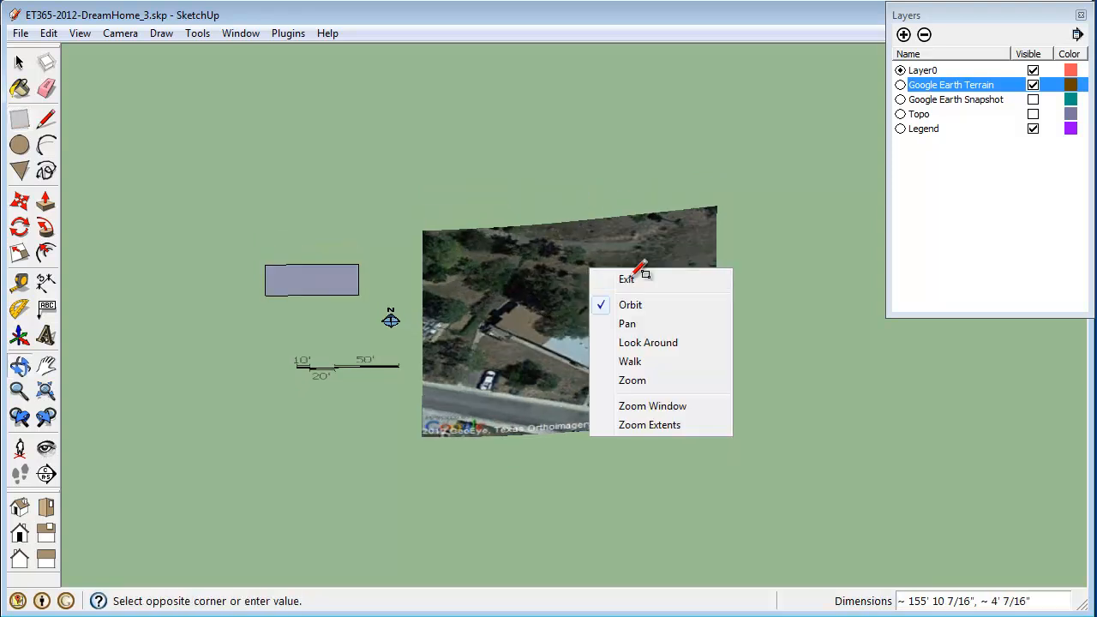
middle_click_drag(548, 377, 599, 231)
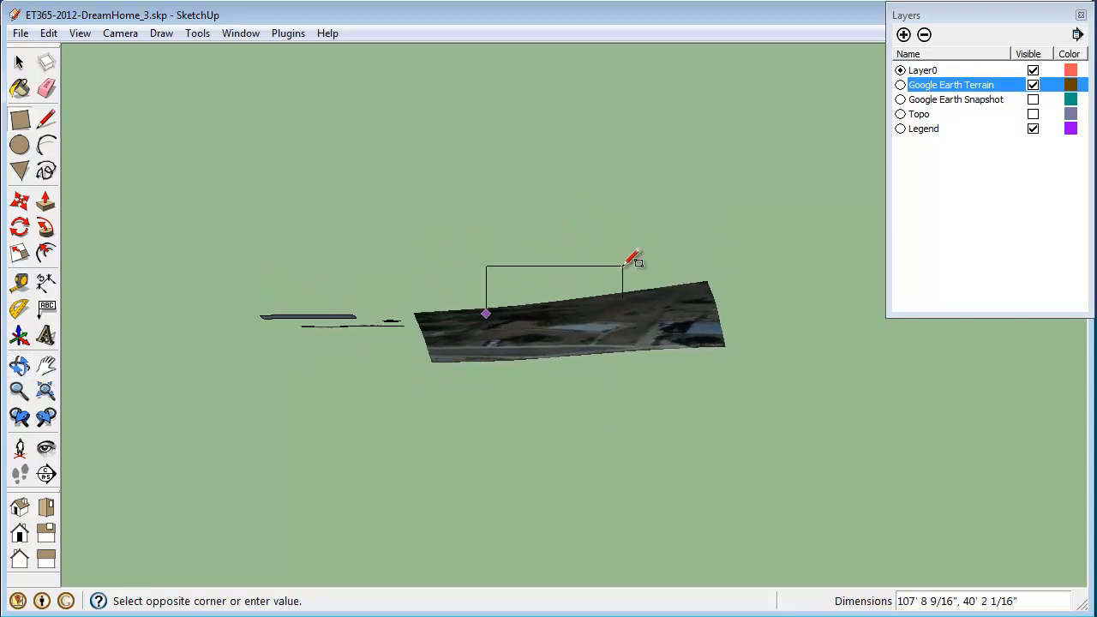
left_click(666, 302)
middle_click_drag(692, 286, 750, 321)
Delete the rectangle drawn on the terrain together with all geometry connected to it.
key("space")
left_click(520, 300)
right_click(521, 301)
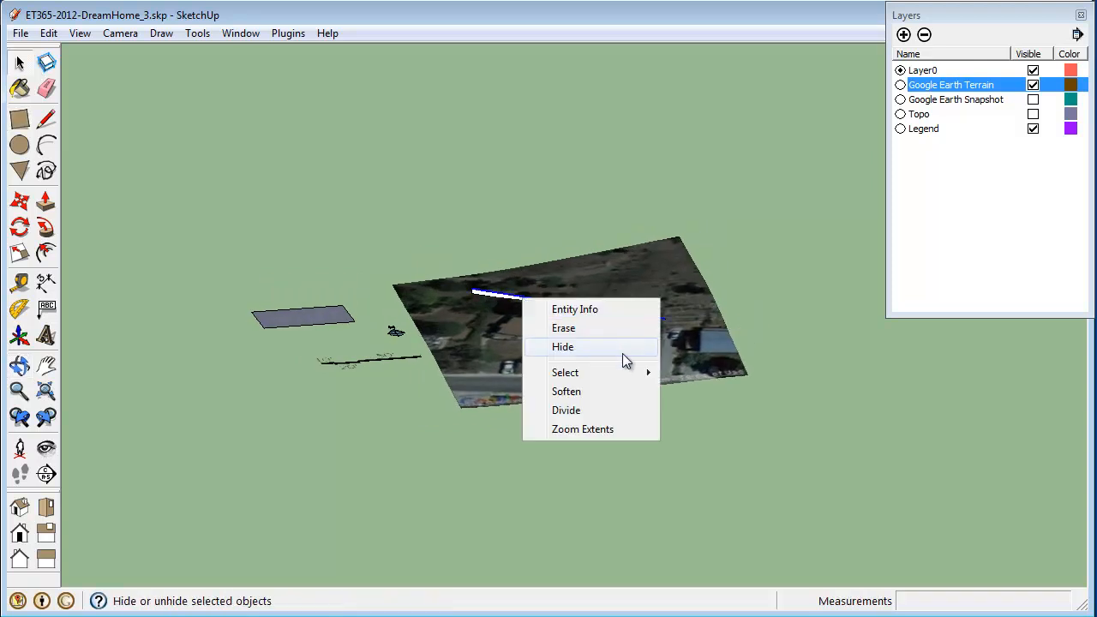
mouse_move(633, 371)
left_click(698, 385)
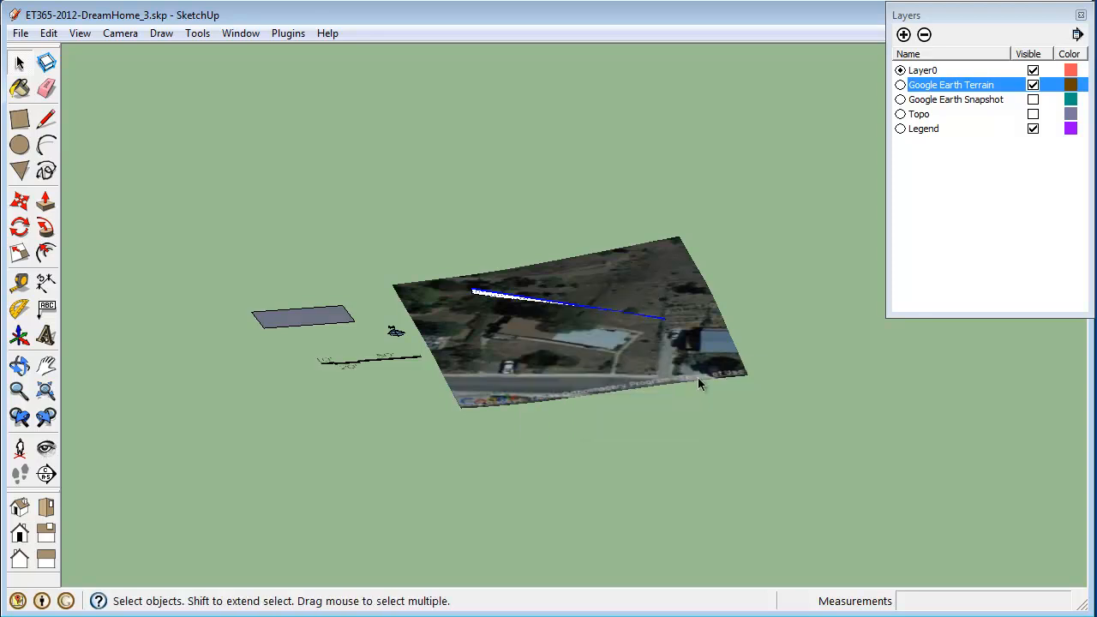
right_click(548, 307)
mouse_move(694, 395)
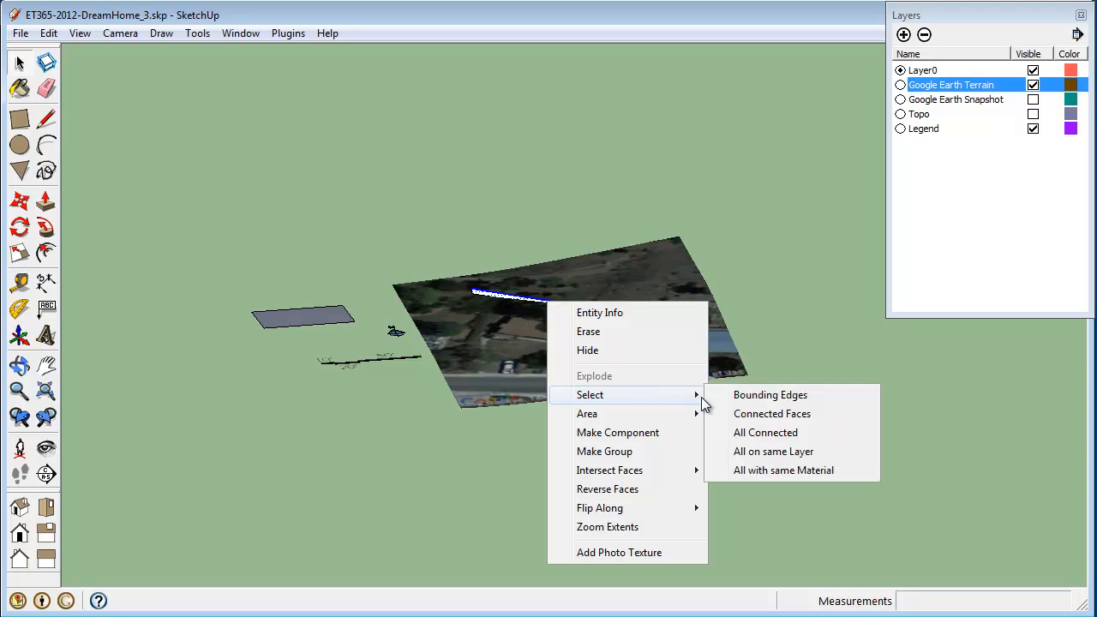
left_click(802, 434)
Hide the Google Earth Terrain layer and show the Google Earth Snapshot layer again, seen from above.
middle_click_drag(629, 221, 626, 480)
left_click(1033, 84)
left_click(1034, 99)
middle_click_drag(769, 248, 396, 300)
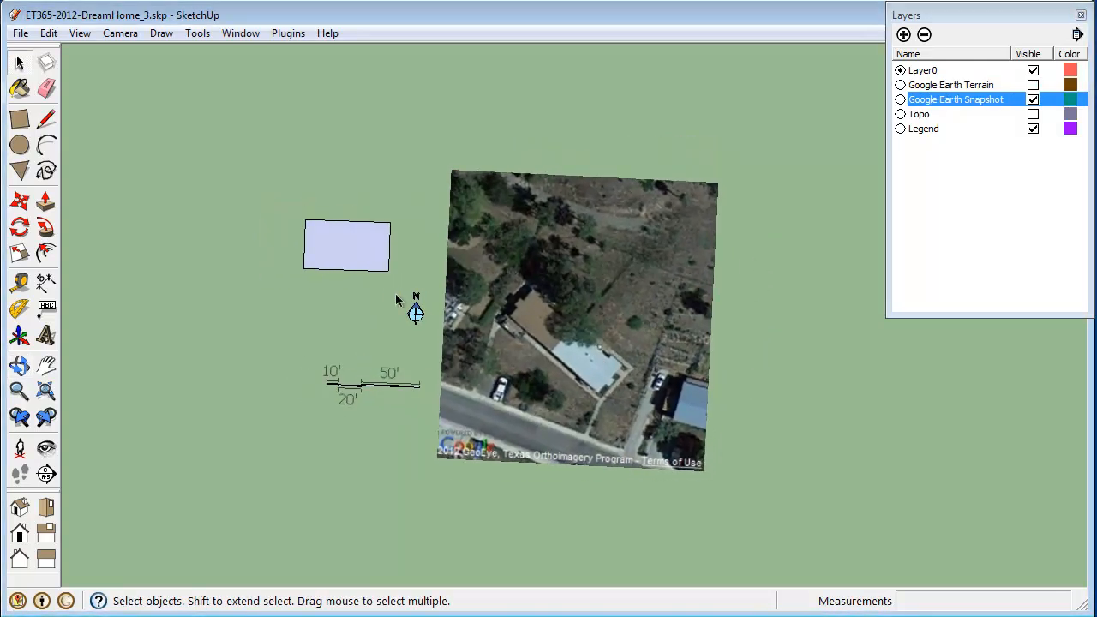
Select the rectangle's face and all its edges and make them a group.
left_click(360, 246)
left_click_drag(286, 203, 413, 300)
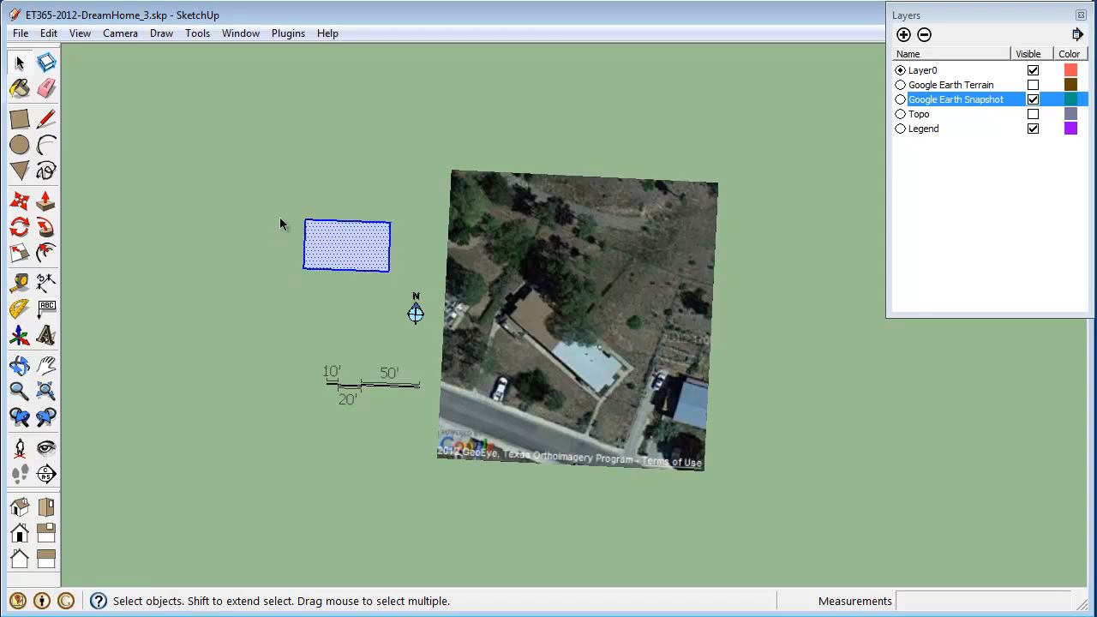
right_click(345, 244)
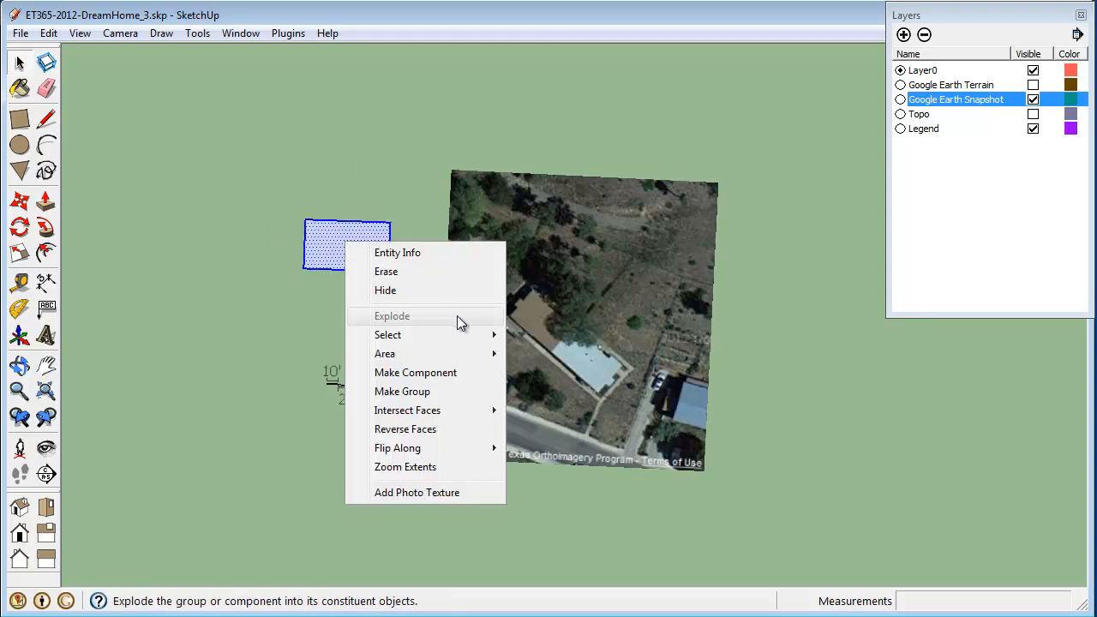
left_click(474, 391)
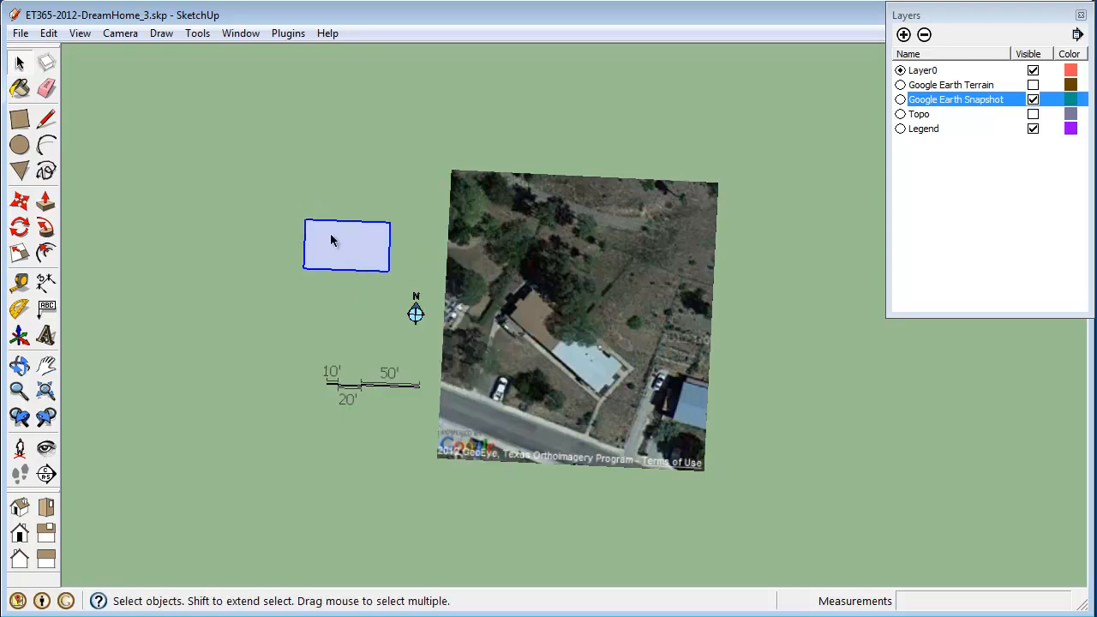
Move the grouped rectangle a short distance beside the aerial snapshot and deselect it.
middle_click_drag(348, 340, 422, 202)
right_click(422, 202)
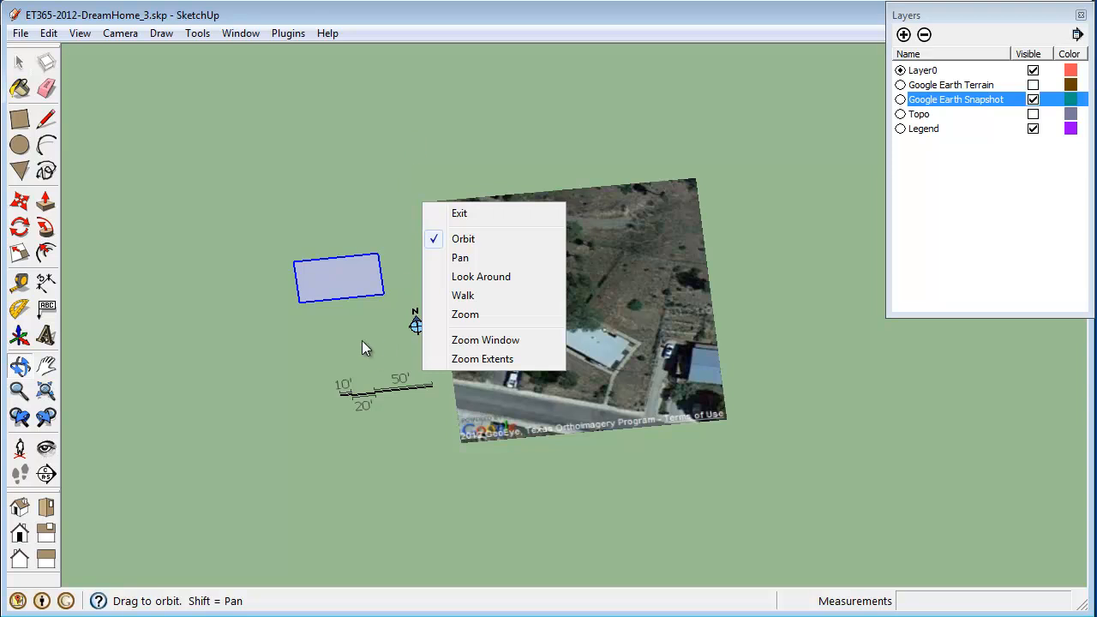
left_click(483, 211)
middle_click_drag(360, 320, 324, 282)
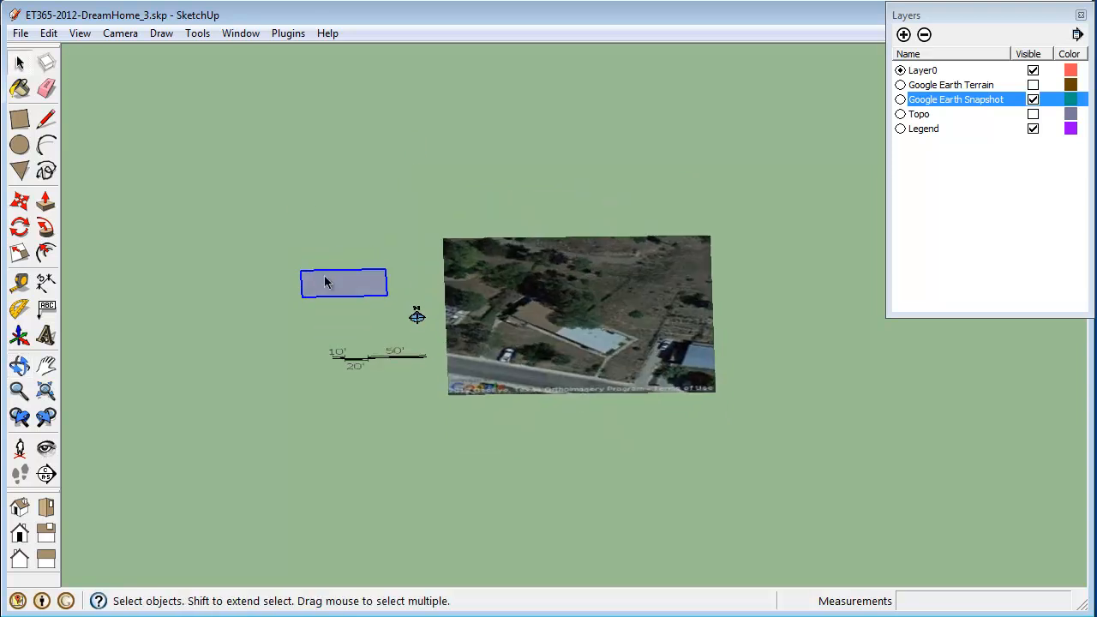
key("m")
left_click(340, 290)
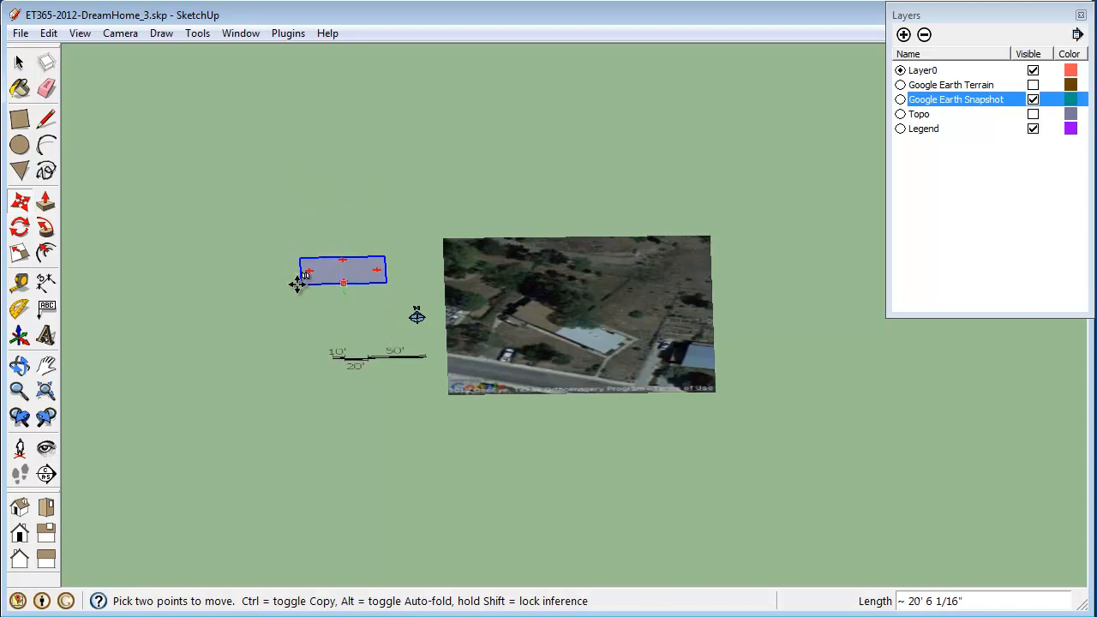
left_click(297, 283)
key("space")
left_click(295, 228)
Move the grouped rectangle about 202' 8" onto the existing house in the aerial snapshot.
middle_click_drag(539, 165, 524, 479)
key("m")
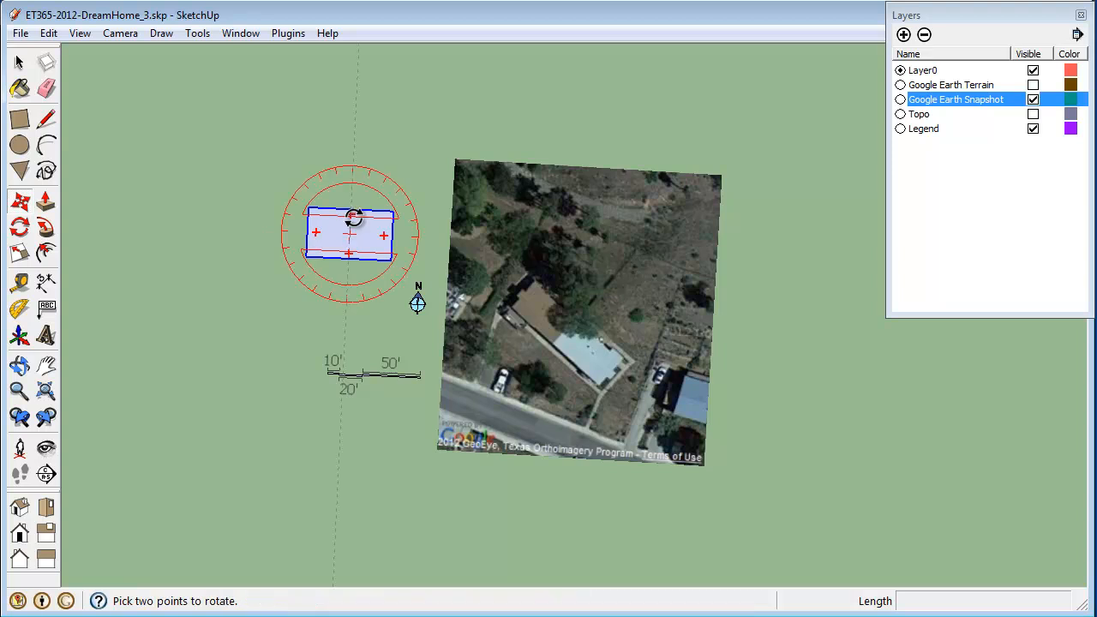
scroll(353, 218, "up", 3)
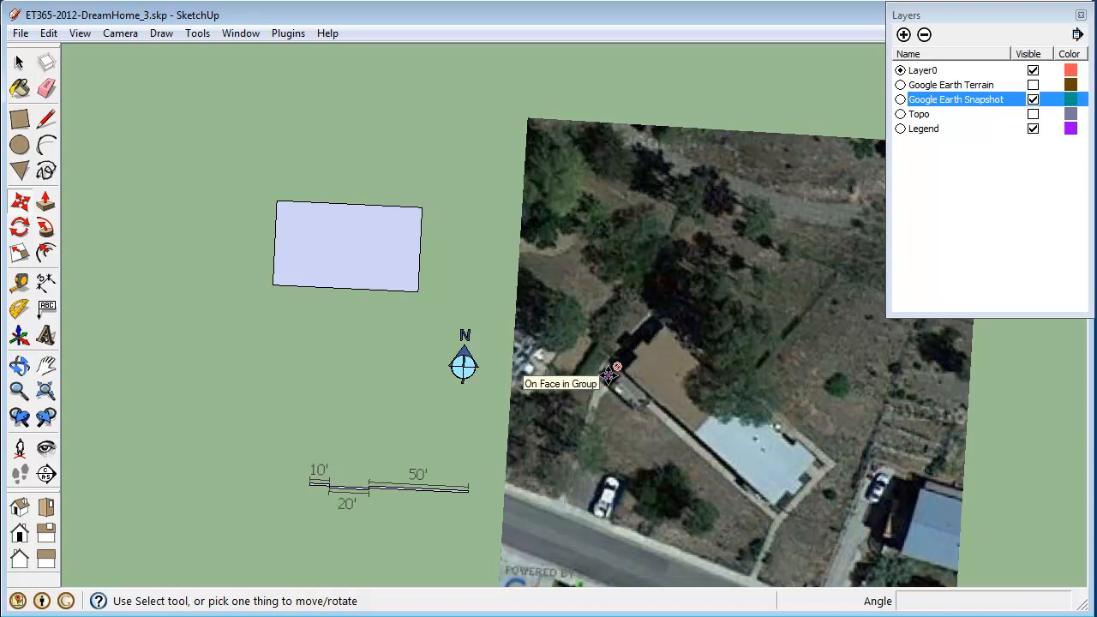
middle_click_drag(609, 374, 416, 314)
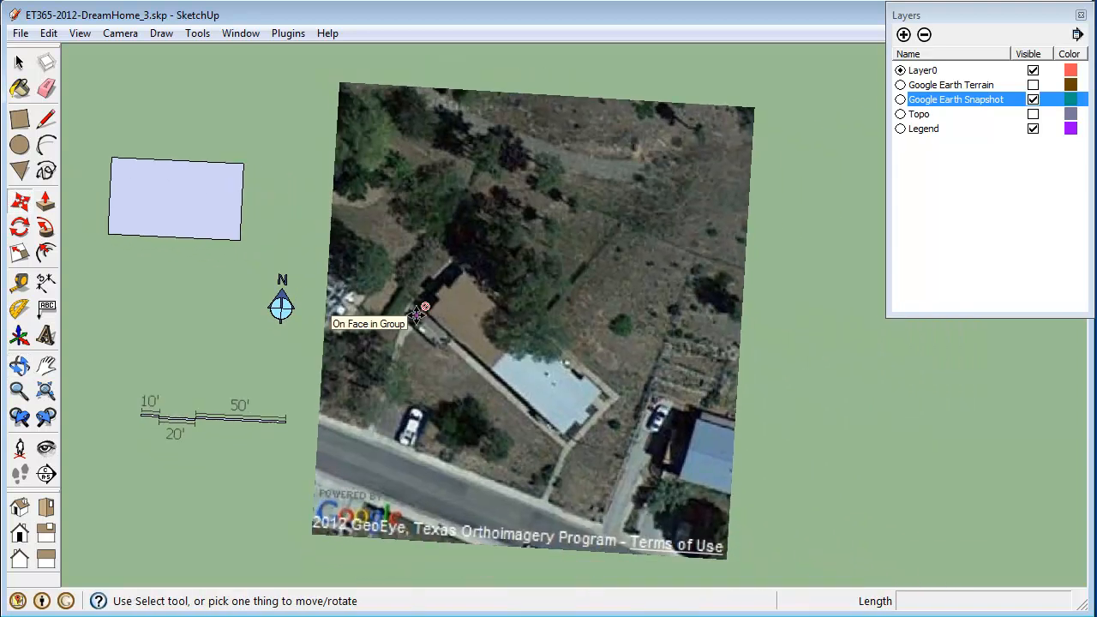
left_click(193, 205)
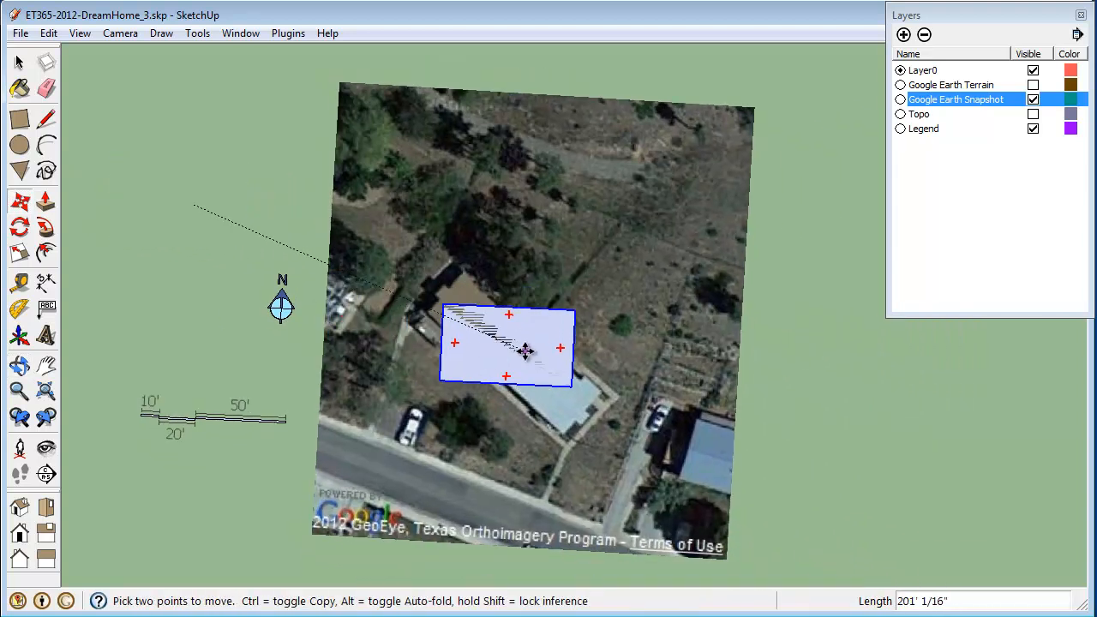
left_click(530, 346)
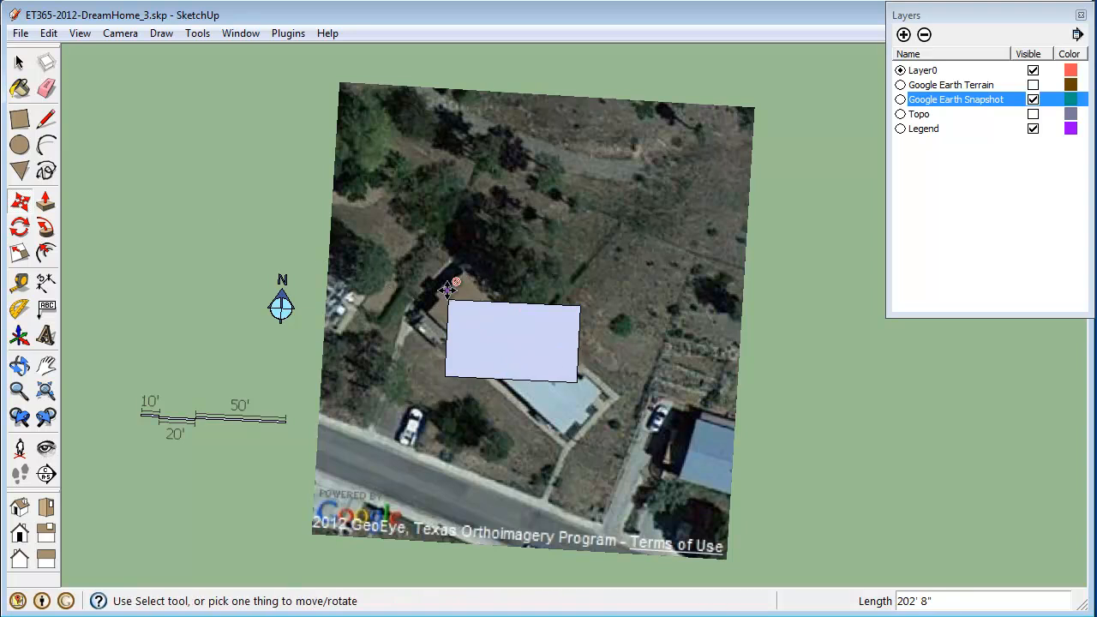
Rotate the grouped rectangle clockwise about 38.9° so its long sides line up with the existing house in the aerial snapshot.
key("q")
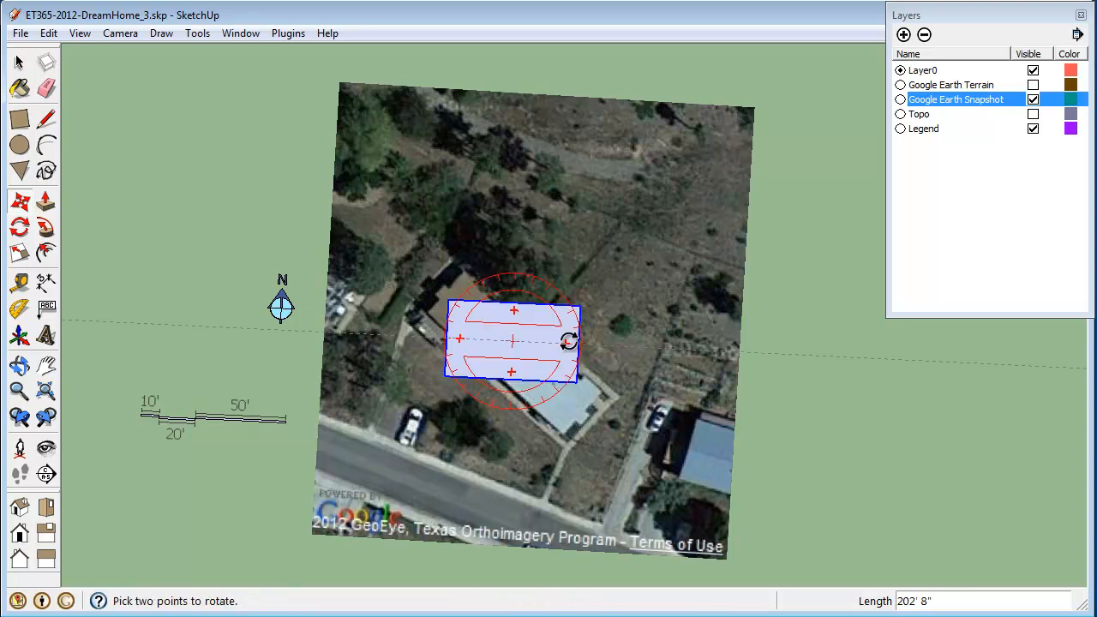
left_click(568, 341)
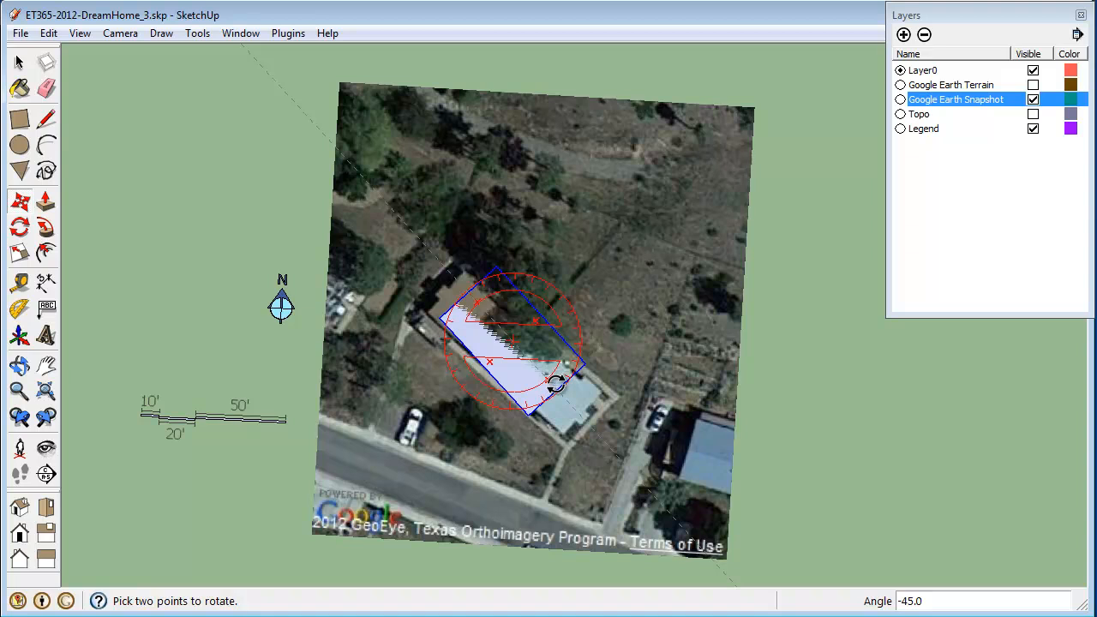
left_click(556, 384)
scroll(540, 411, "up", 6)
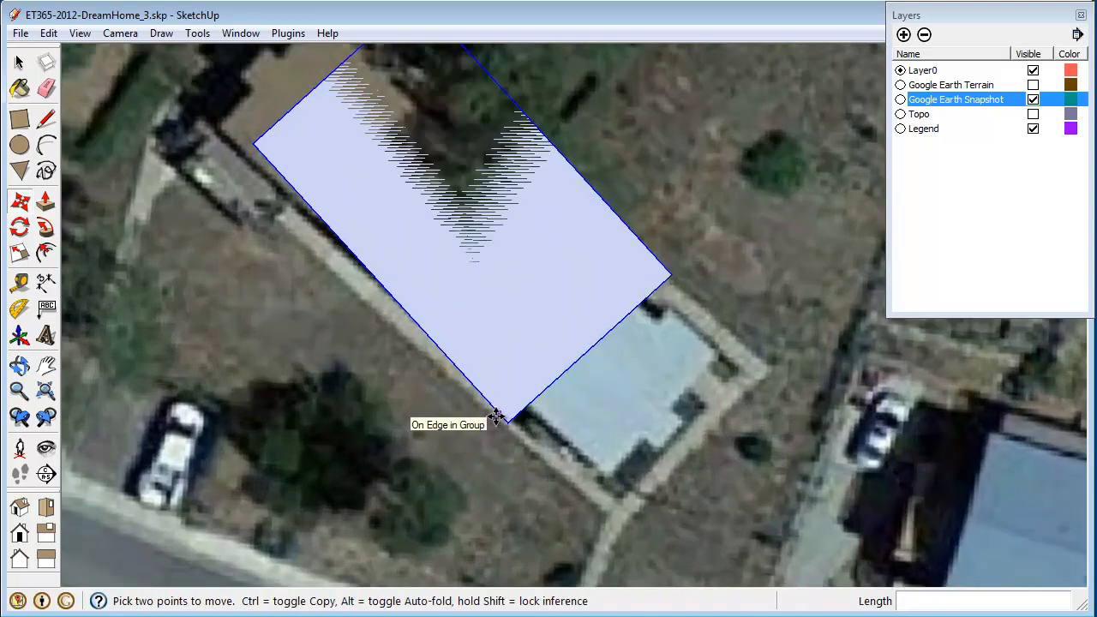
left_click(564, 320)
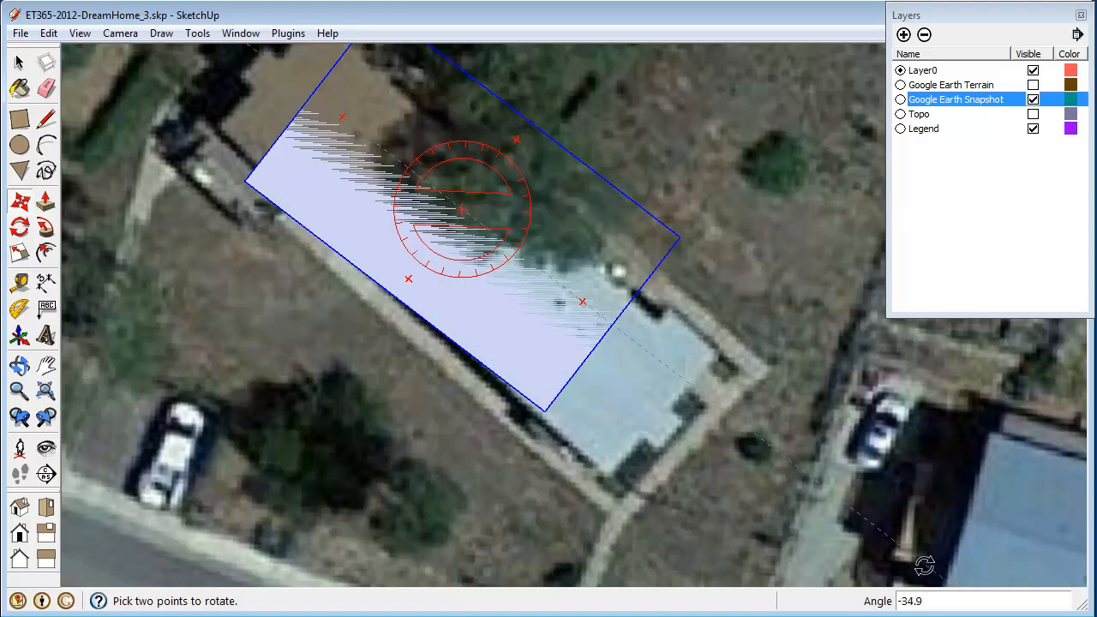
left_click(872, 572)
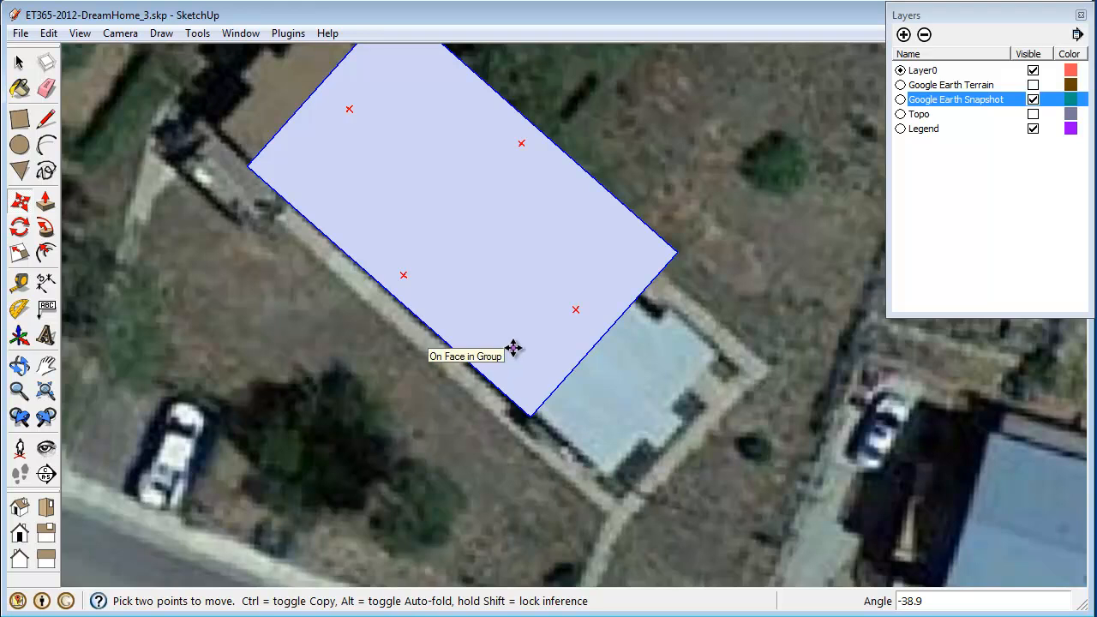
Move the grouped rectangle by its lowest corner about 18' 10 13/16" onto the matching corner of the existing house.
left_click(530, 412)
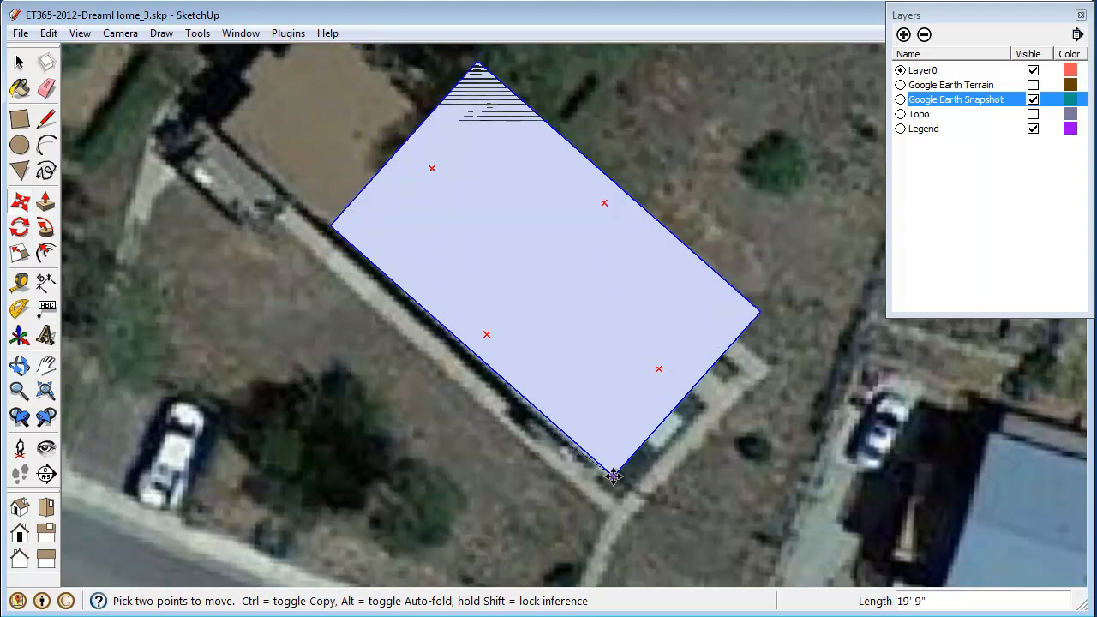
left_click(604, 481)
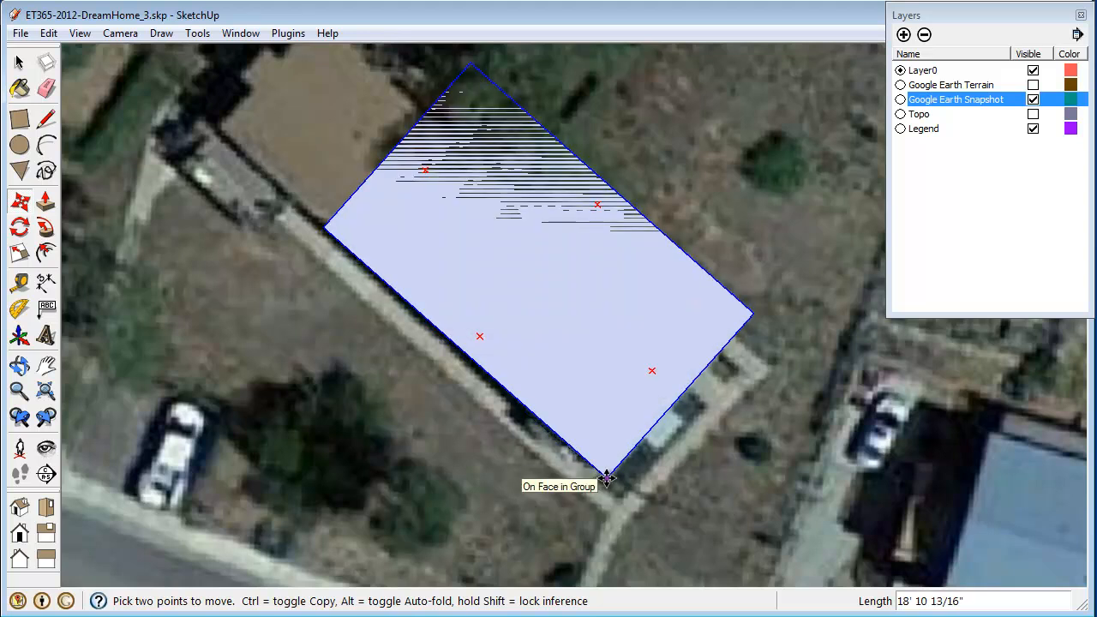
left_click(605, 477)
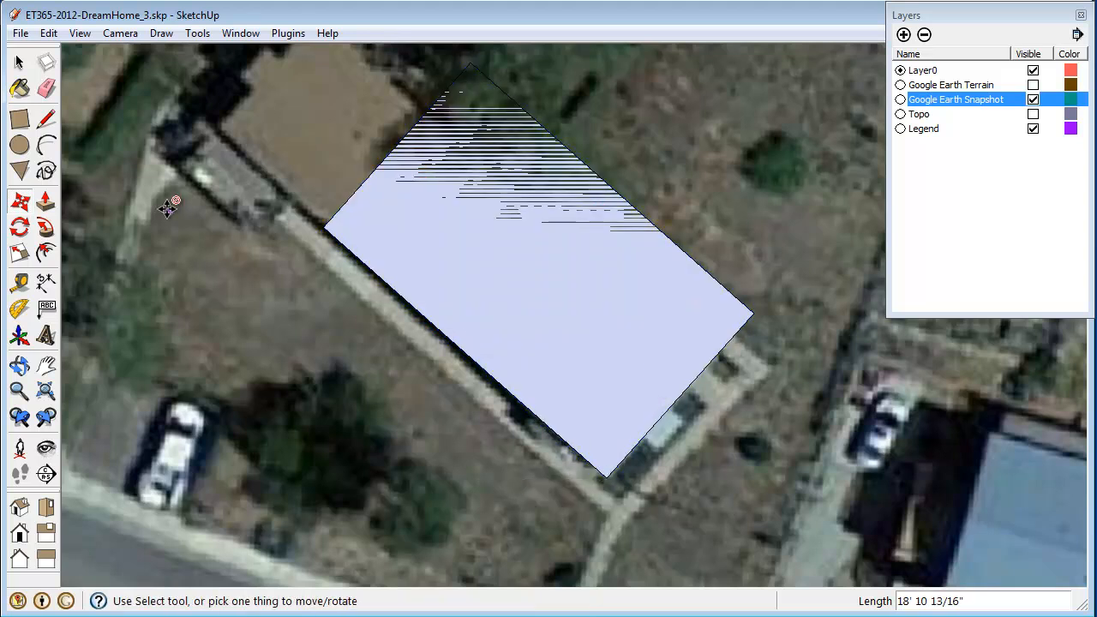
Rotate the grouped rectangle by .25 degrees about its corner on the house, using the long walkway-side edge as reference.
left_click(20, 228)
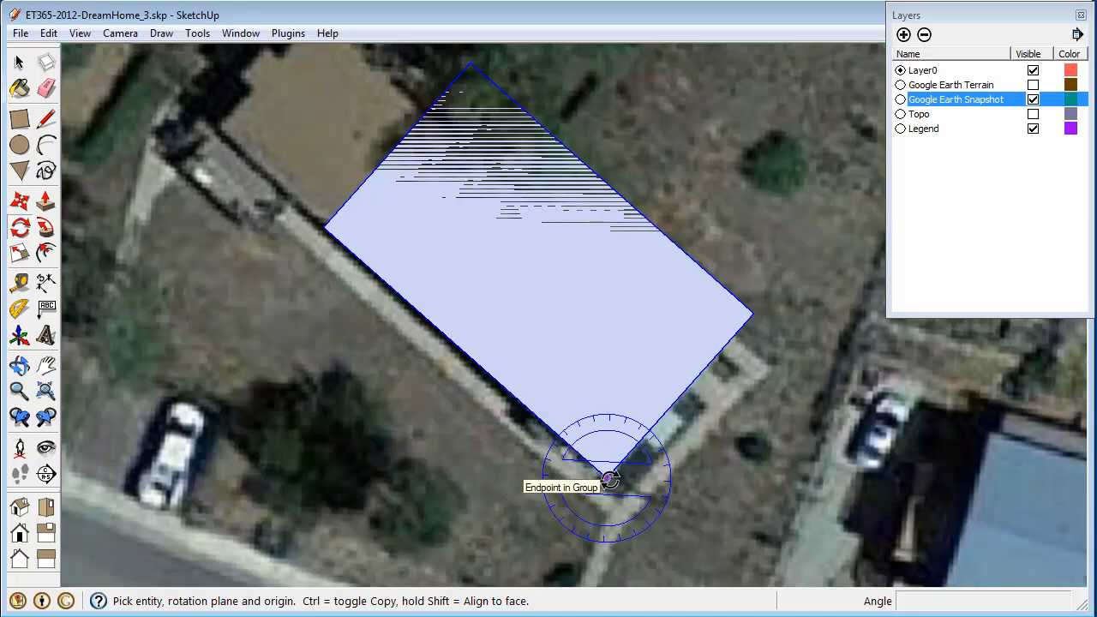
left_click(608, 478)
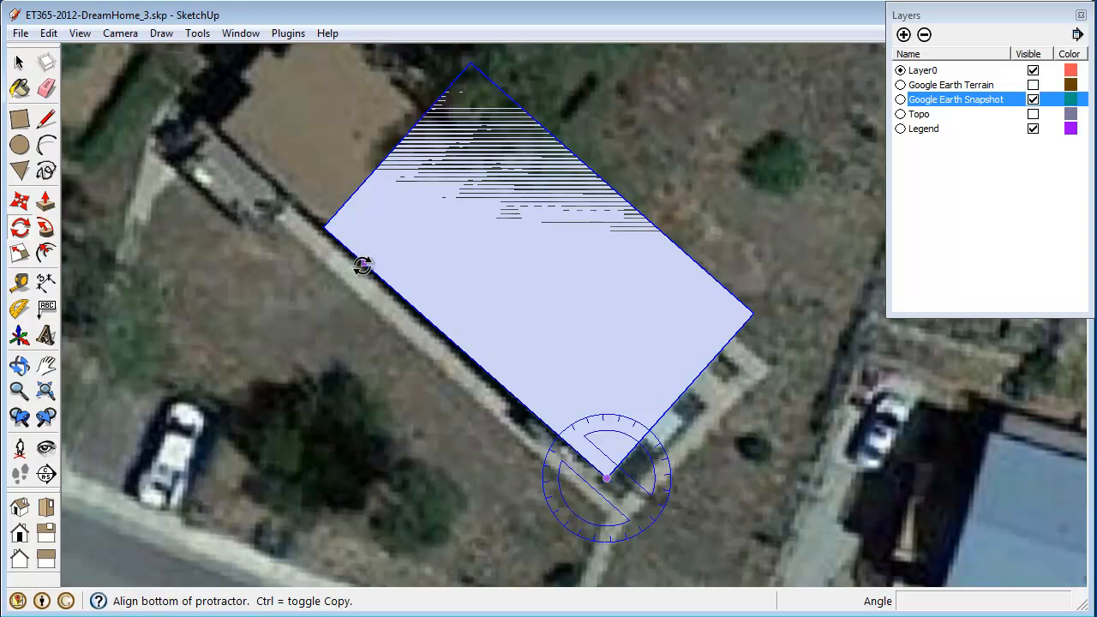
left_click(325, 229)
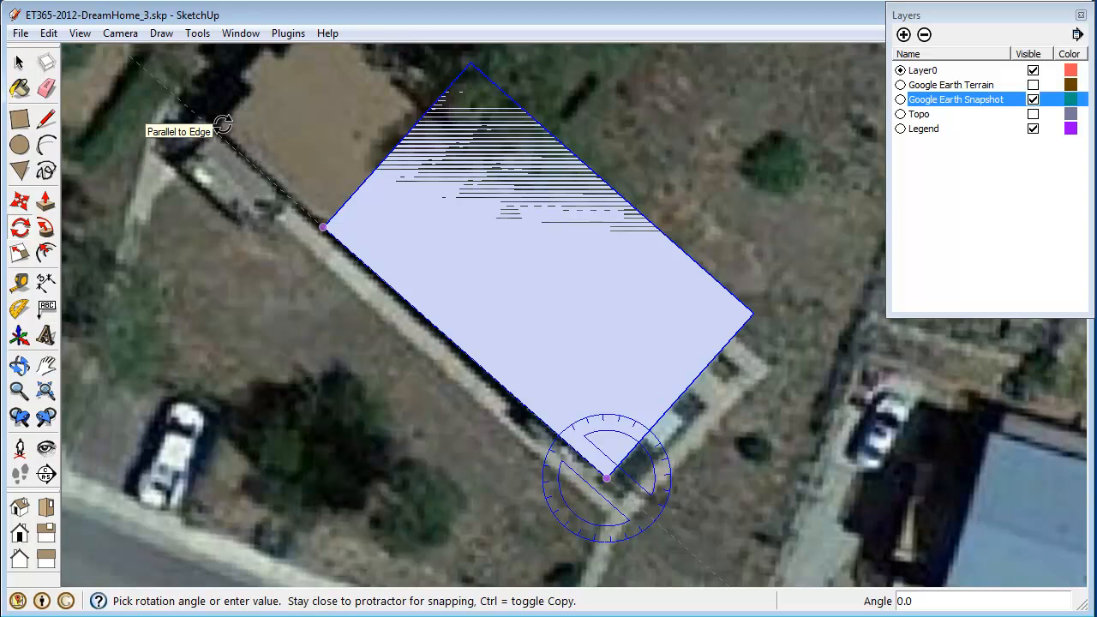
type(".25")
key("Return")
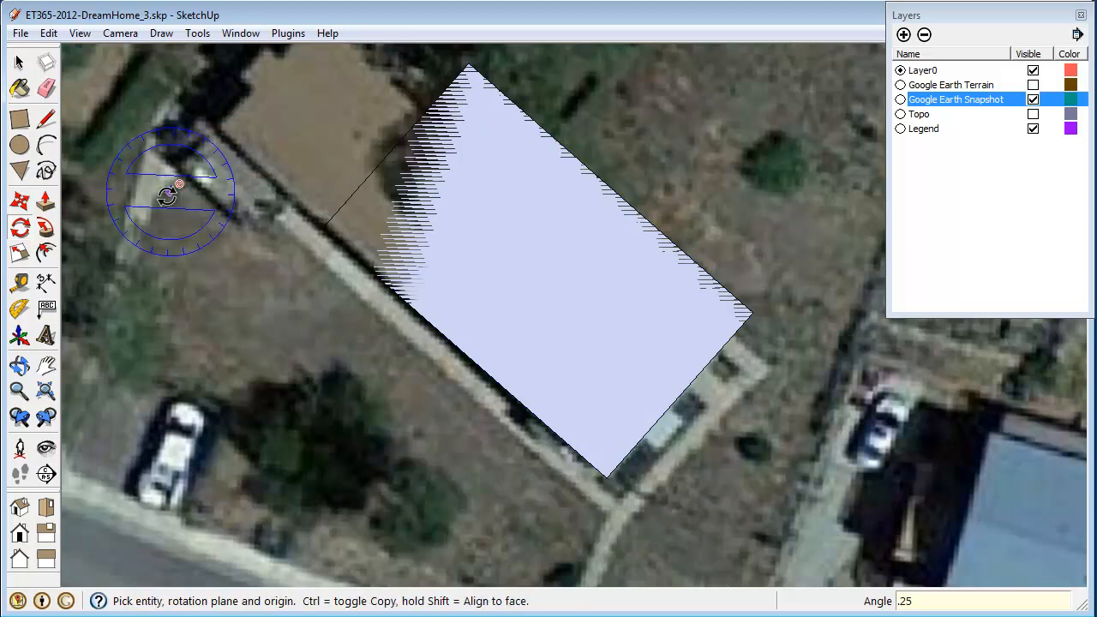
Scale the grouped rectangle to the house outline, narrowing its width and stretching its length by a factor of about 1.38.
key("space")
left_click(536, 223)
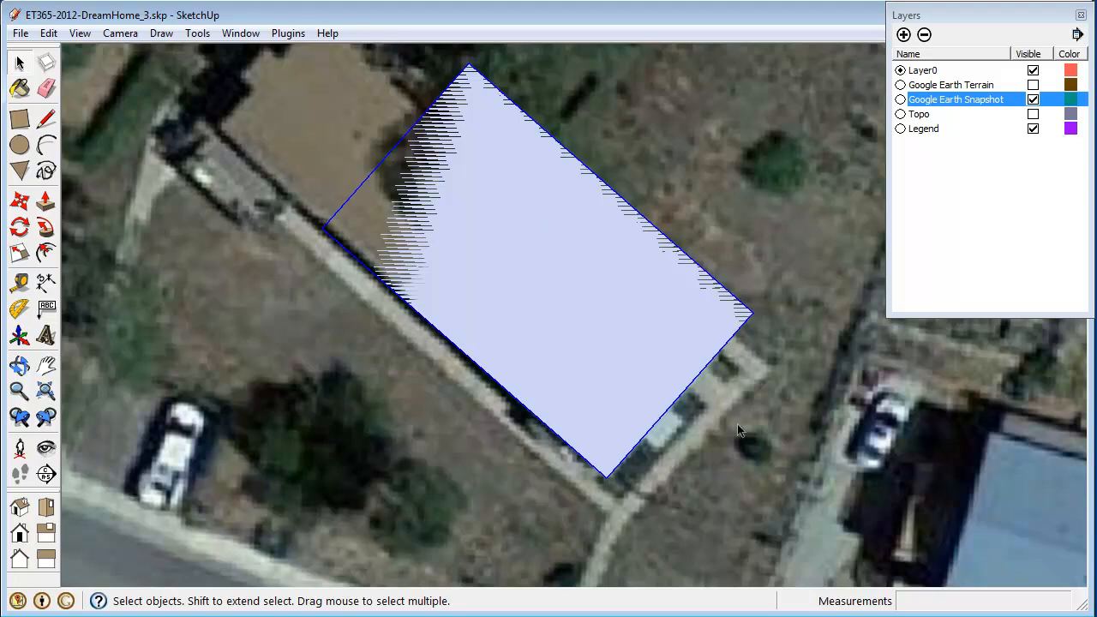
middle_click_drag(737, 423, 586, 316)
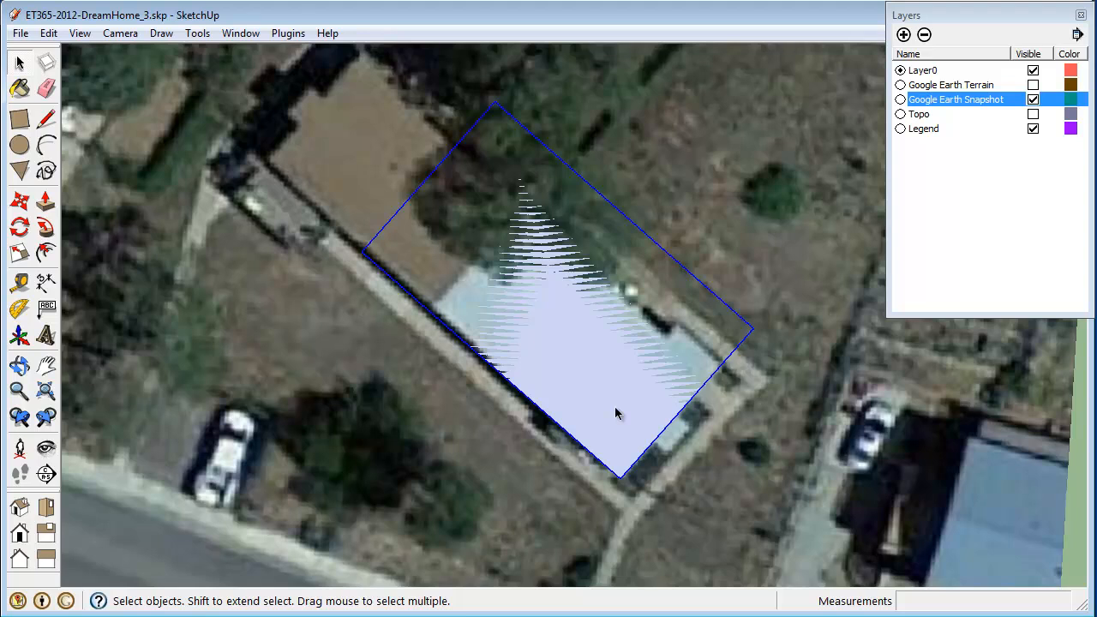
key("s")
left_click_drag(623, 215, 585, 246)
left_click_drag(411, 195, 310, 126)
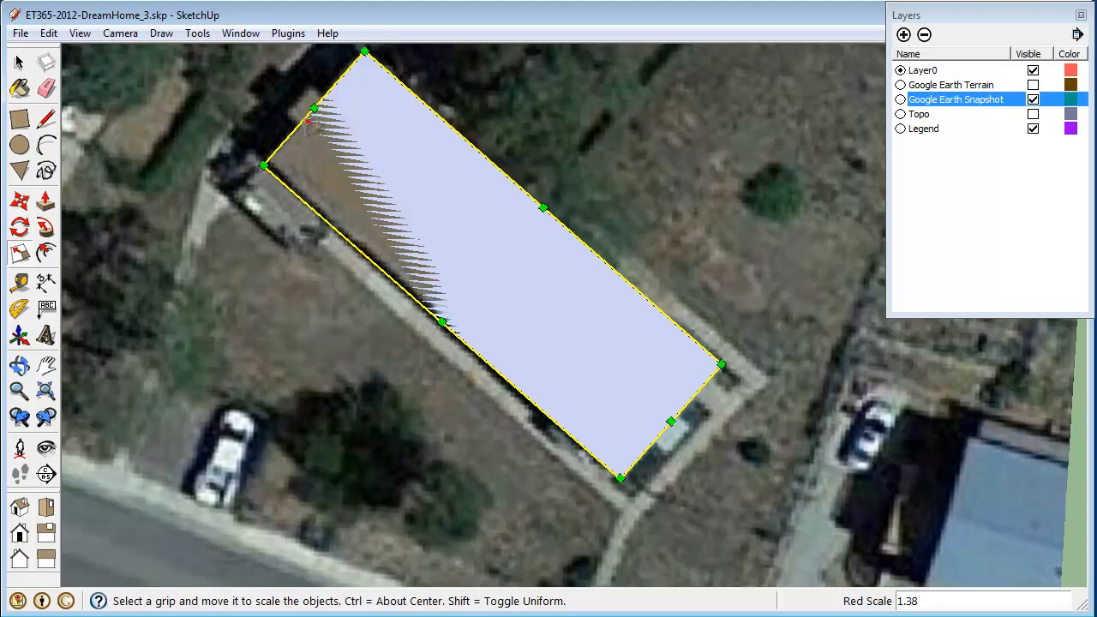
key("space")
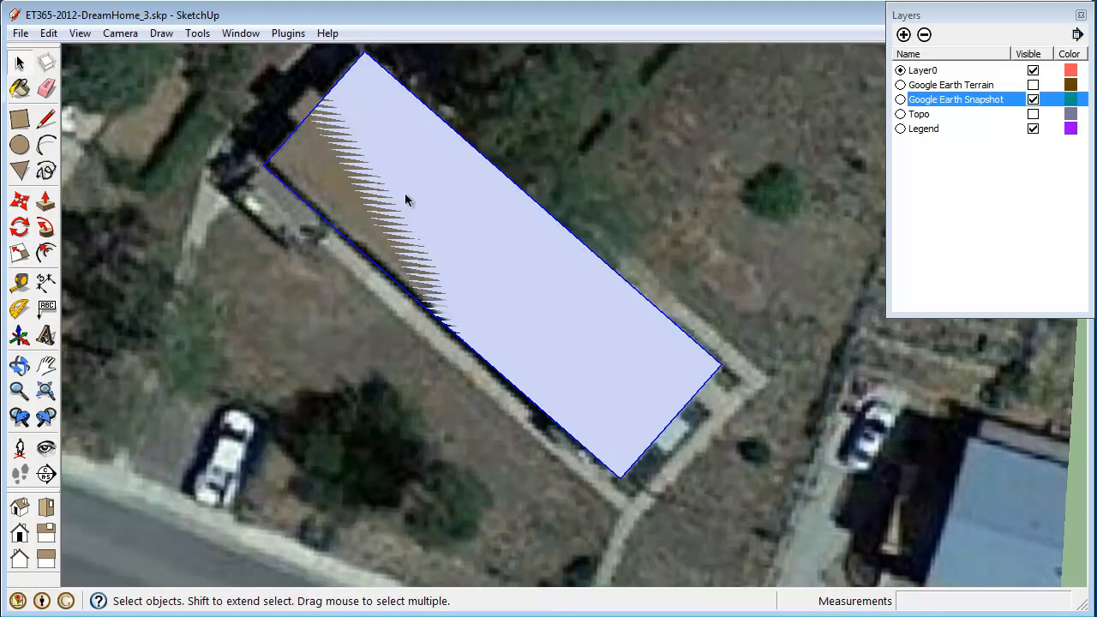
Add linear dimensions for the footprint's long side and short side, placing both inside the rectangle.
key("d")
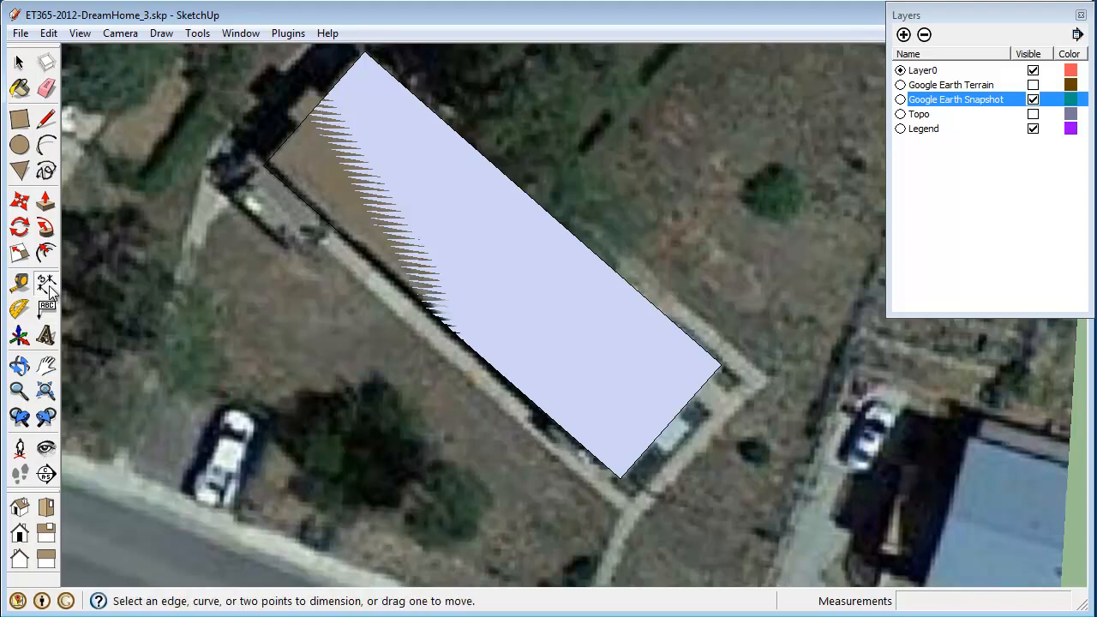
left_click(542, 207)
left_click(365, 55)
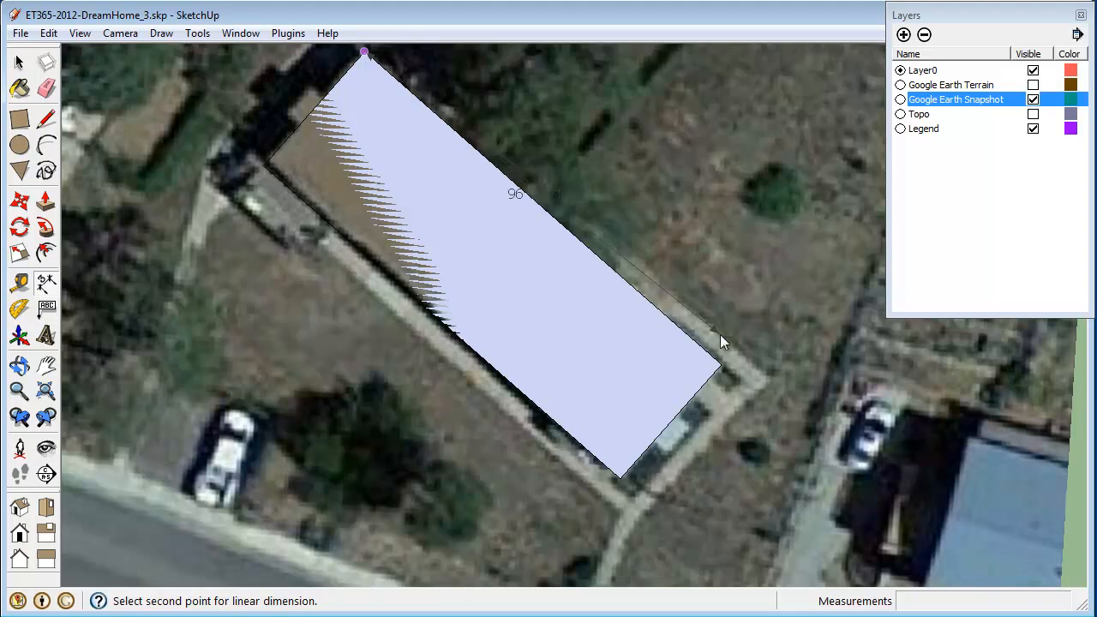
left_click(720, 366)
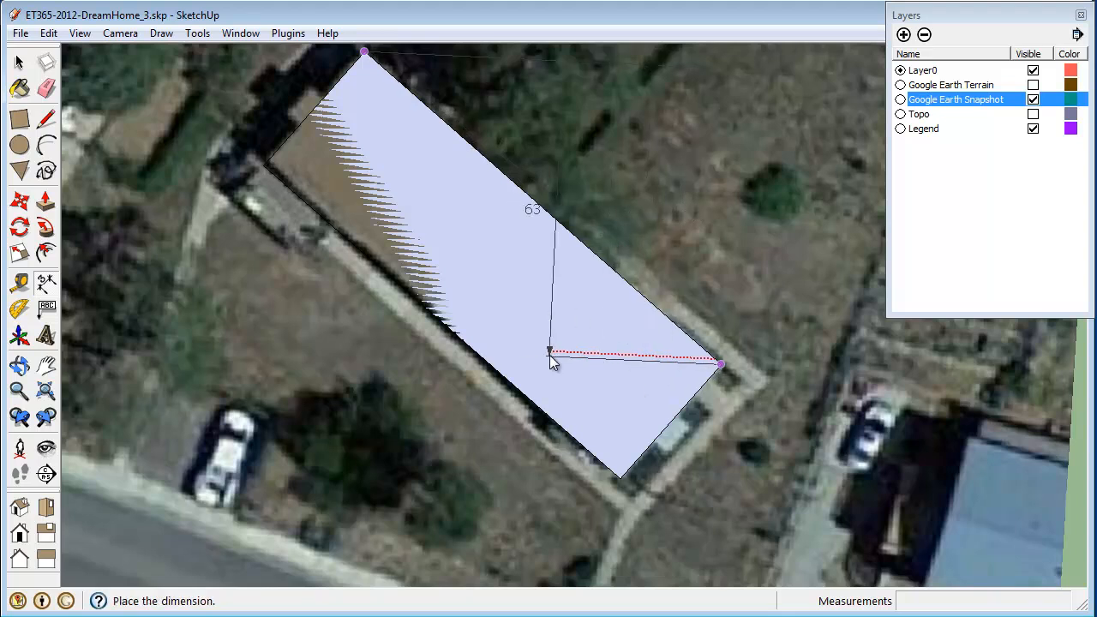
left_click(691, 394)
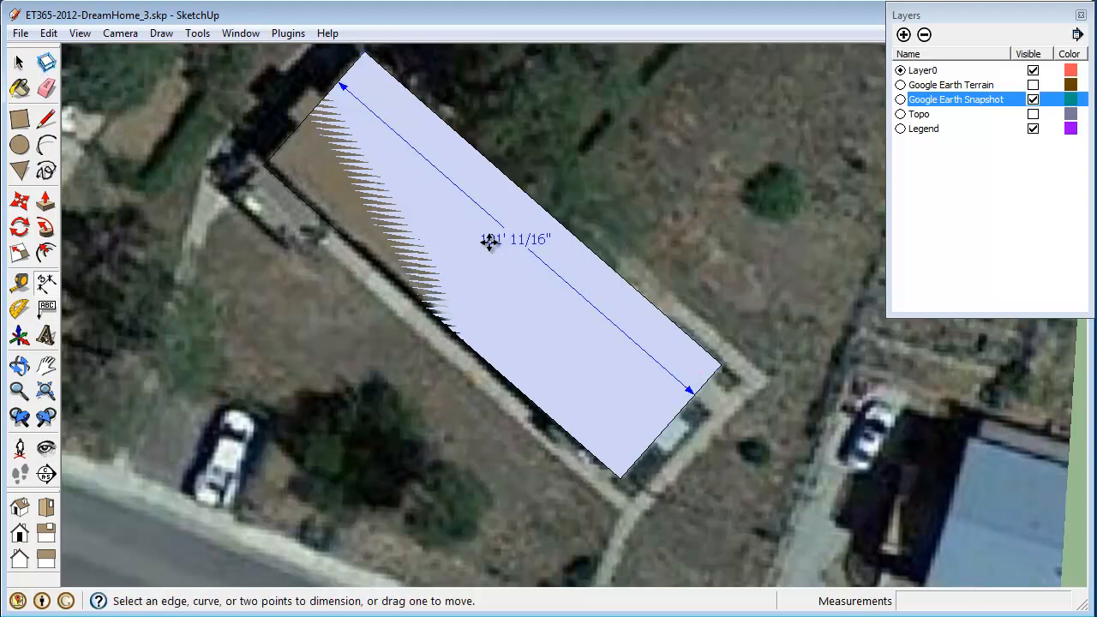
left_click(365, 53)
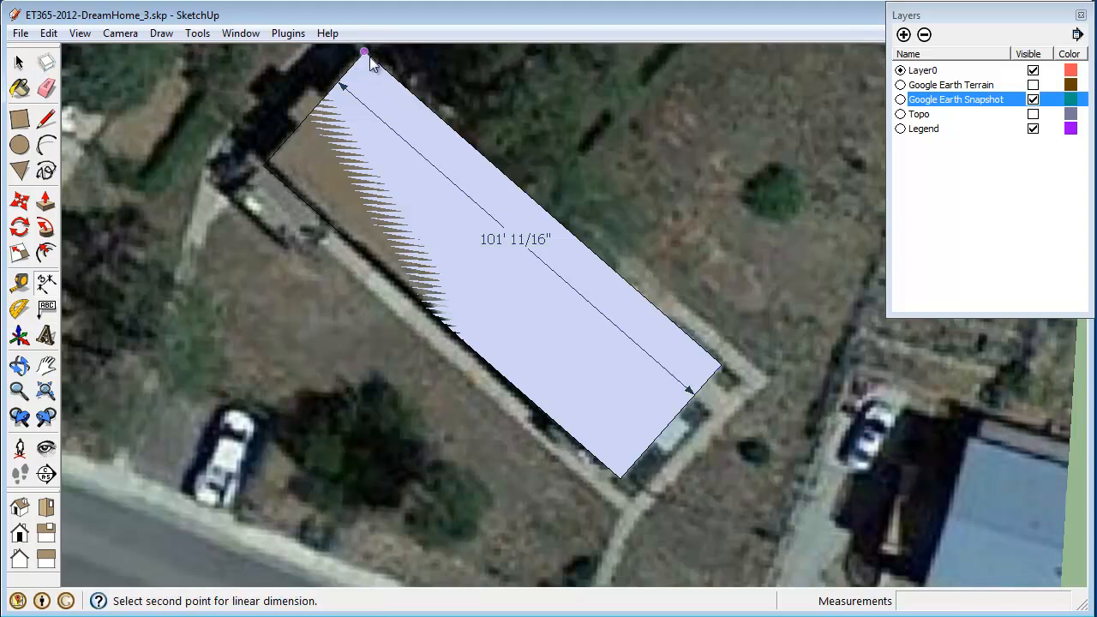
left_click(263, 165)
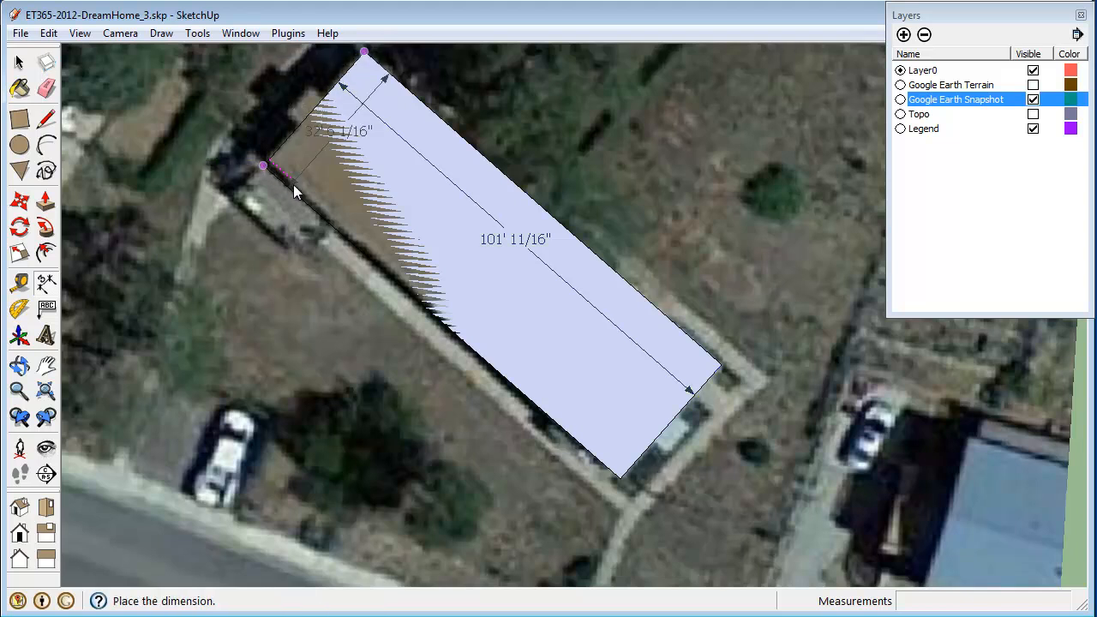
left_click(396, 245)
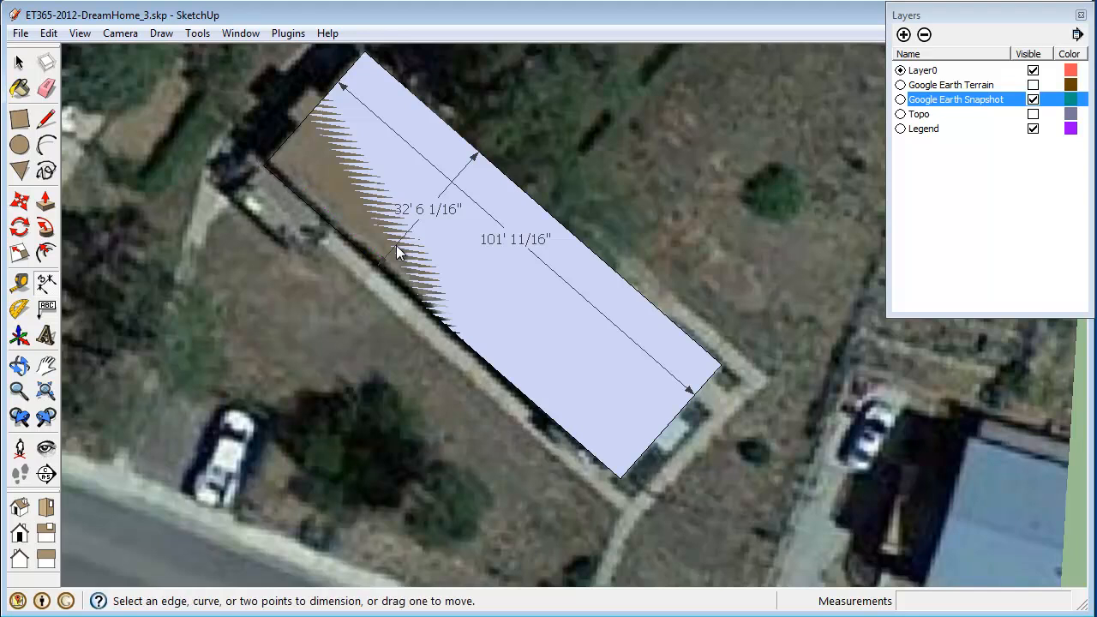
Scale the footprint group along its long direction to a length of 100'.
key("space")
left_click(521, 275)
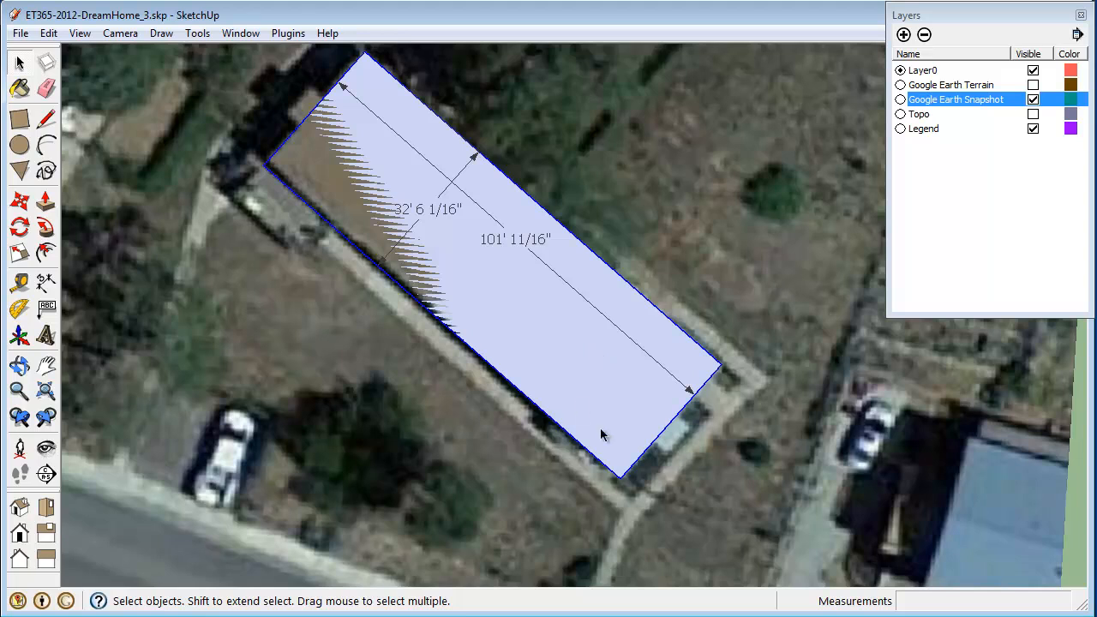
key("s")
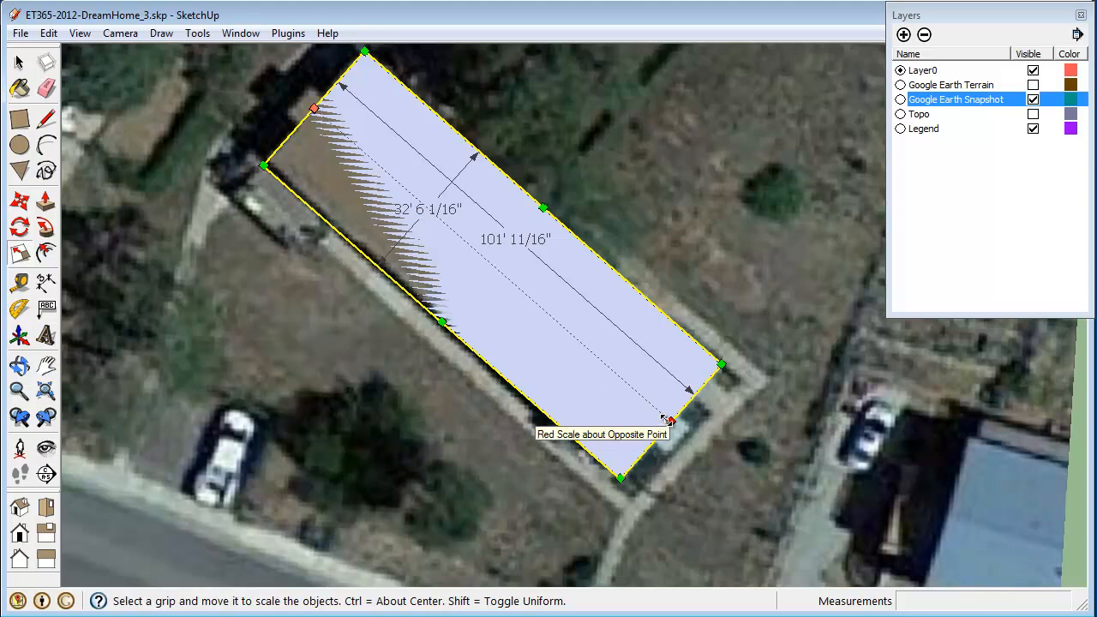
left_click_drag(668, 419, 666, 420)
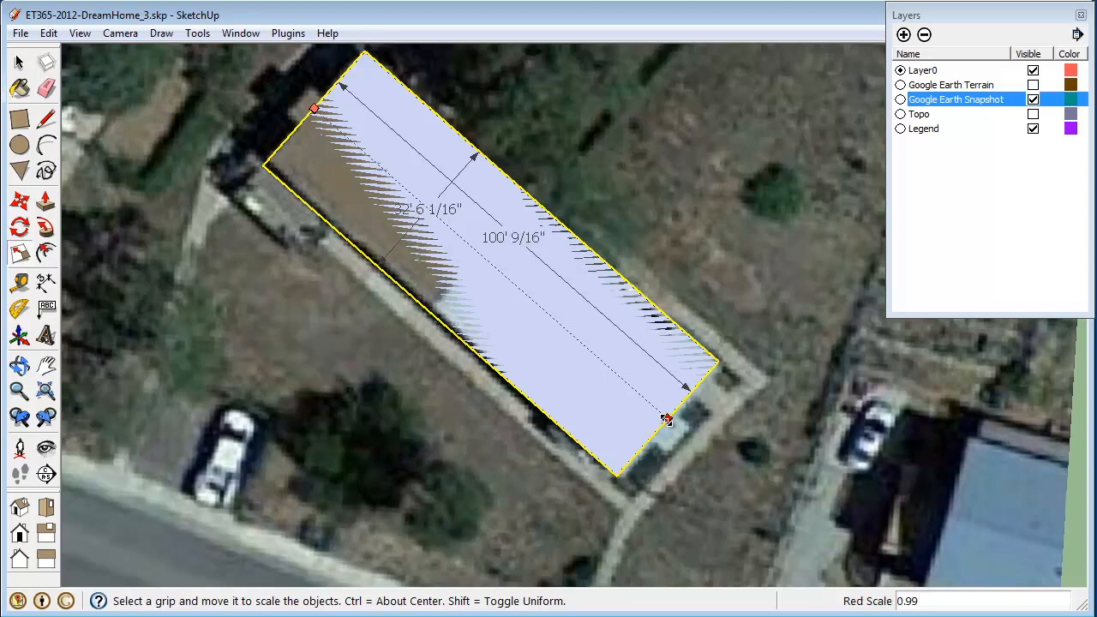
type("100")
key("Return")
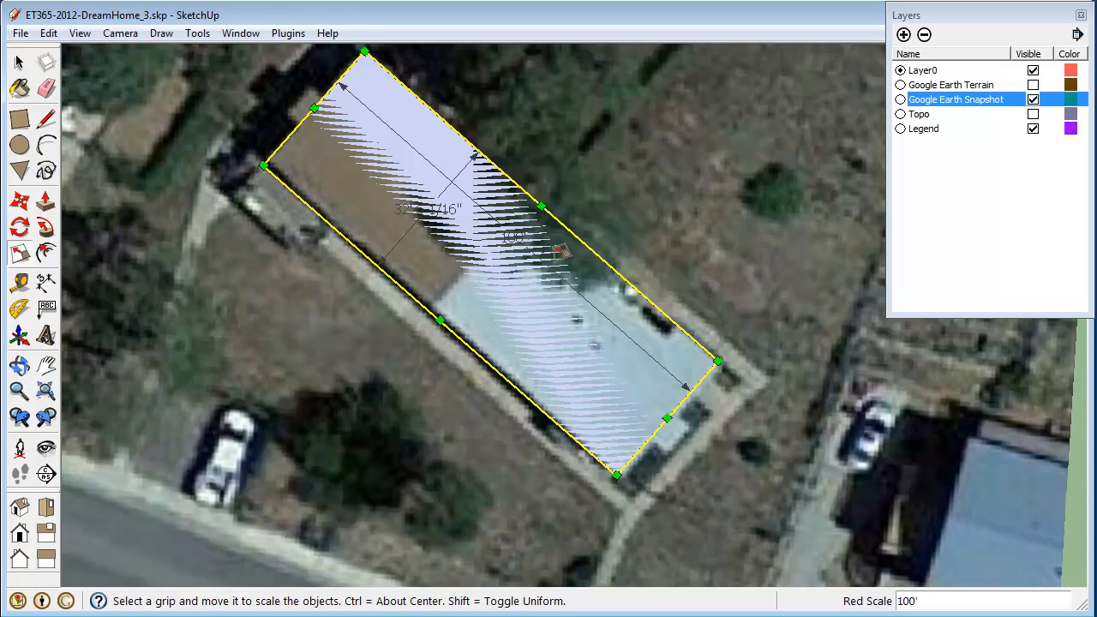
Scale the footprint group across its short direction to a width of 32'.
left_click_drag(541, 206, 534, 214)
type("32")
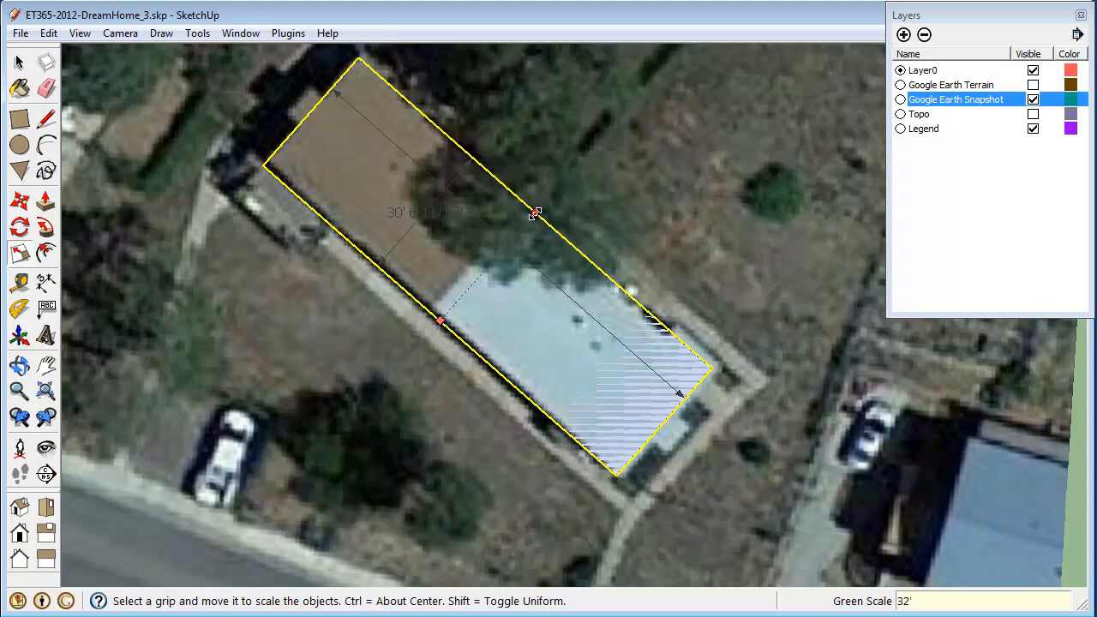
key("Return")
Deselect the footprint, hide the Google Earth Snapshot layer to check the dimensions, and show the layer again.
key("space")
left_click(642, 209)
left_click(1033, 100)
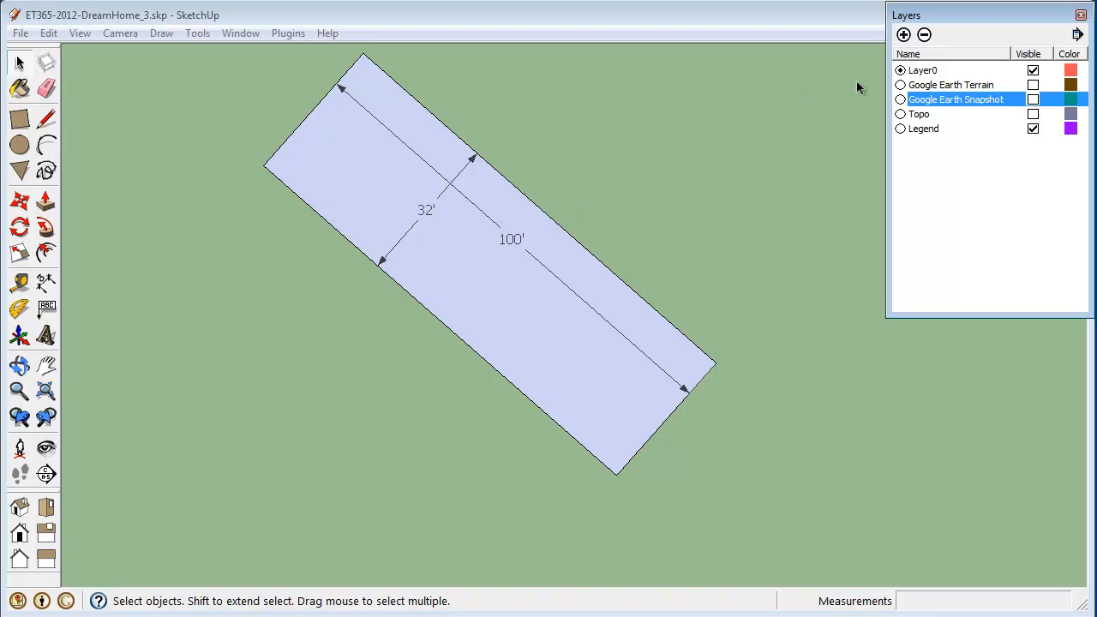
left_click(1034, 100)
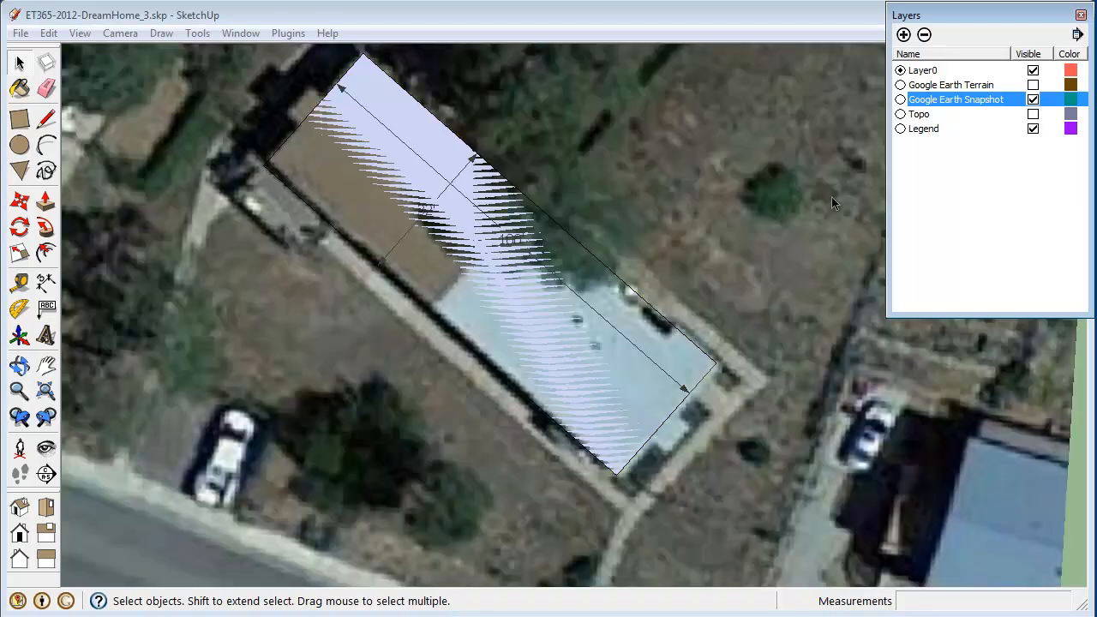
Lengthen the footprint group to 101' by scaling it about 1.01 along its long direction.
left_click(505, 293)
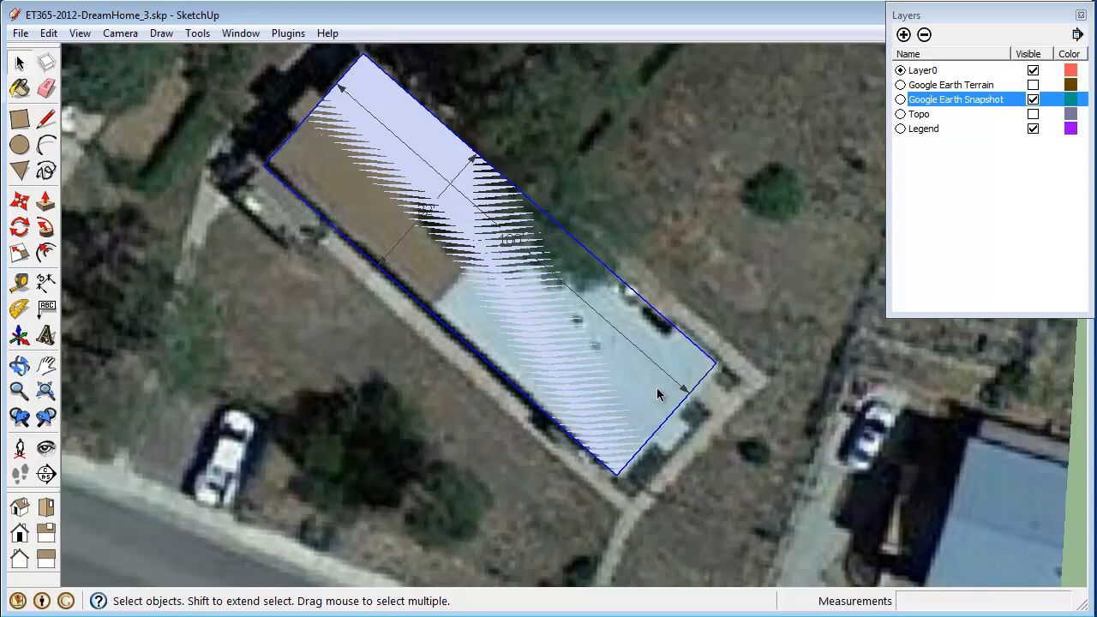
key("s")
left_click_drag(667, 418, 671, 422)
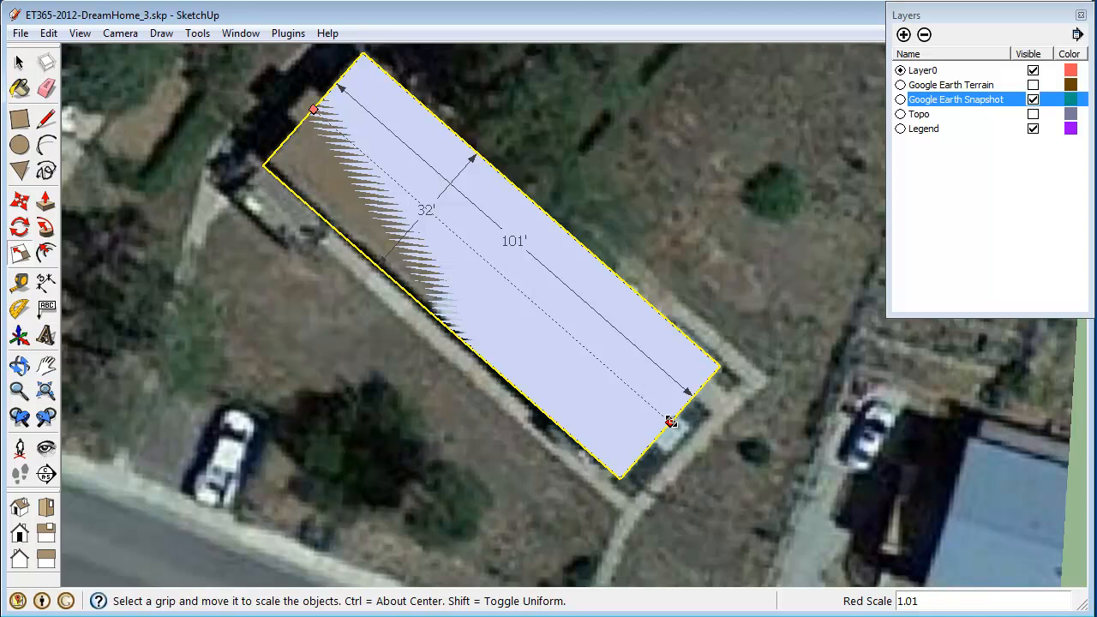
left_click_drag(671, 422, 677, 425)
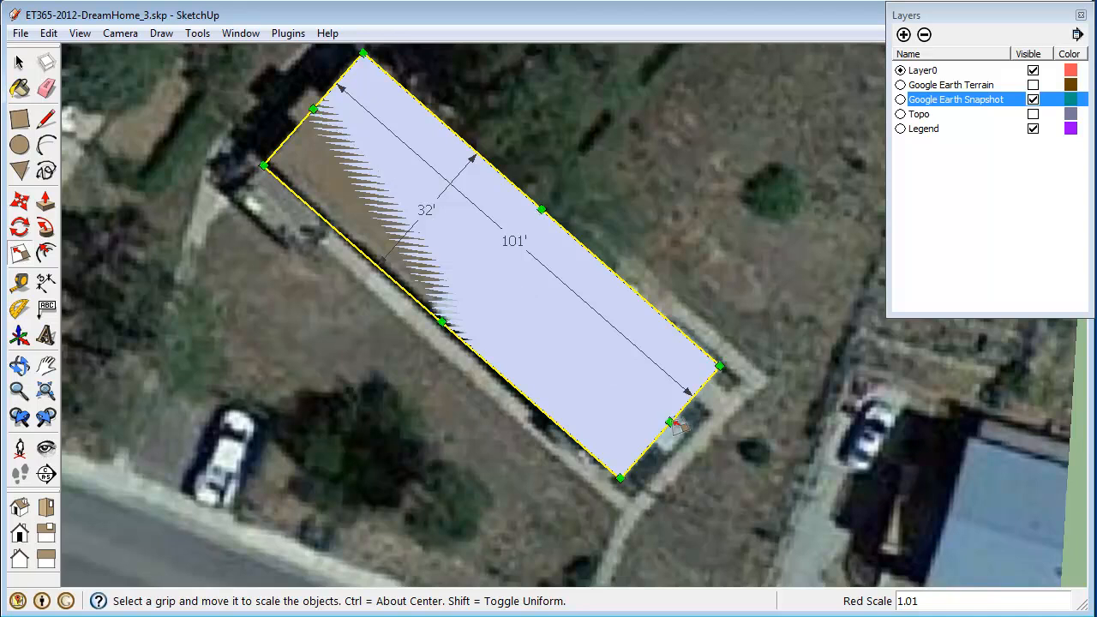
key("space")
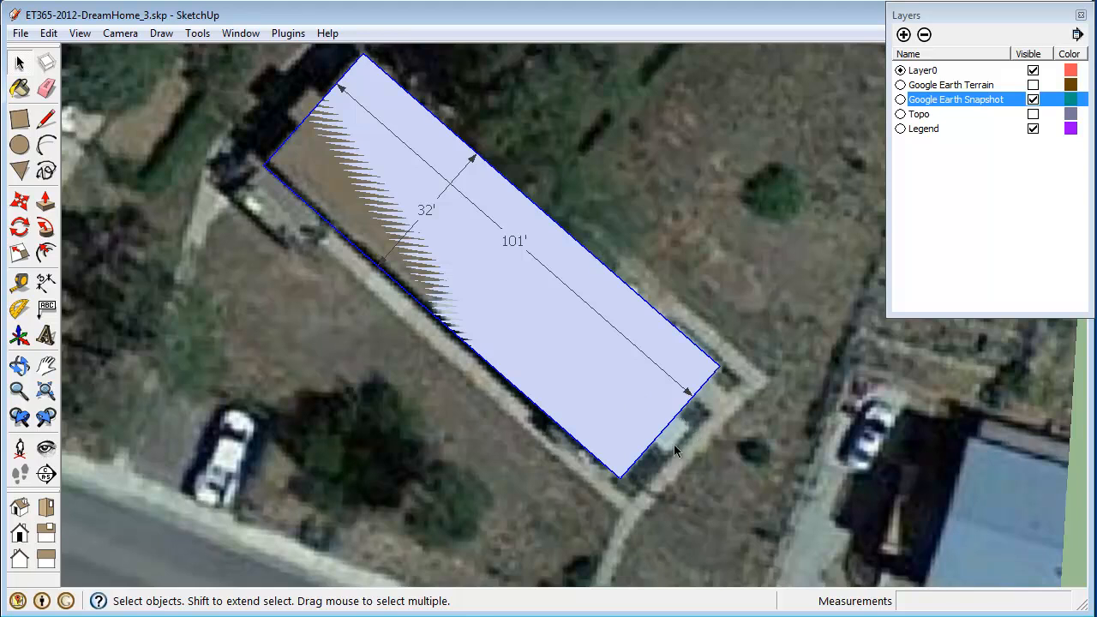
right_click(568, 364)
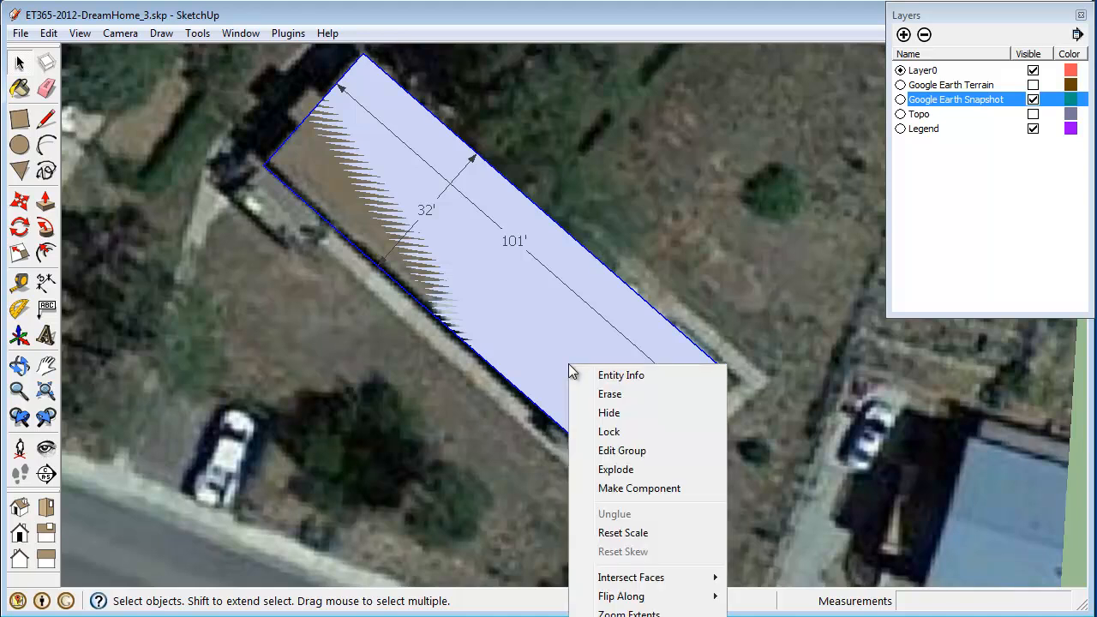
left_click(638, 453)
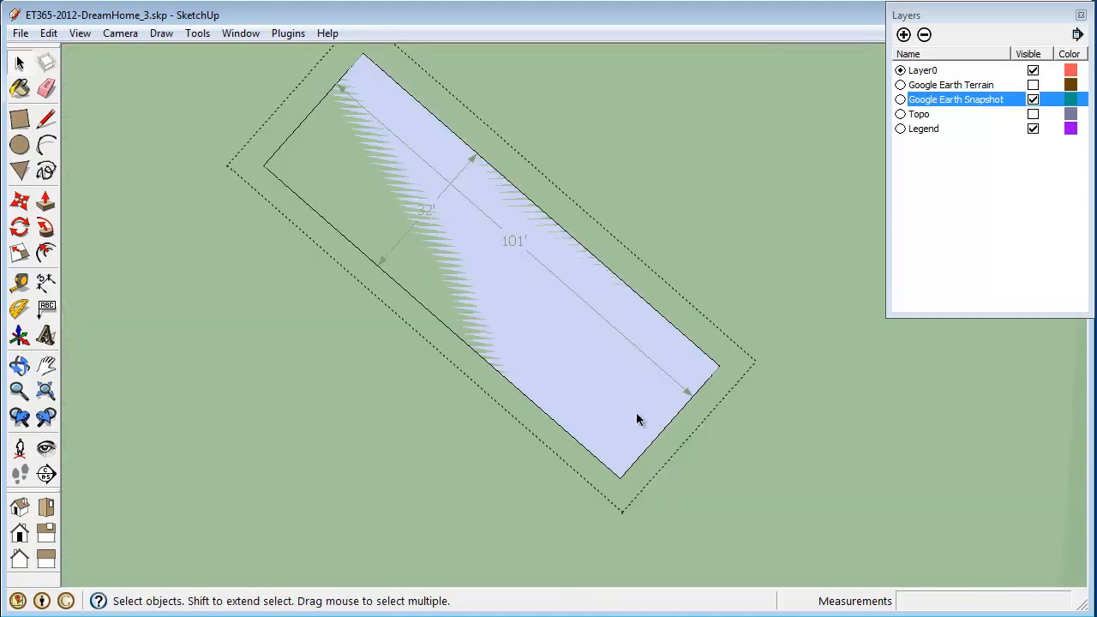
left_click(690, 411)
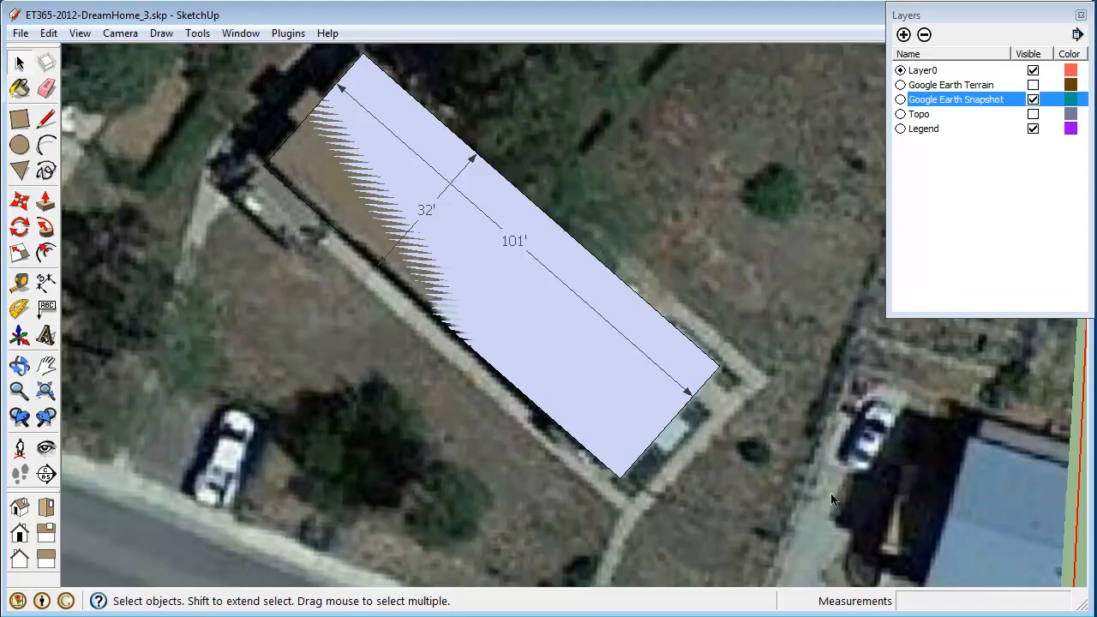
Place two lengthwise guides with Tape Measure: one 13' in from the footprint's northeast edge, the other 8' farther southwest.
left_click(570, 362)
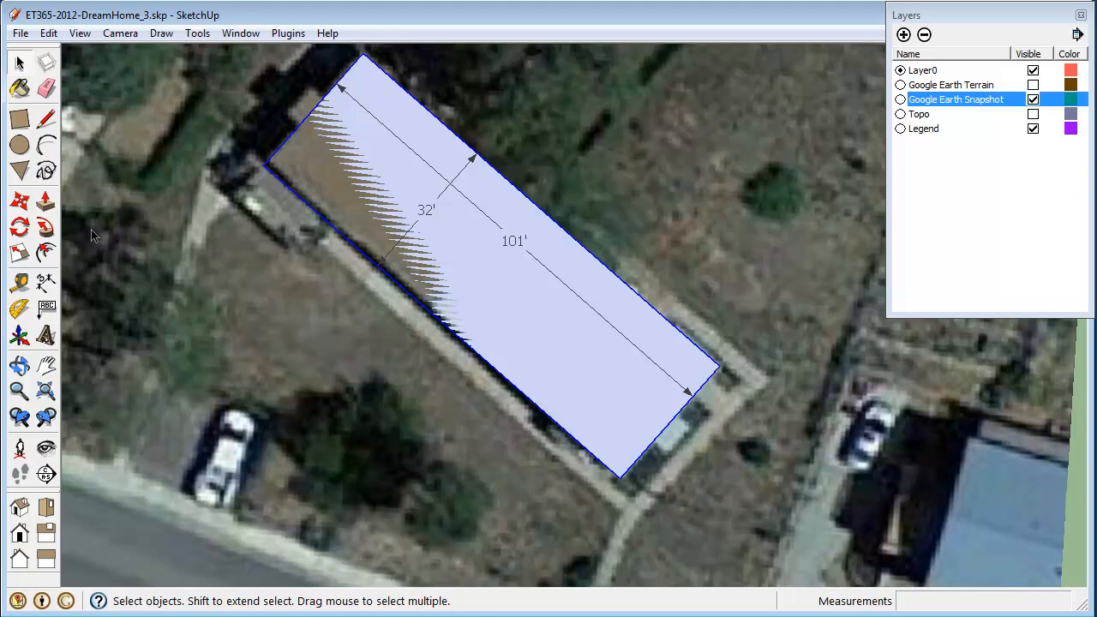
left_click(19, 283)
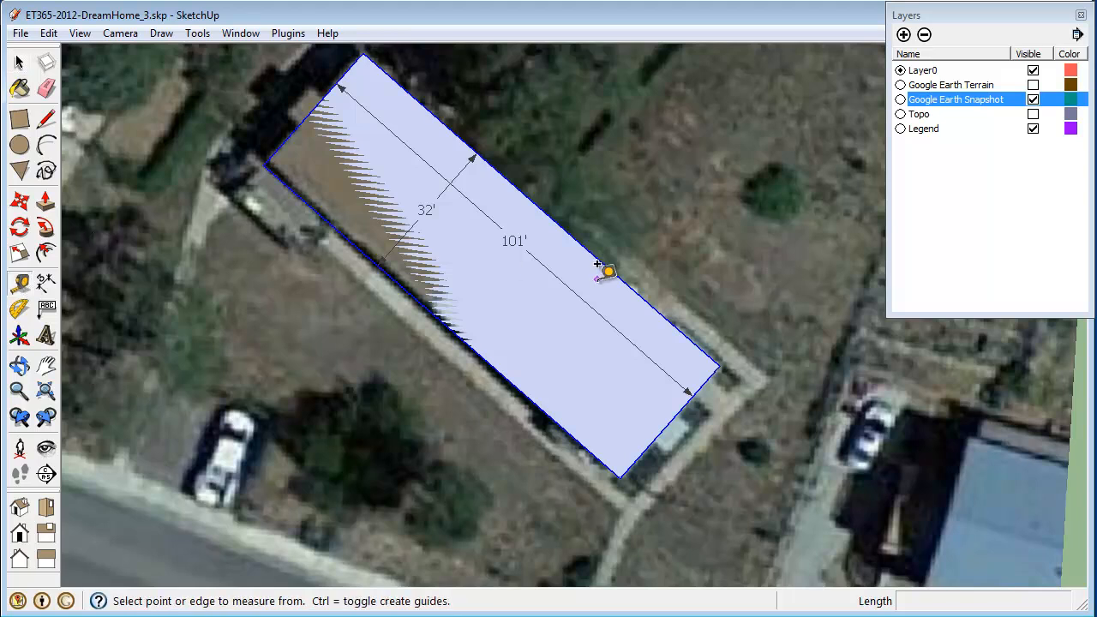
left_click(668, 305)
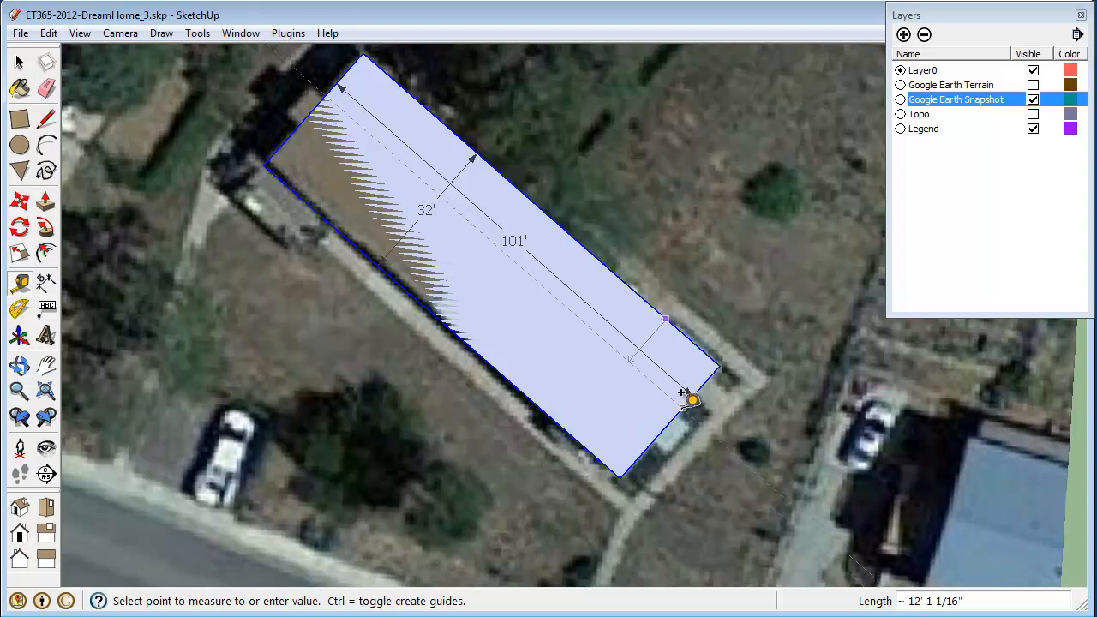
scroll(679, 396, "up", 5)
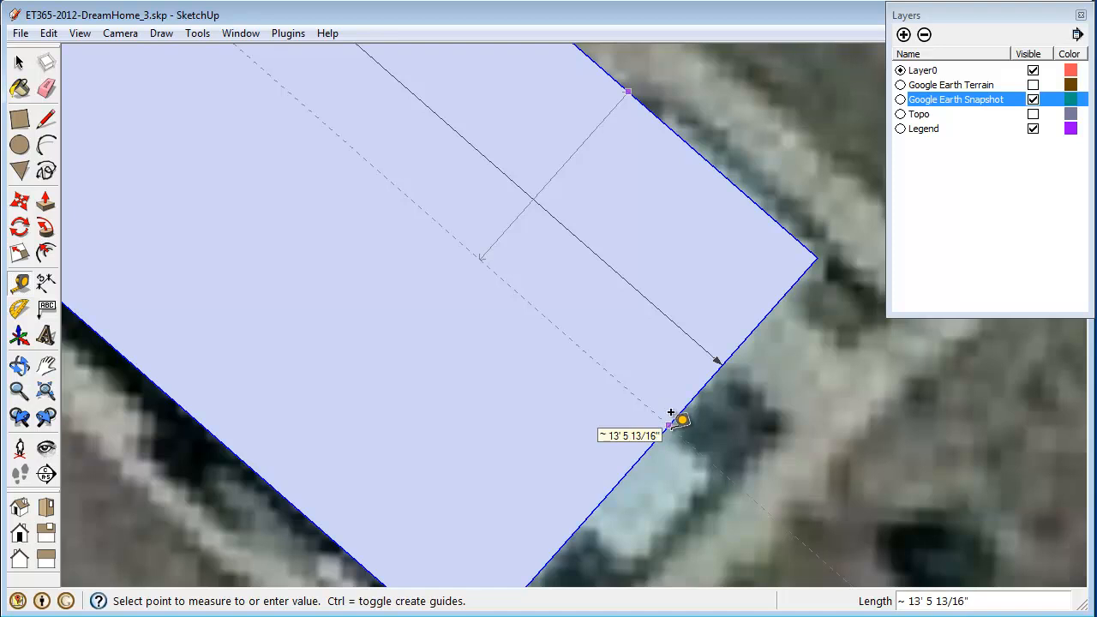
type("13")
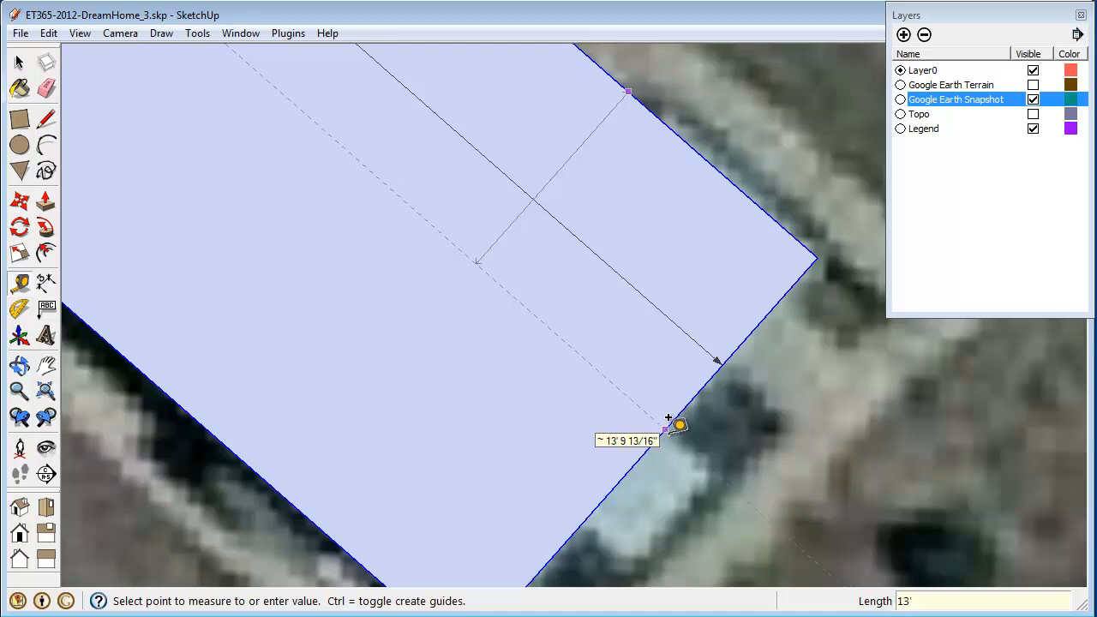
key("Return")
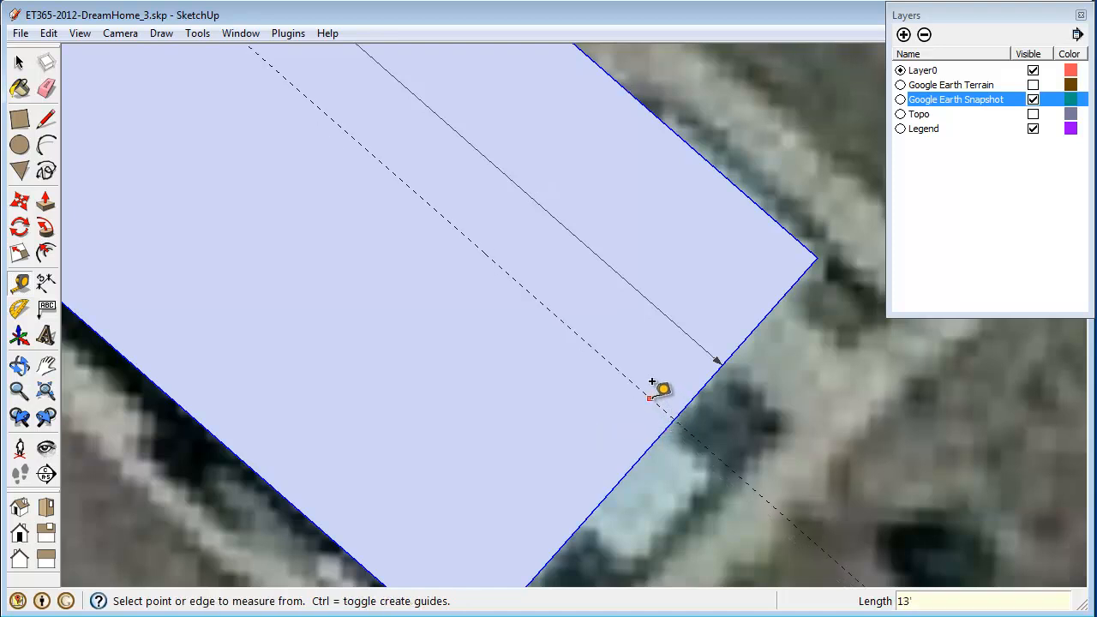
left_click(649, 398)
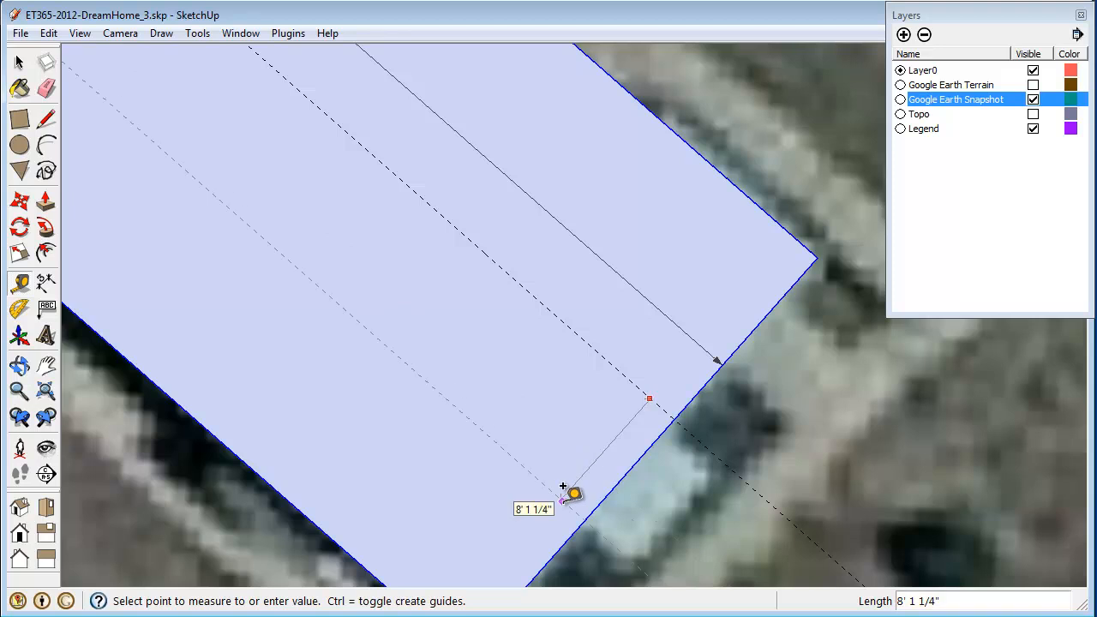
key("Return")
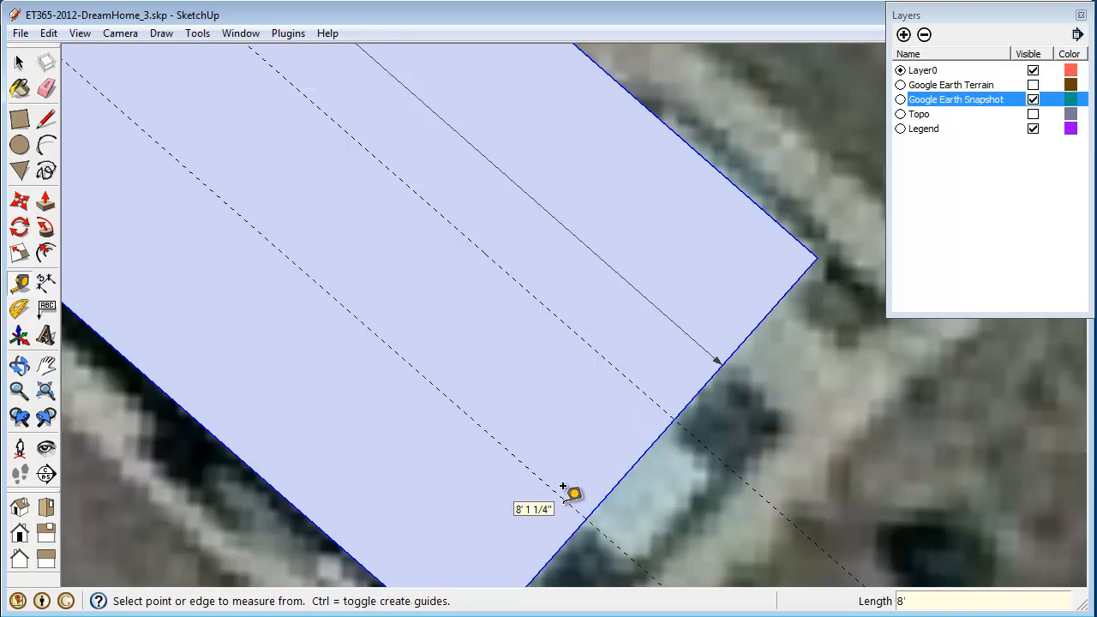
Place a guide parallel to the footprint's short southeast edge along the outer side of the pale projection in the snapshot.
left_click(644, 438)
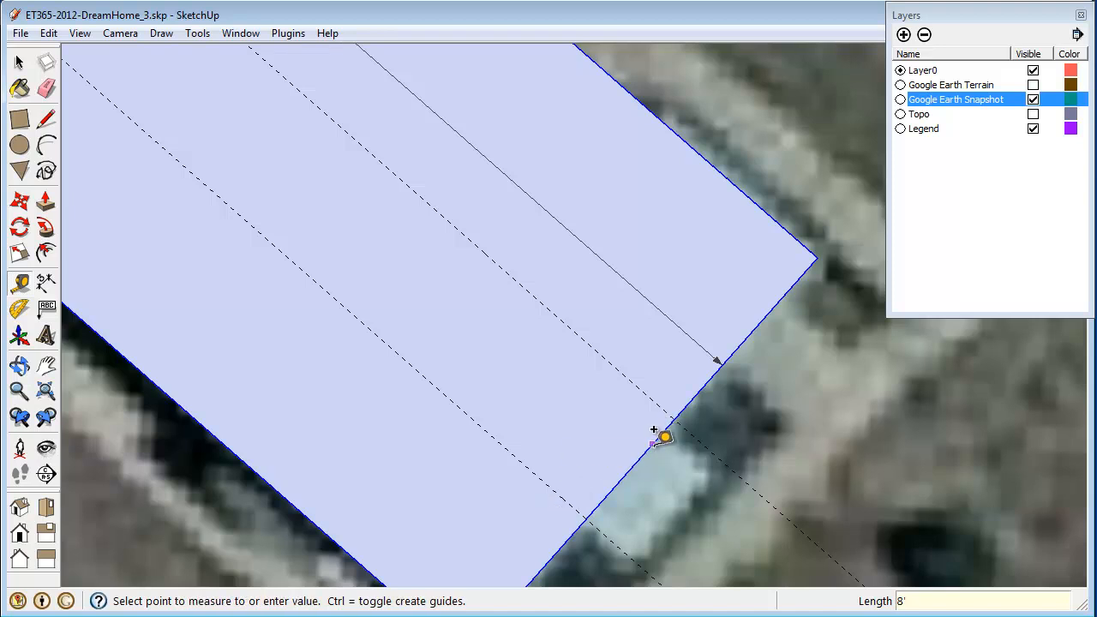
left_click(718, 467)
key("space")
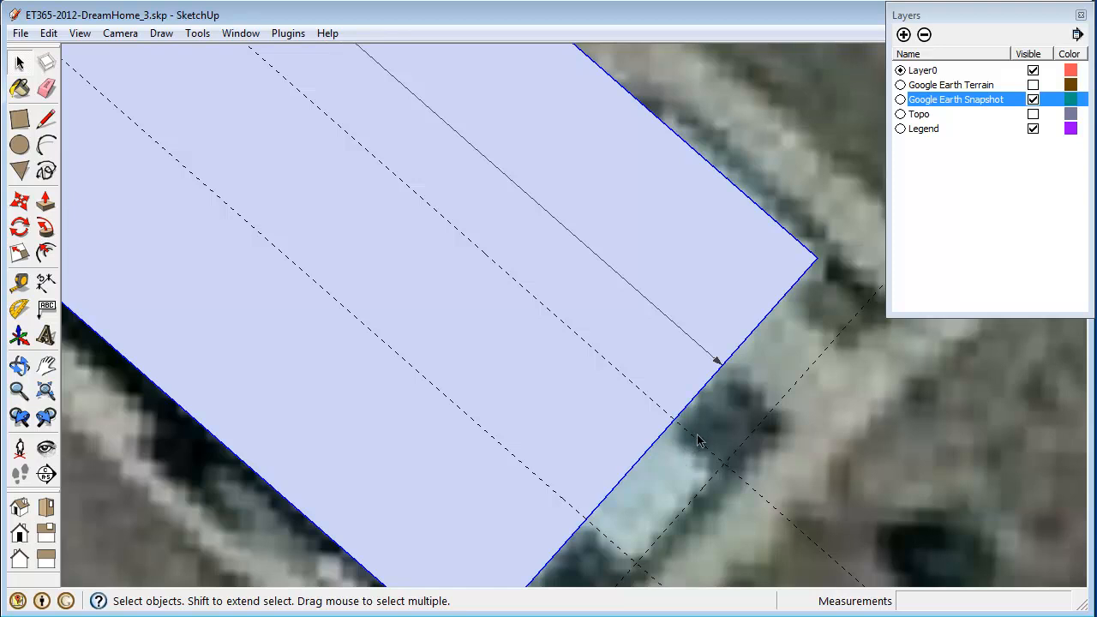
Select both lengthwise guides and move them 6" southwest along the footprint's southeast edge to line up with the projection.
left_click(609, 545)
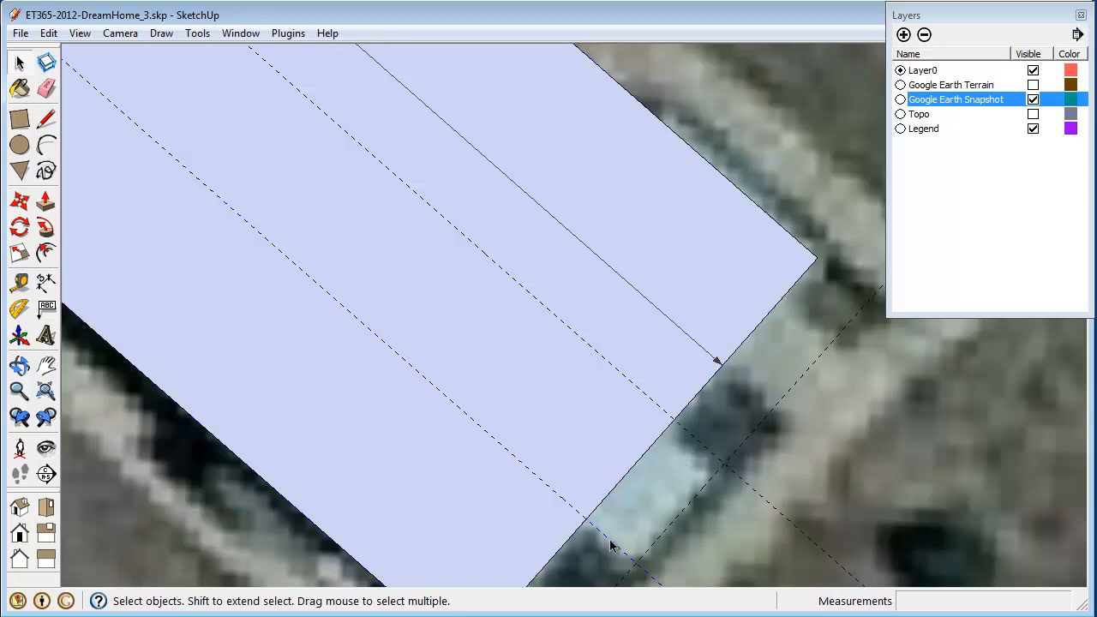
left_click(718, 460, "shift")
key("m")
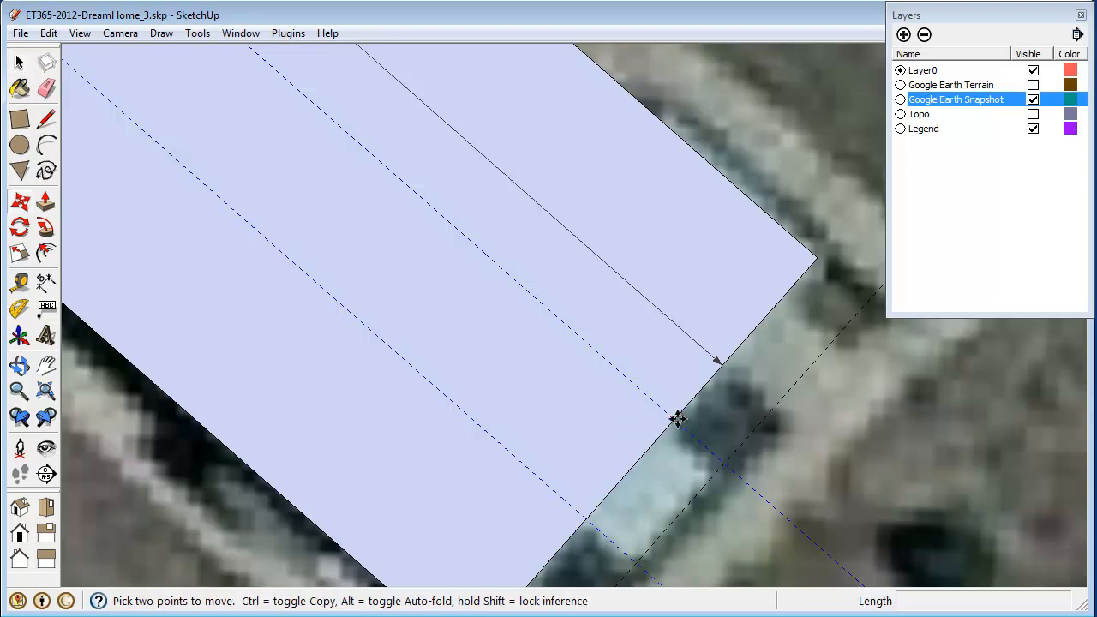
left_click(677, 418)
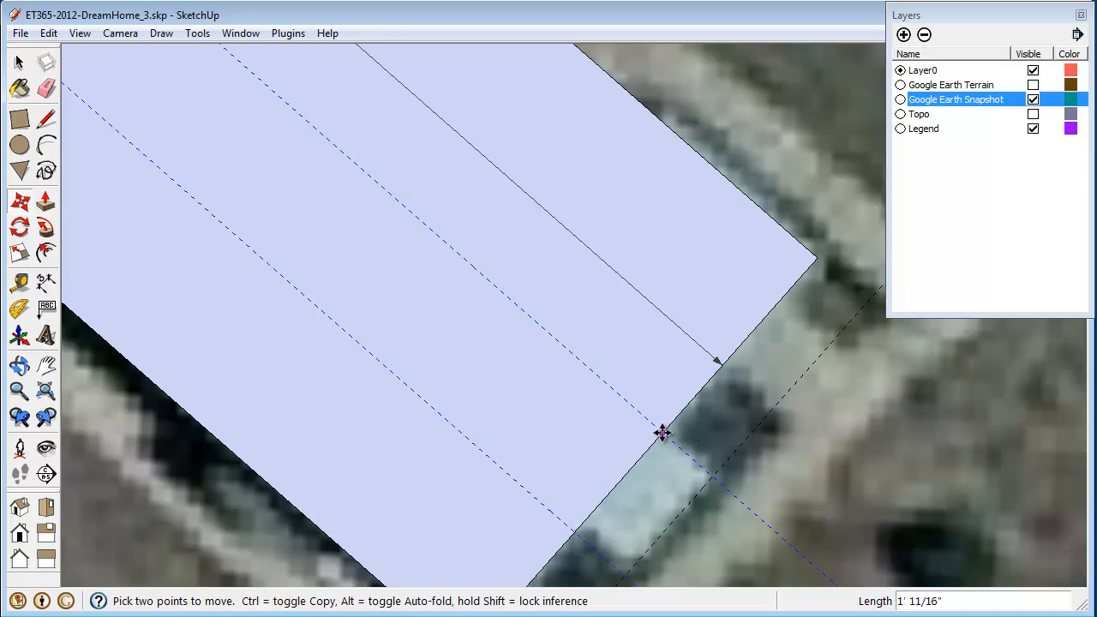
type("12")
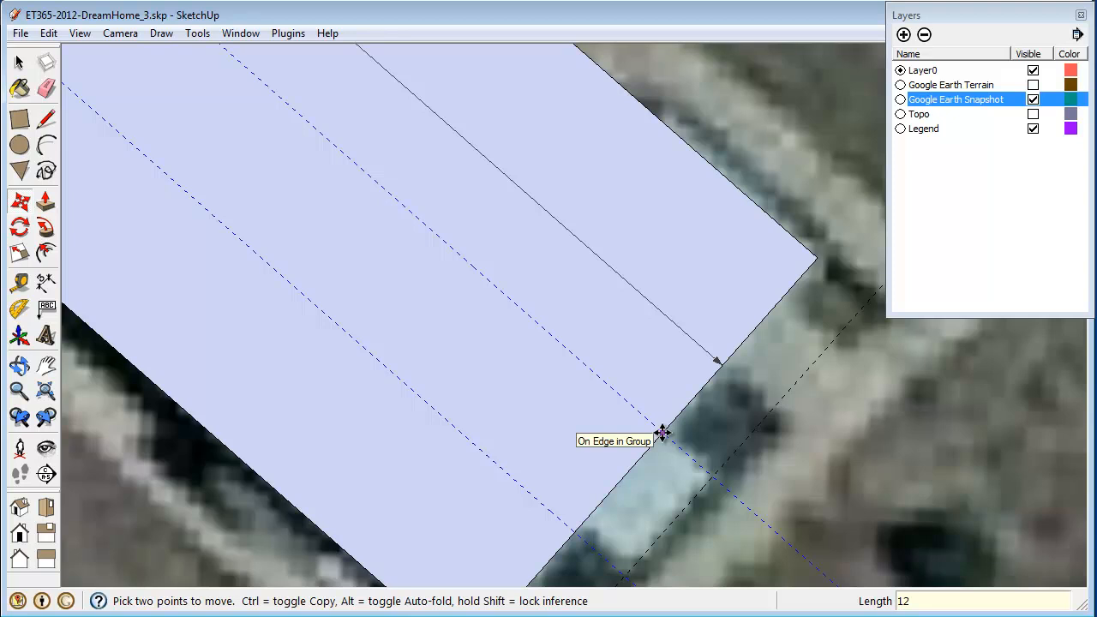
key("Return")
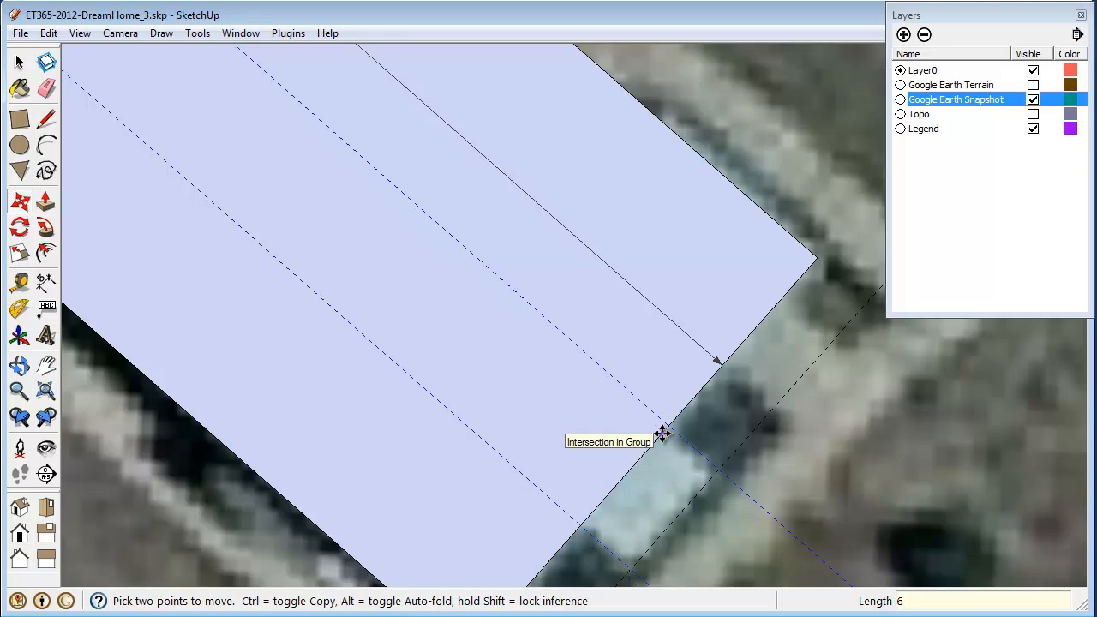
key("space")
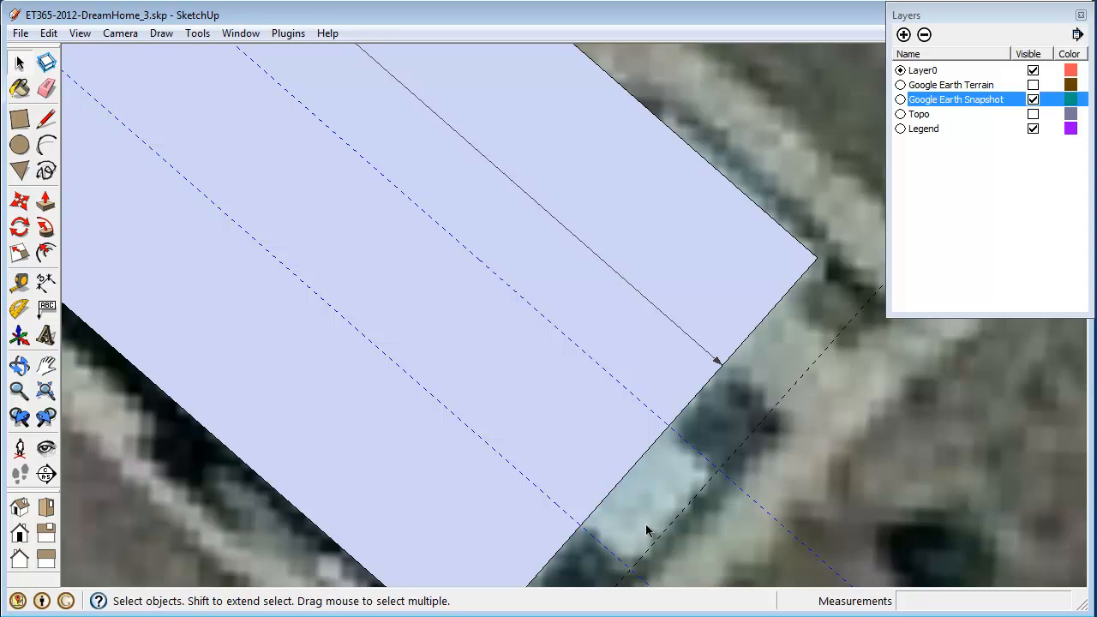
Try to place a guide 4' outside the footprint's northwest edge, beyond the projection at that end.
scroll(804, 497, "down", 5)
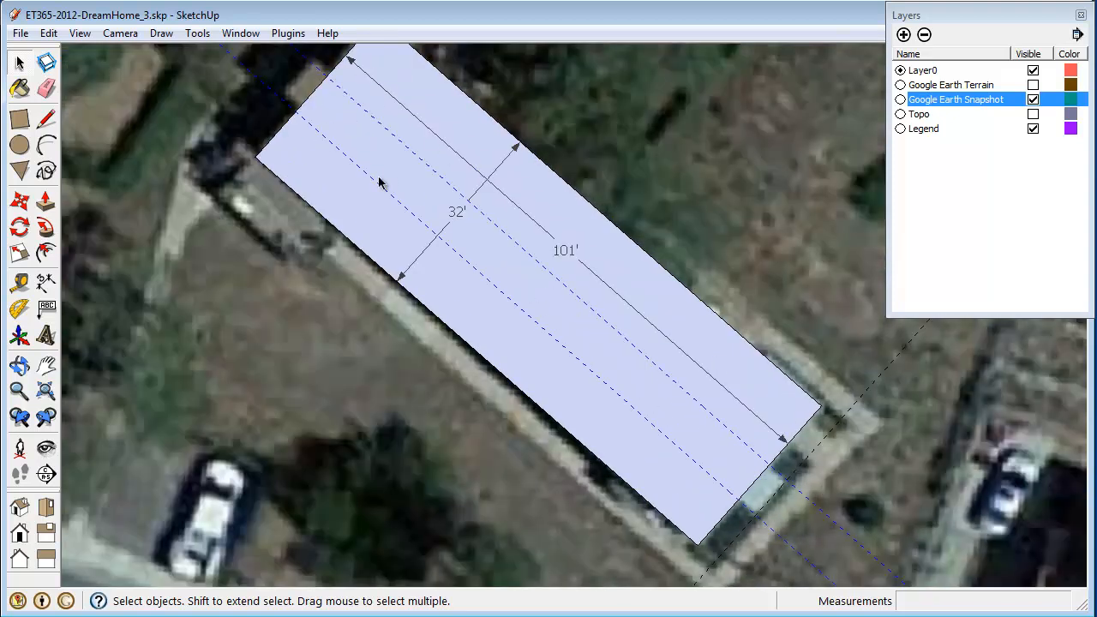
scroll(694, 370, "down", 3)
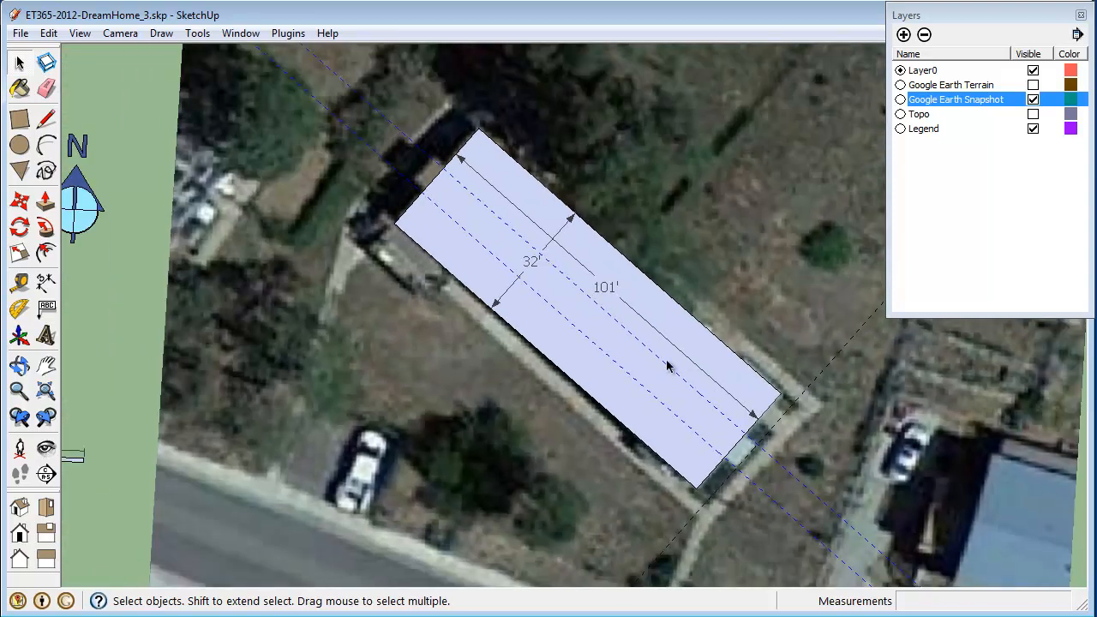
scroll(409, 147, "up", 5)
scroll(409, 147, "up", 3)
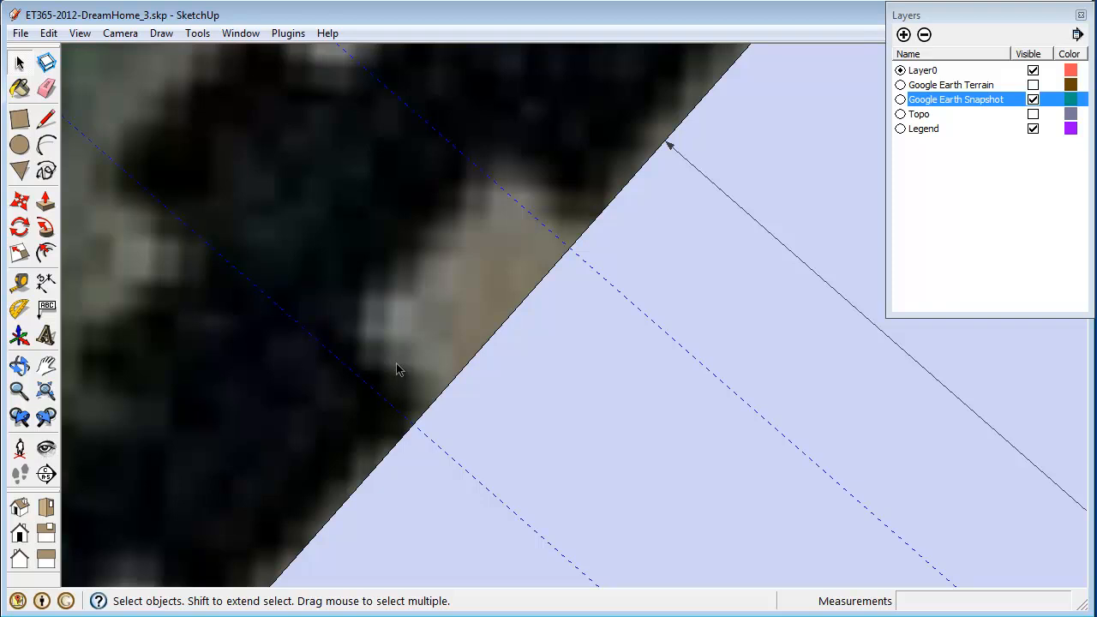
scroll(397, 369, "down", 10)
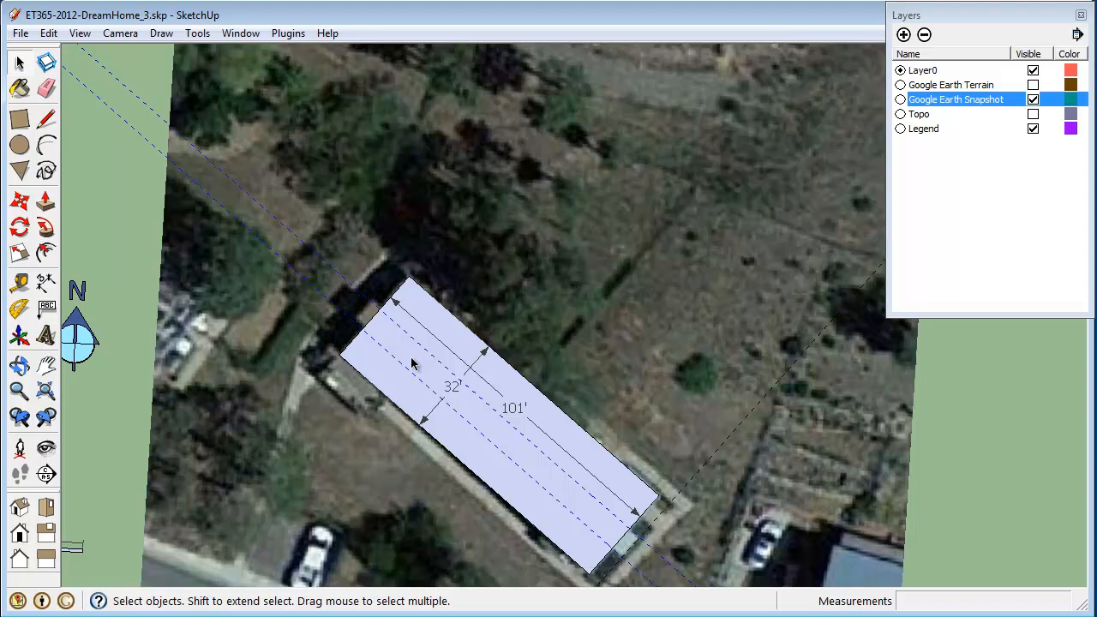
scroll(359, 313, "up", 6)
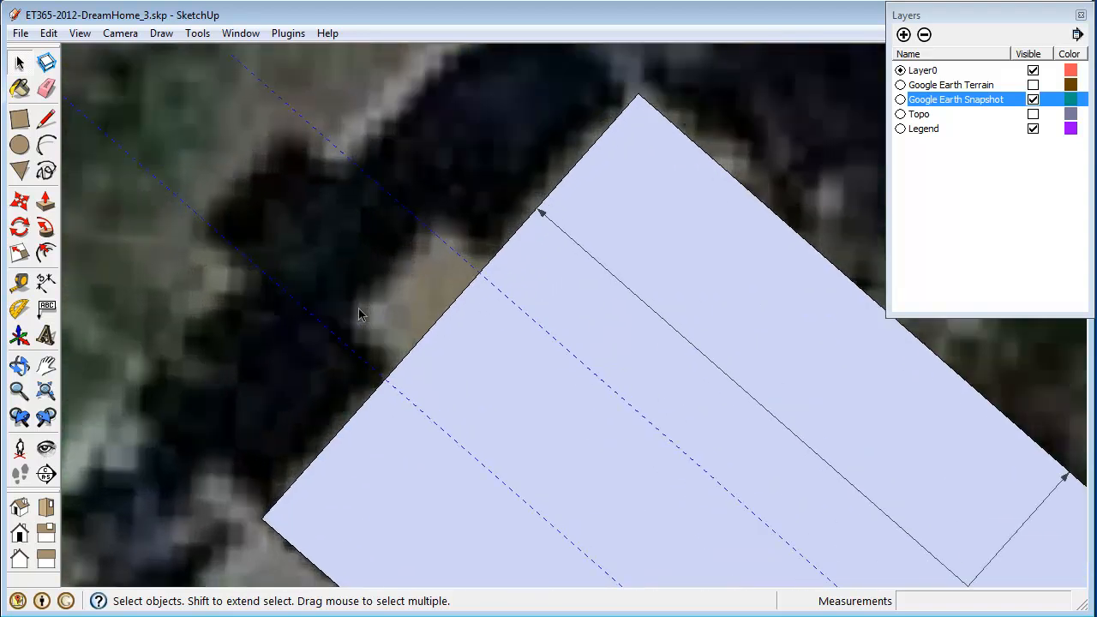
scroll(359, 314, "up", 2)
key("t")
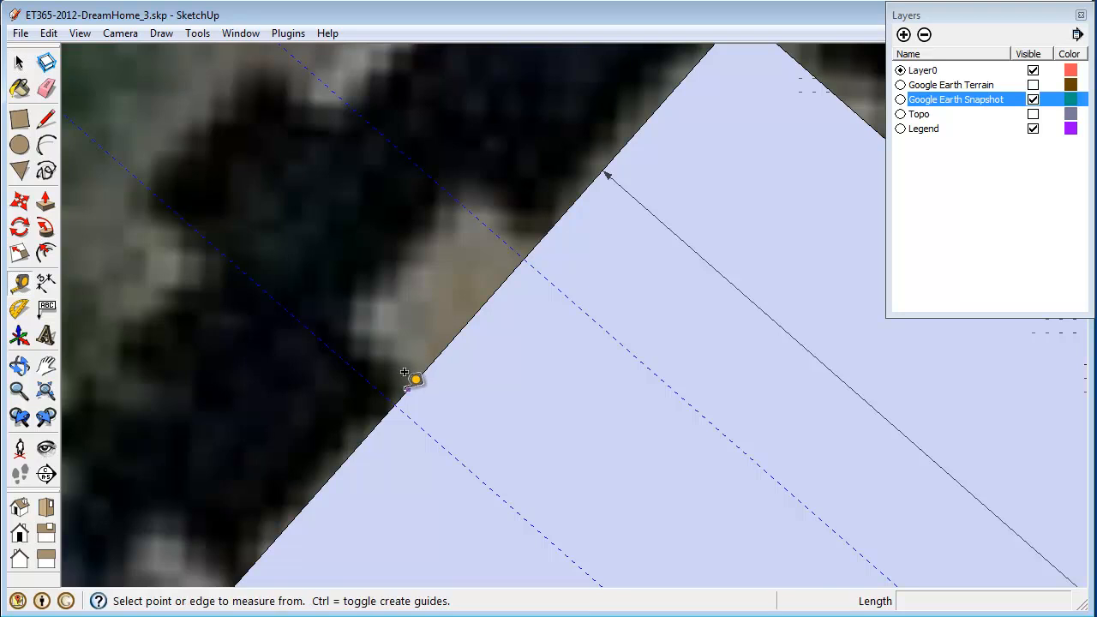
left_click(426, 368)
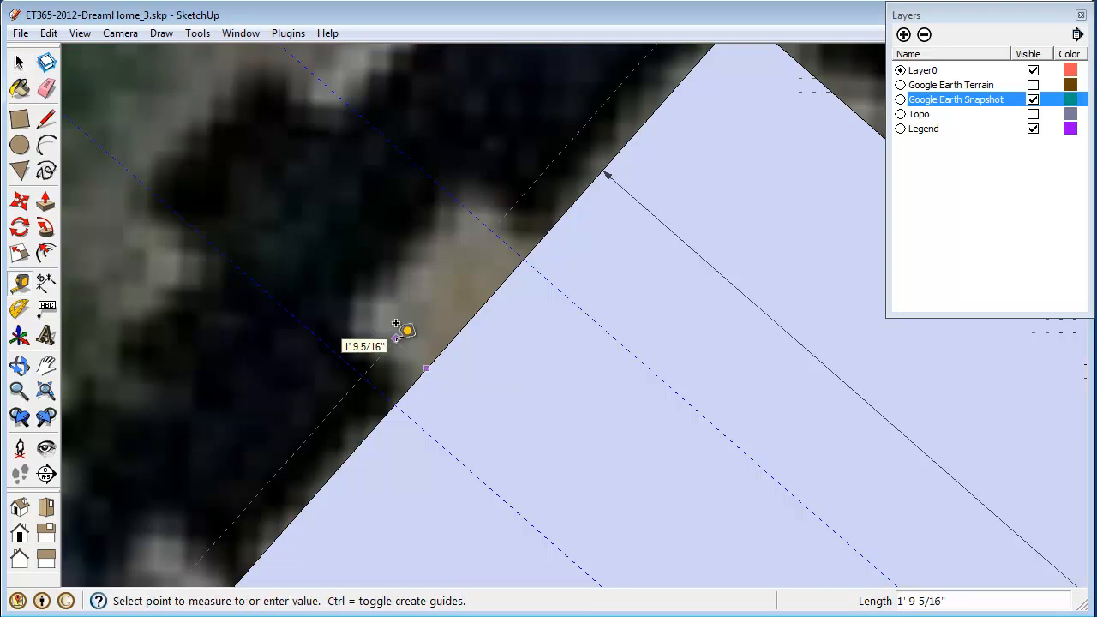
type("4'")
key("Return")
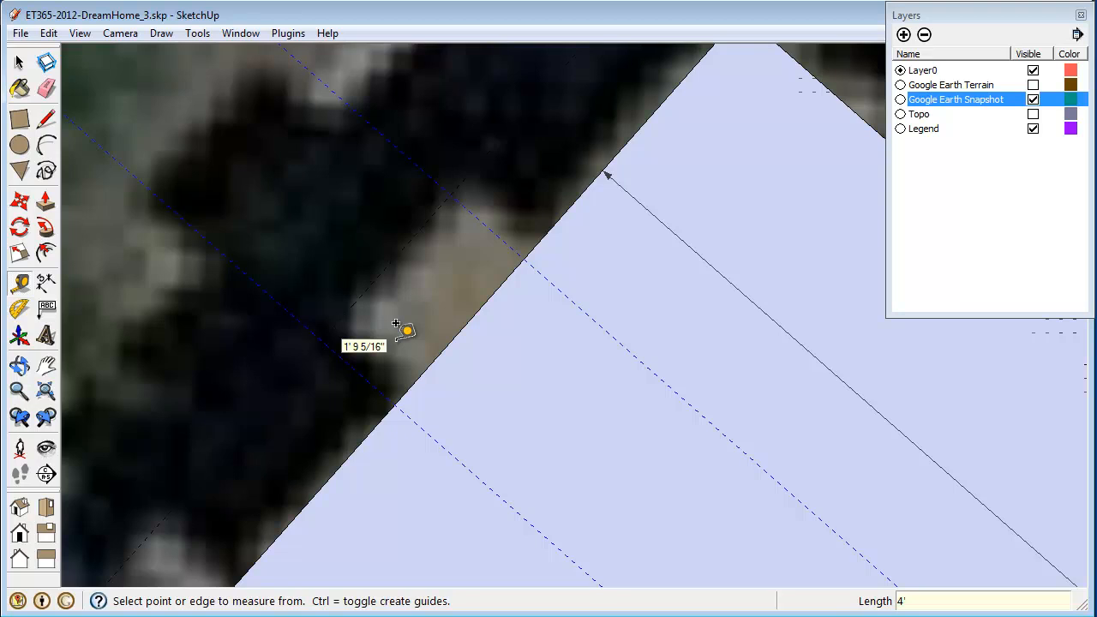
scroll(396, 323, "down", 3)
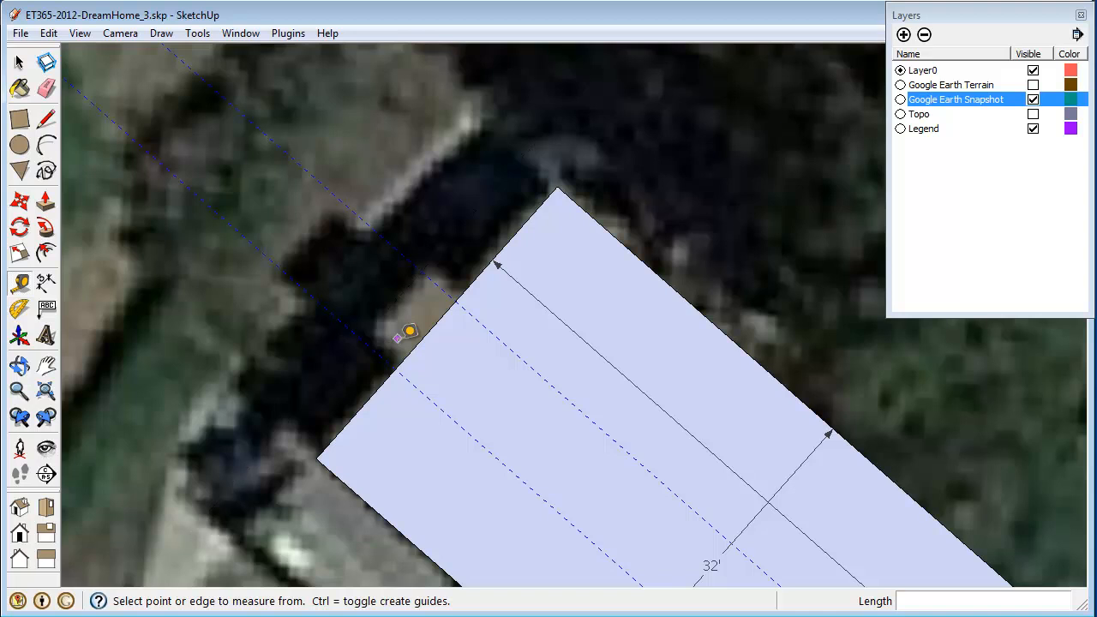
Try again to pull a parallel guide outward from the footprint's northwest edge with Tape Measure.
left_click(437, 323)
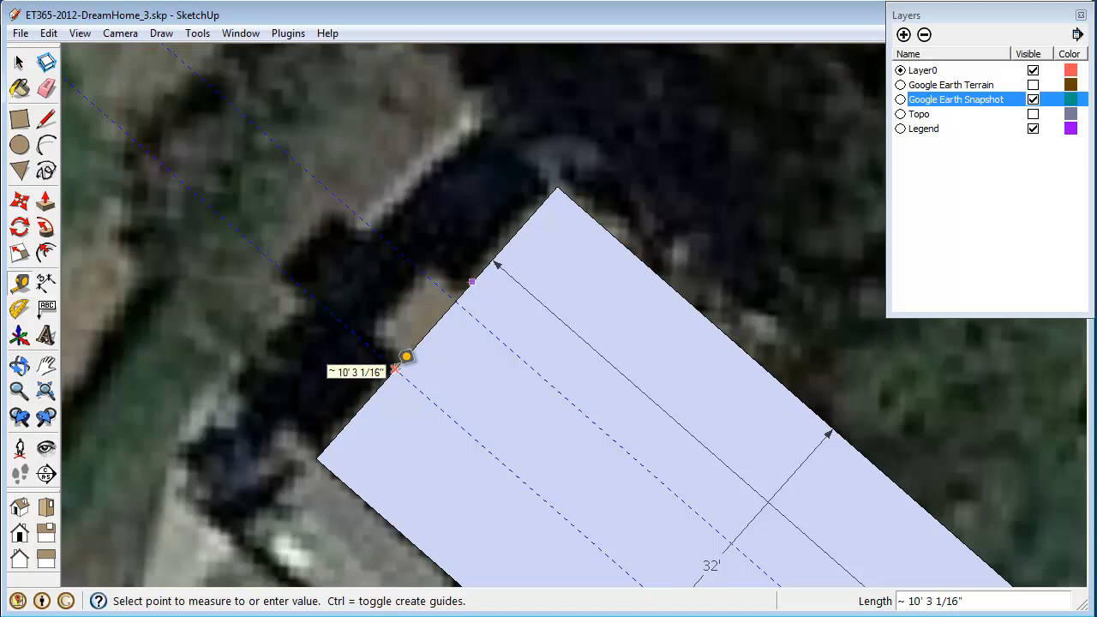
left_click(396, 369)
left_click(371, 394)
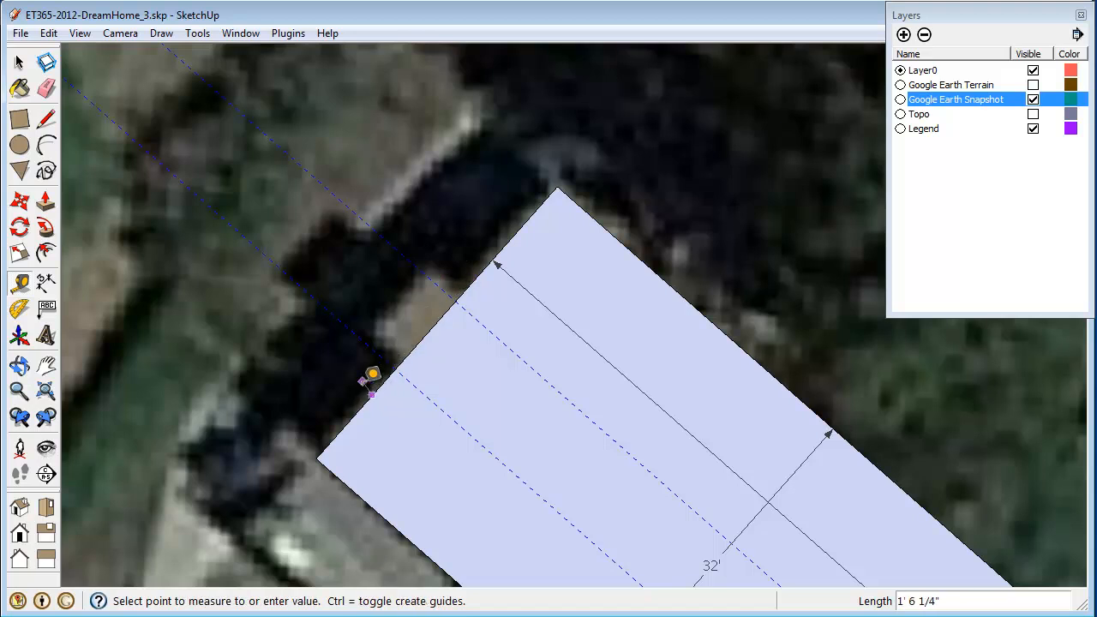
left_click(331, 332)
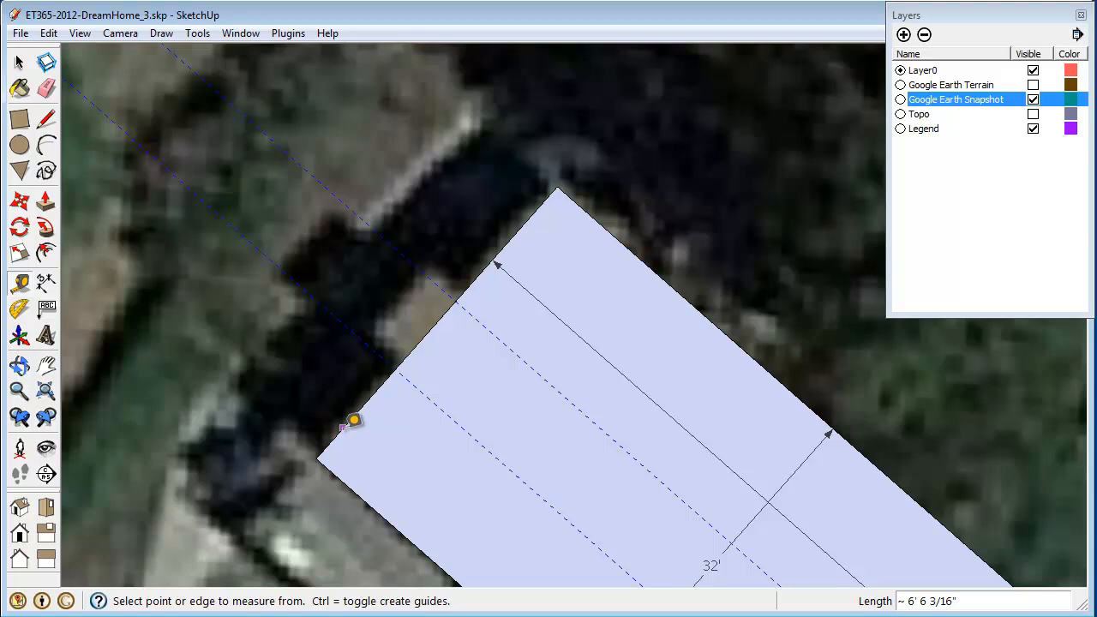
left_click(353, 420)
left_click(333, 391)
Open the building footprint group for editing.
key("space")
left_click(419, 454)
right_click(421, 448)
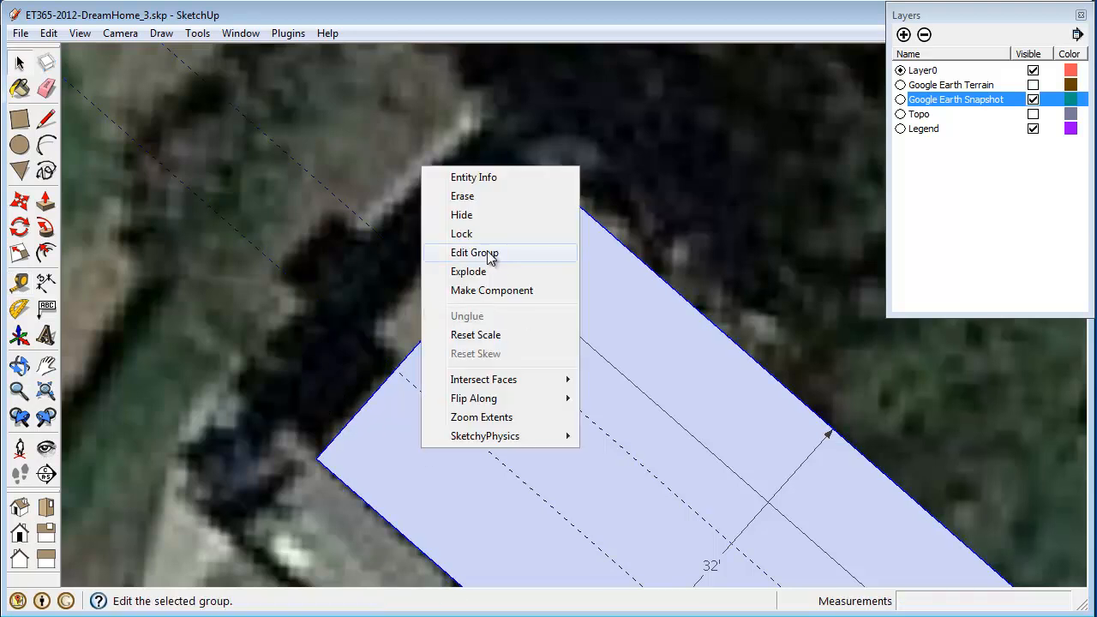
left_click(621, 317)
right_click(621, 319)
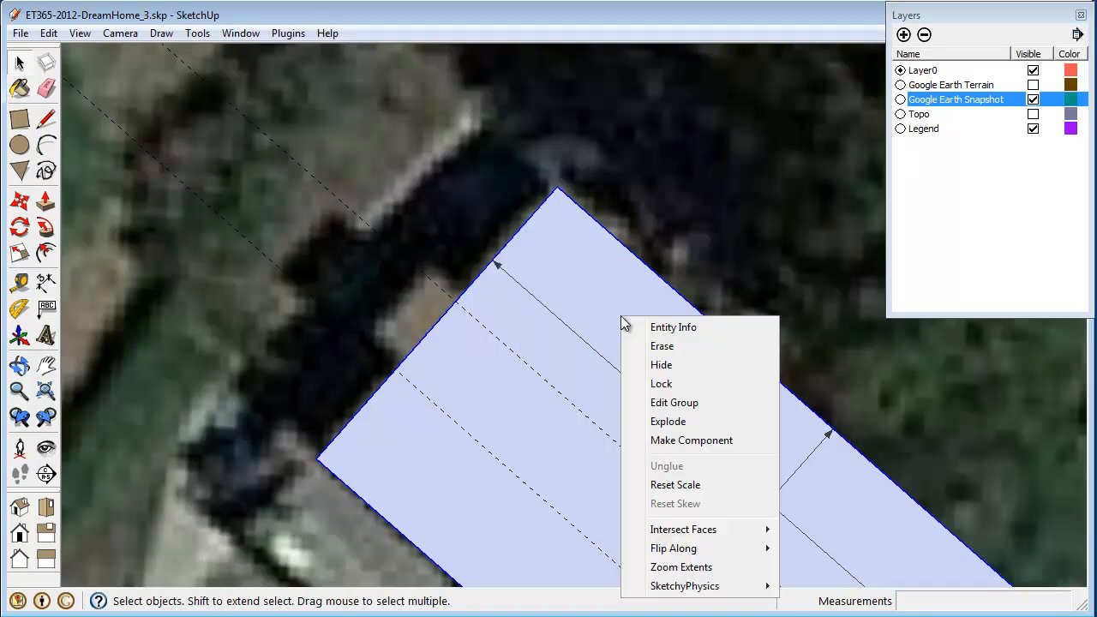
left_click(712, 401)
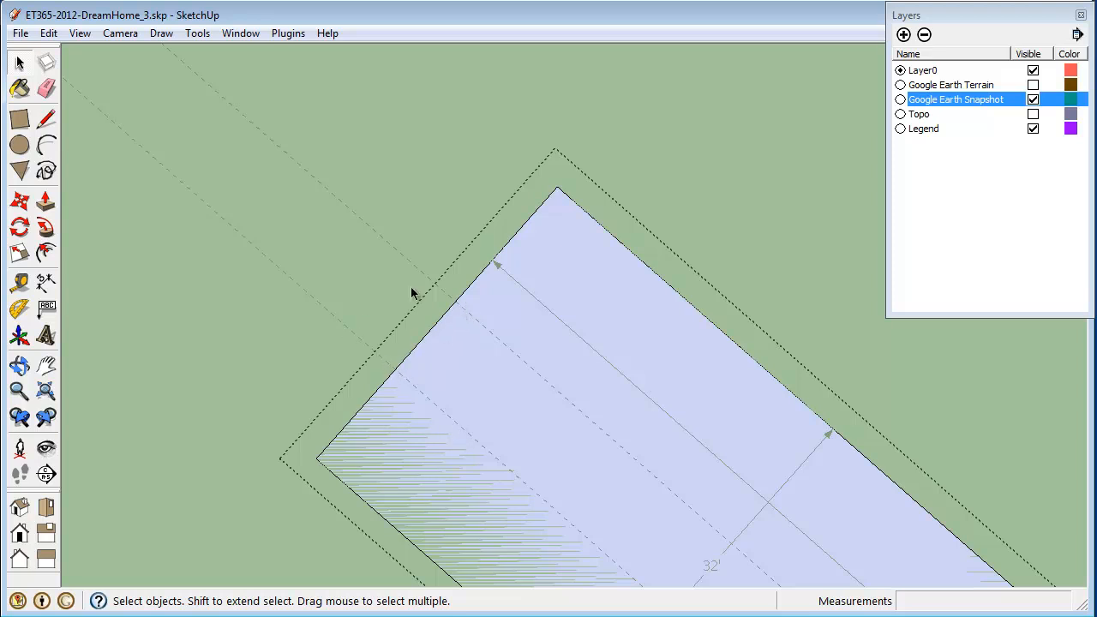
Draw an 8' by 4' rectangle outward from the footprint's northwest edge, between the two lengthwise guides.
key("r")
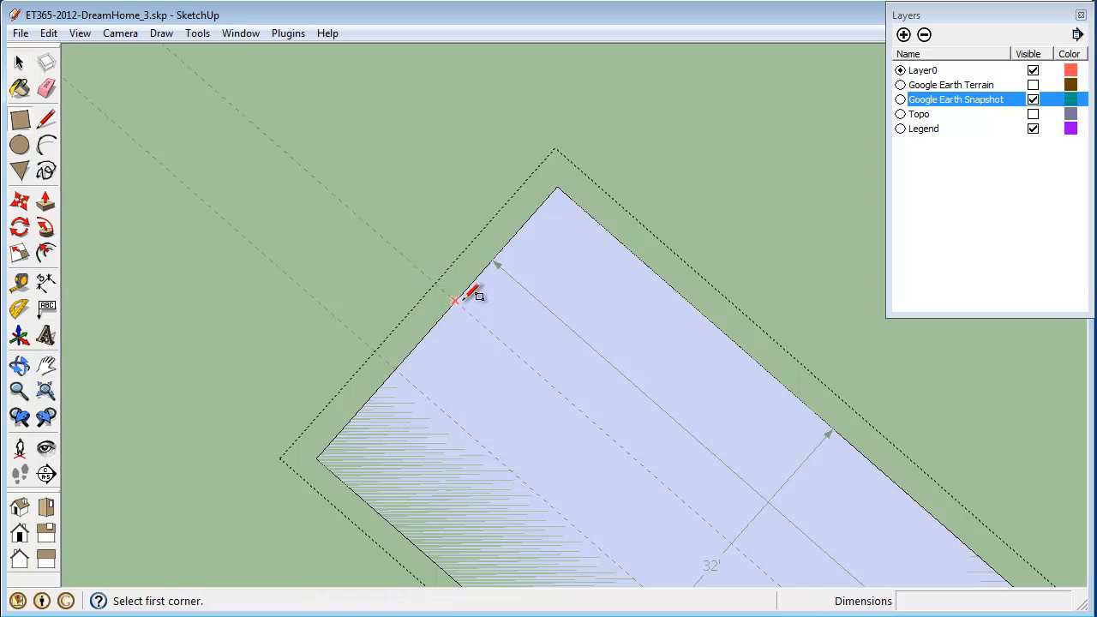
left_click(454, 300)
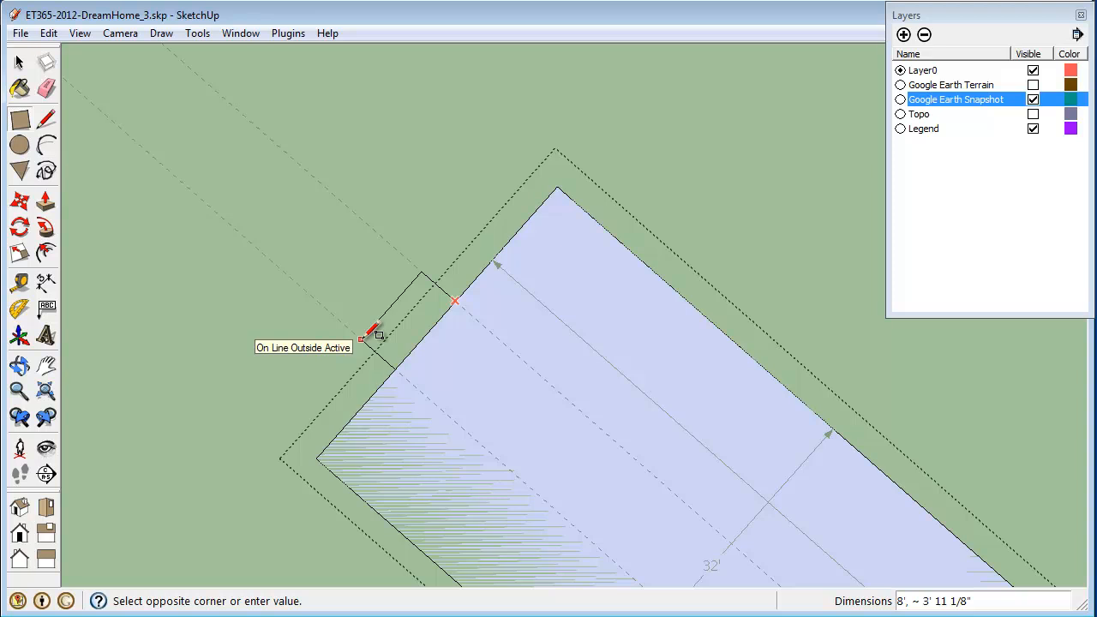
type("8")
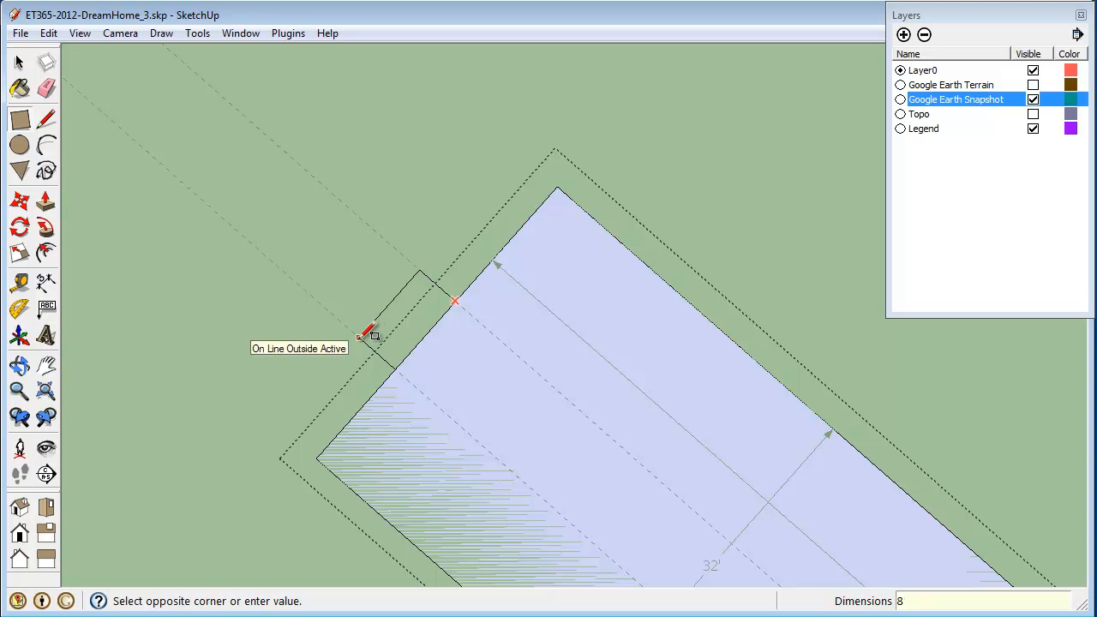
type("',4'")
key("Return")
key("space")
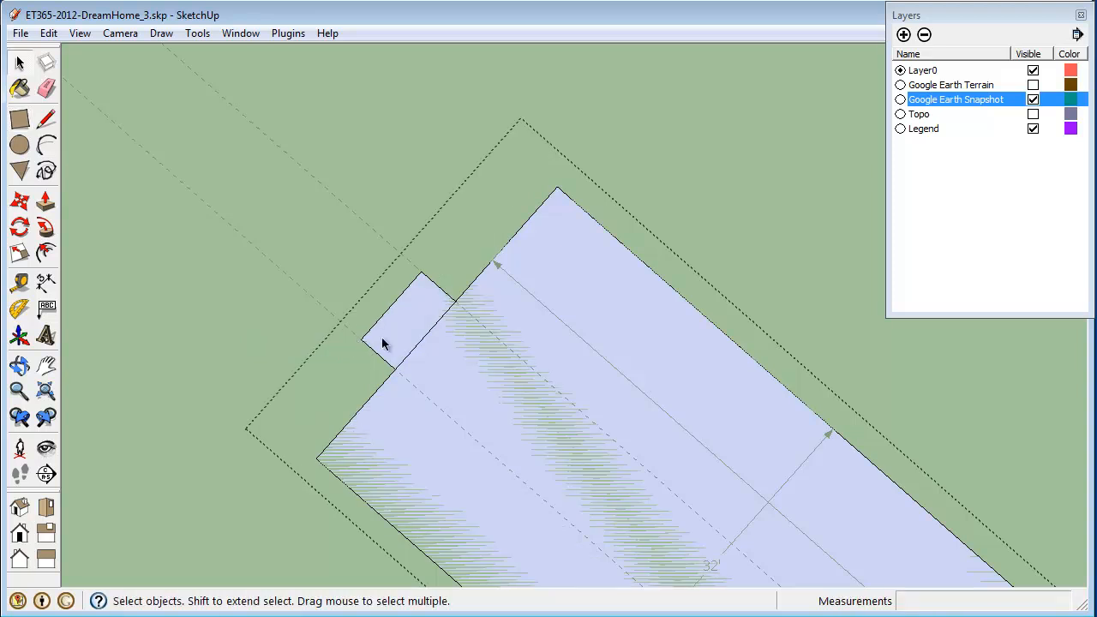
Draw the southeast projection as a rectangle between the lengthwise guides out to the parallel cross guide, and finish editing the group.
scroll(283, 304, "down", 3)
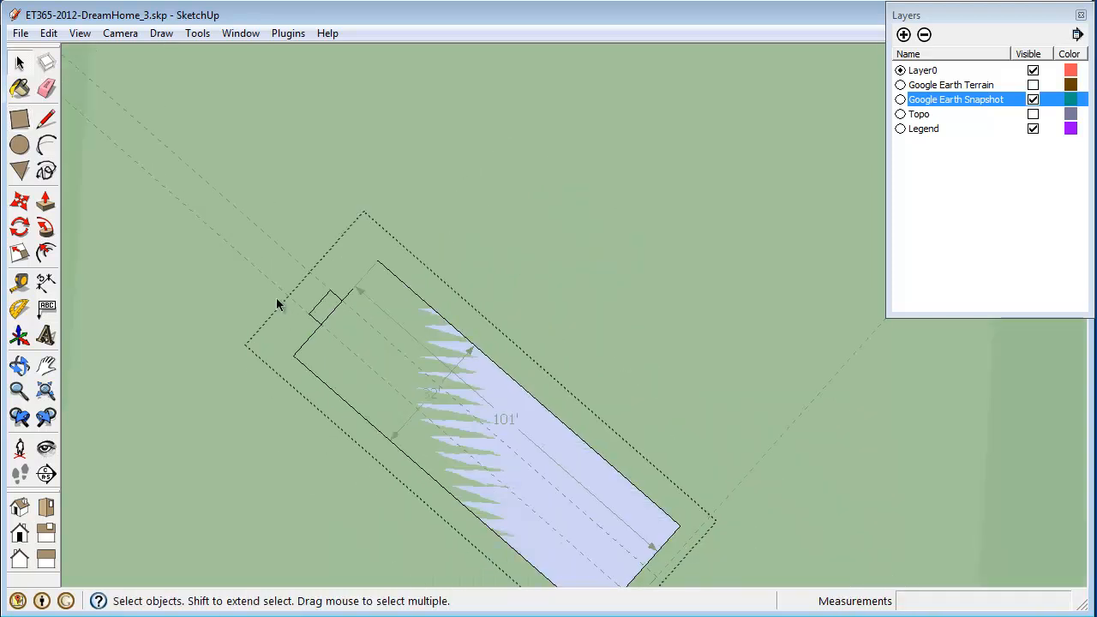
scroll(277, 304, "down", 2)
scroll(505, 492, "up", 8)
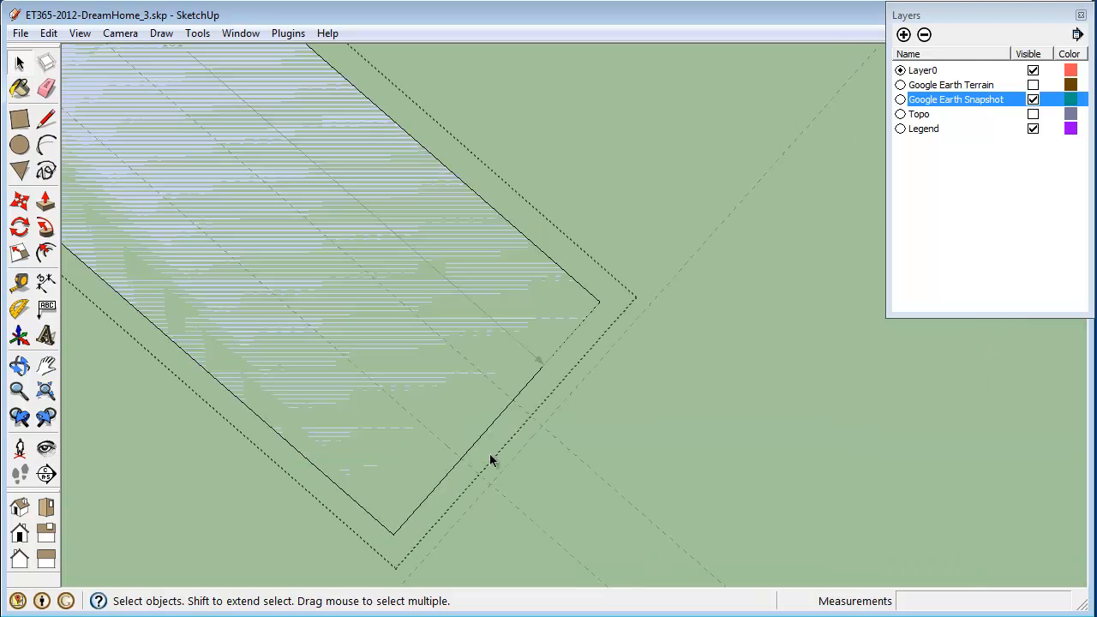
key("r")
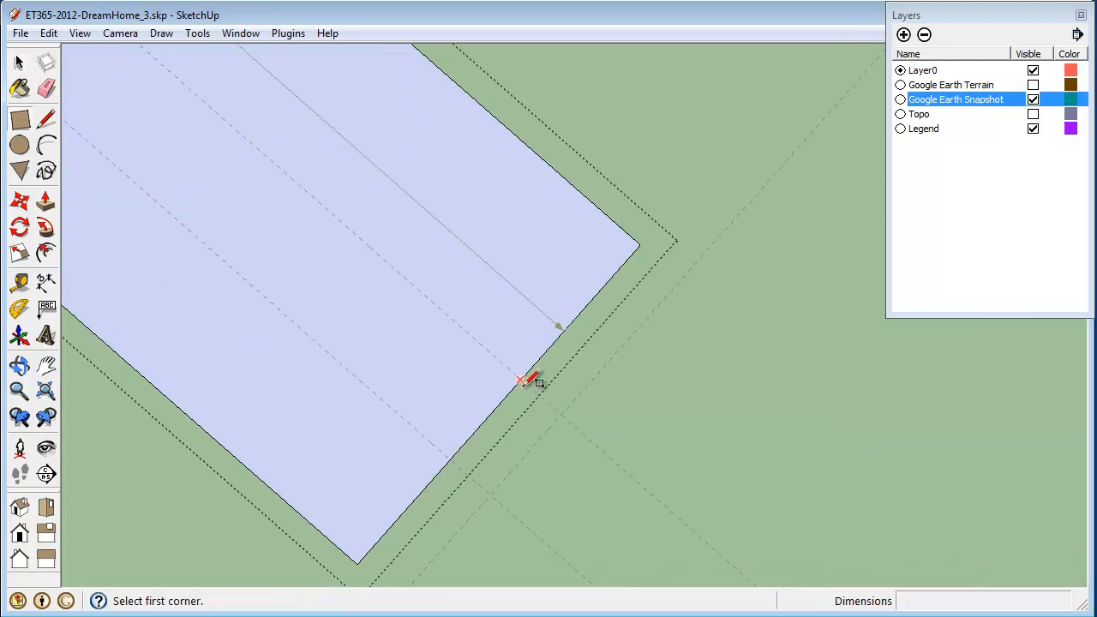
left_click(519, 379)
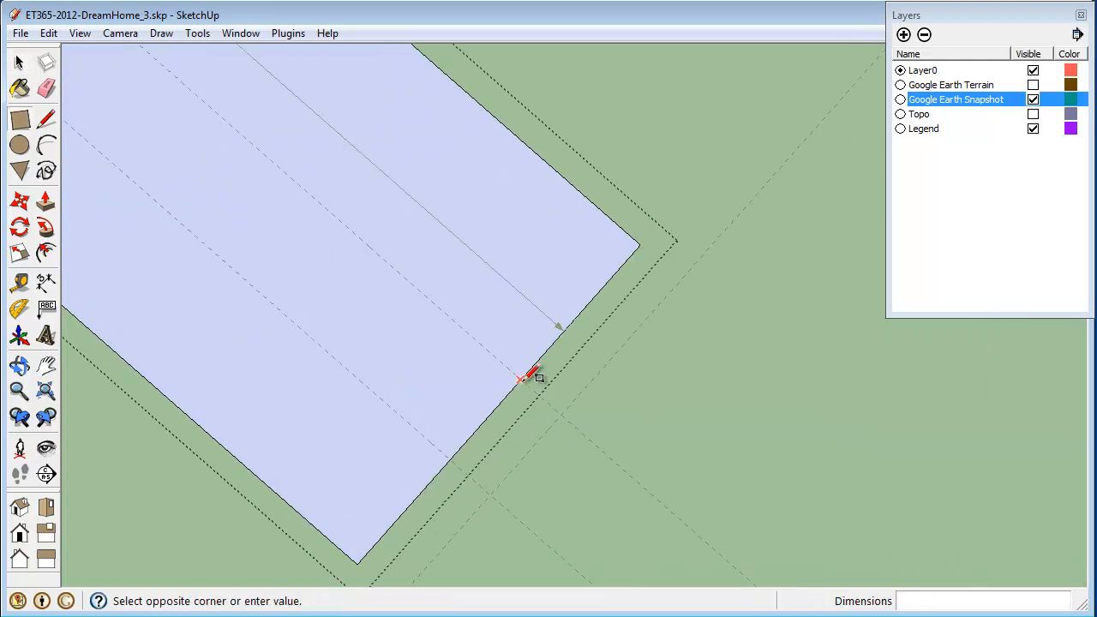
left_click(496, 497)
key("space")
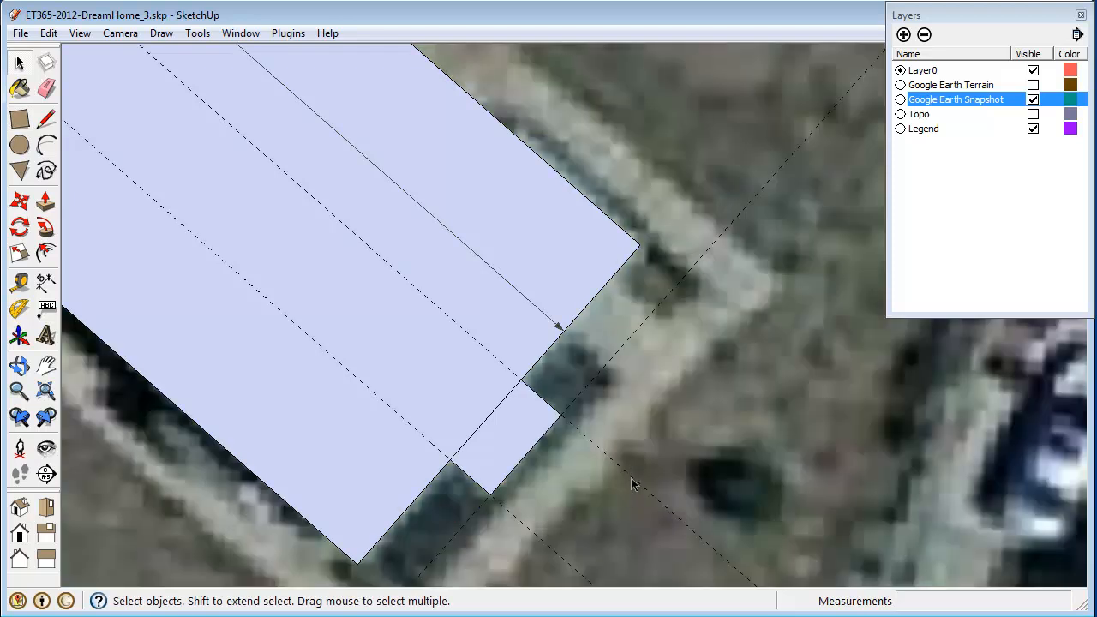
Hide the Google Earth Snapshot layer and show it again to compare the footprint with the aerial image.
scroll(632, 480, "down", 5)
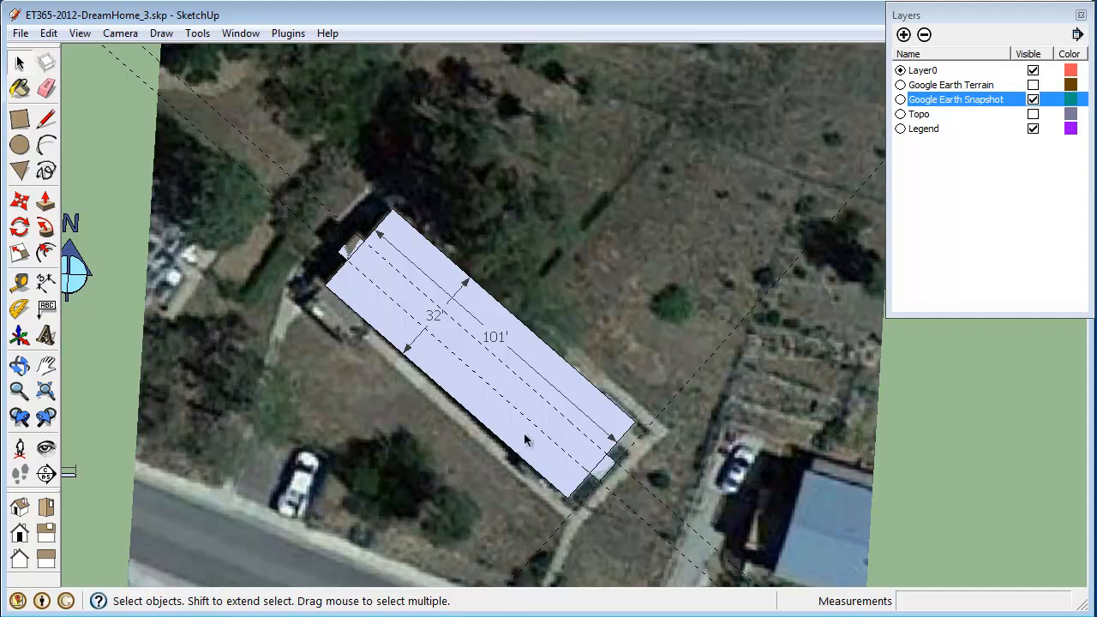
left_click(1032, 100)
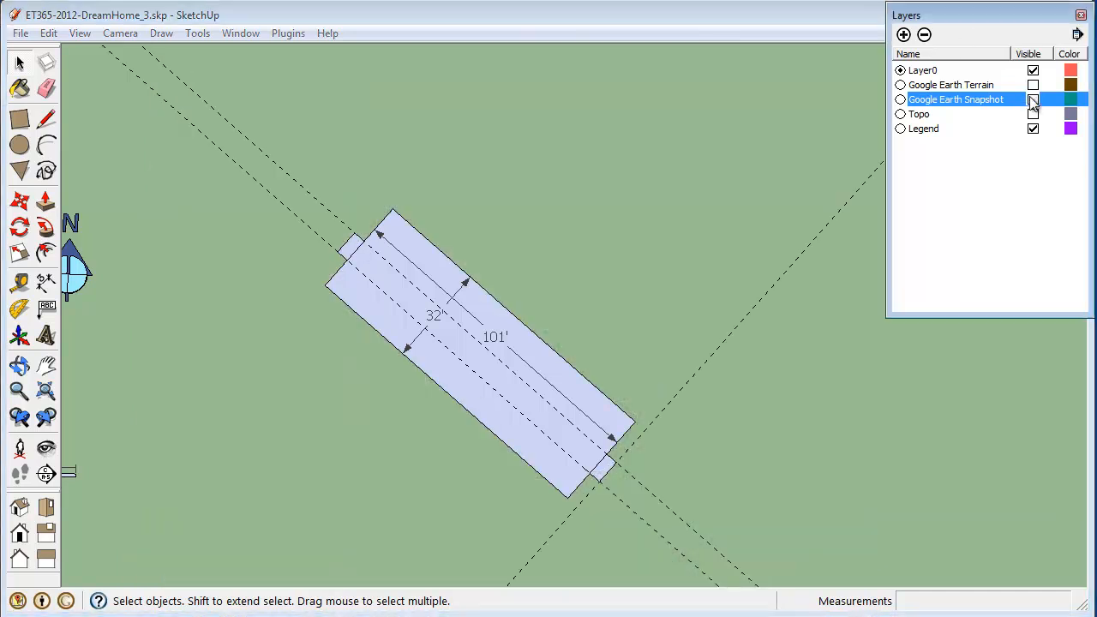
left_click(1033, 100)
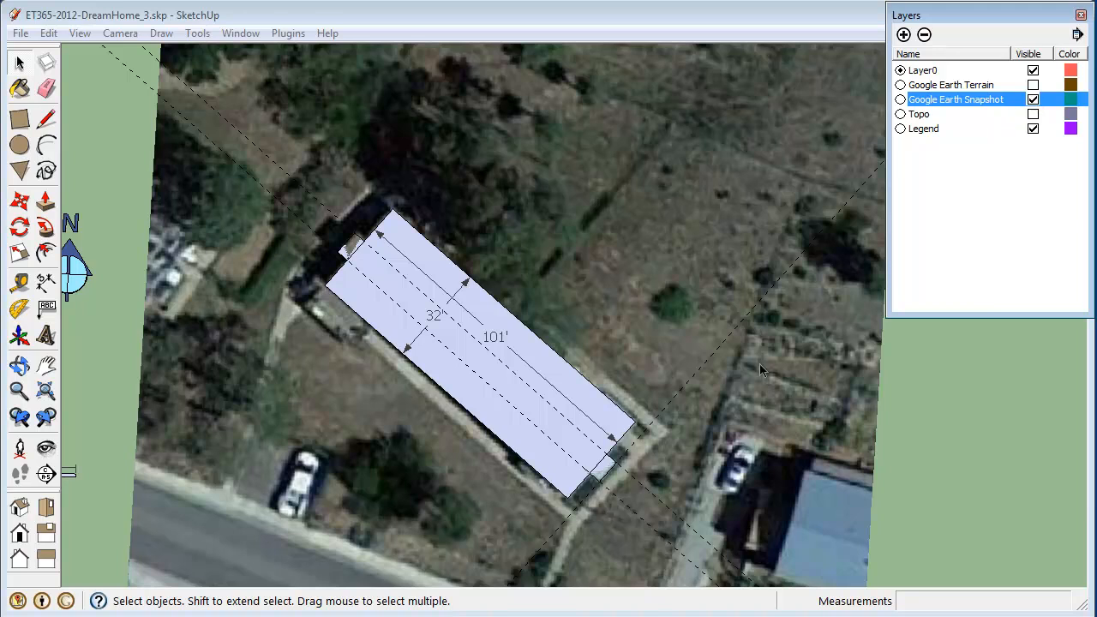
Delete the two lengthwise guides and the cross guide along the southeast projection.
left_click(653, 496)
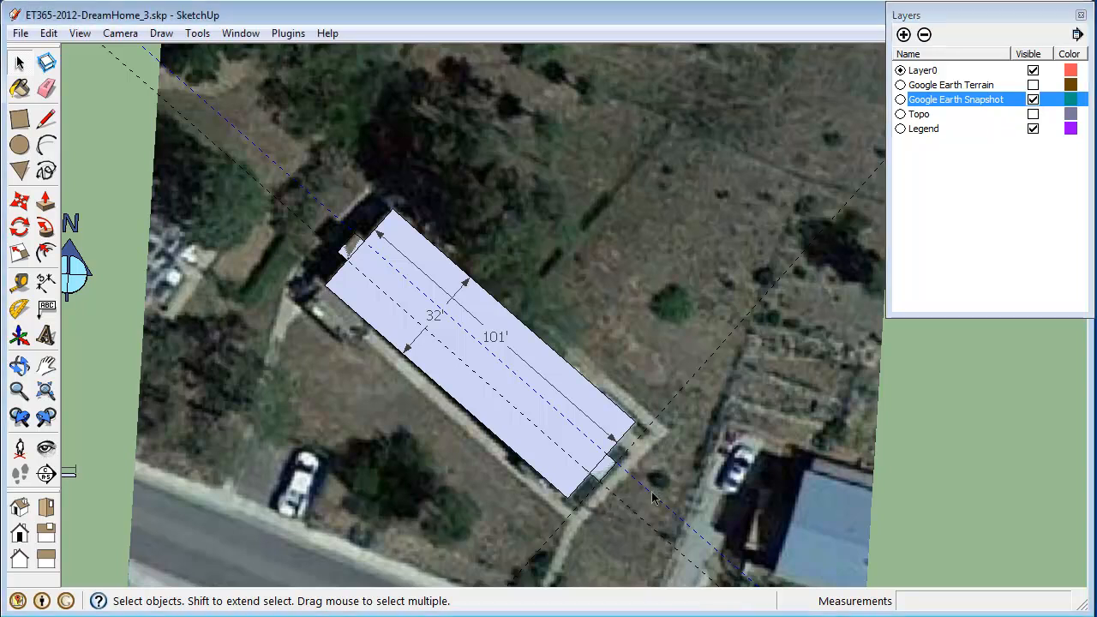
left_click(624, 520)
left_click(632, 512)
key("Delete")
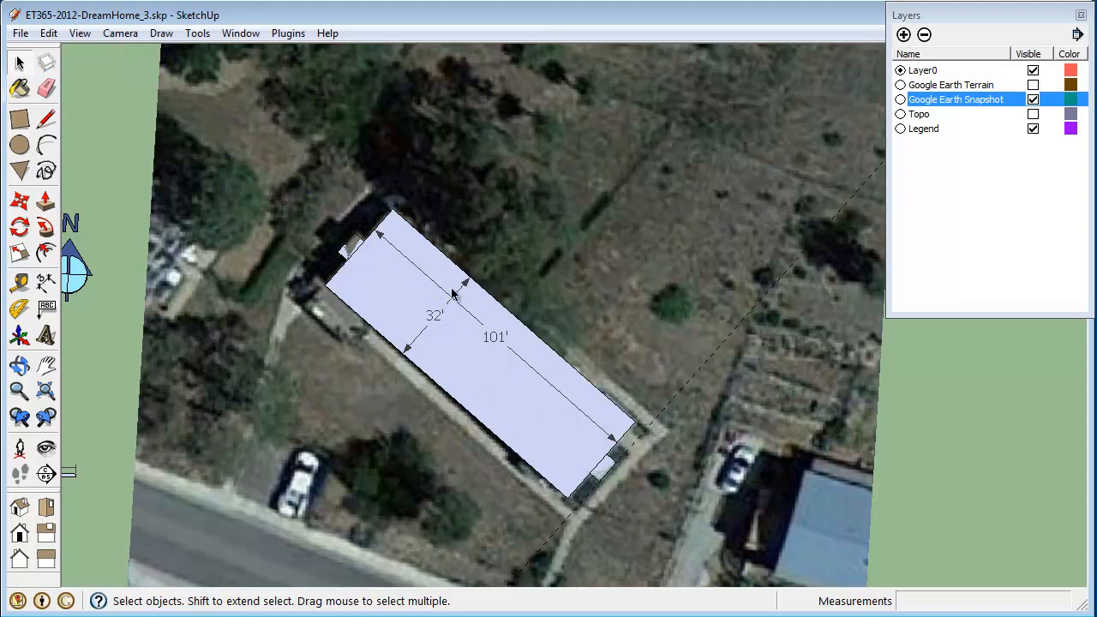
left_click(558, 533)
scroll(561, 531, "up", 6)
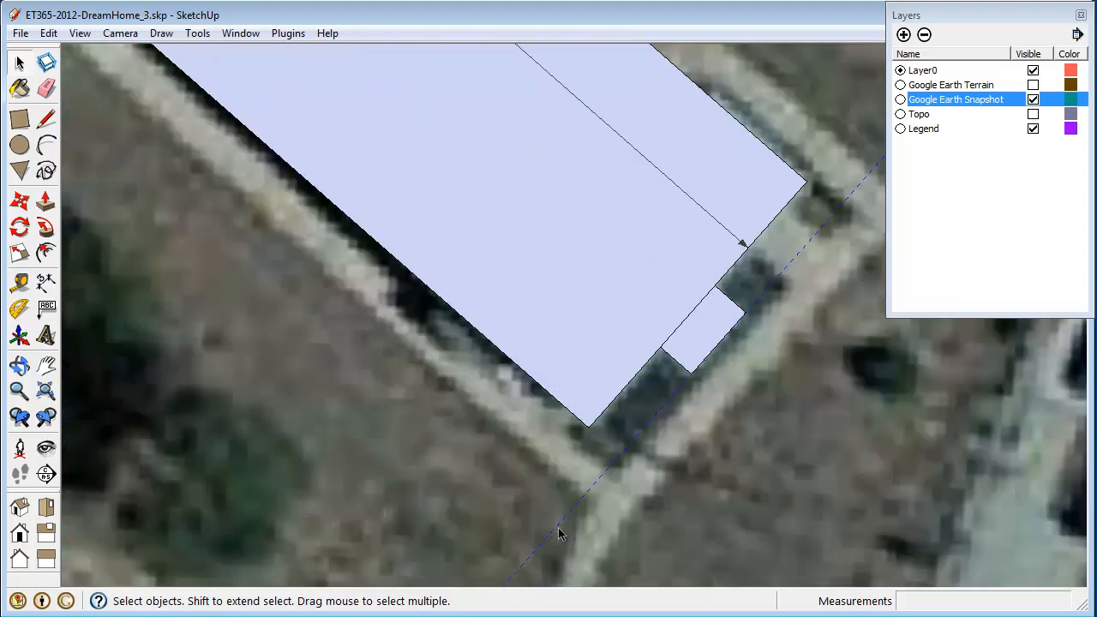
key("Delete")
scroll(524, 553, "down", 8)
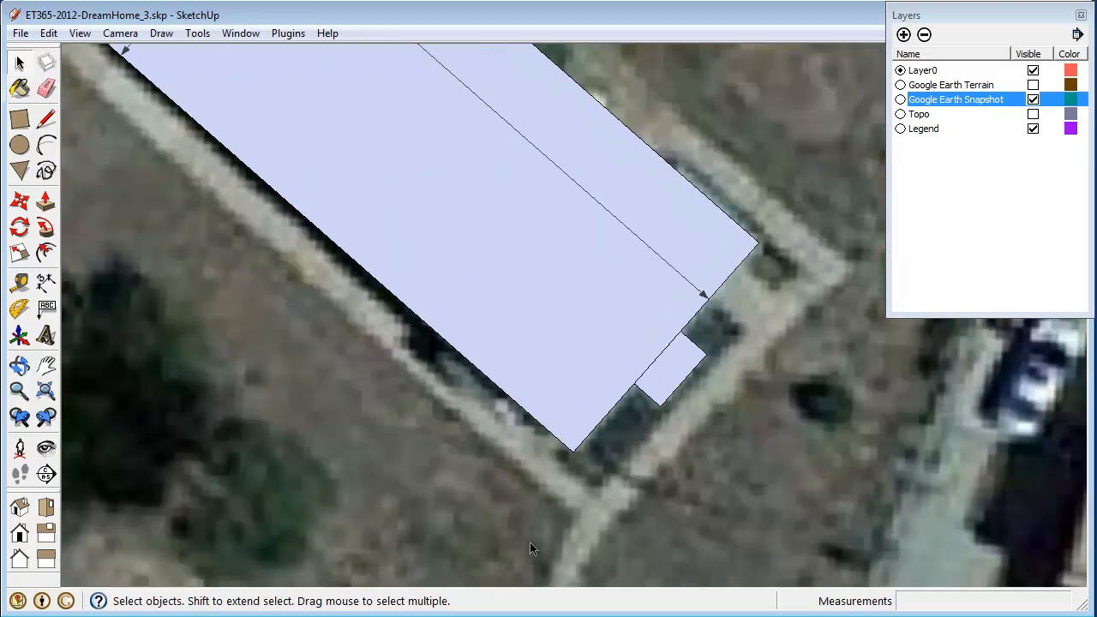
Delete the 101' length dimension and the 32' width dimension from the footprint.
left_click(537, 408)
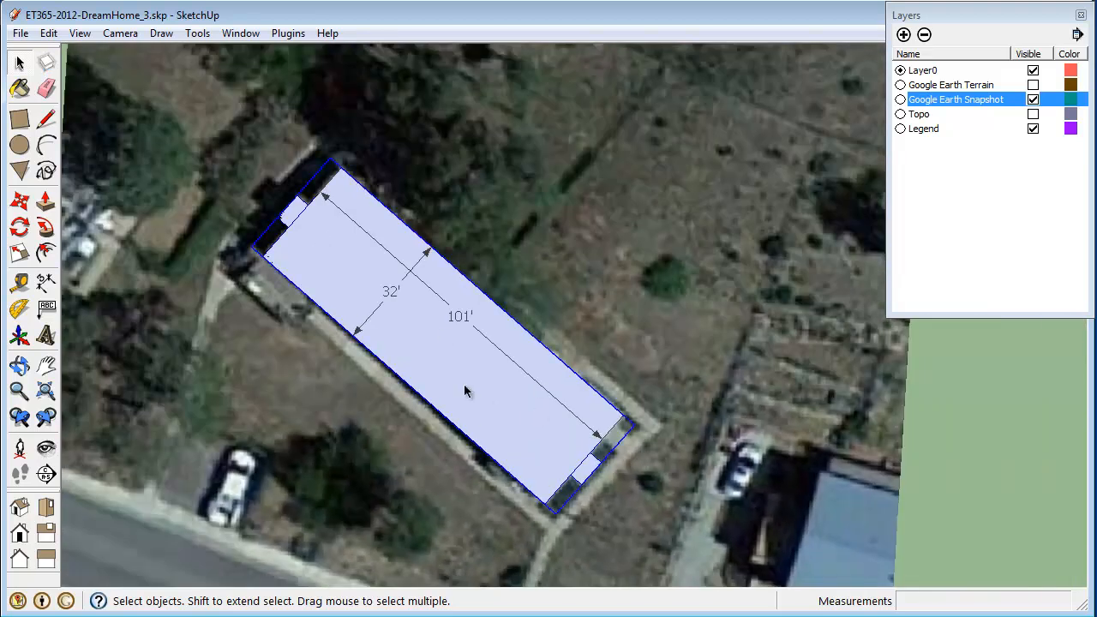
left_click(458, 316)
key("Delete")
left_click(392, 292)
key("Delete")
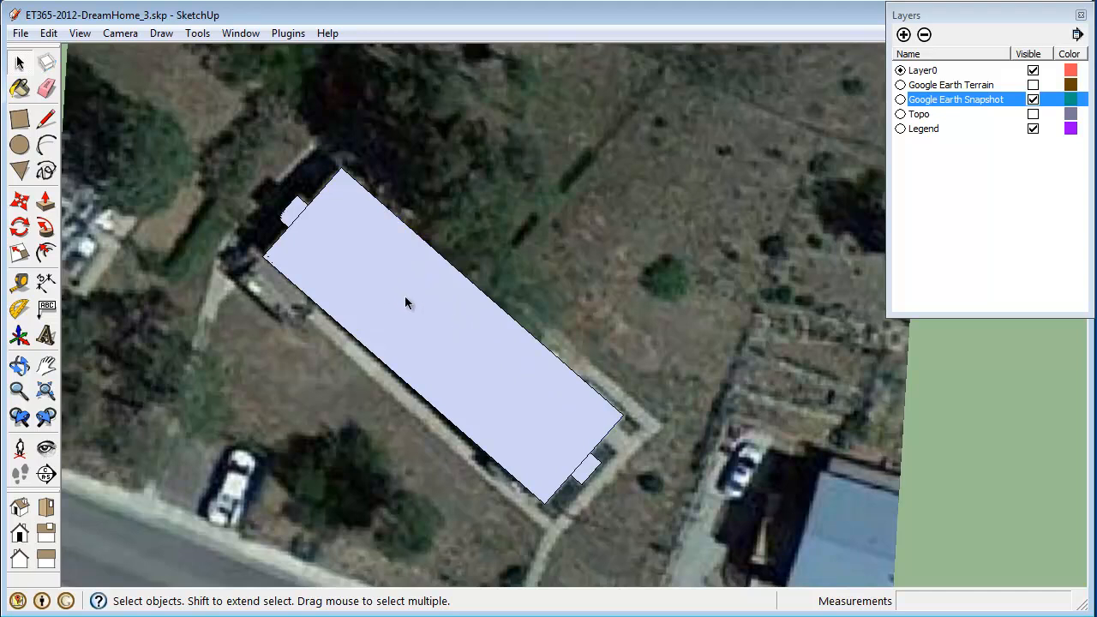
Name the footprint group "Existing Building" in its entity information.
right_click(408, 304)
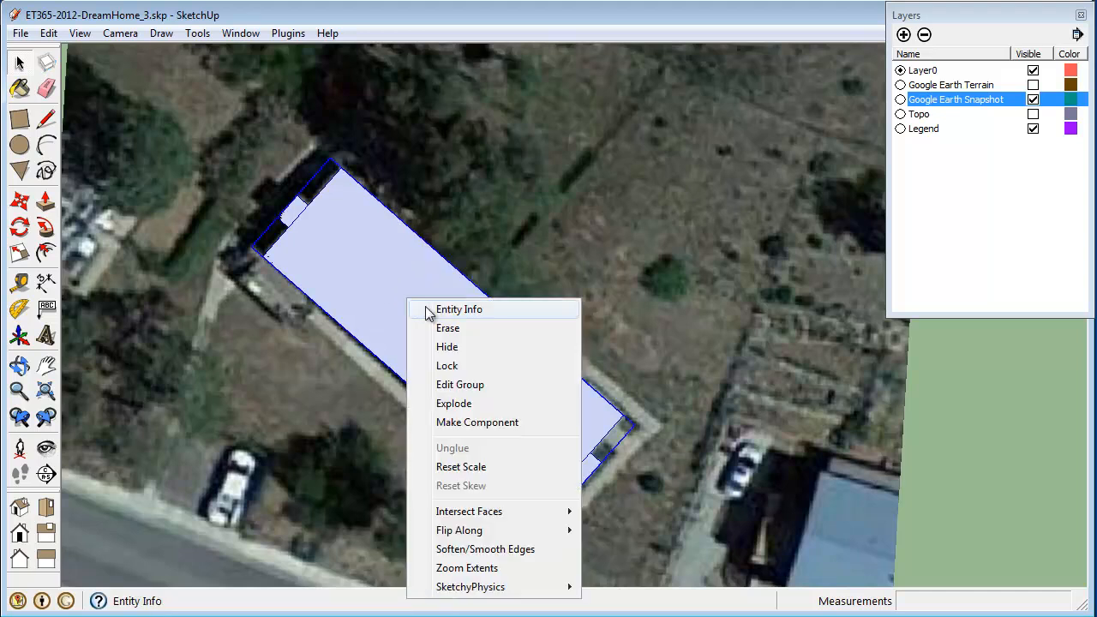
left_click(431, 308)
left_click(368, 157)
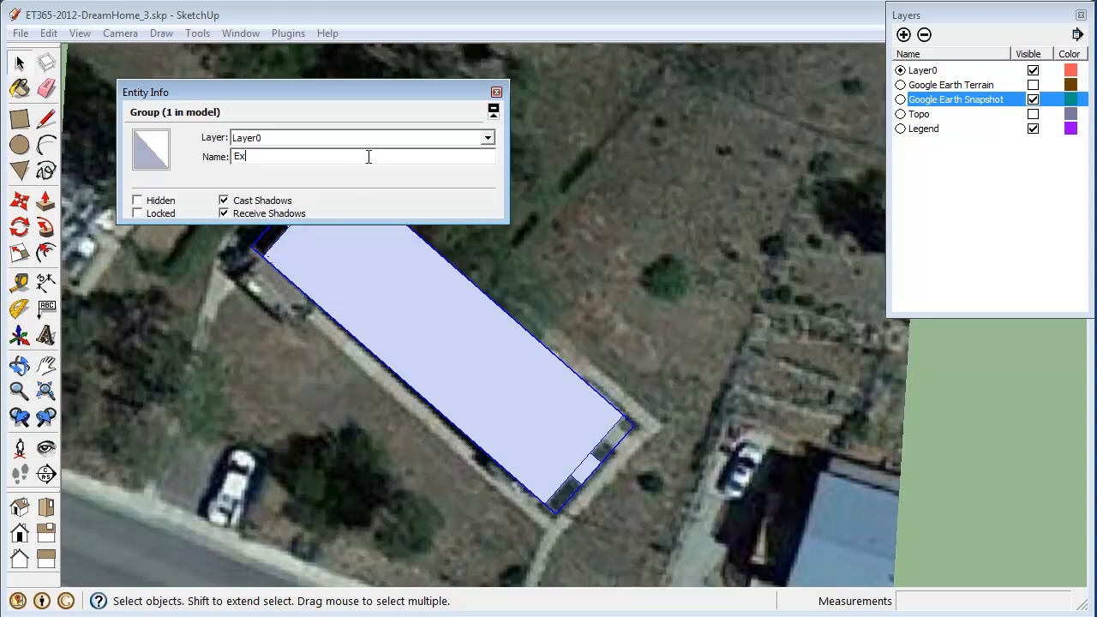
type("Existing Building")
Add a new layer named "Existing Structures".
left_click(904, 34)
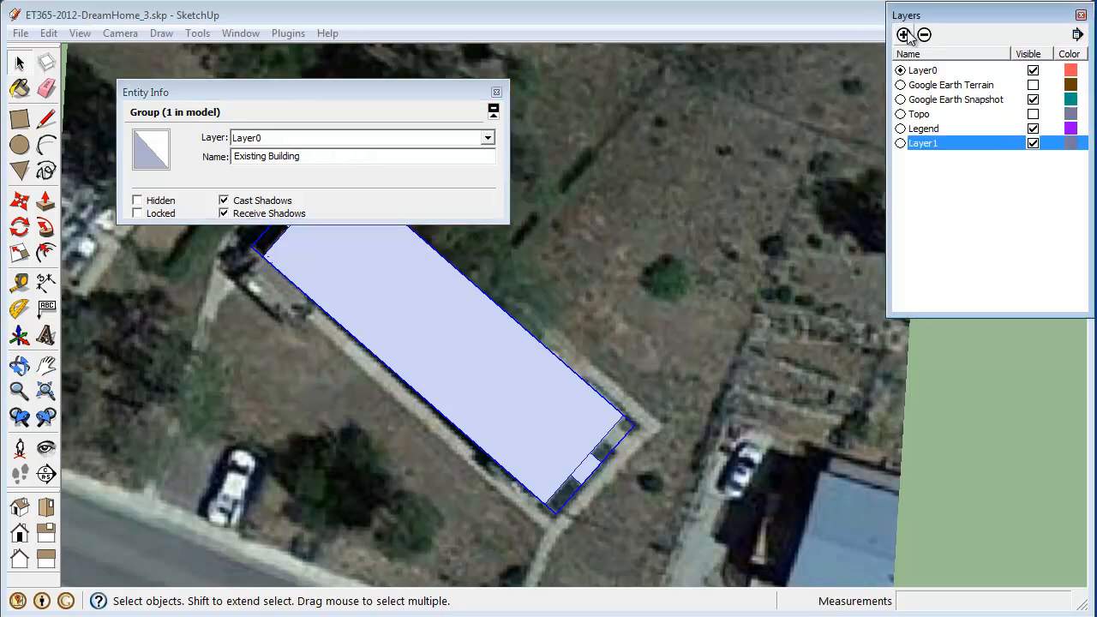
type("Ex")
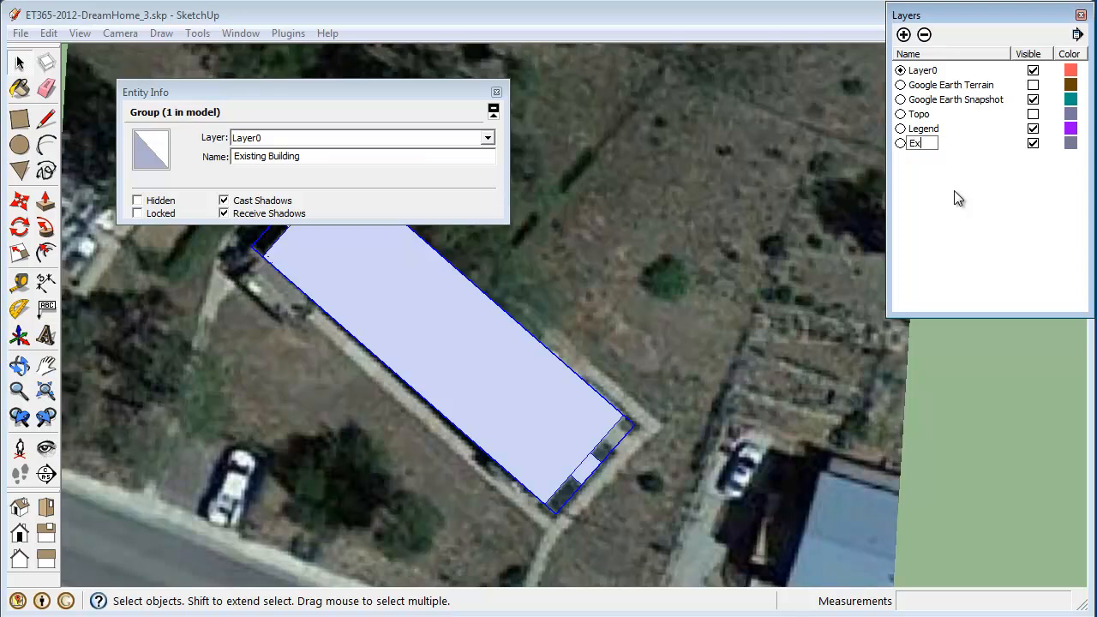
type("isting Structures")
key("Return")
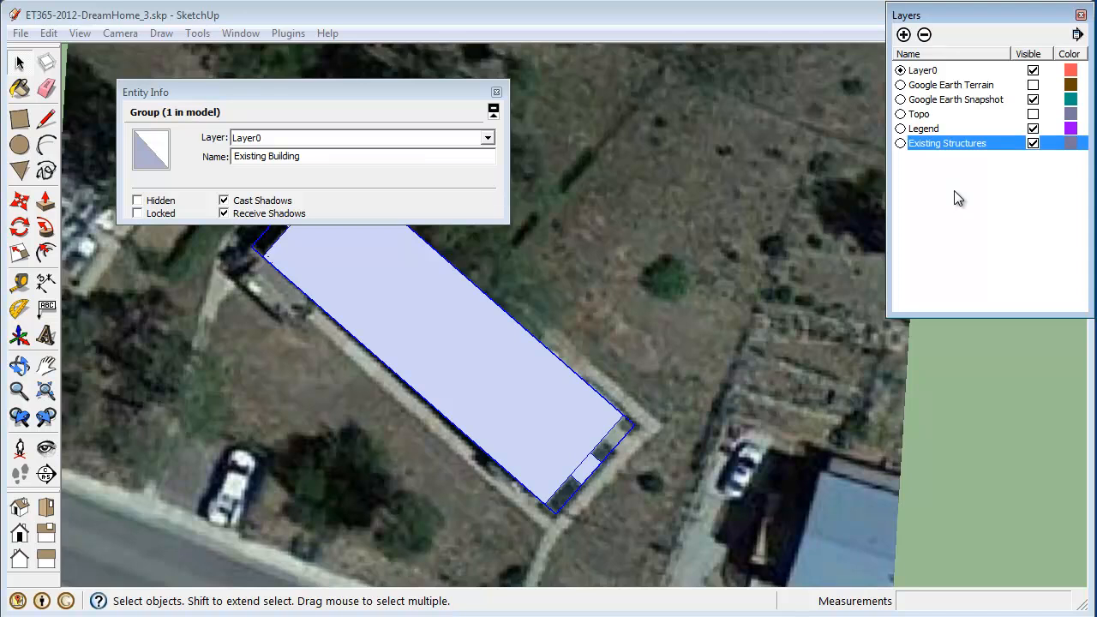
Assign the Existing Building group to the Existing Structures layer and close its entity information.
left_click(487, 138)
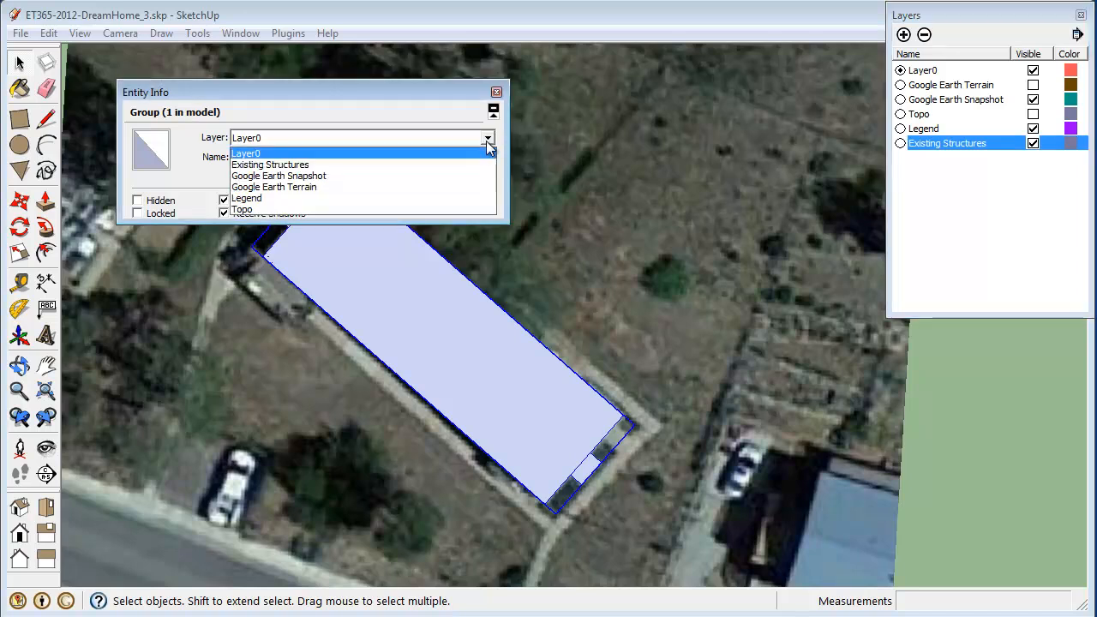
left_click(478, 165)
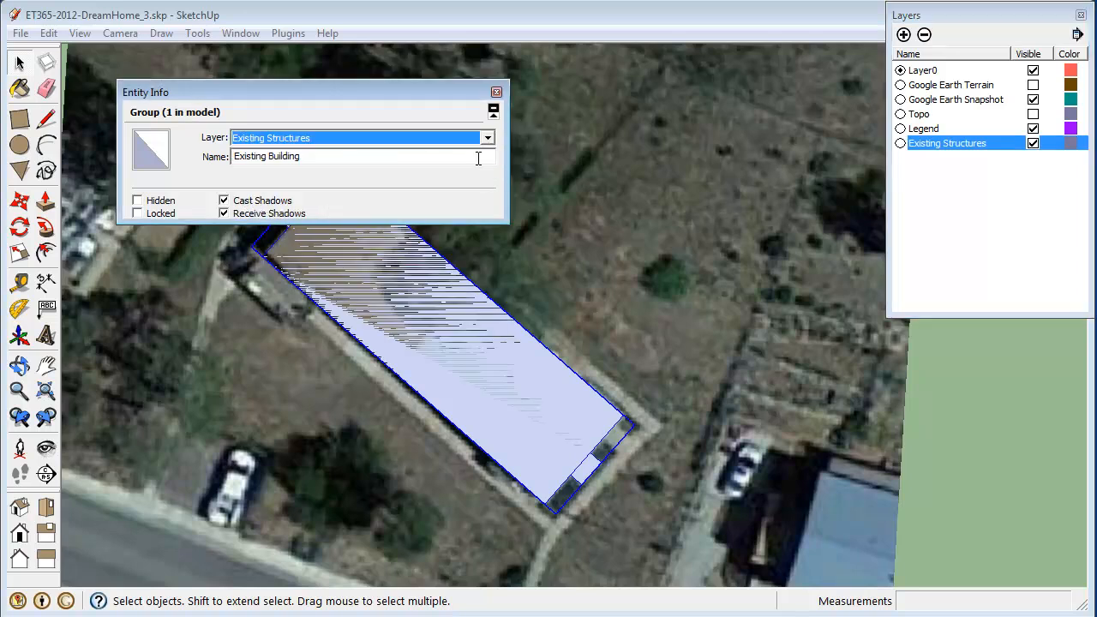
left_click(495, 93)
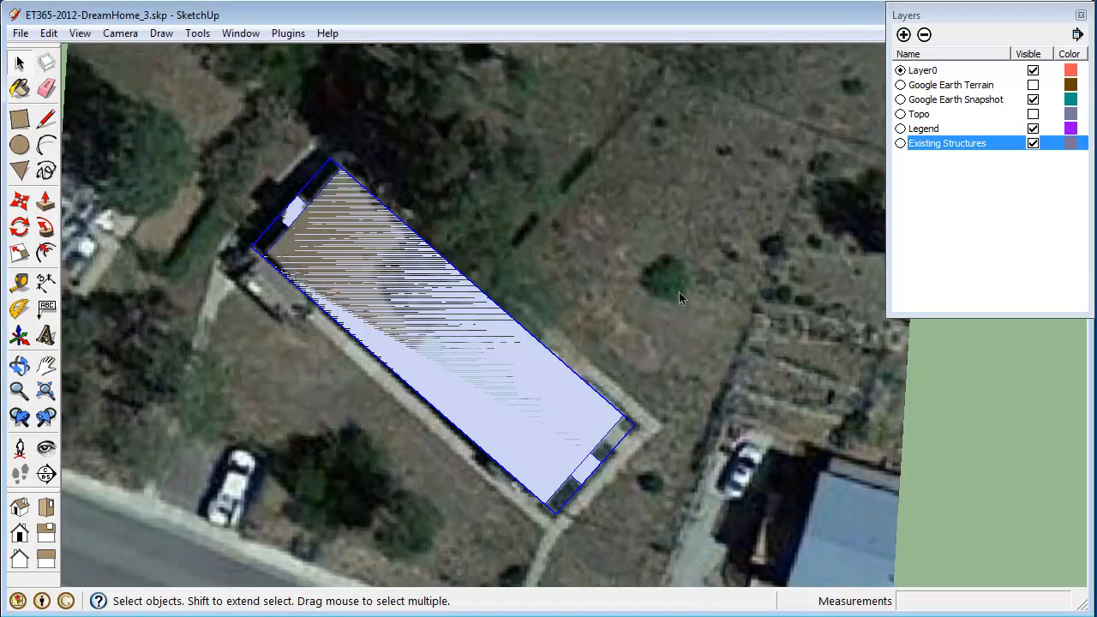
Toggle the Existing Structures layer off and on to check that it controls the footprint's visibility.
left_click(1034, 143)
left_click(1034, 143)
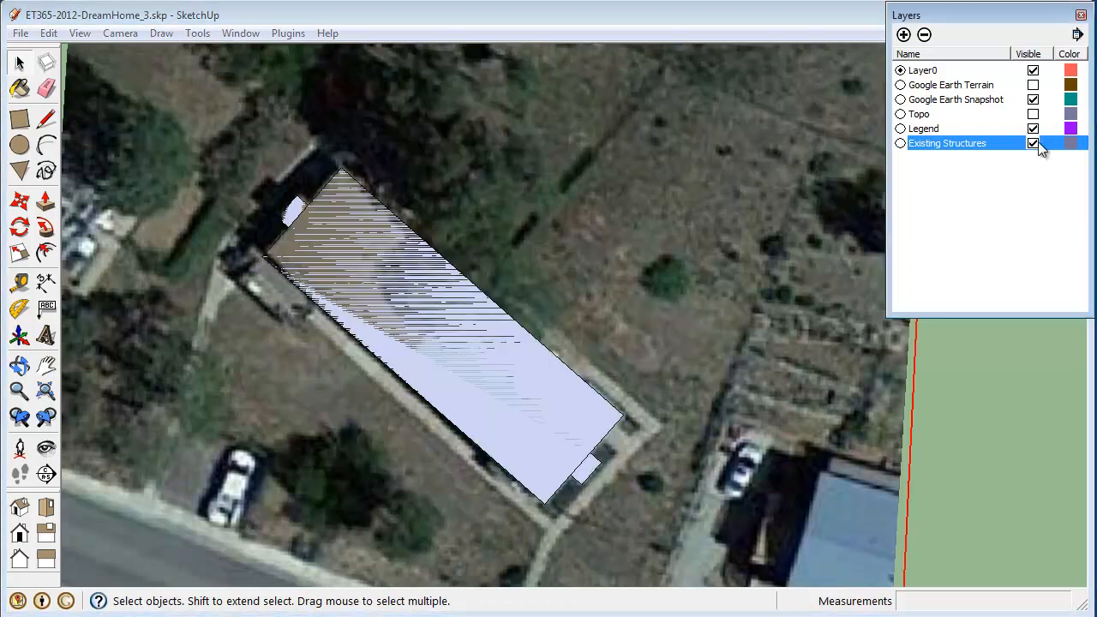
left_click(996, 243)
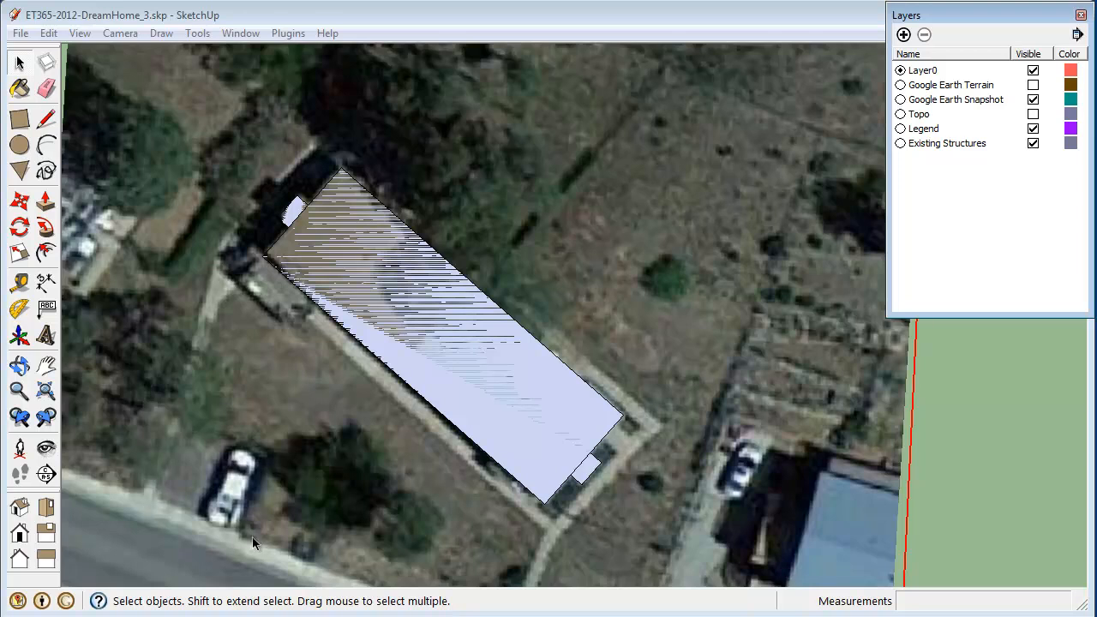
Draw a rectangle about 23' 6" by 14' 6" on the empty ground east of the snapshot.
middle_click_drag(252, 543, 631, 351)
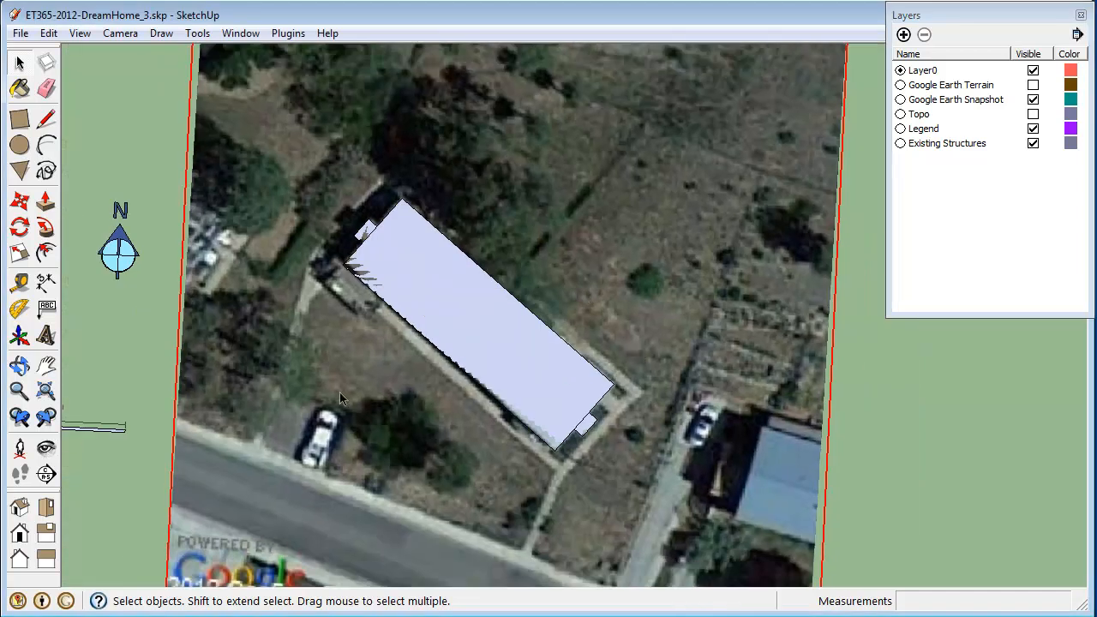
left_click(900, 411)
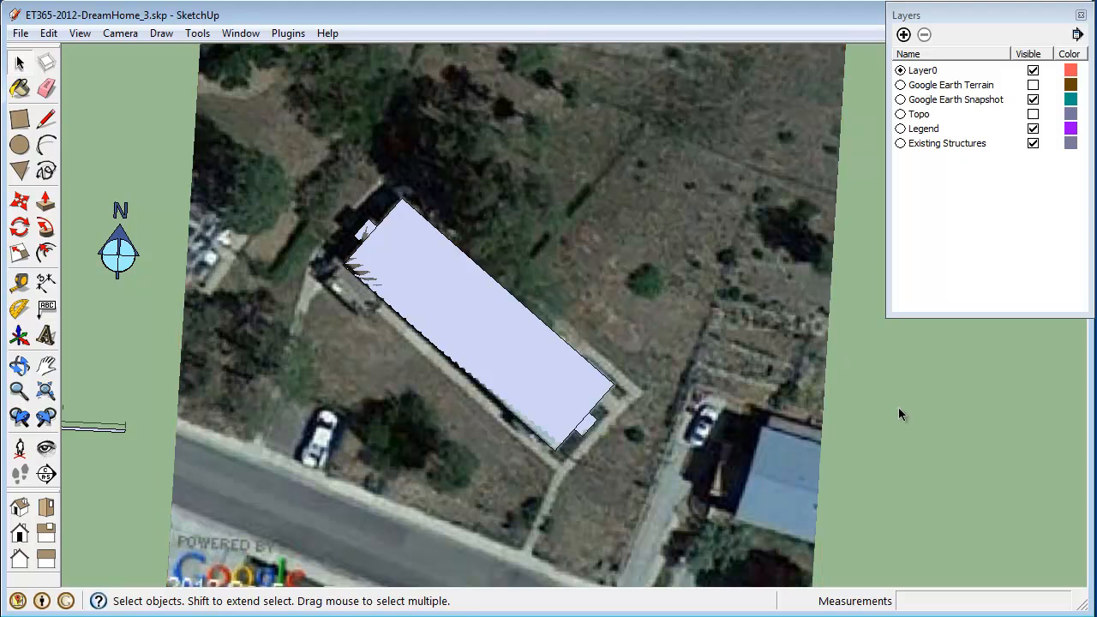
key("r")
left_click(879, 401)
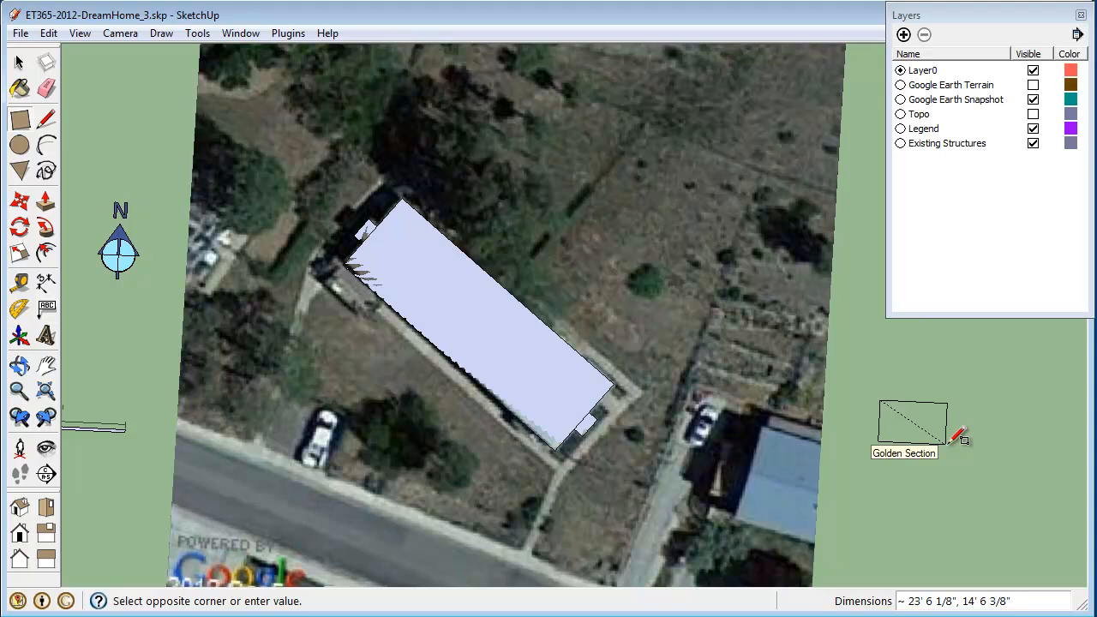
left_click(947, 443)
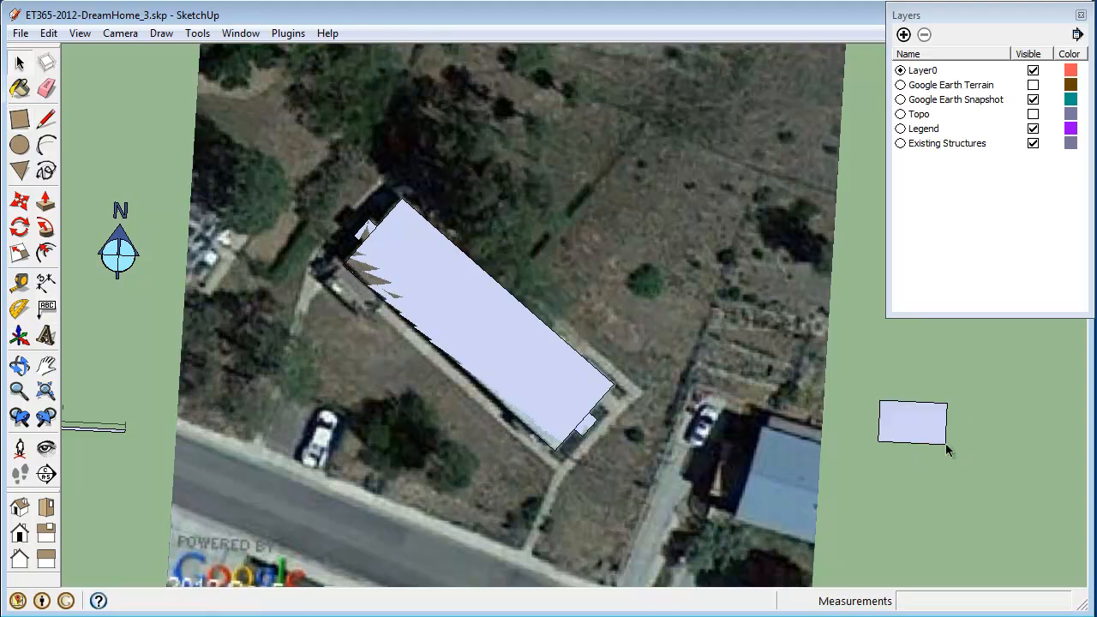
Group the new rectangle and move it over the white car parked beside the road.
key("space")
left_click(913, 428)
right_click(913, 433)
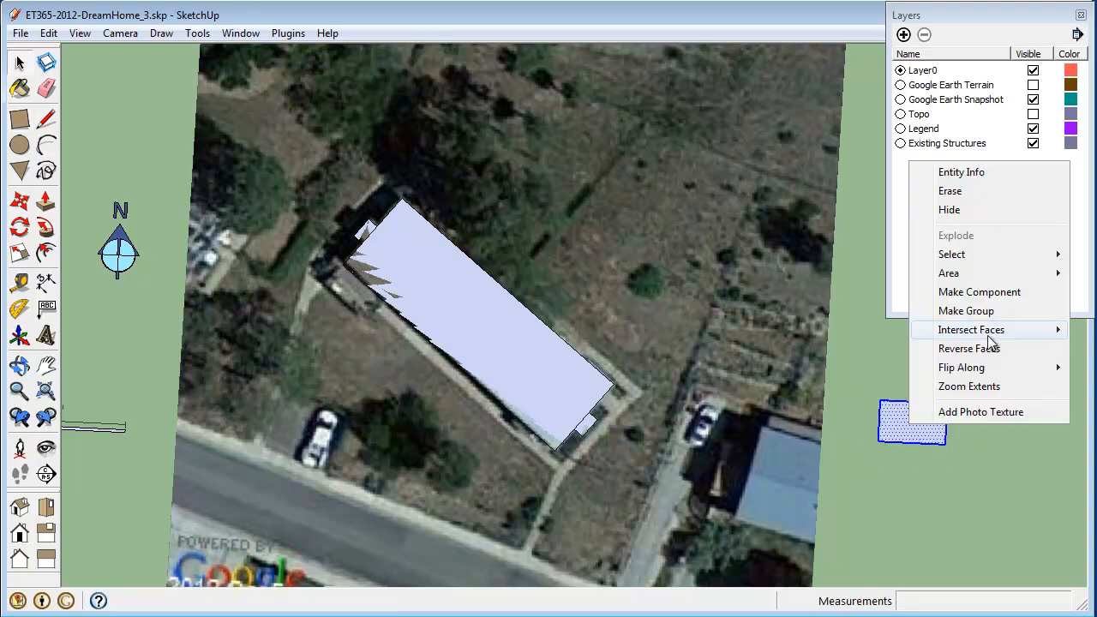
left_click(997, 314)
key("m")
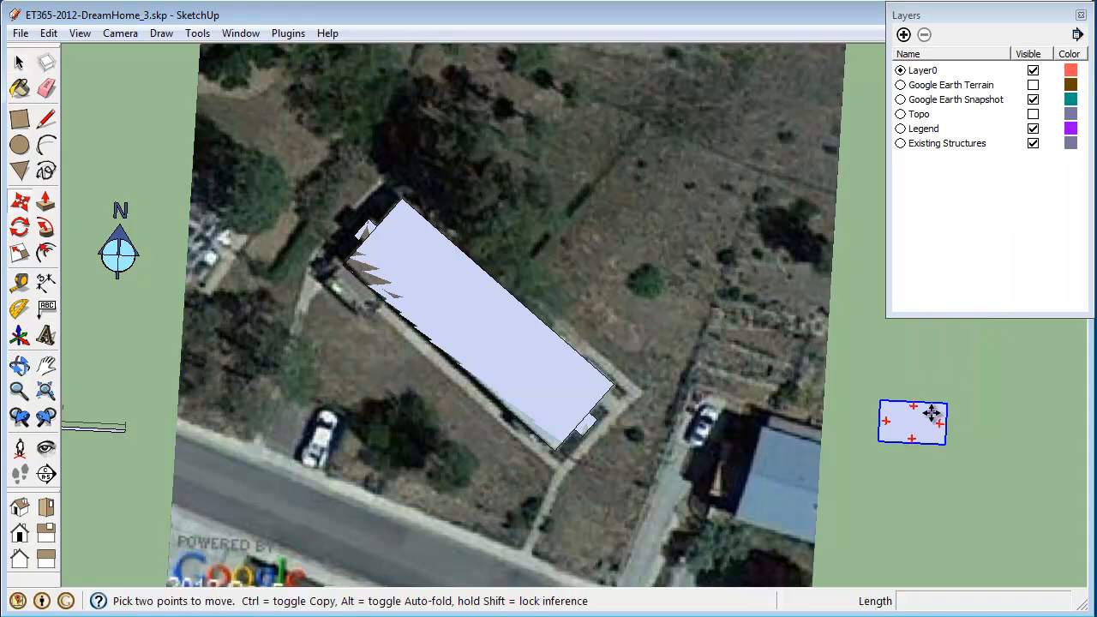
left_click(932, 415)
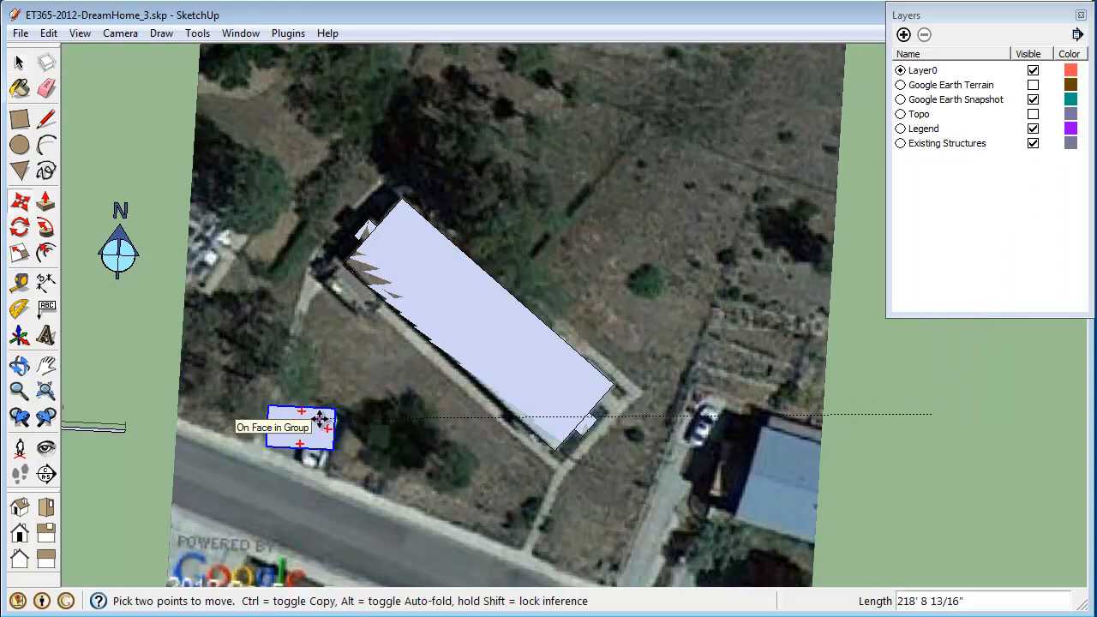
left_click(318, 420)
Rotate the rectangle group 18.9 degrees clockwise about its southwest corner to line it up with the road.
key("q")
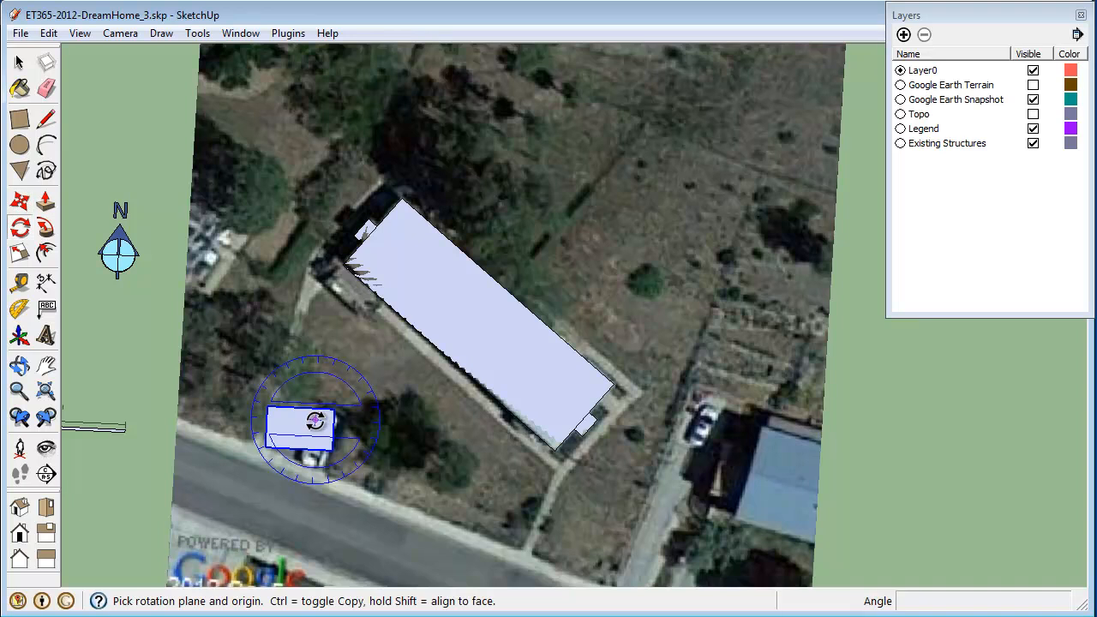
left_click_drag(264, 447, 329, 449)
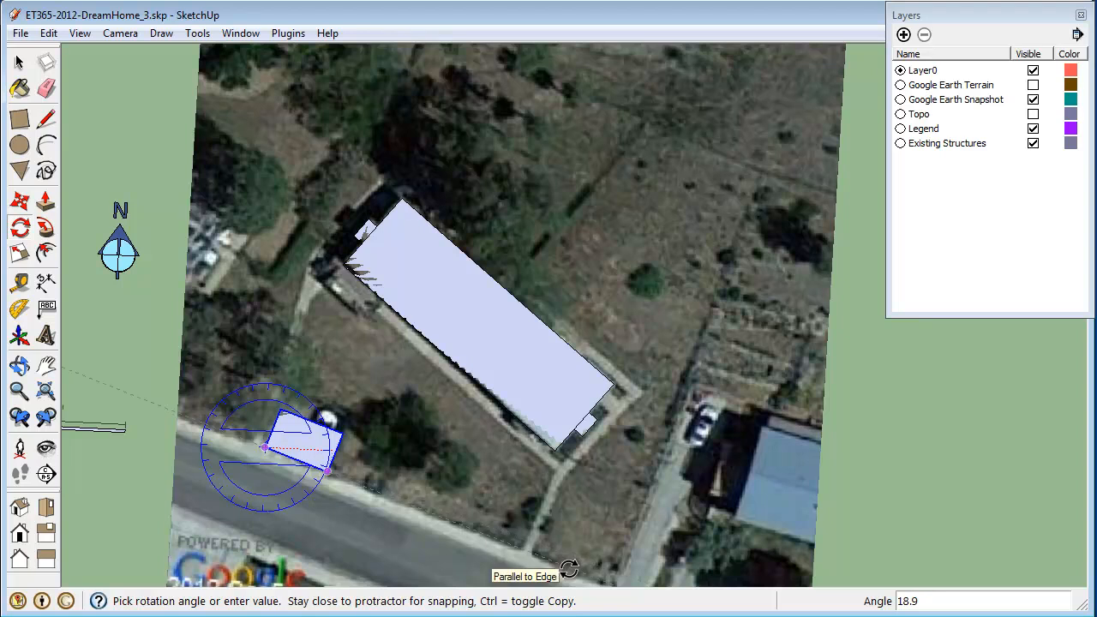
left_click(568, 569)
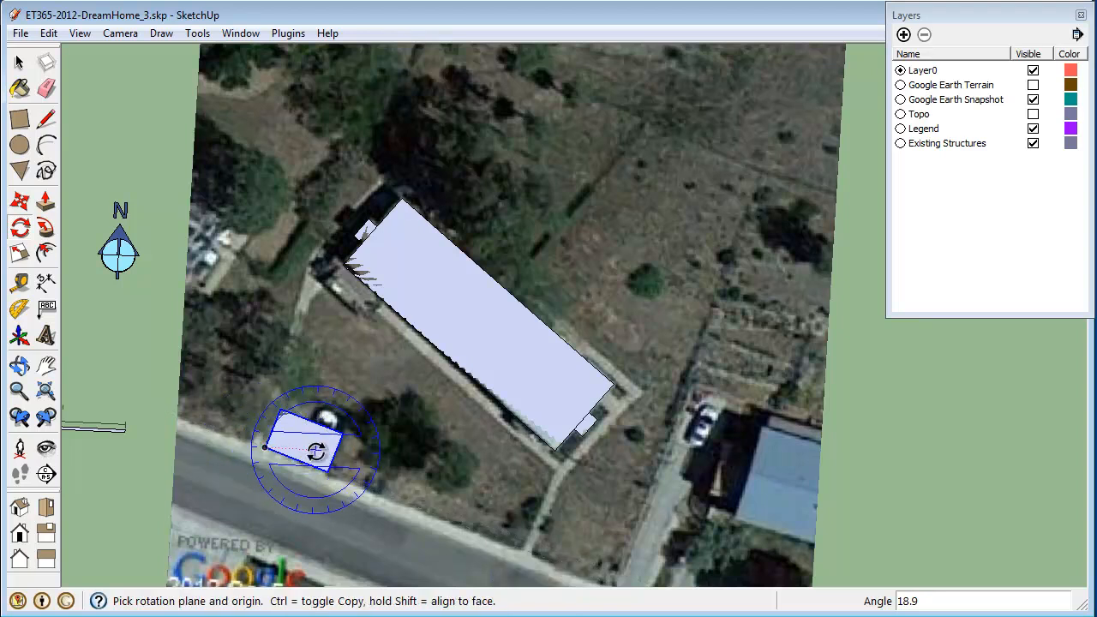
Scale the rectangle group deeper by 1.25 and stretch its length, making it about 30' 9" by 18' 7".
scroll(306, 446, "up", 6)
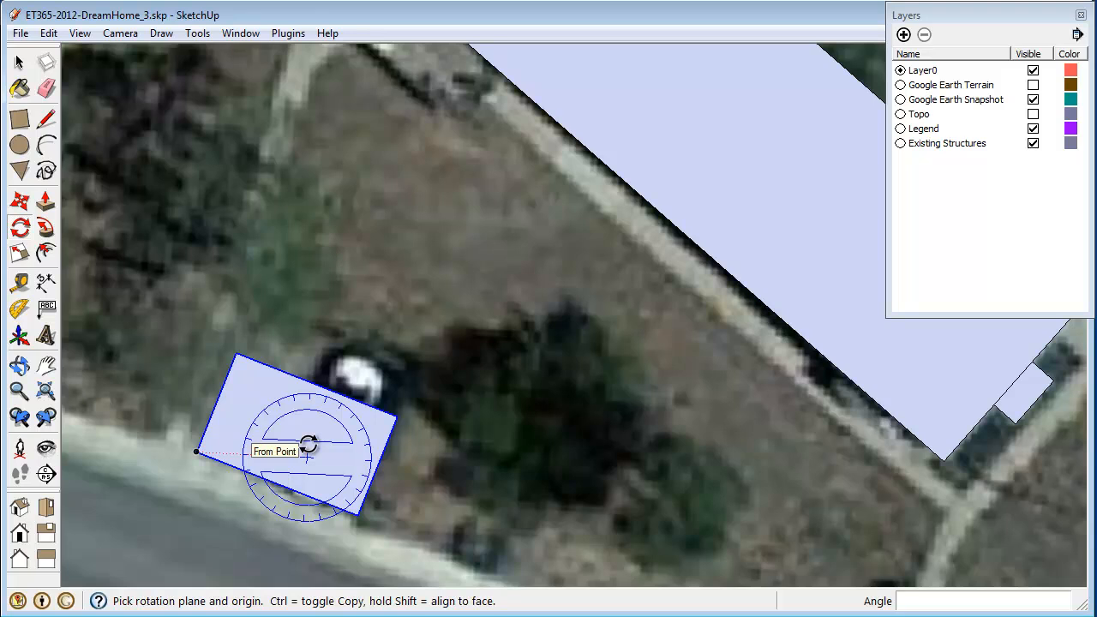
key("space")
key("s")
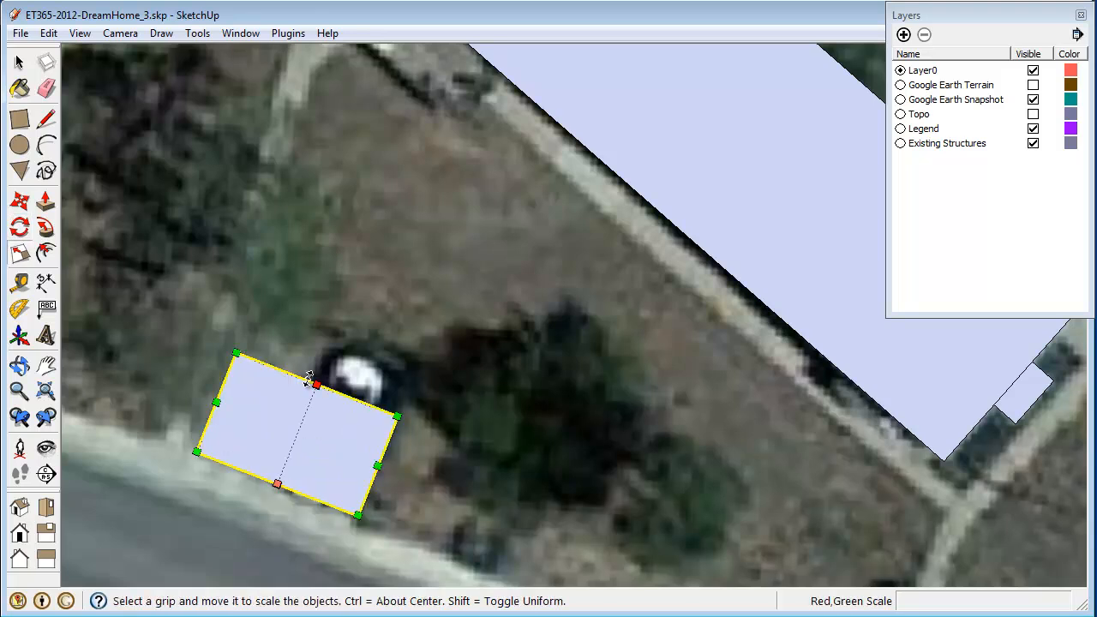
left_click_drag(316, 384, 326, 360)
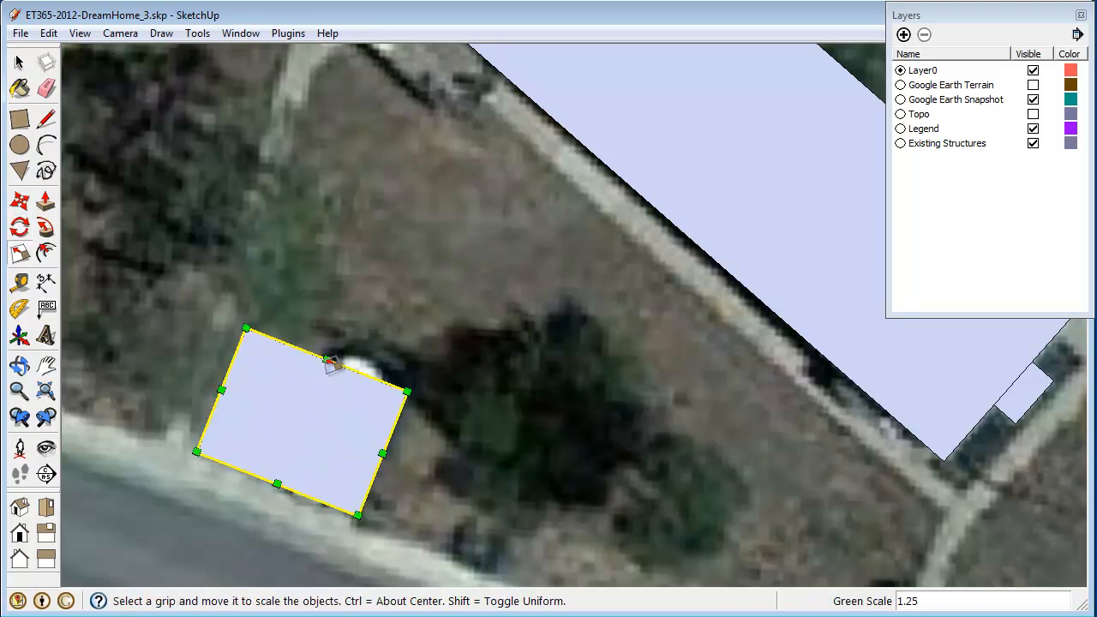
left_click_drag(377, 450, 428, 472)
key("space")
right_click(337, 434)
left_click(277, 420)
Dimension the long and short sides of the parking rectangle, placing both dimensions inside it.
key("d")
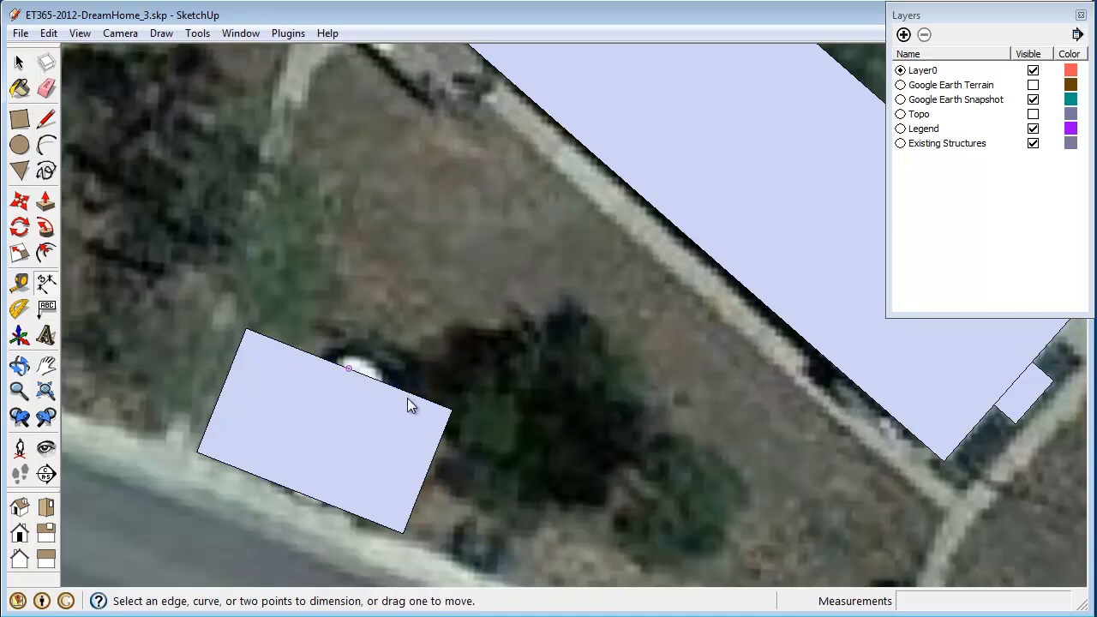
left_click(452, 410)
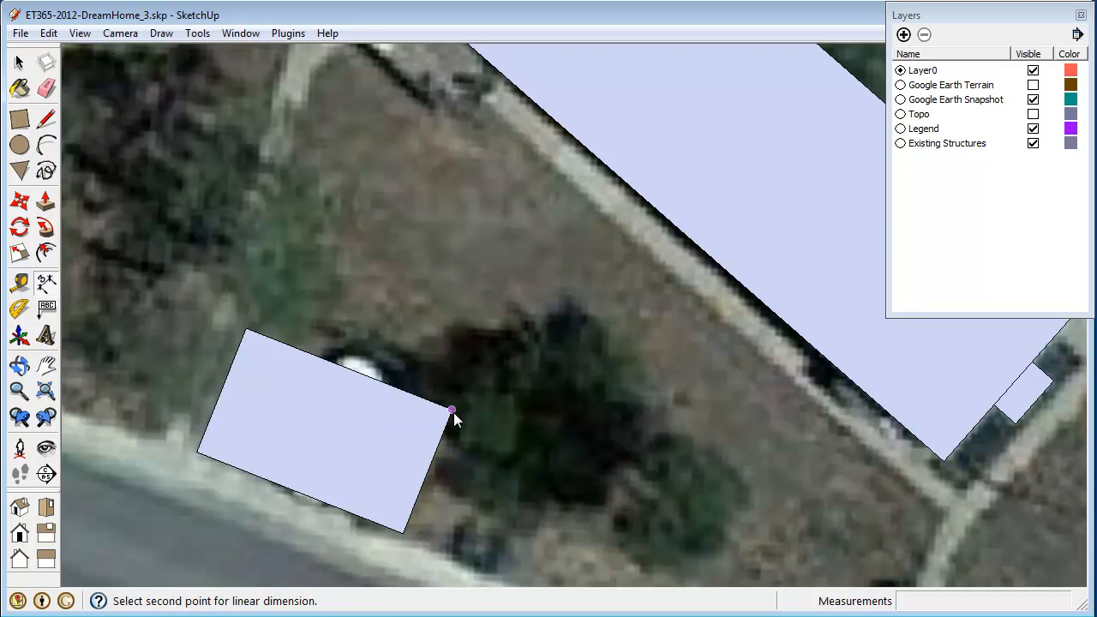
left_click(246, 330)
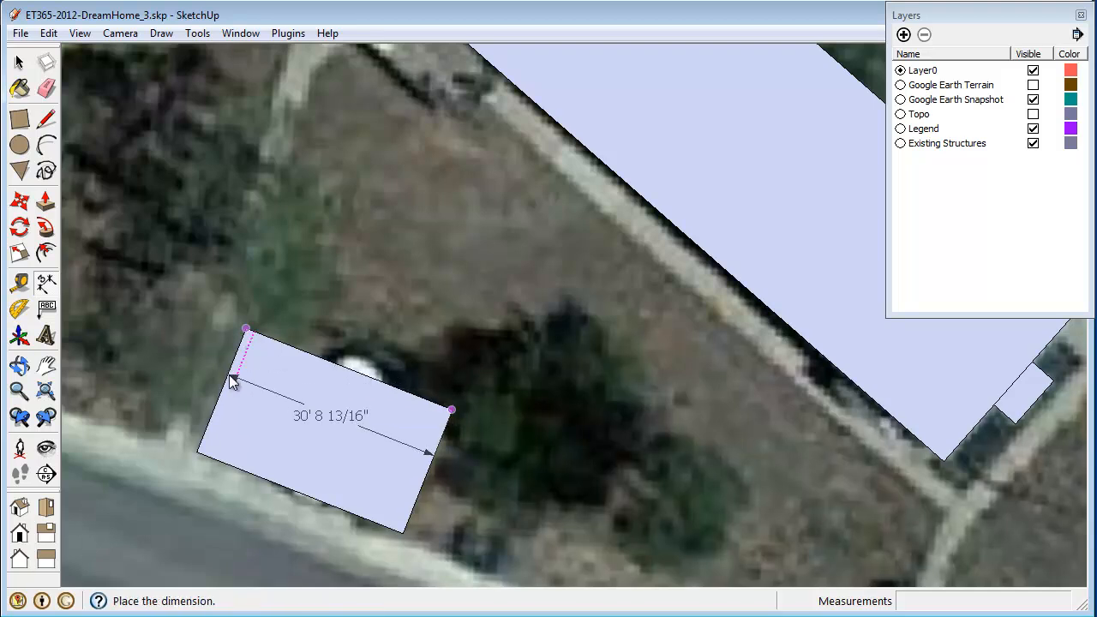
left_click(234, 364)
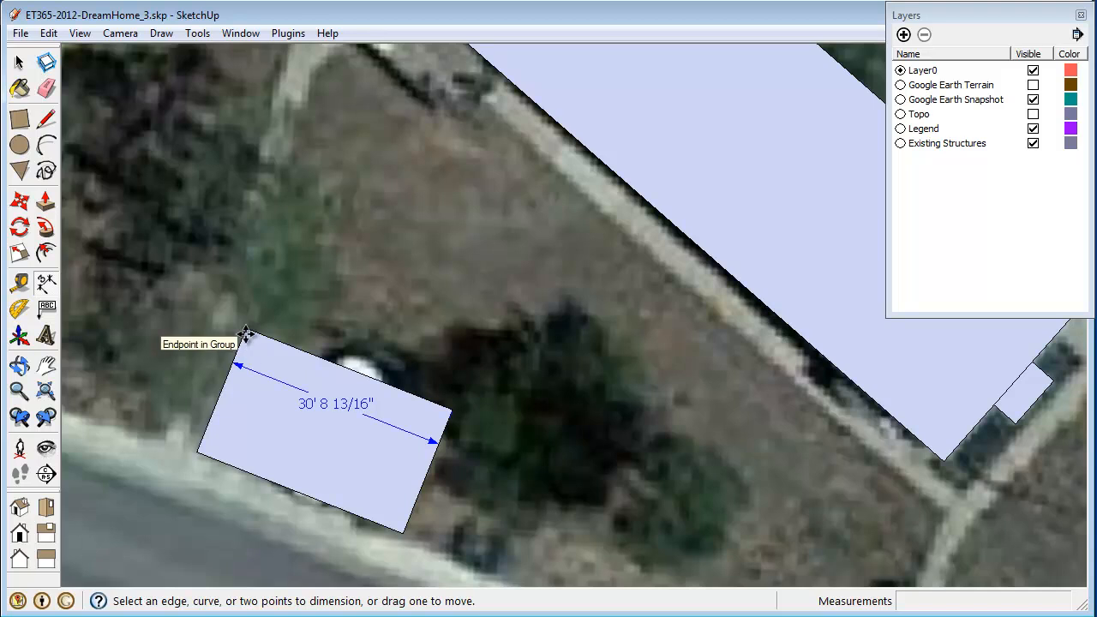
left_click(246, 330)
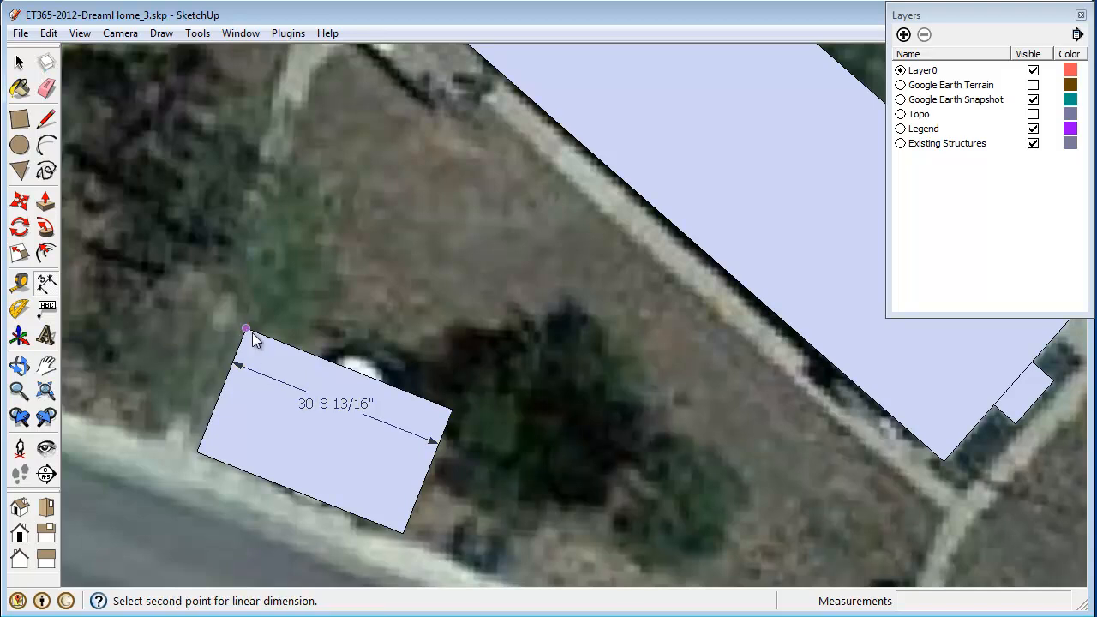
left_click(196, 451)
left_click(234, 471)
key("space")
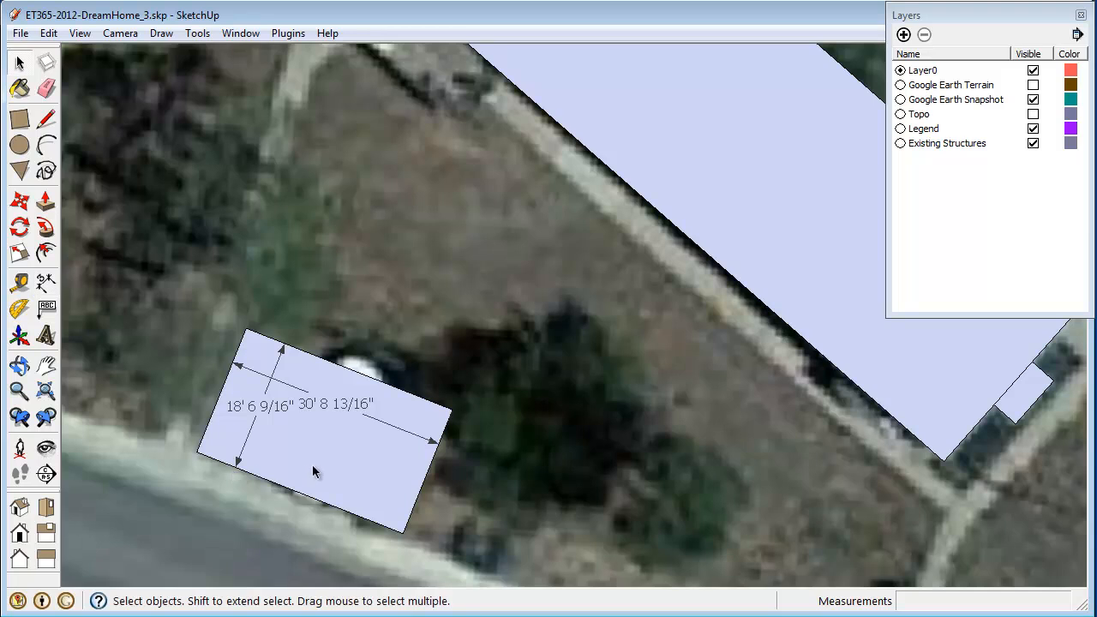
Scale the parking rectangle to exactly 18' deep and 30' long.
left_click(397, 415)
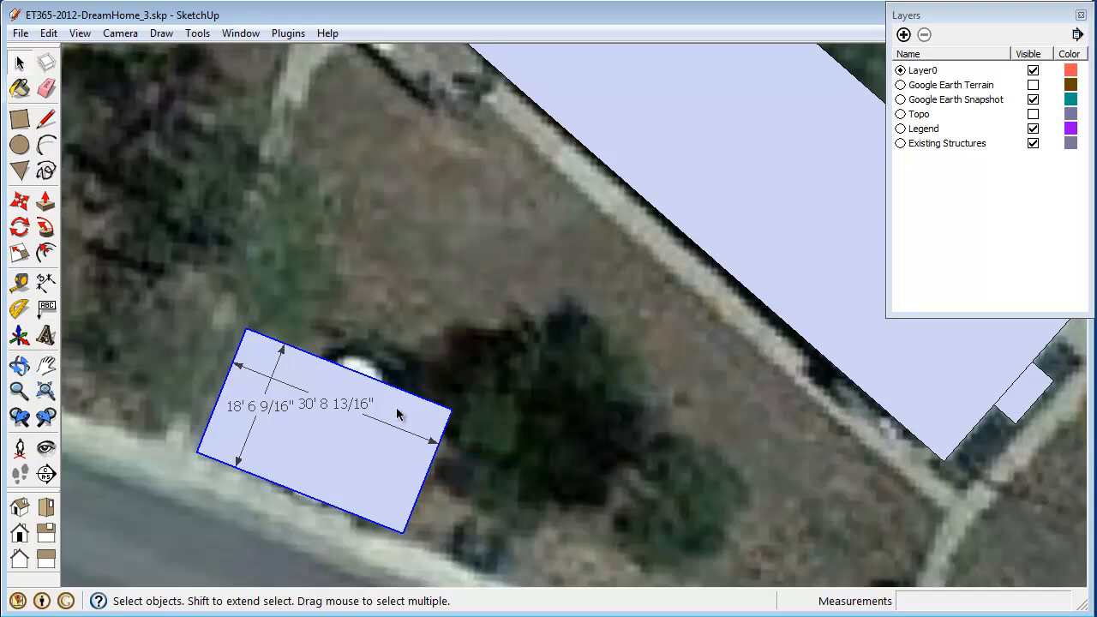
key("s")
left_click_drag(347, 371, 349, 375)
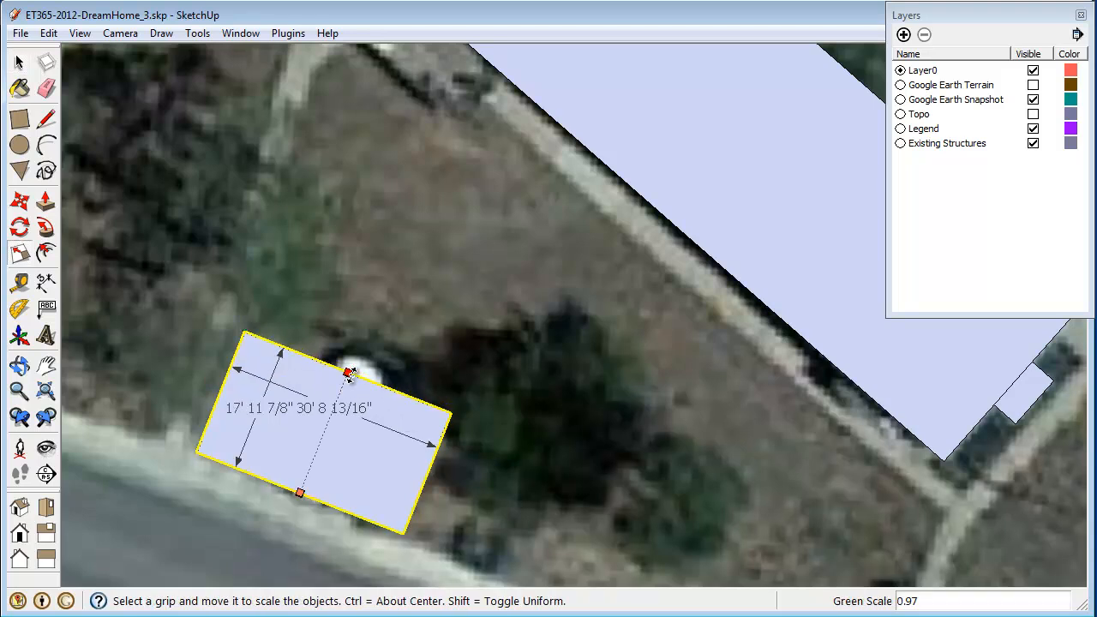
type("18")
key("Return")
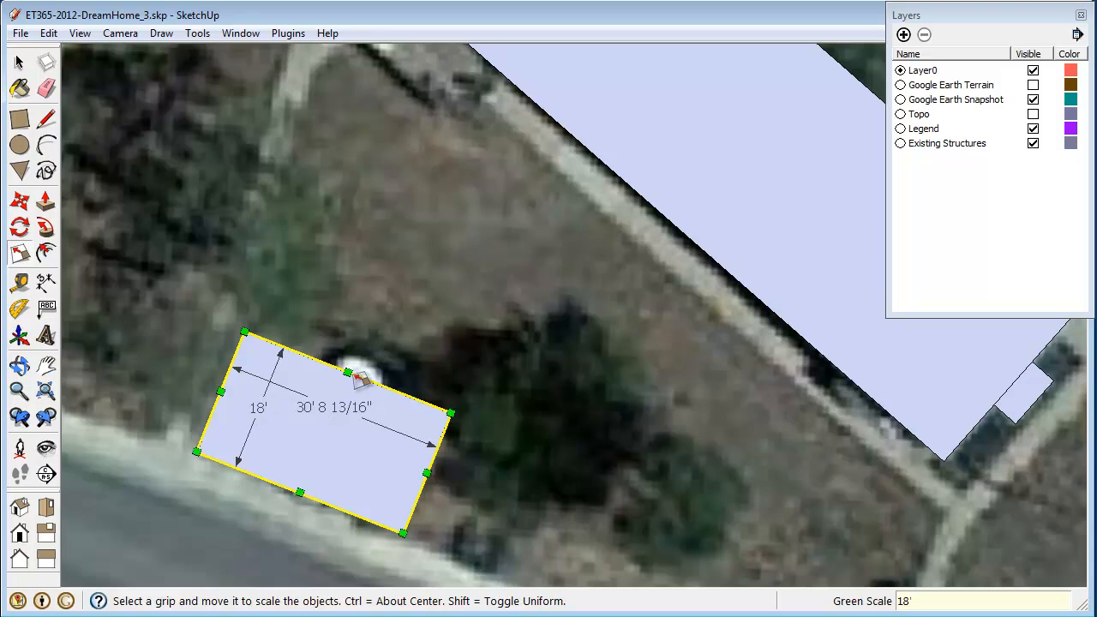
left_click_drag(432, 467, 429, 473)
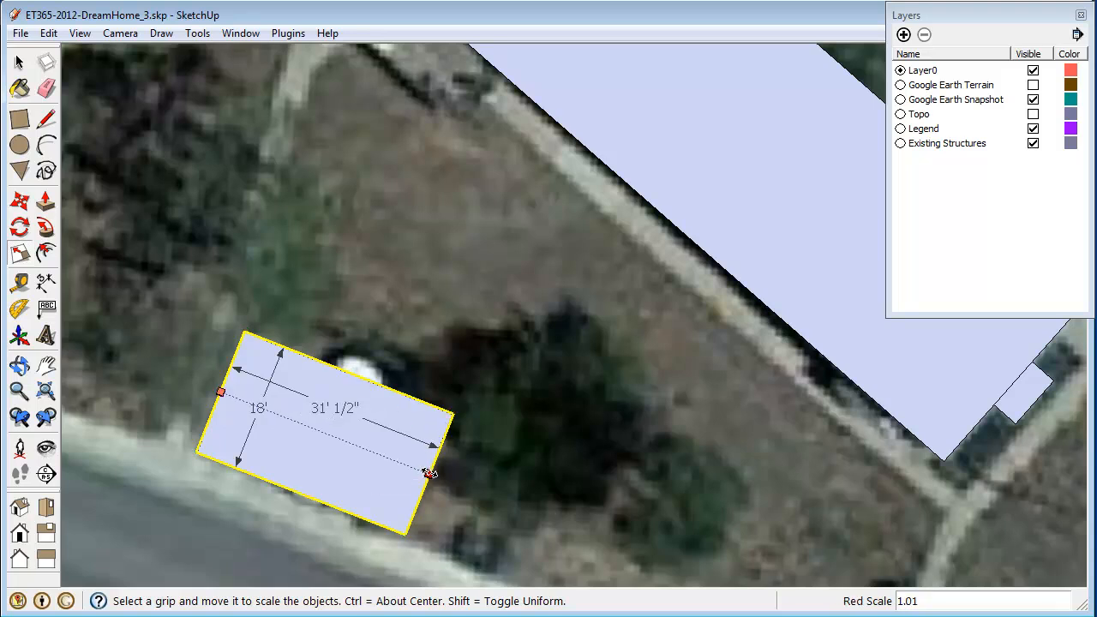
type("30")
key("Return")
key("space")
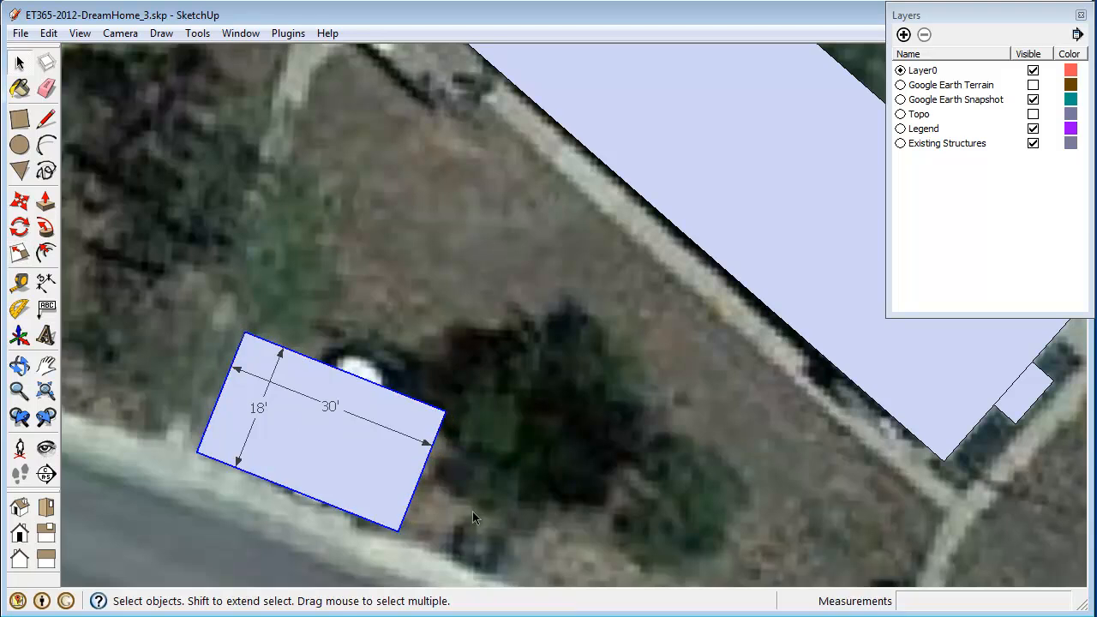
Assign the parking rectangle group to the Existing Structures layer, name it "Parking", and close its entity information.
right_click(351, 443)
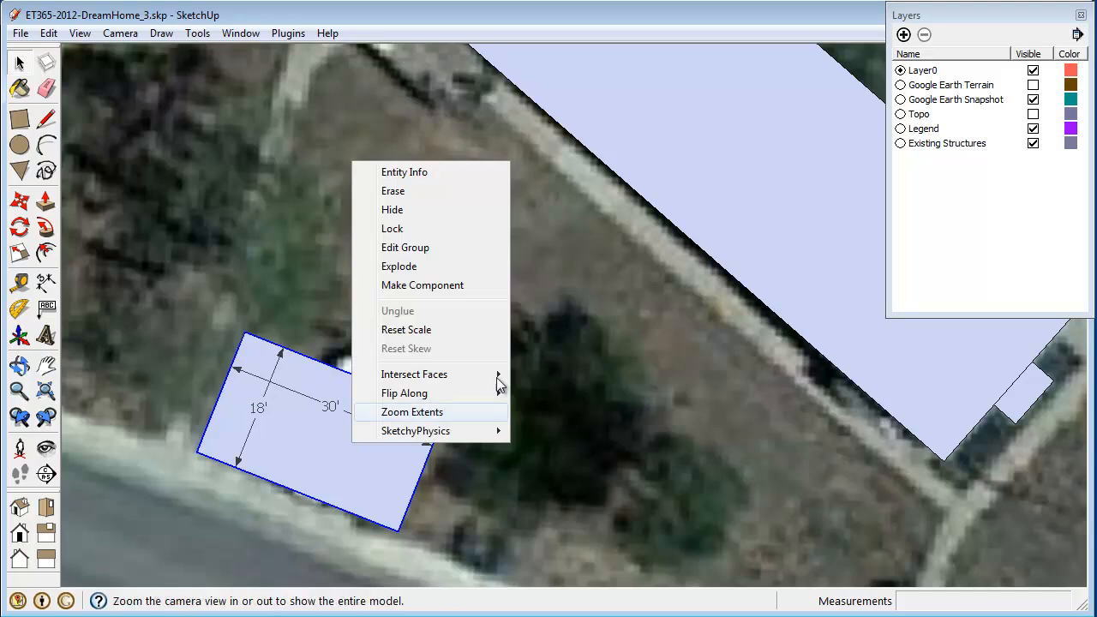
left_click(436, 171)
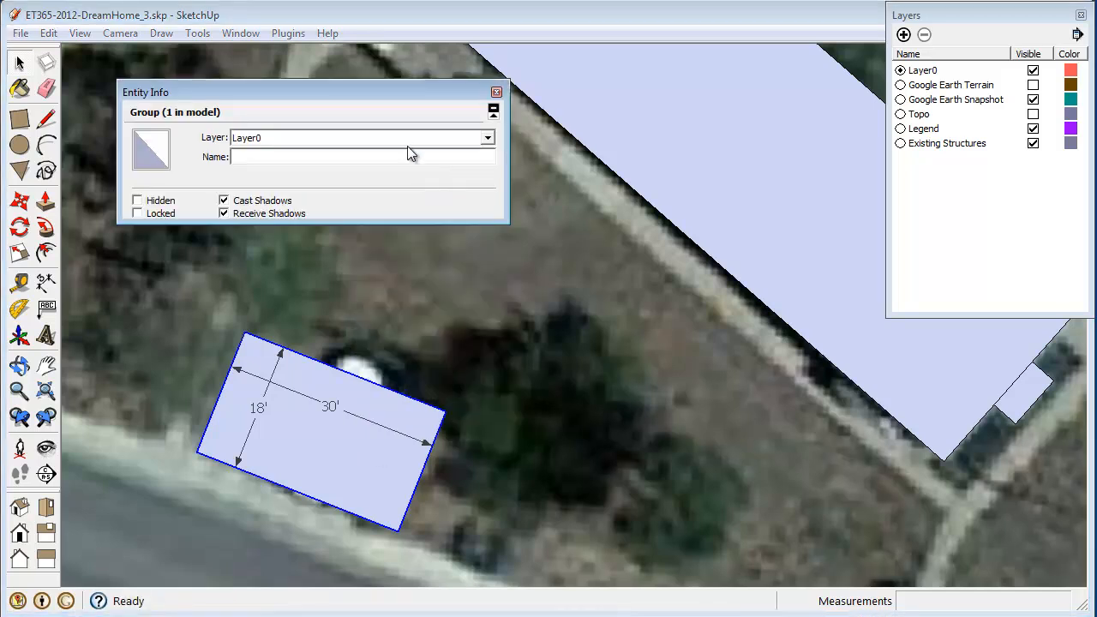
left_click(488, 139)
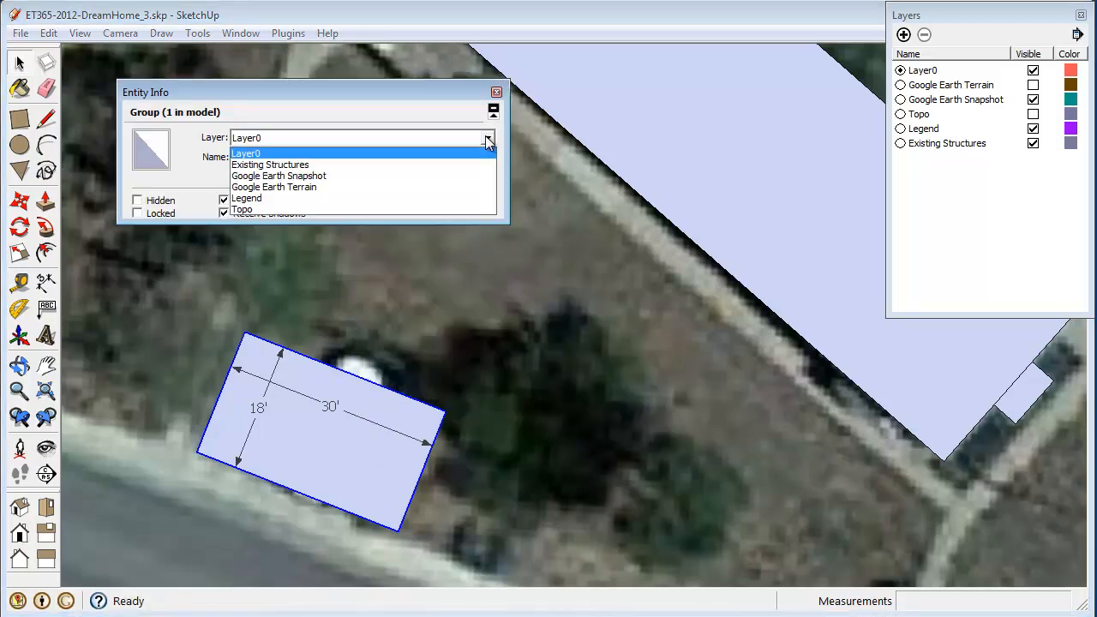
left_click(423, 164)
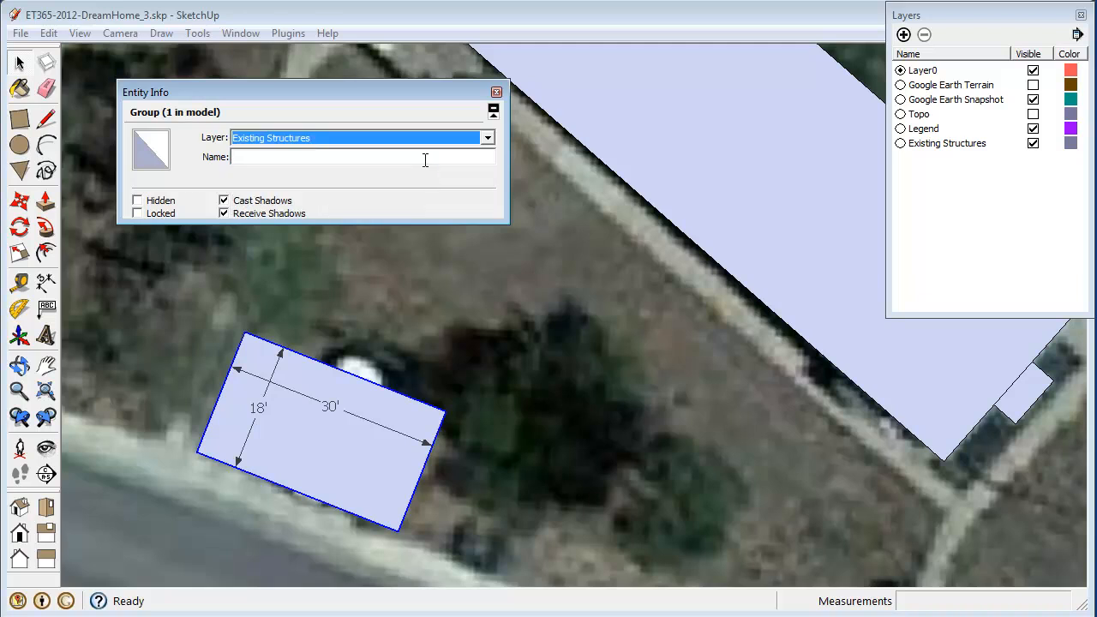
left_click(421, 161)
type("Parking")
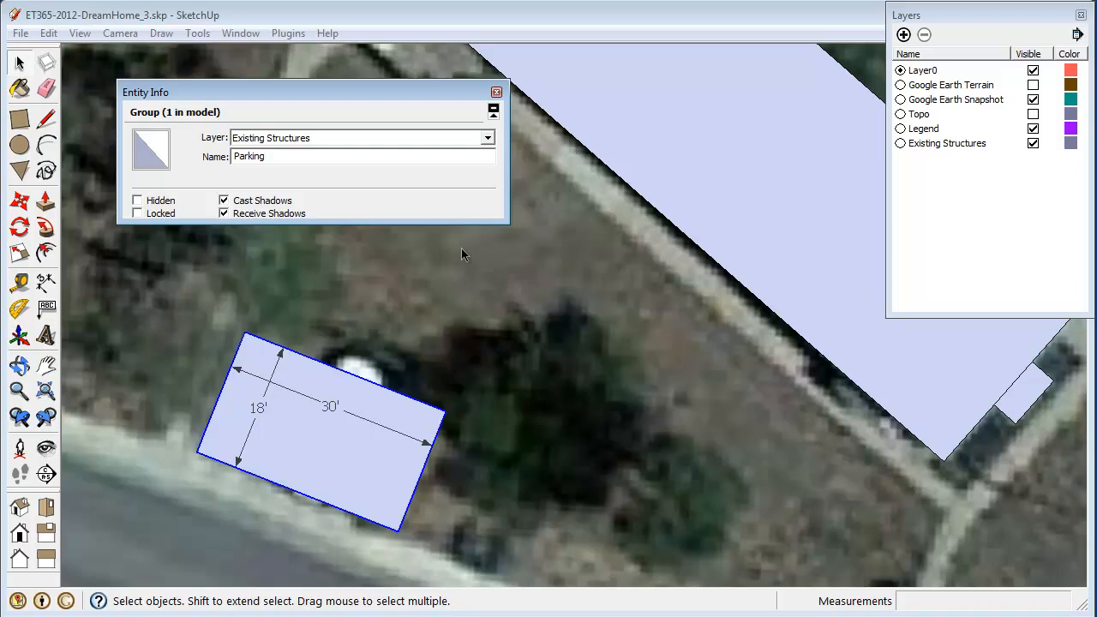
left_click(496, 92)
left_click(451, 336)
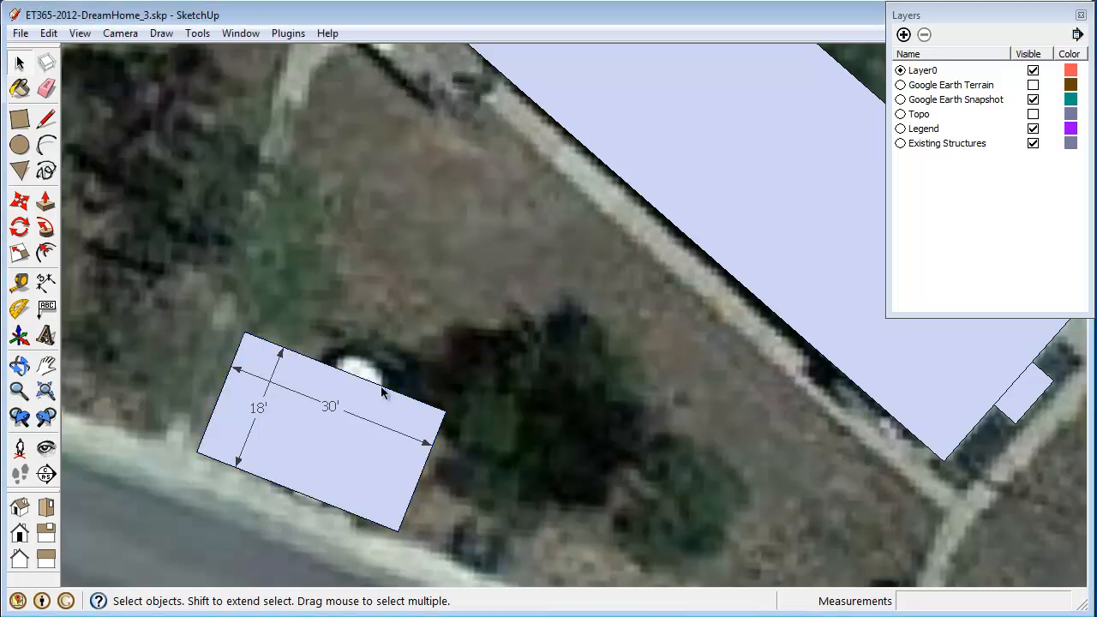
Draw a rectangle about 22' 4" by 19' 11" on the empty ground west of the snapshot, below the scale bar.
scroll(396, 441, "down", 2)
scroll(396, 441, "down", 3)
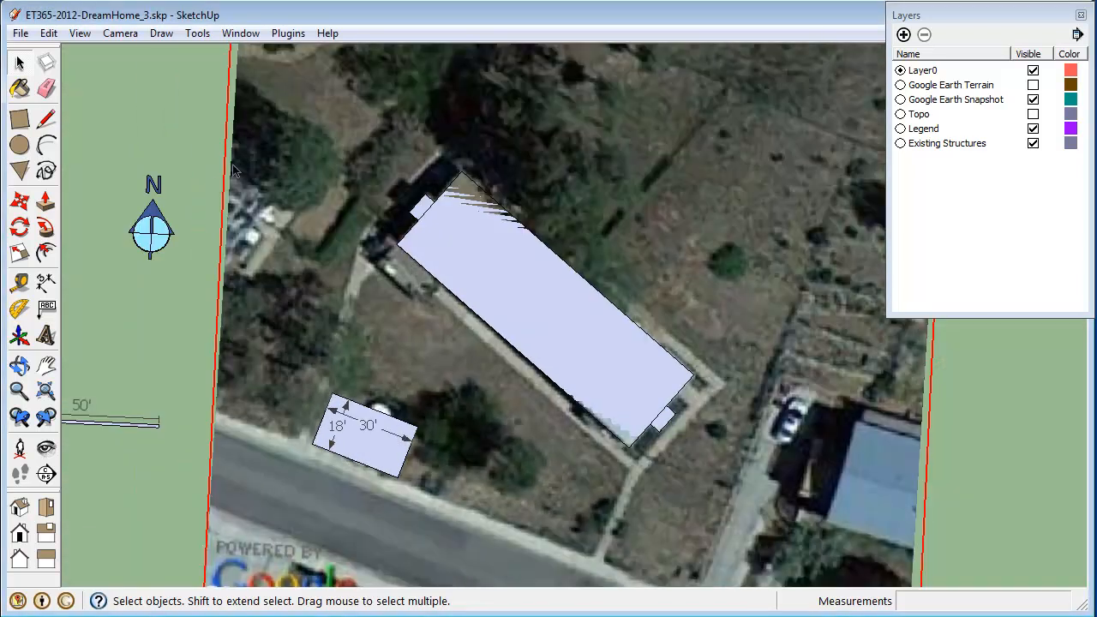
scroll(403, 418, "down", 2)
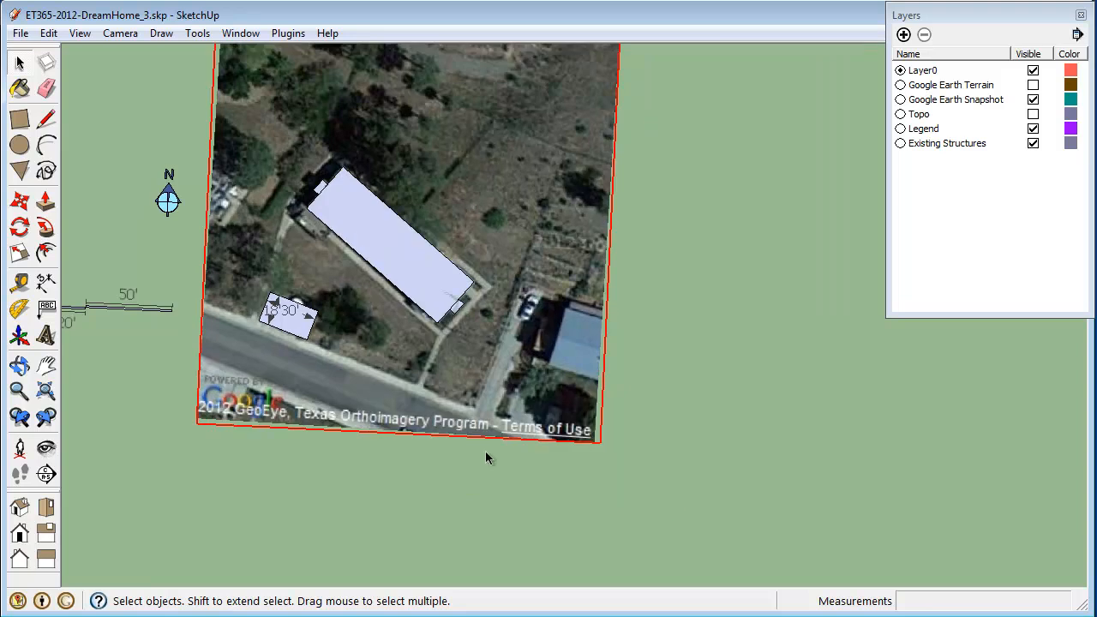
scroll(149, 368, "up", 4)
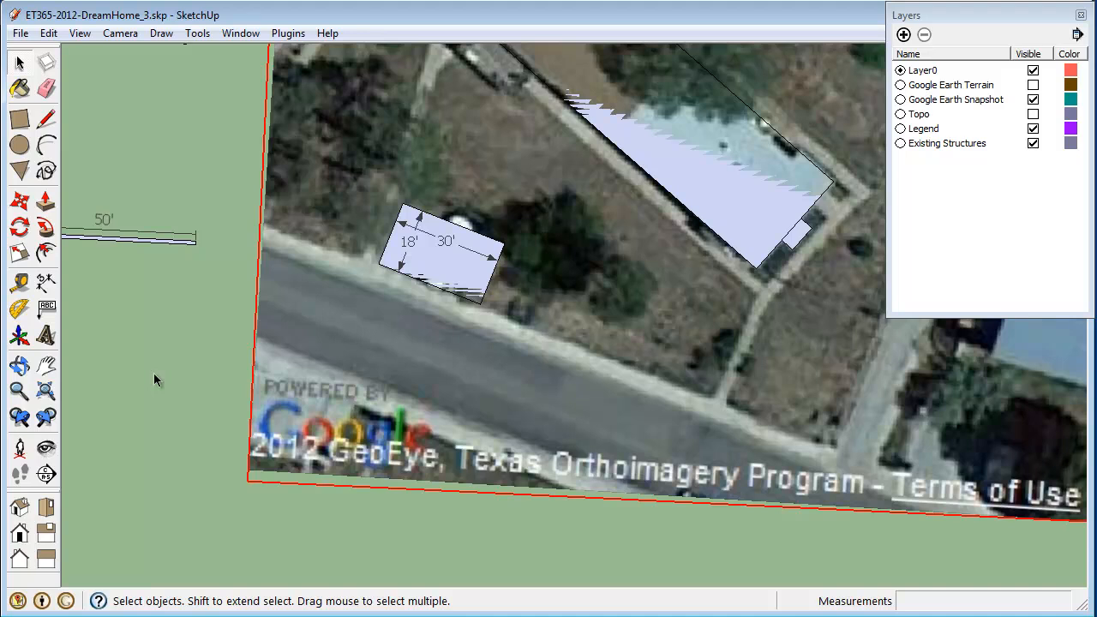
key("r")
left_click(94, 327)
left_click(177, 400)
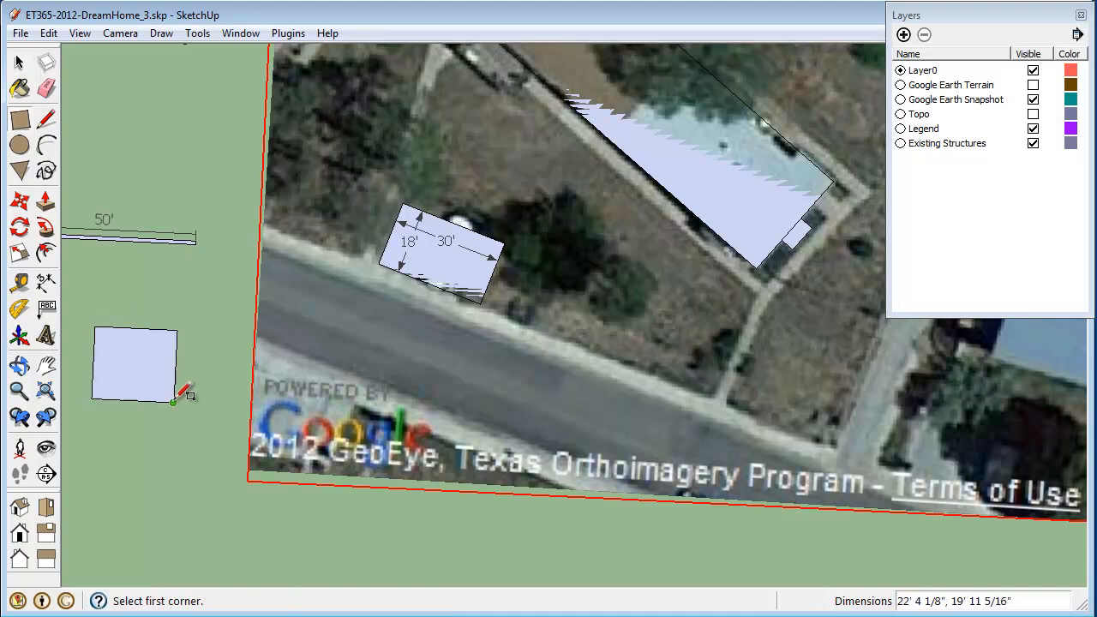
Group the new rectangle and move its southwest corner to the road's lower edge at the snapshot's west border.
key("space")
left_click(139, 380)
right_click(134, 372)
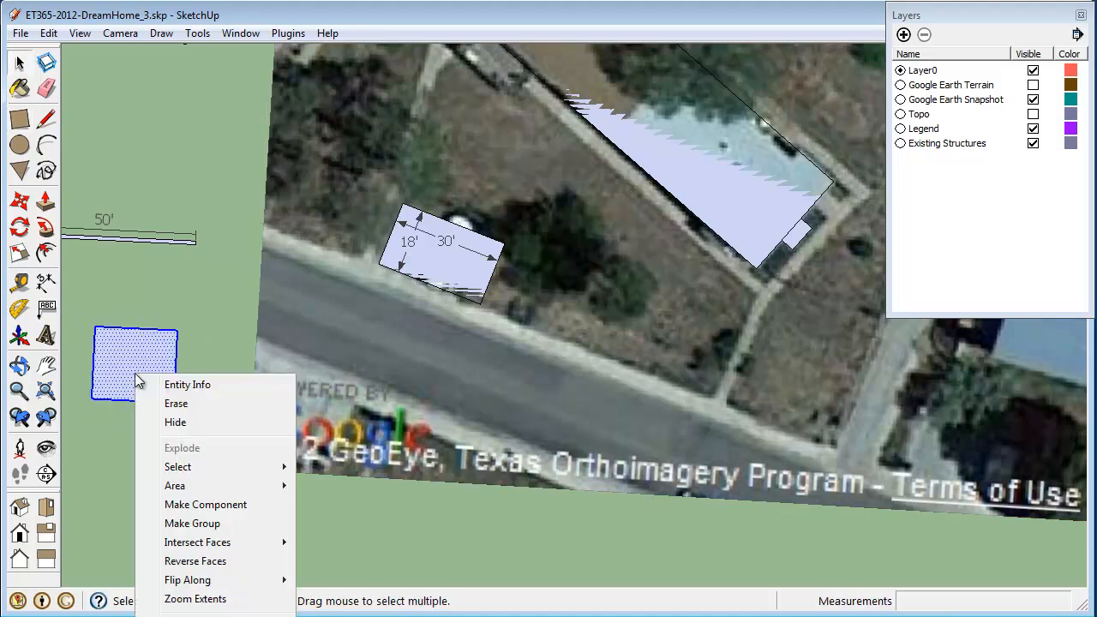
key("Escape")
key("m")
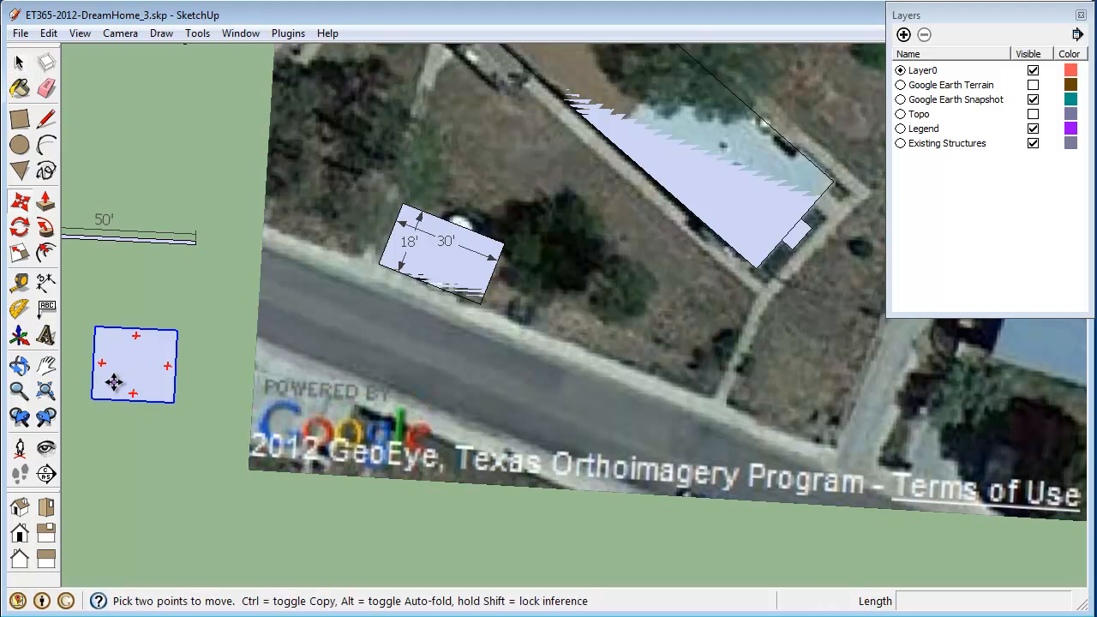
left_click(95, 396)
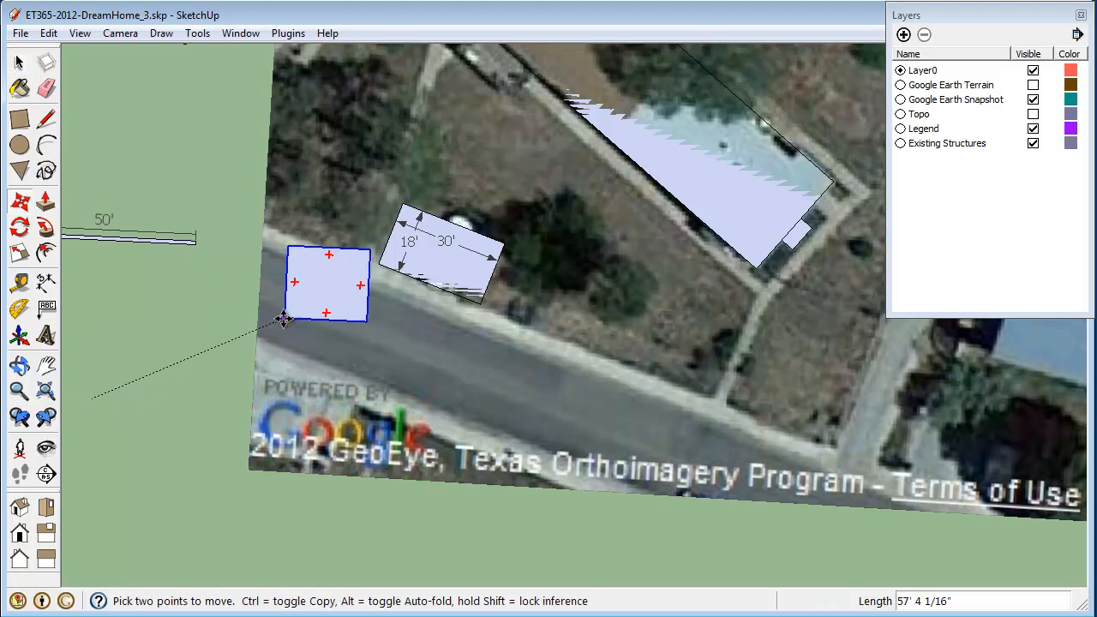
left_click(255, 337)
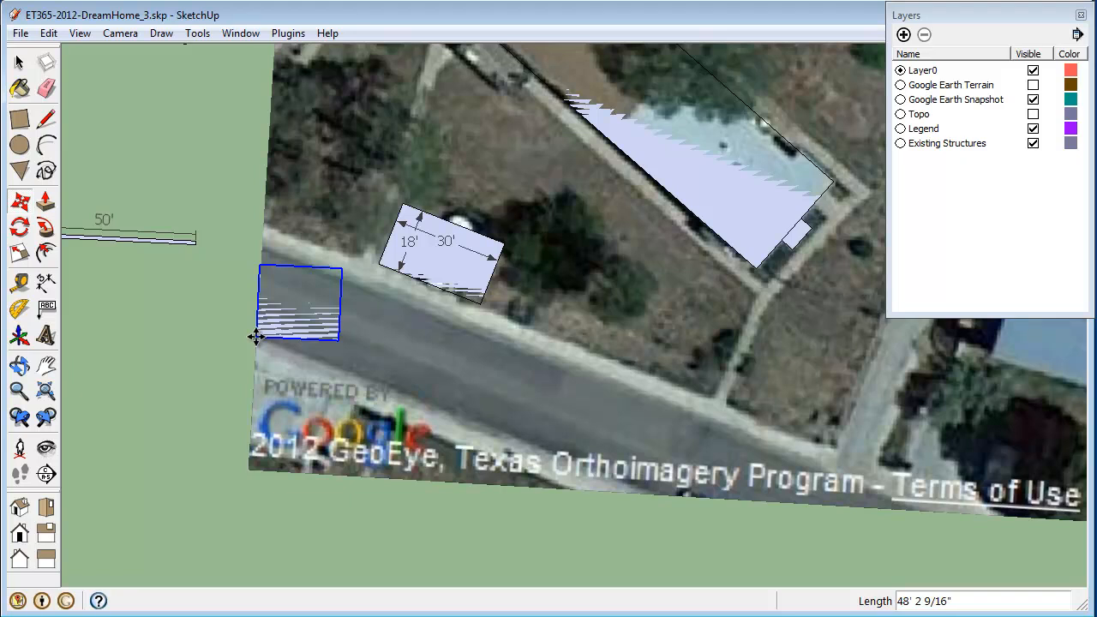
Rotate the road rectangle group 19 degrees about its southwest corner so its lower edge follows the road.
key("q")
left_click(255, 337)
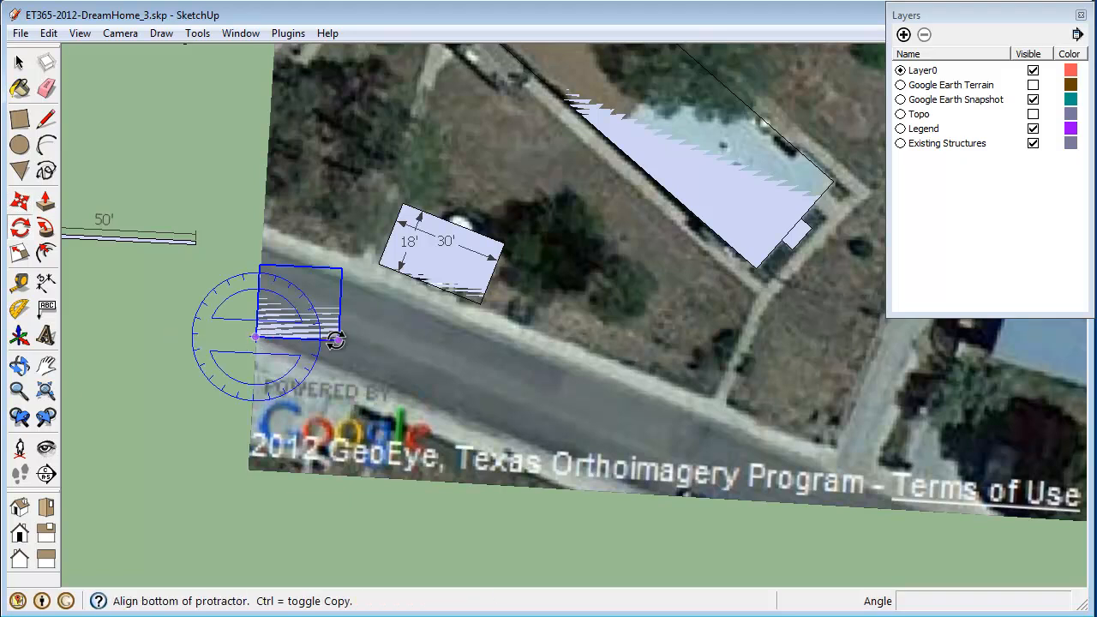
left_click(334, 340)
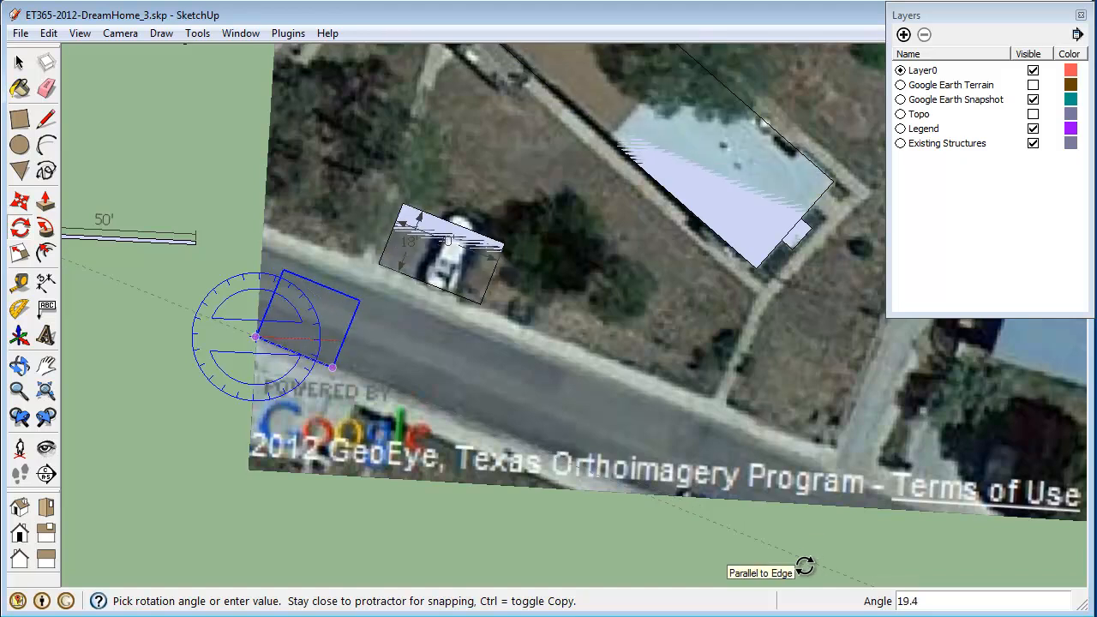
type("1")
key("Return")
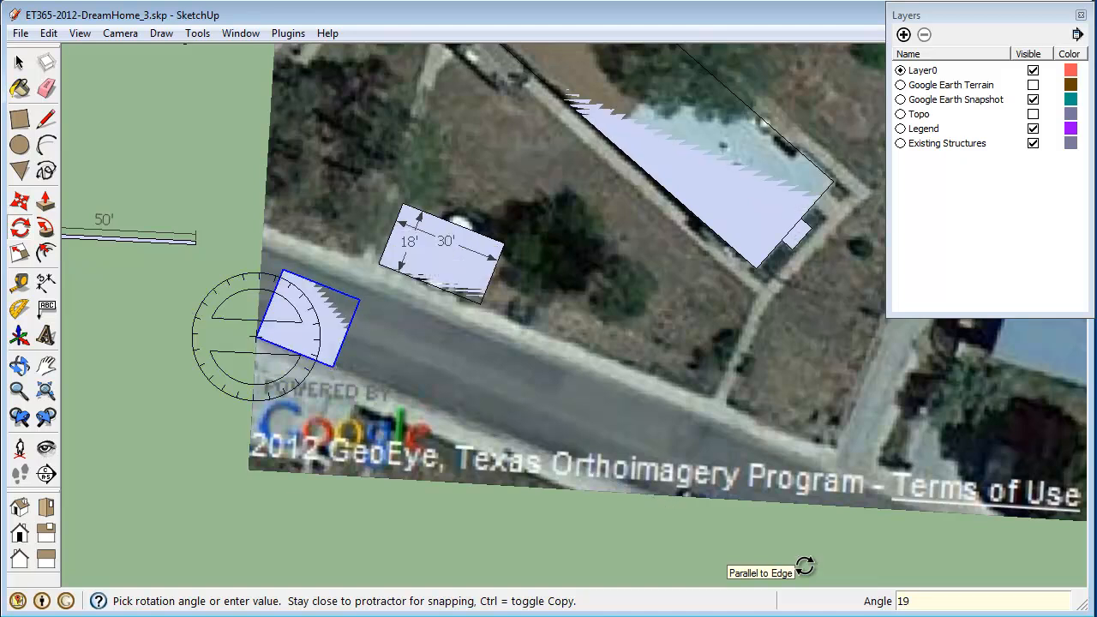
Scale the road group to about 128' long and 20' 3" wide to follow the road, and shift its west end to the snapshot's border.
key("s")
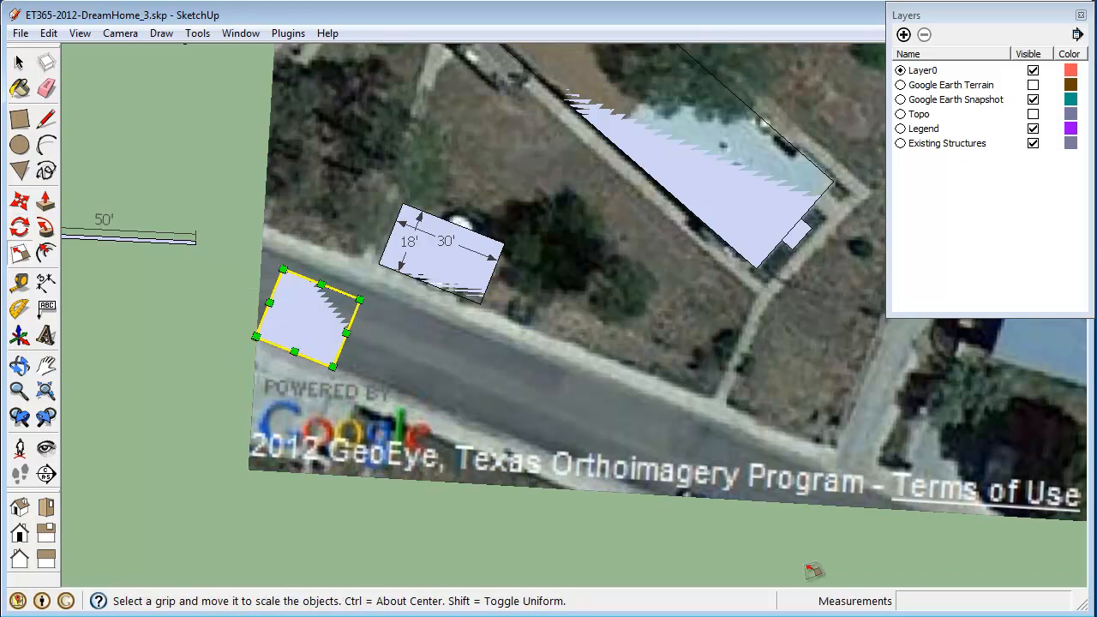
left_click_drag(347, 333, 696, 501)
mouse_move(499, 357)
left_mouse_down()
mouse_move(506, 331)
mouse_move(501, 343)
left_mouse_up()
left_click_drag(473, 422, 233, 319)
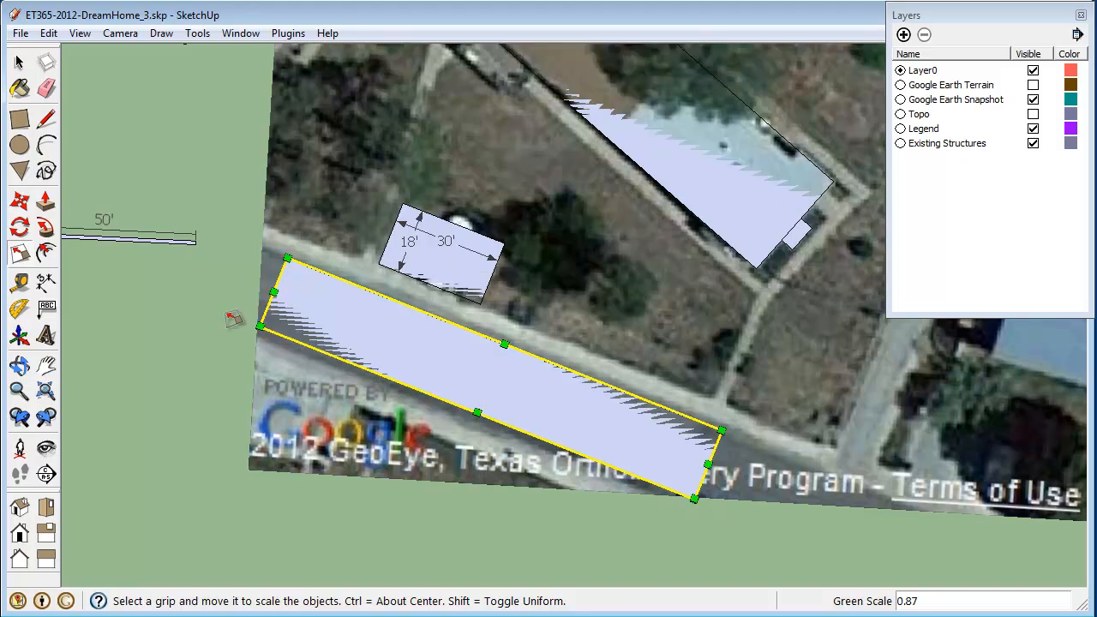
Dimension the road rectangle's width near its west end.
key("d")
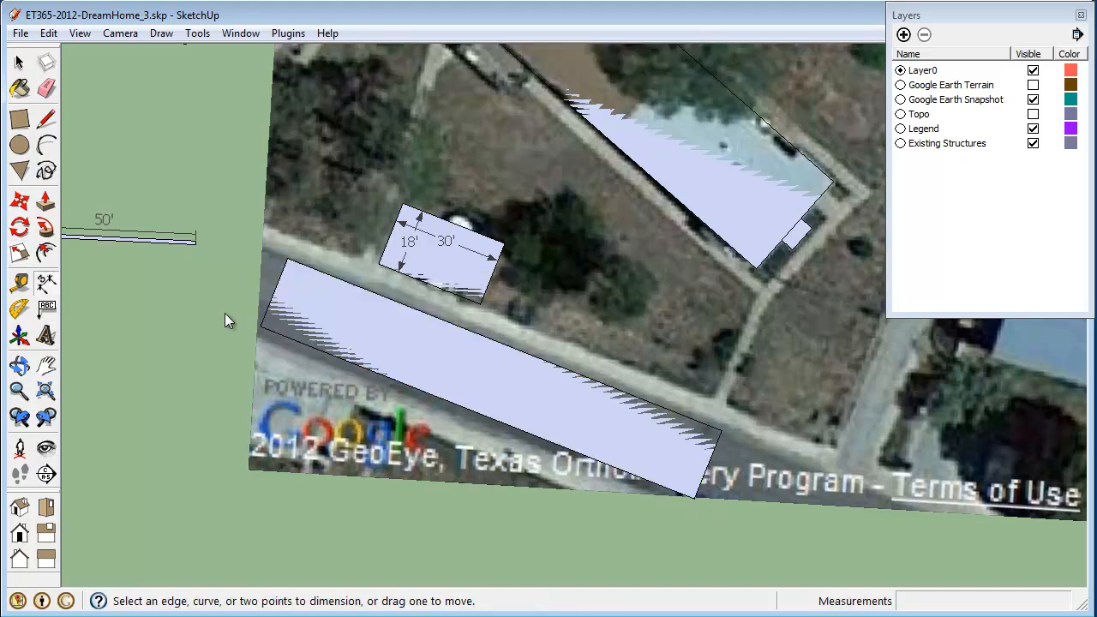
left_click(287, 258)
left_click(259, 327)
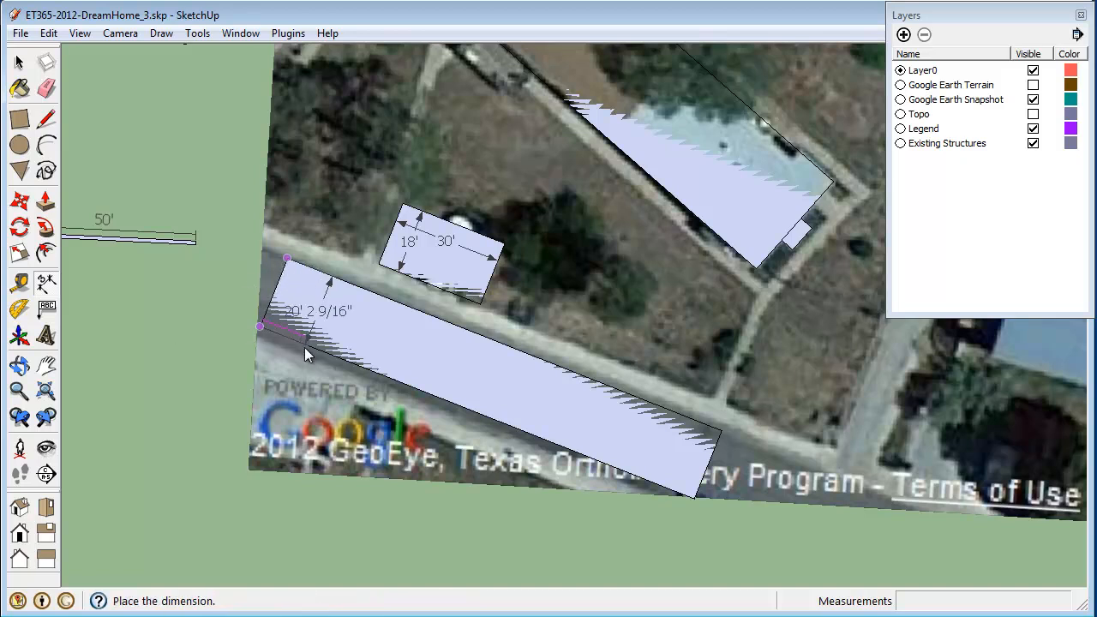
left_click(304, 347)
left_click(287, 258)
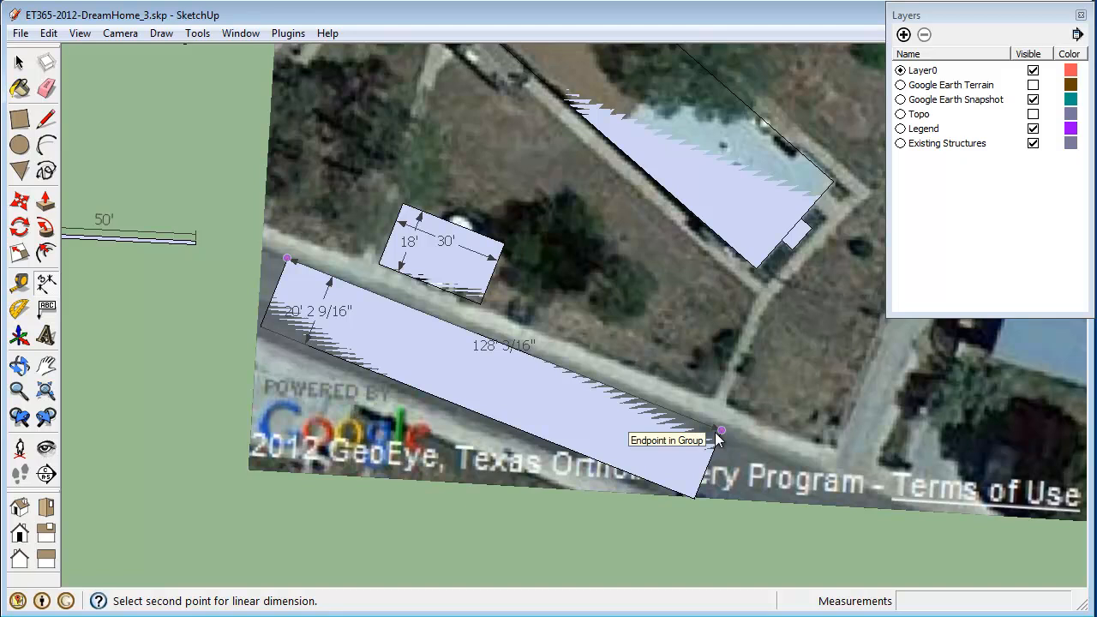
key("Escape")
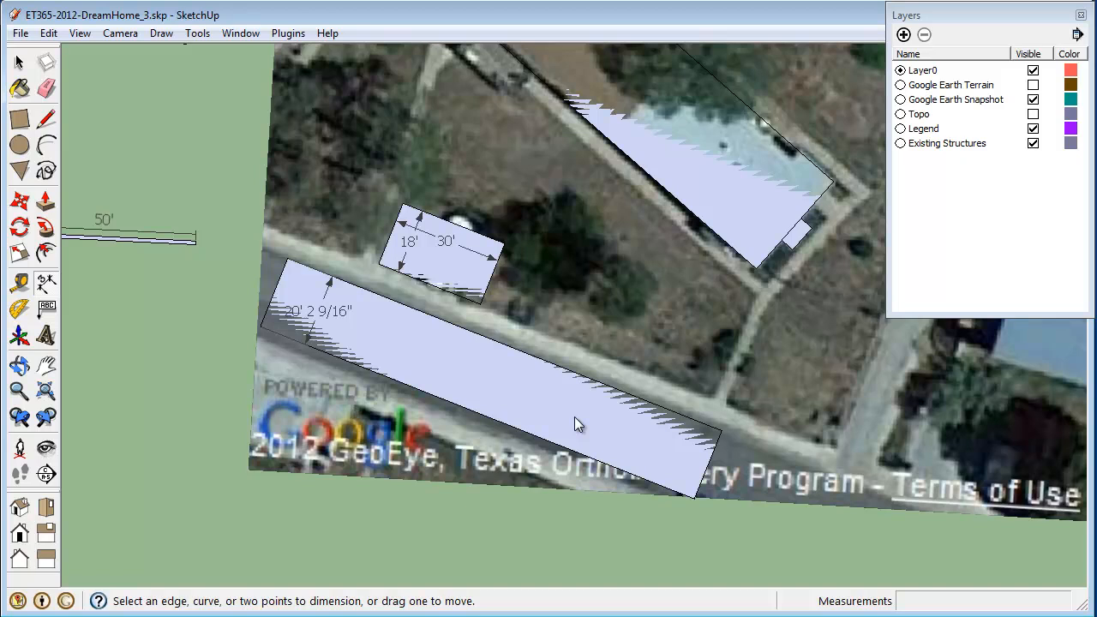
Scale the road group's width from its lower edge to exactly 22'.
key("s")
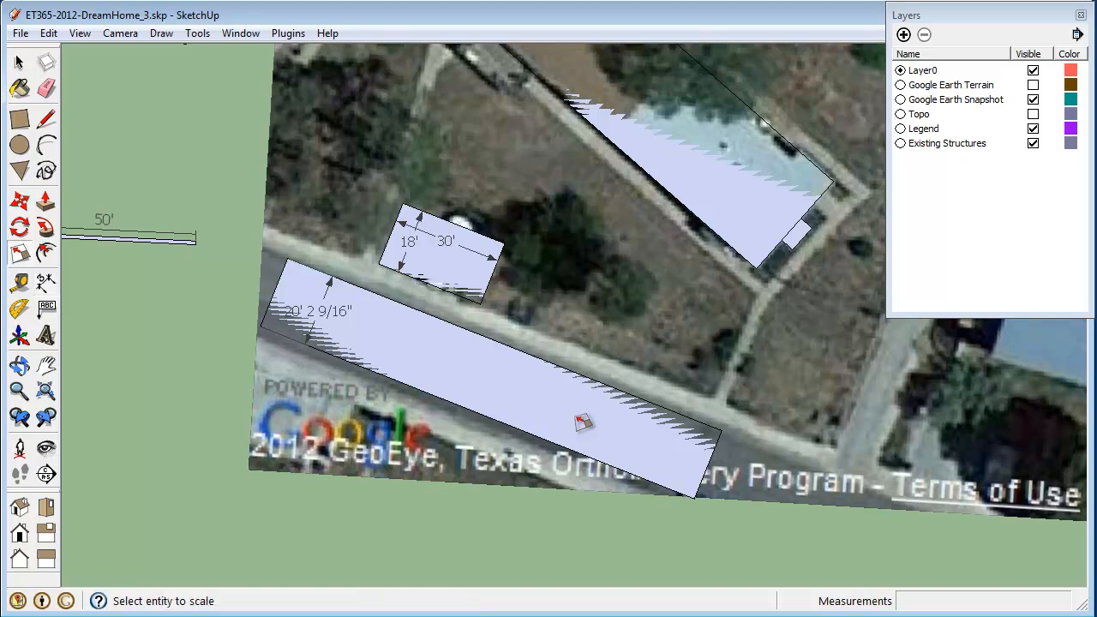
left_click(576, 420)
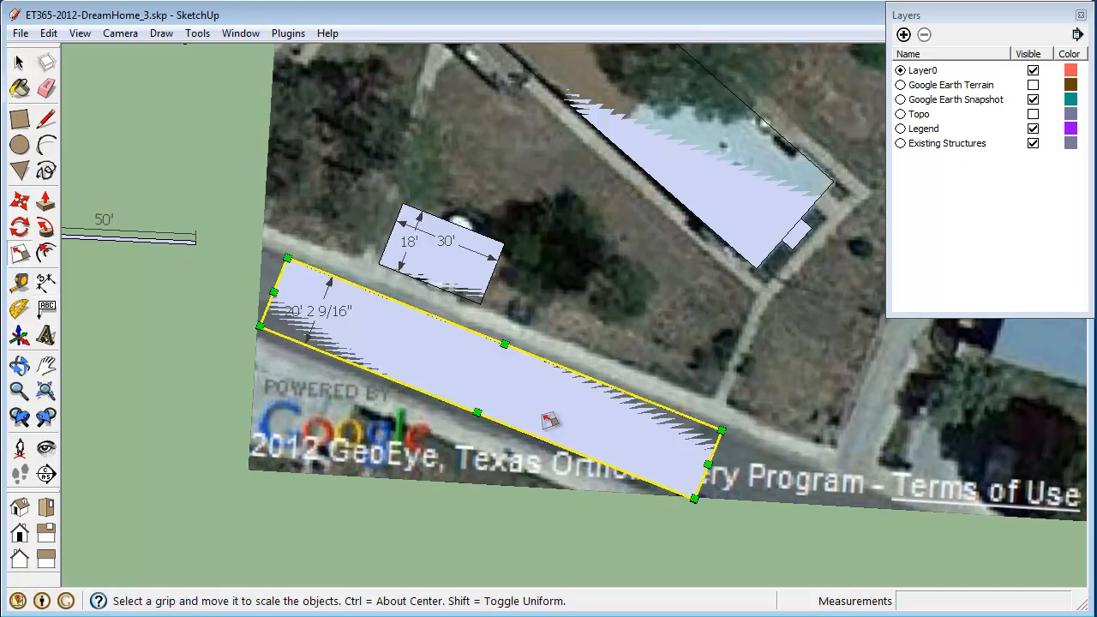
left_click_drag(484, 414, 477, 423)
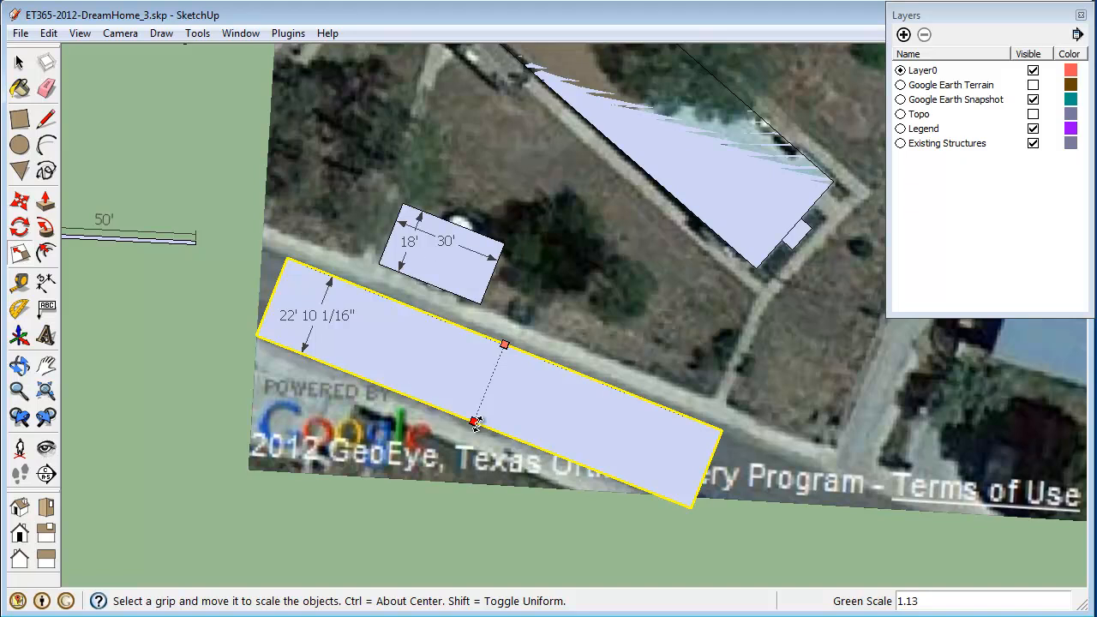
left_click_drag(476, 424, 476, 421)
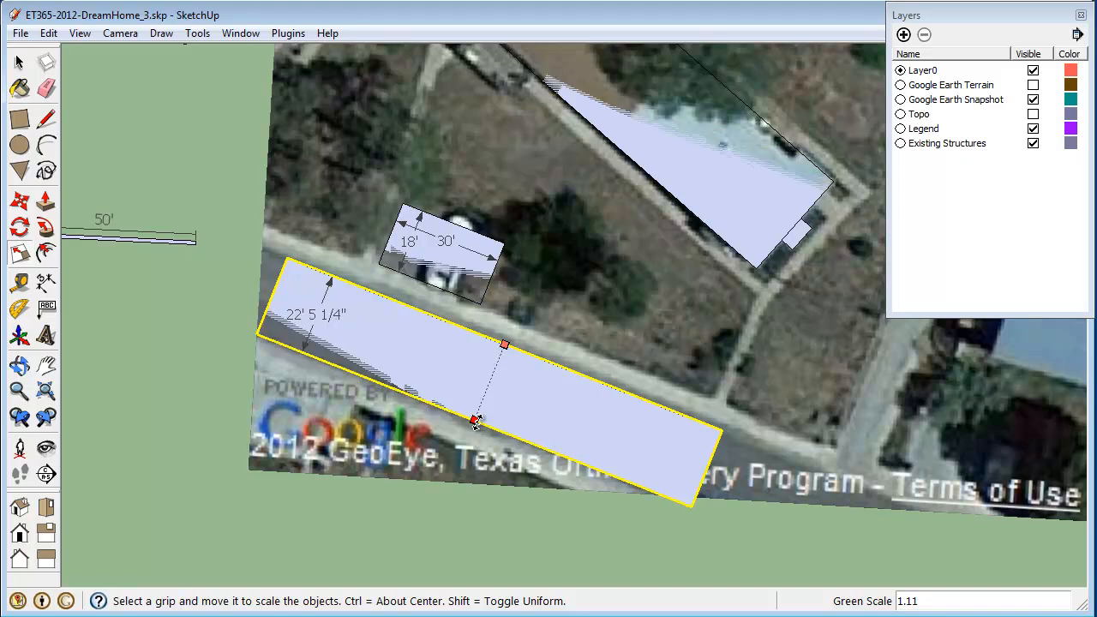
type("22'")
key("Return")
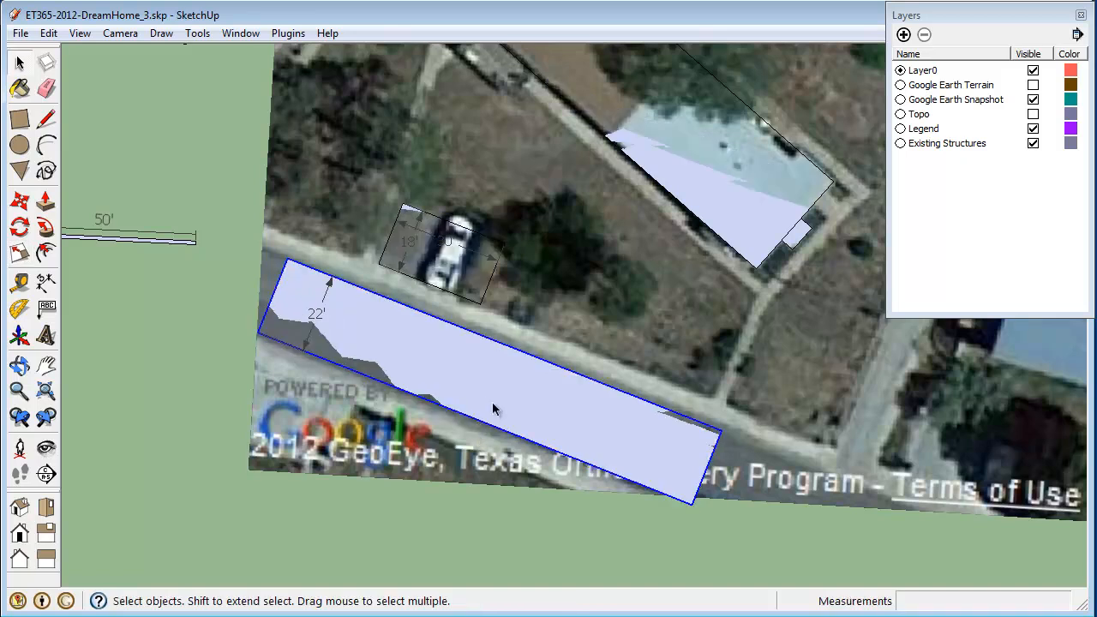
Lengthen the road group at both ends past the snapshot's borders and delete its width dimension.
key("s")
left_click_drag(274, 300, 228, 272)
left_click_drag(706, 468, 948, 579)
key("space")
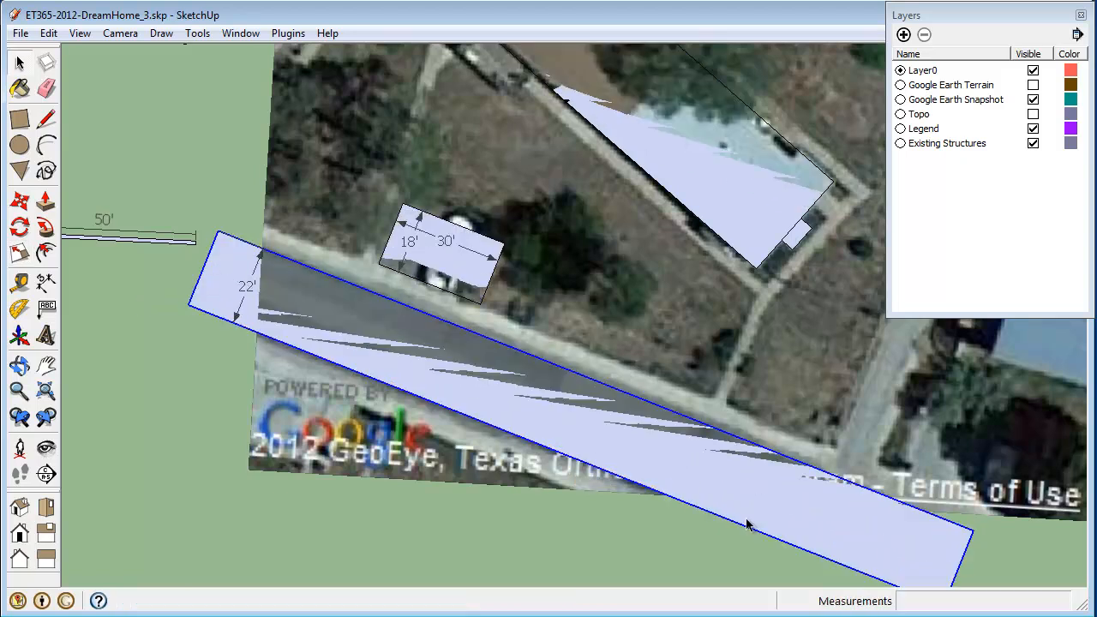
left_click(251, 289)
key("Delete")
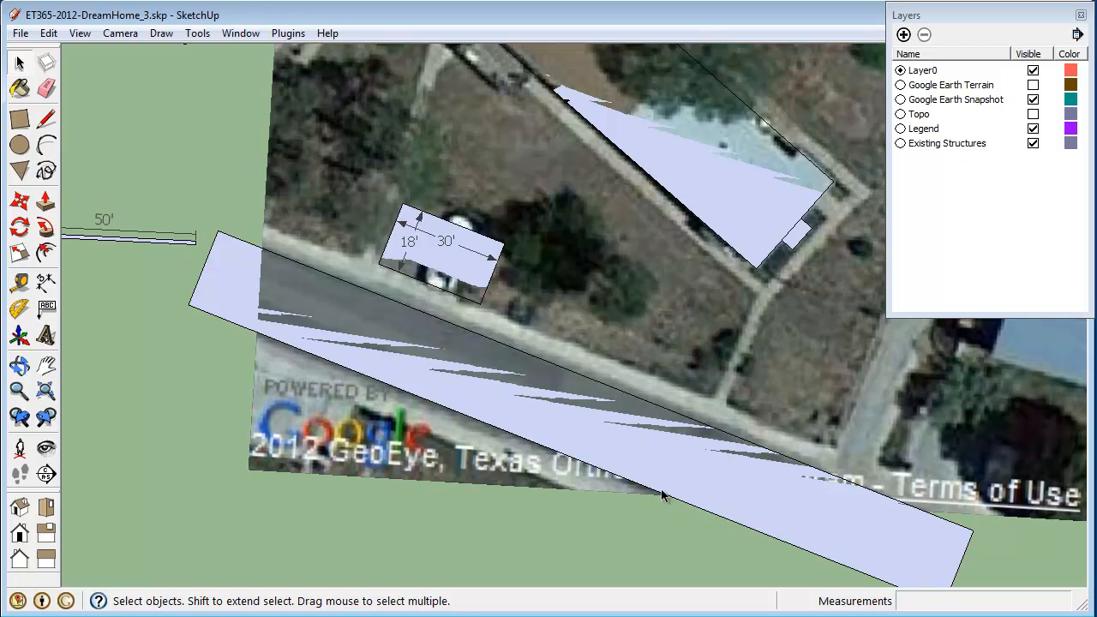
Open the road group for editing.
left_click(743, 348)
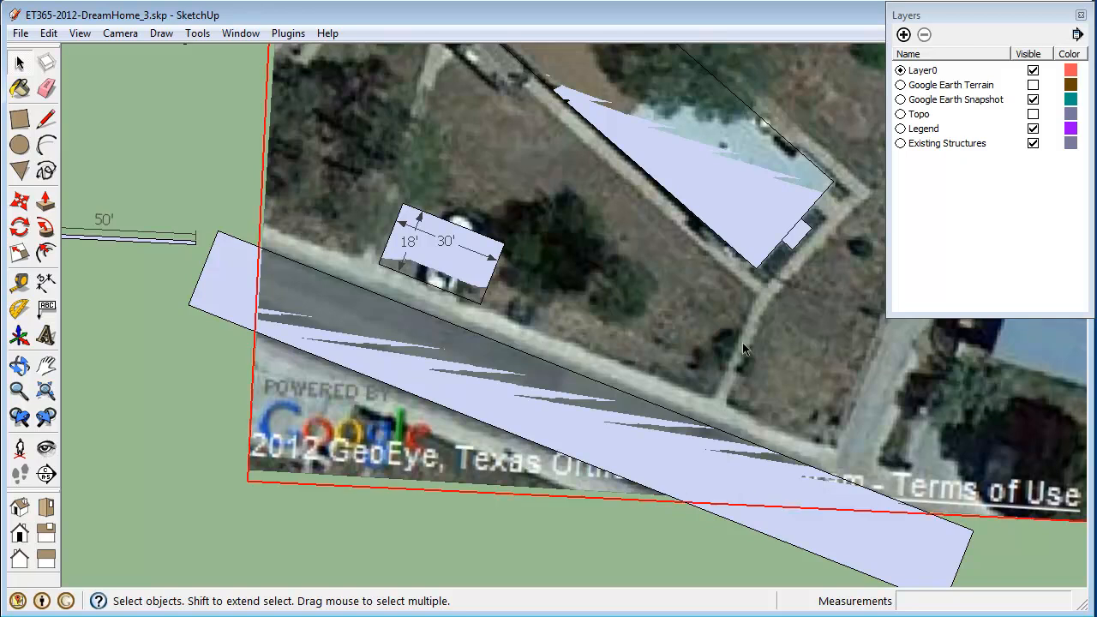
left_click(599, 436)
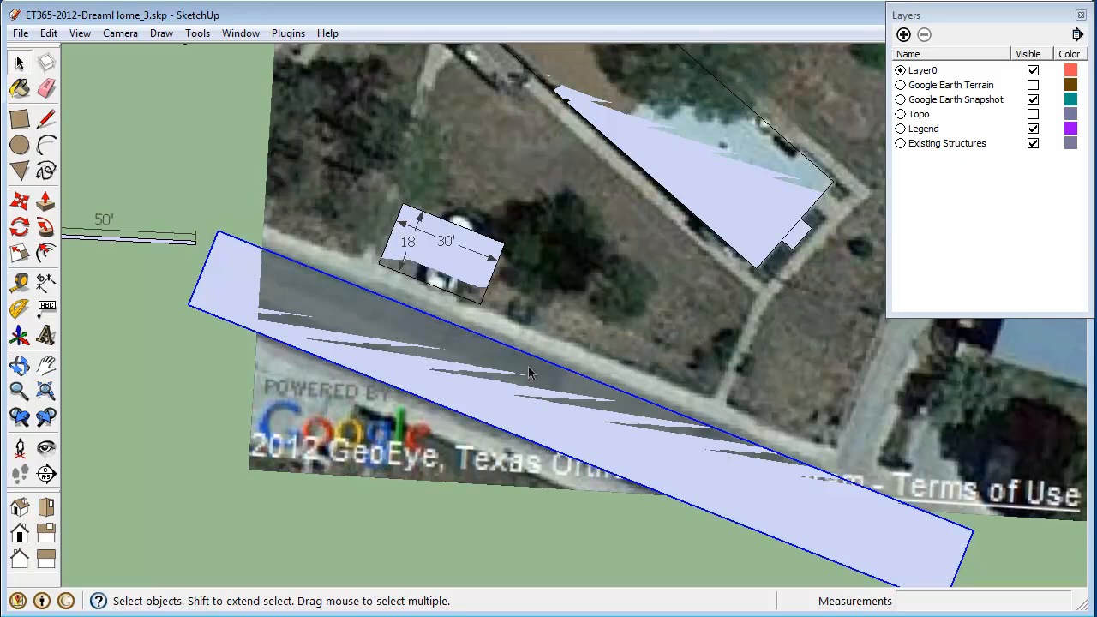
right_click(234, 283)
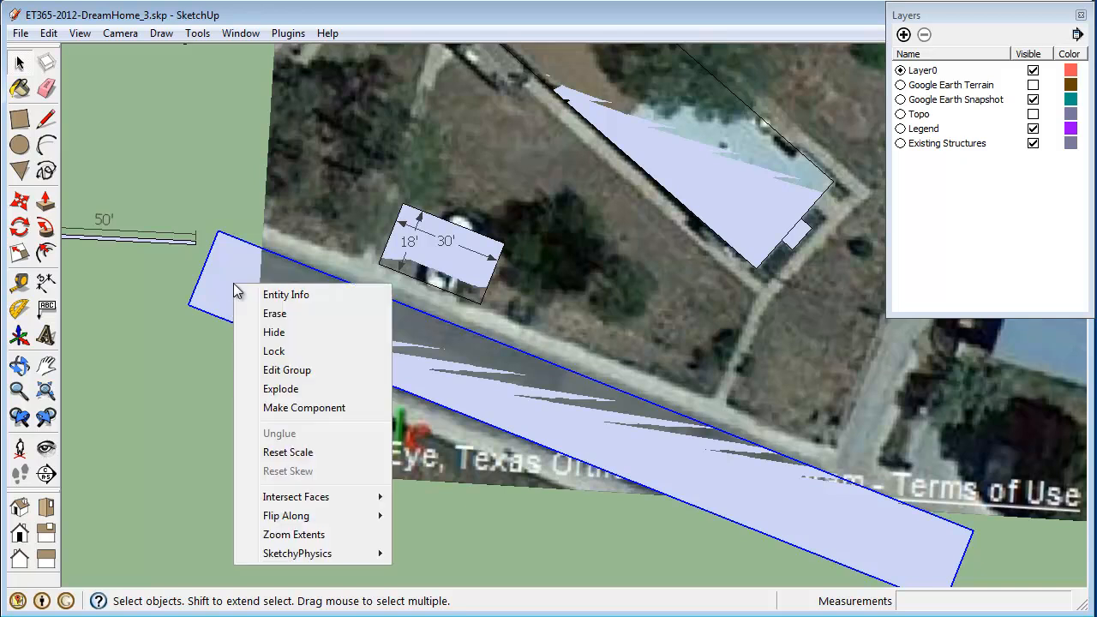
left_click(334, 369)
Try to intersect the road face with the model.
left_click(374, 366)
right_click(377, 370)
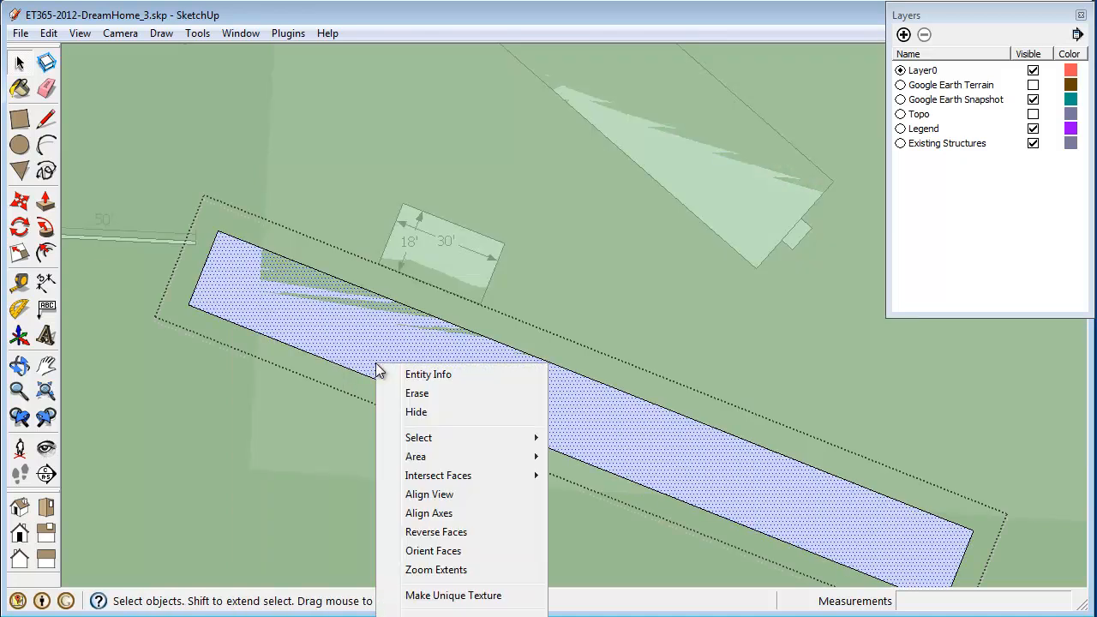
mouse_move(533, 476)
left_click(595, 480)
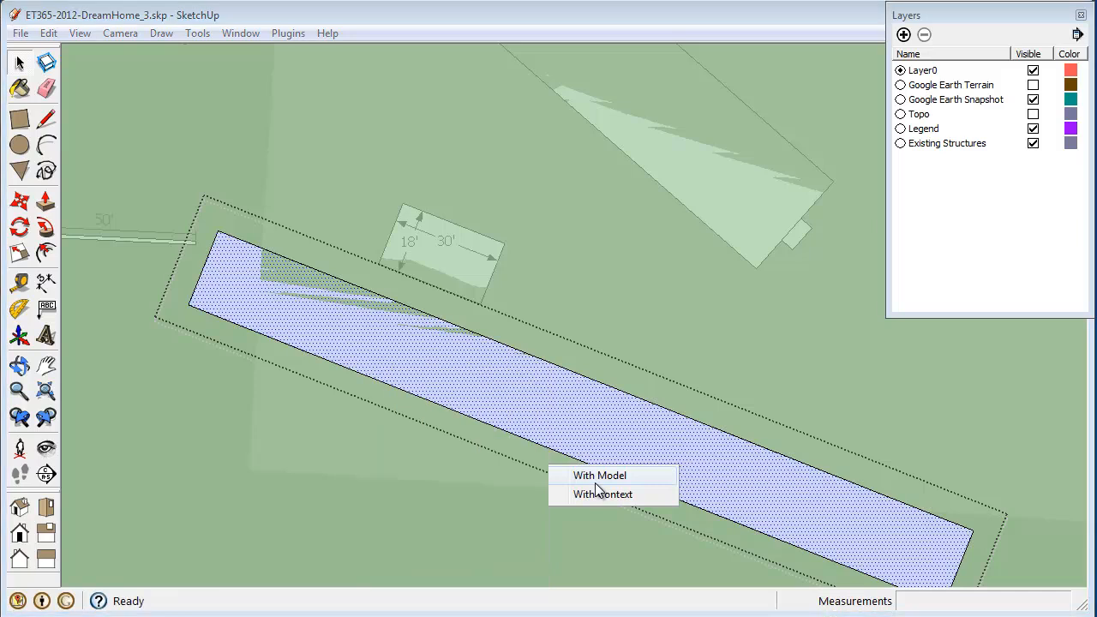
left_click(650, 355)
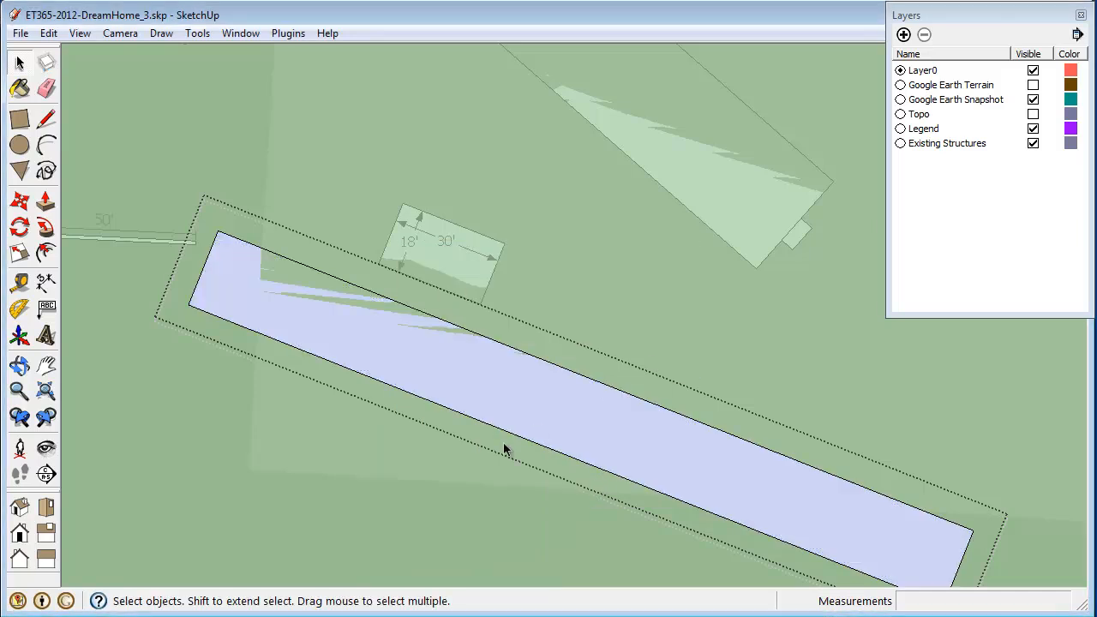
Draw a line about 23' 1" long across the road along the snapshot's west border and delete the part beyond it.
scroll(293, 337, "up", 2)
scroll(293, 337, "up", 1)
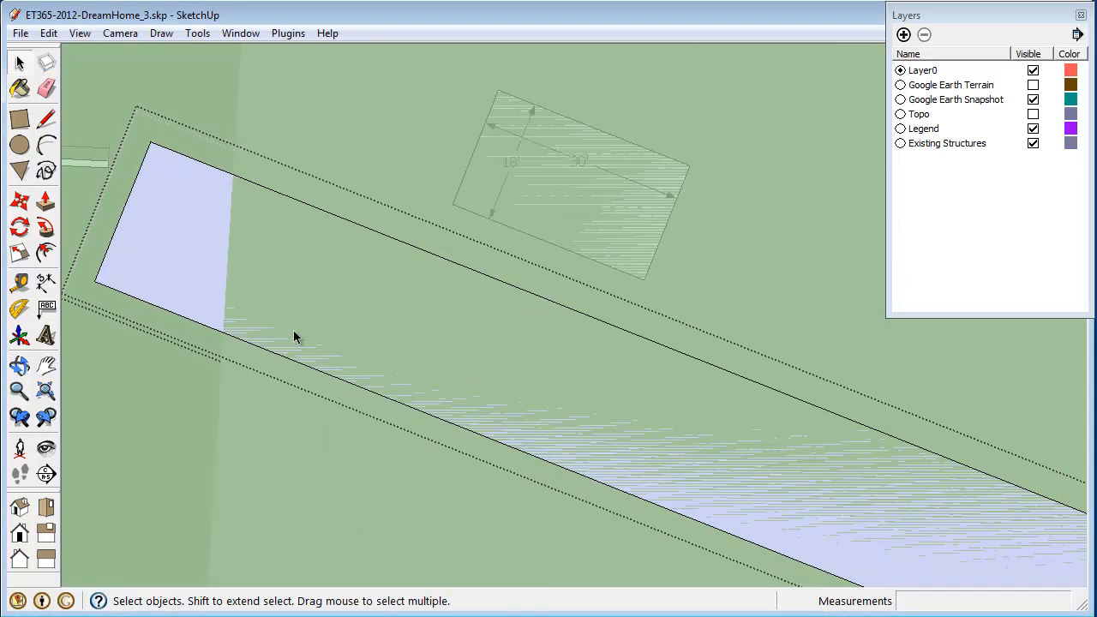
key("l")
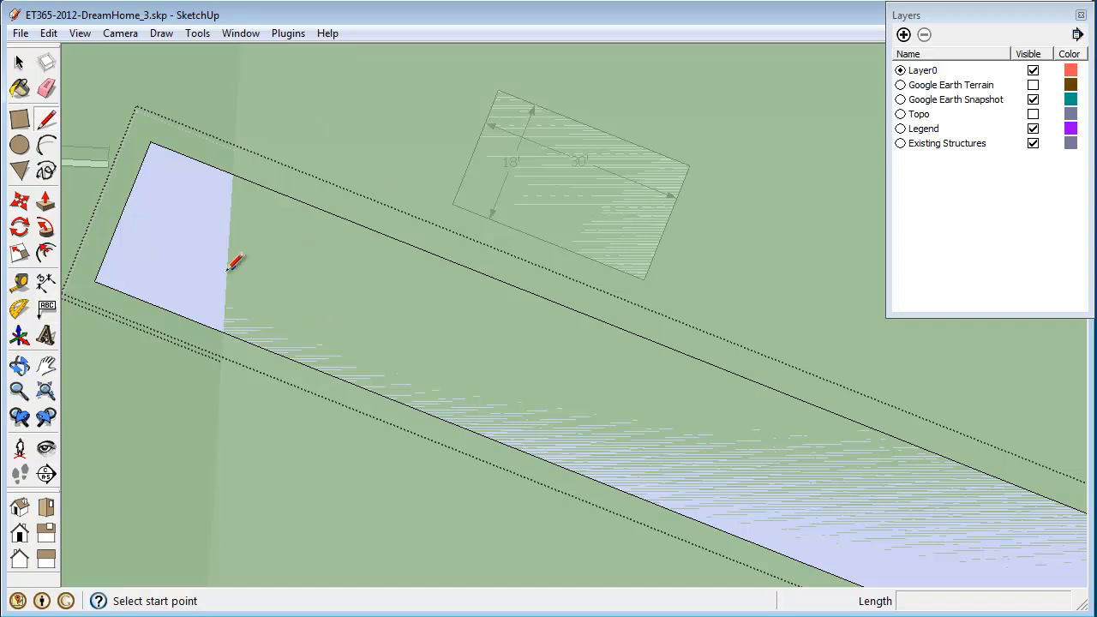
left_click(234, 175)
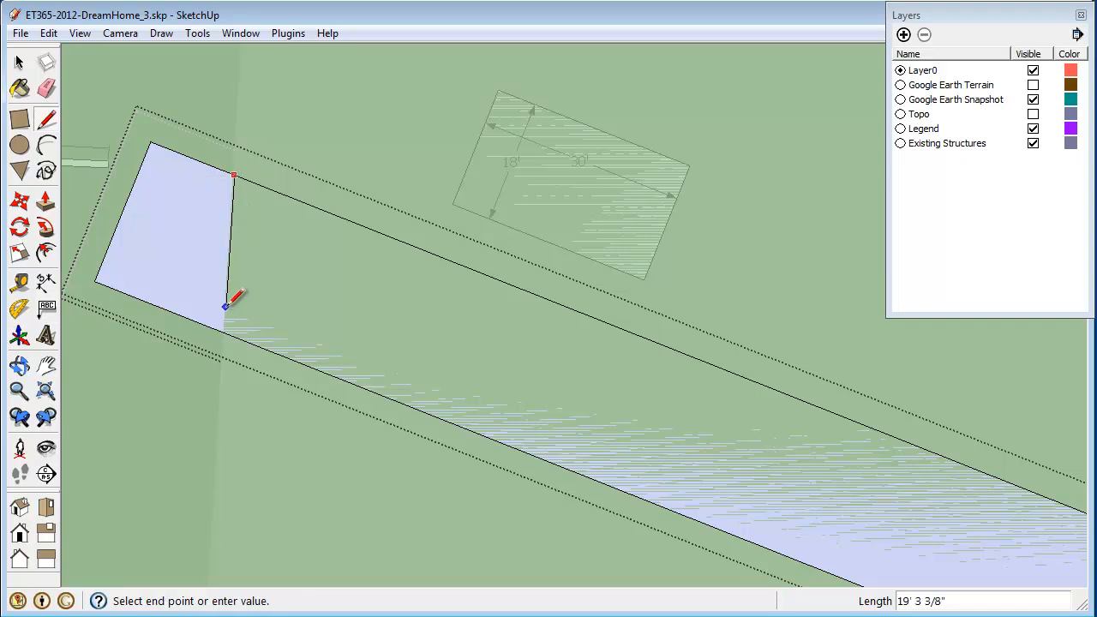
left_click(226, 329)
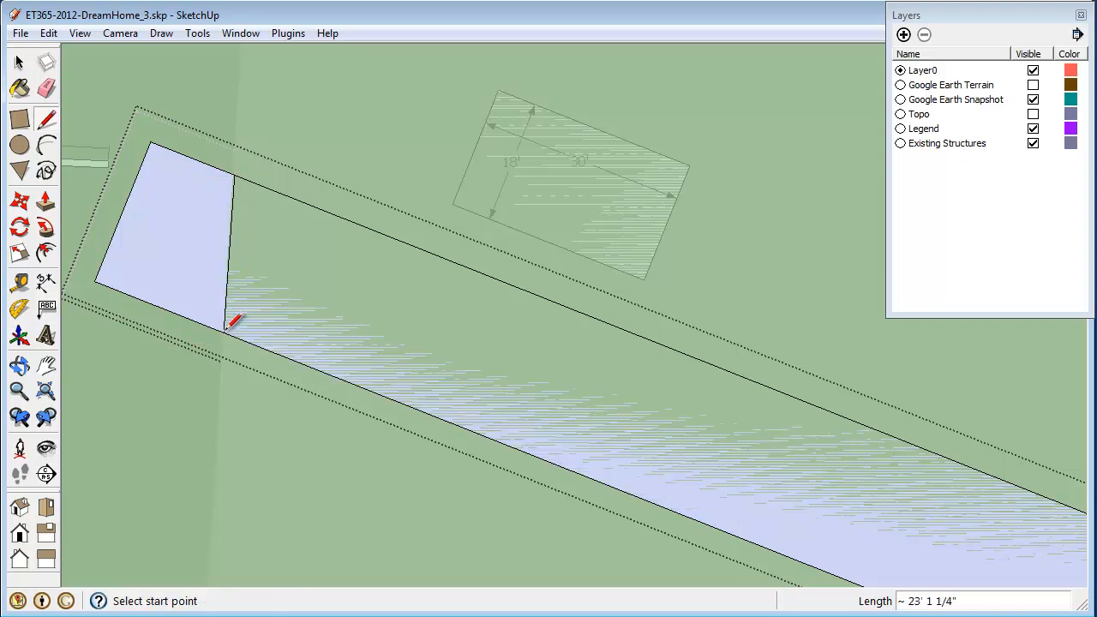
key("space")
left_click_drag(192, 139, 86, 300)
key("Delete")
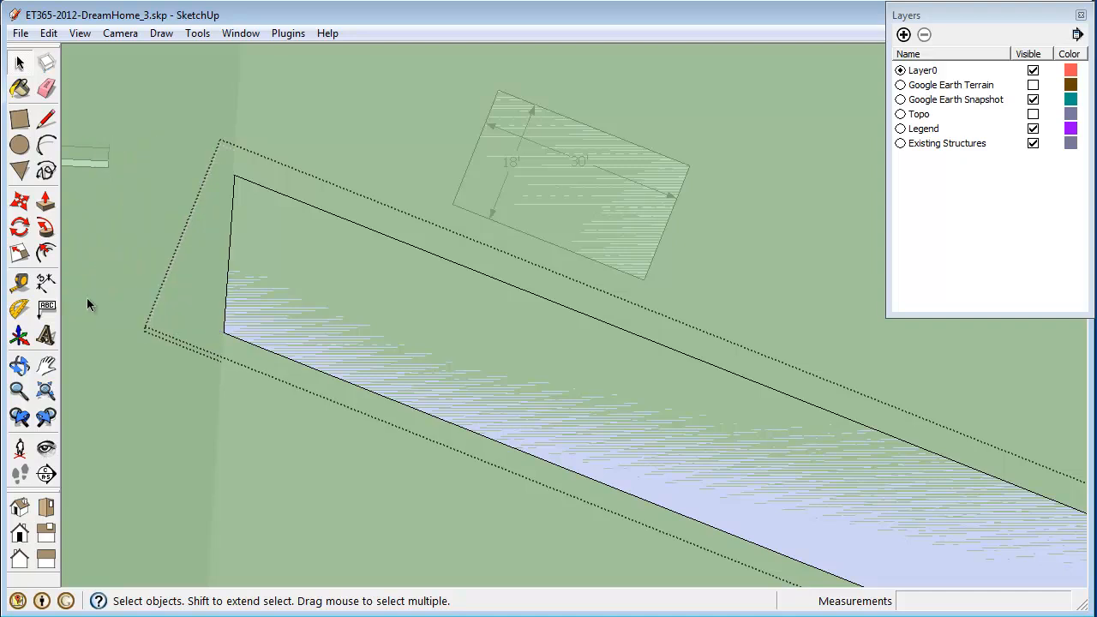
Draw a line across the road's east end along the snapshot's south border, delete the part beyond it, and close the group.
scroll(85, 282, "down", 4)
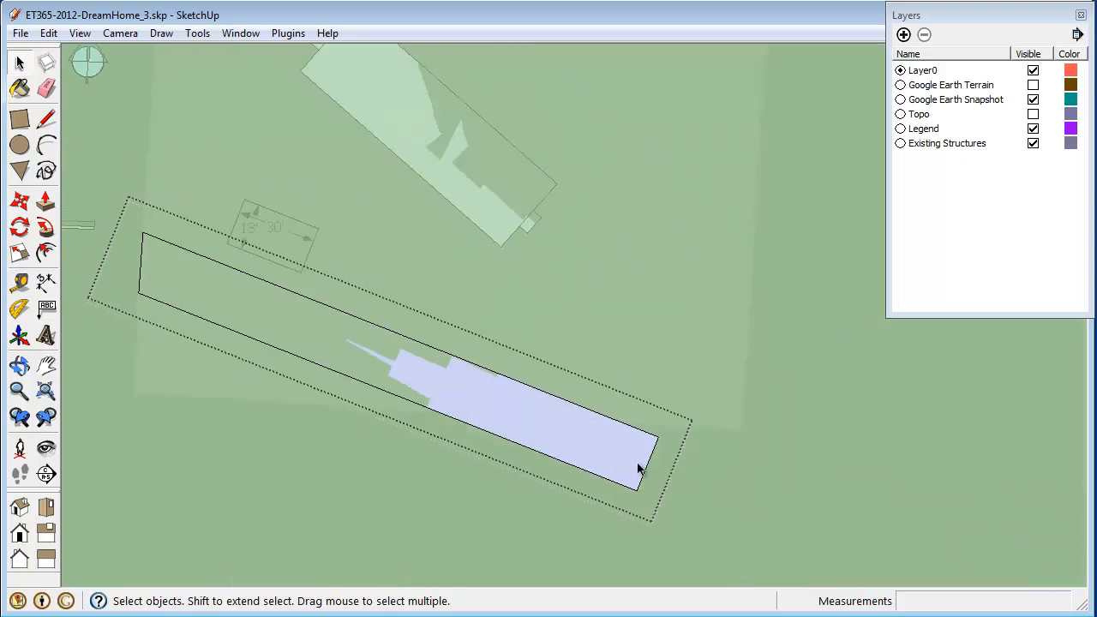
scroll(638, 467, "up", 2)
key("l")
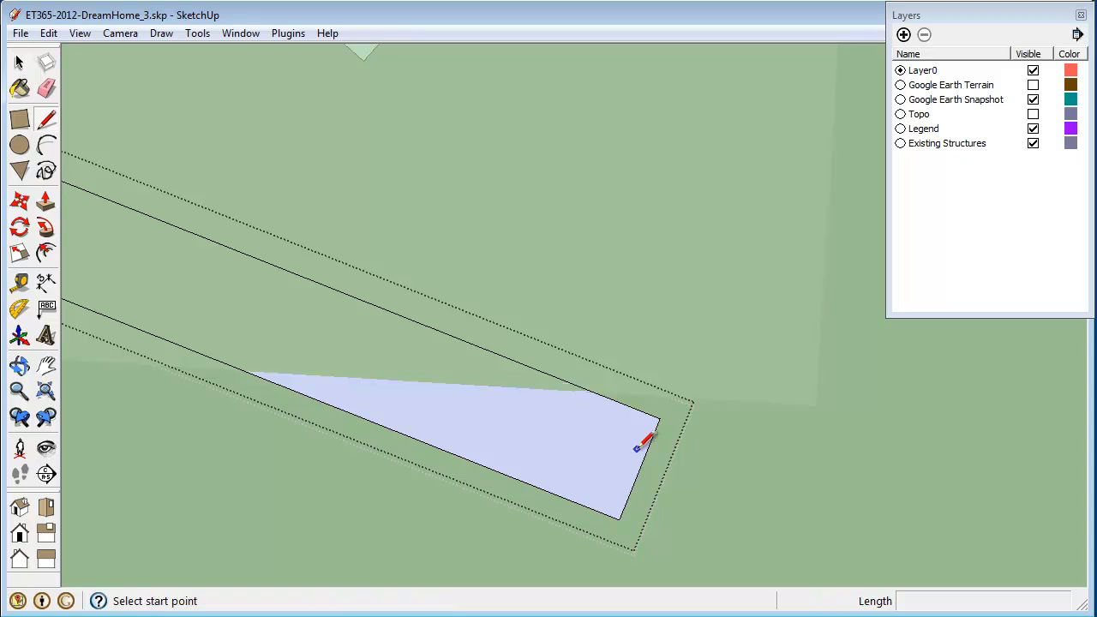
left_click(592, 392)
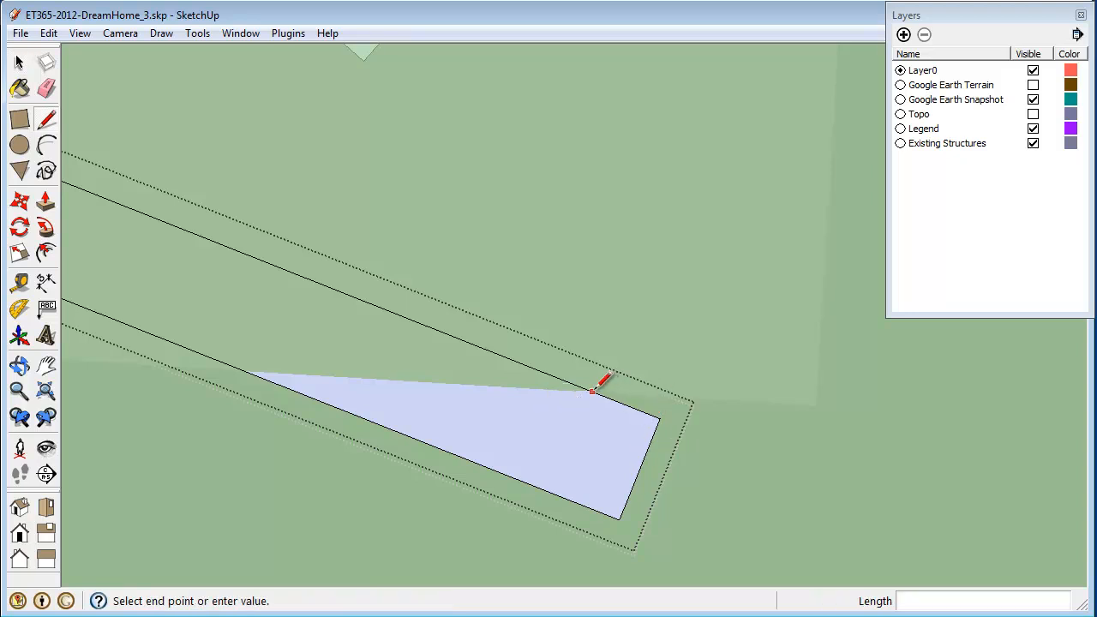
left_click(245, 370)
key("space")
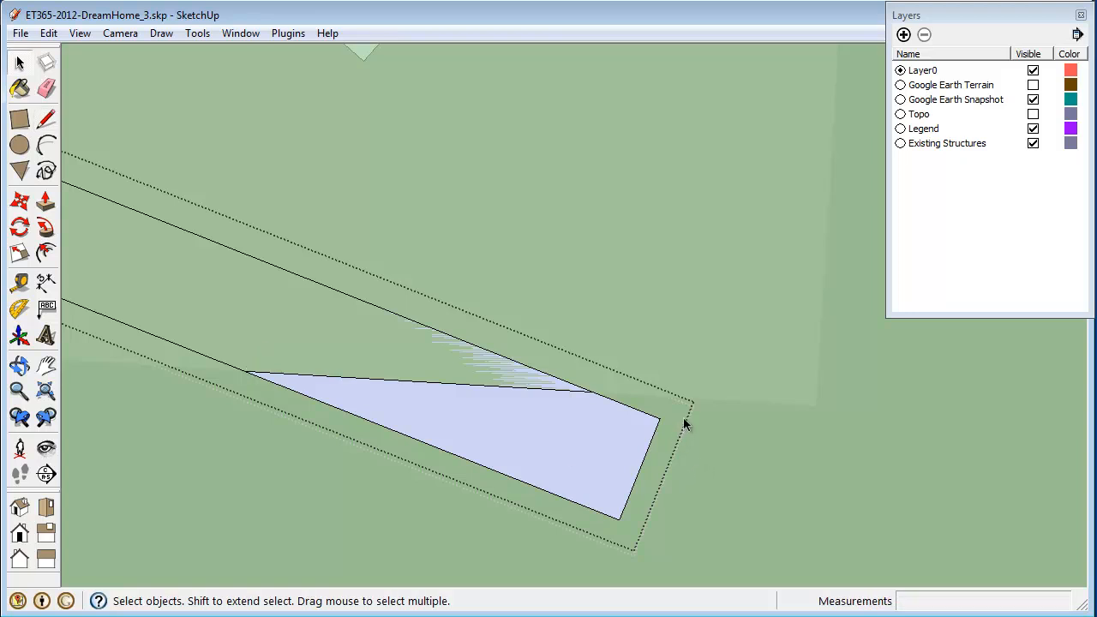
left_click(617, 506)
key("Delete")
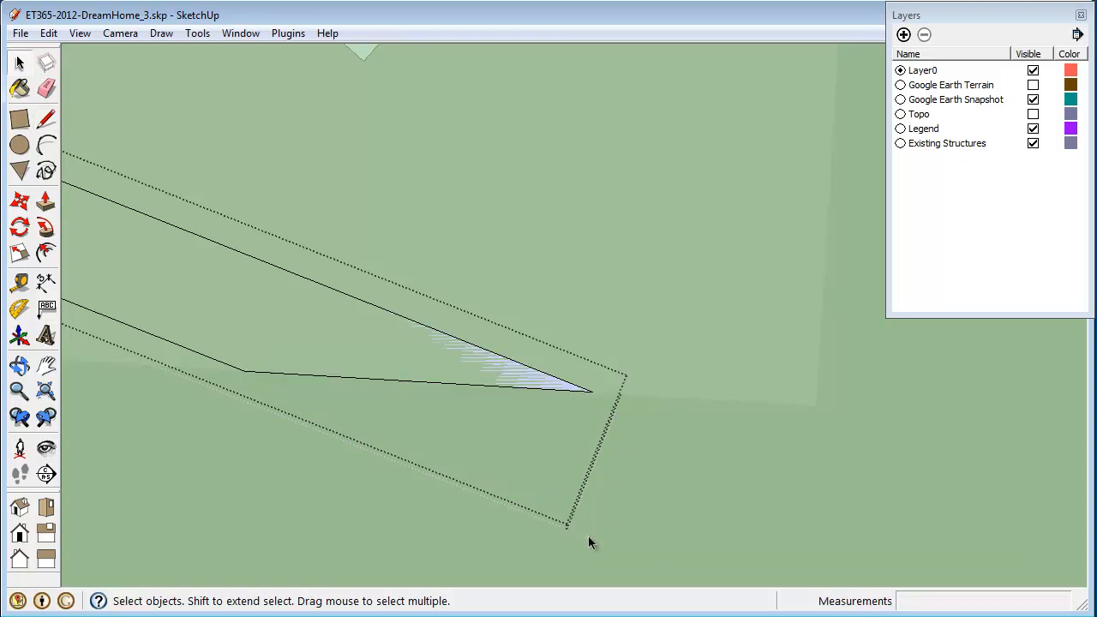
scroll(715, 506, "down", 3)
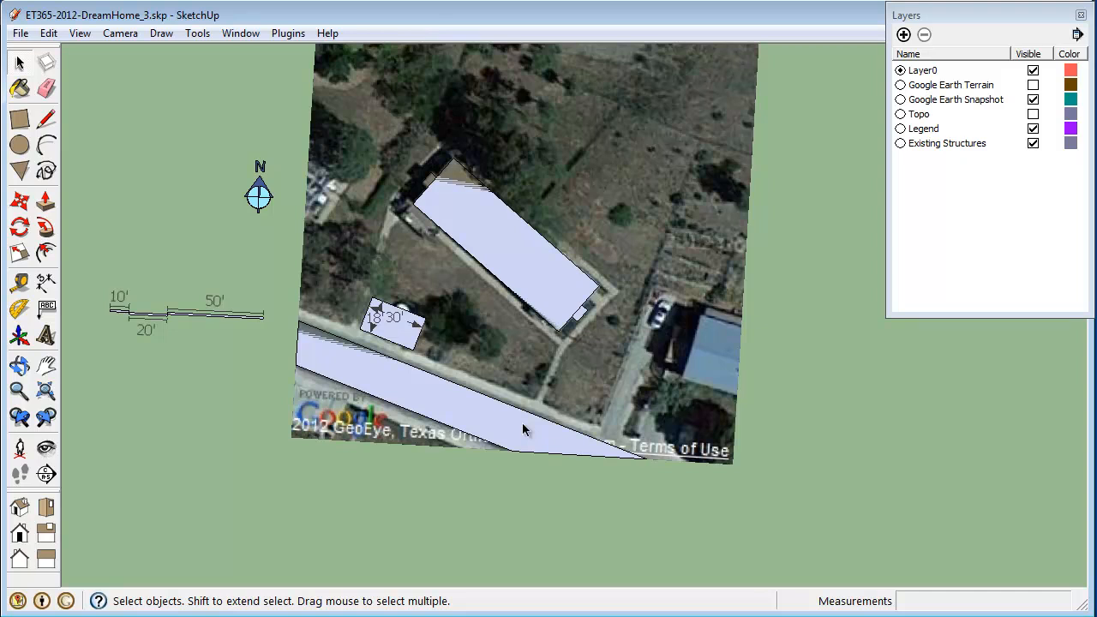
scroll(524, 430, "up", 2)
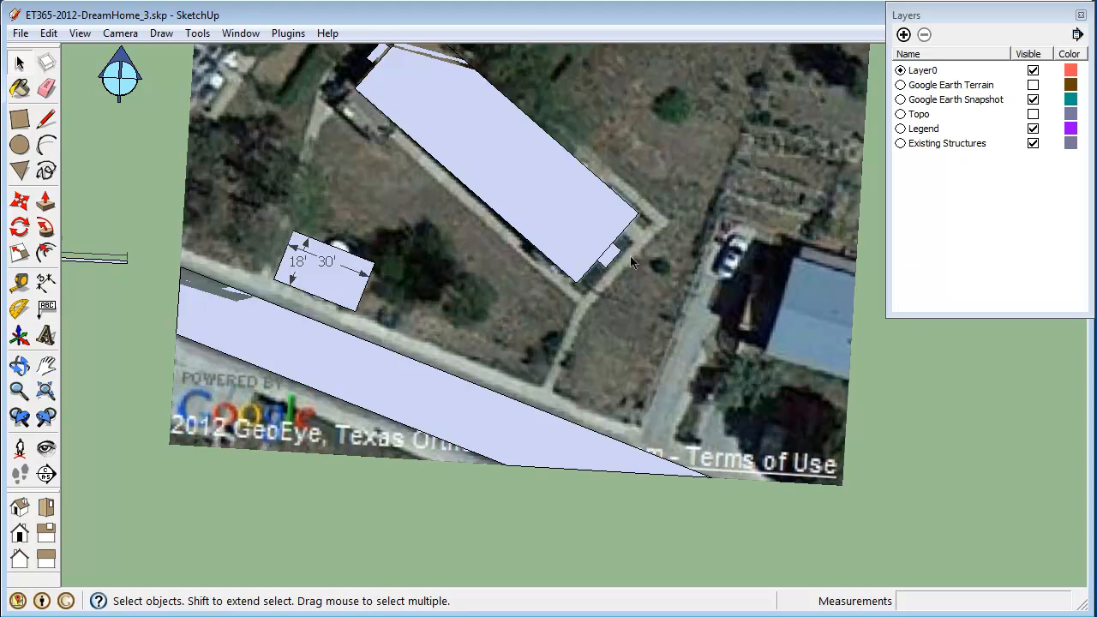
scroll(597, 425, "down", 2)
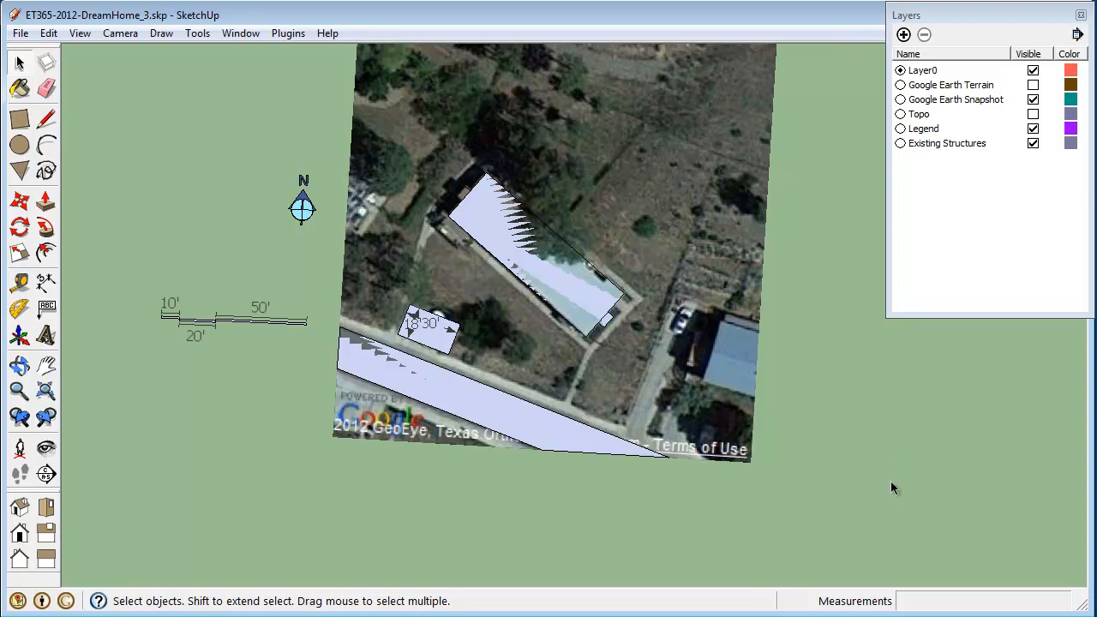
Draw a square about 79' 4" on a side in the empty area southeast of the snapshot and make it a group.
key("r")
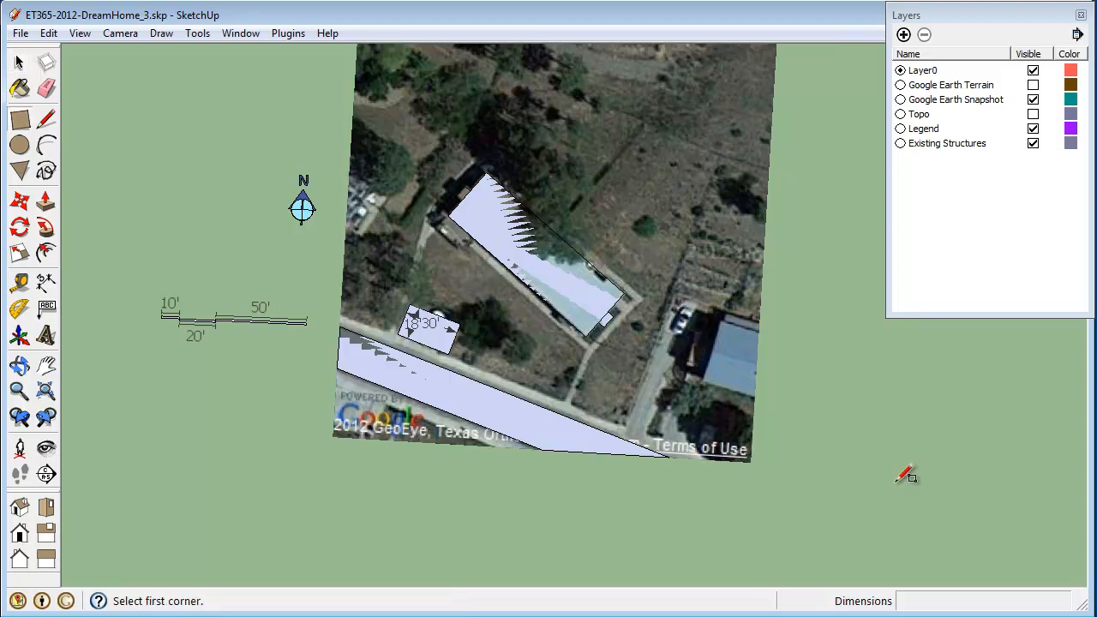
left_click(828, 370)
left_click(969, 517)
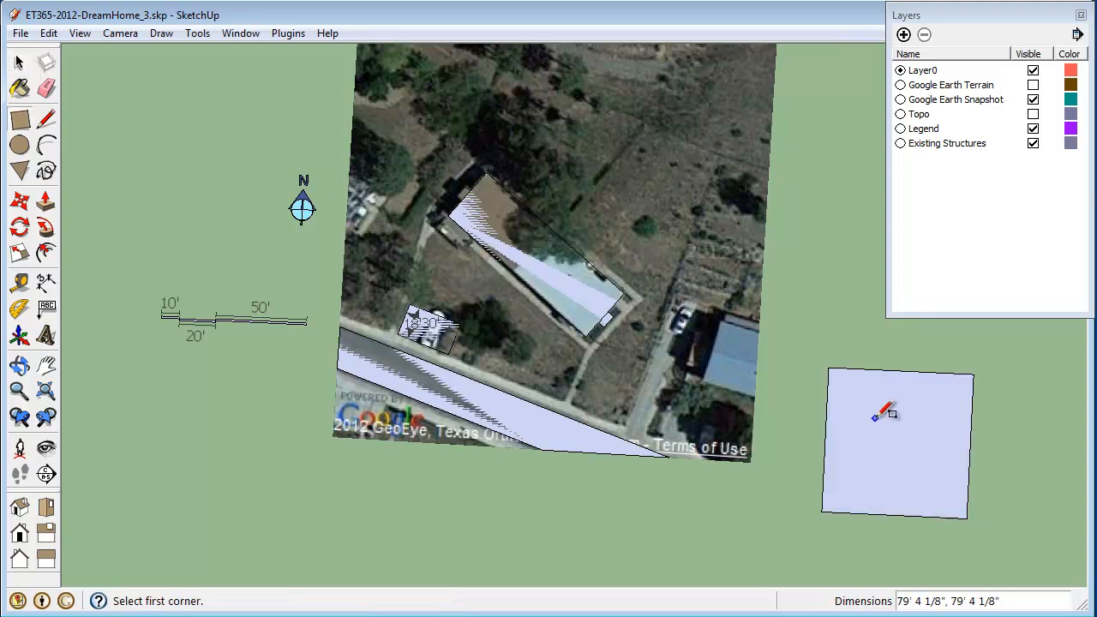
key("space")
left_click_drag(811, 341, 981, 536)
right_click(918, 465)
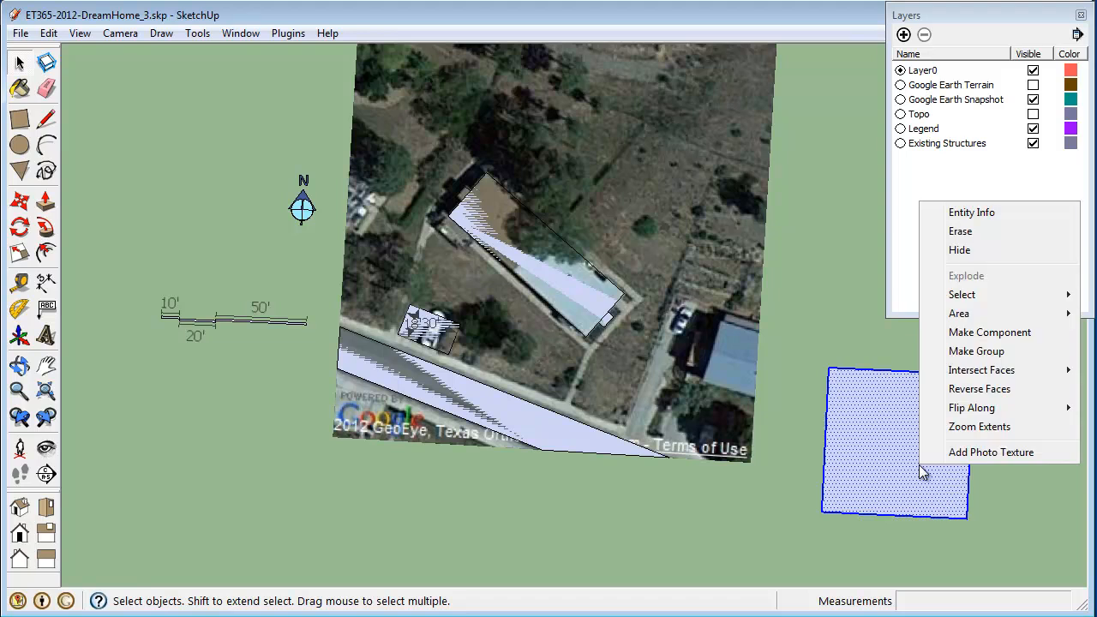
left_click(1012, 351)
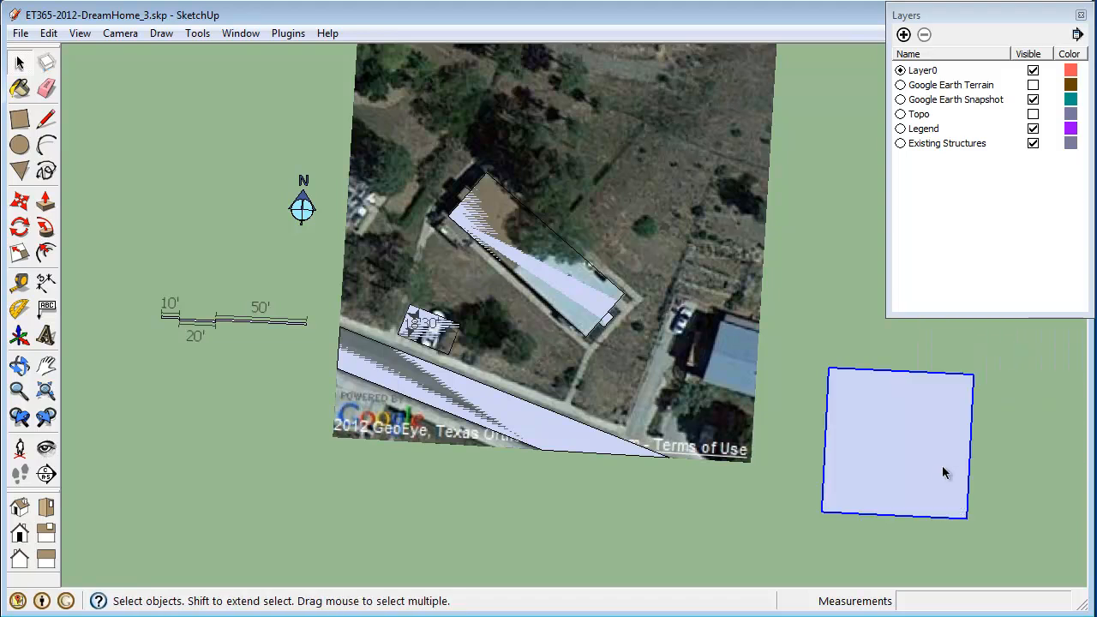
Move the square group about 185' 6" onto the snapshot northeast of the building and rotate it 19.2 degrees about its northeast corner.
key("m")
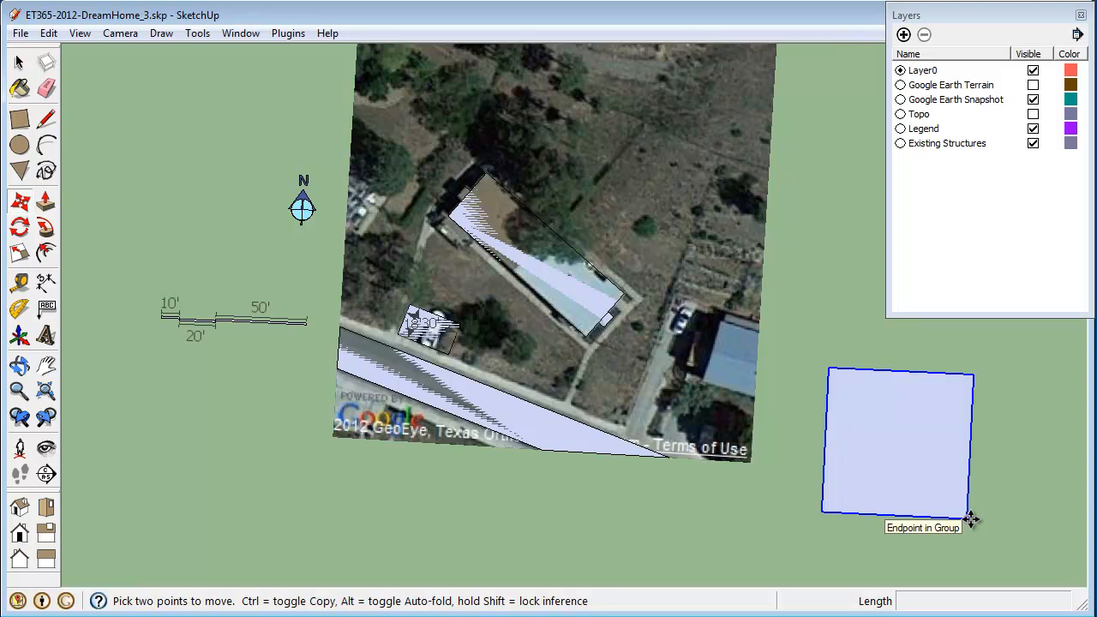
left_click(972, 372)
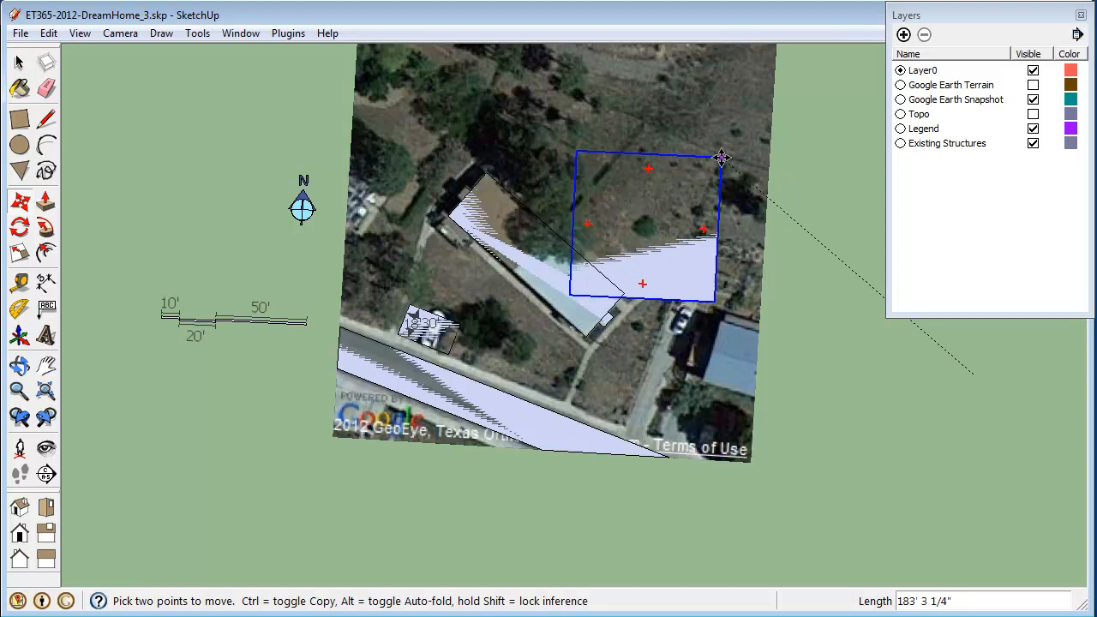
left_click(719, 153)
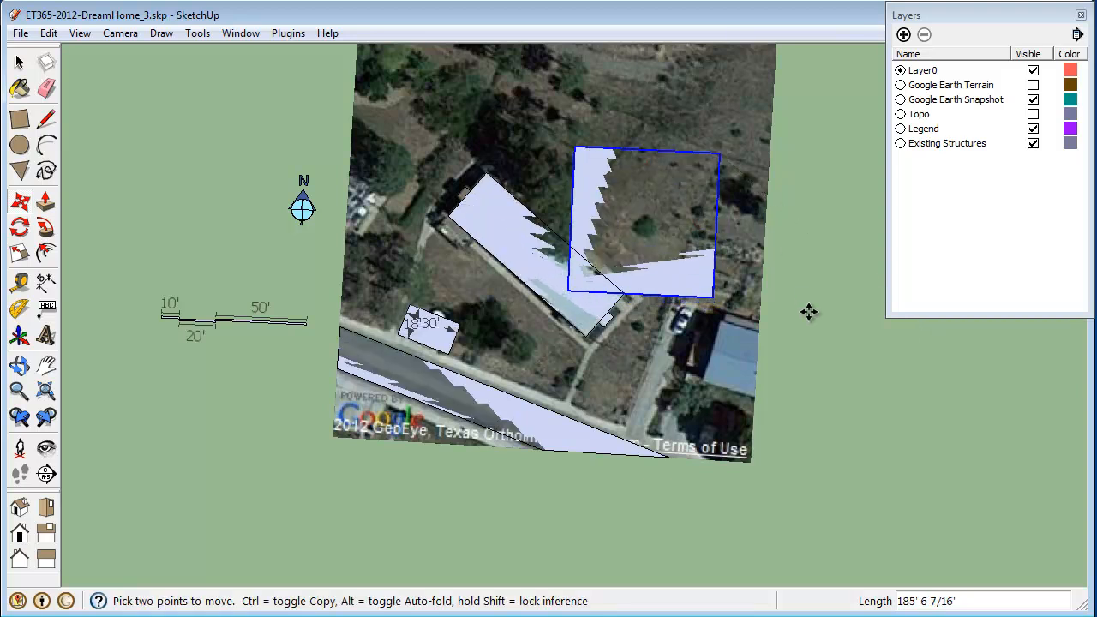
key("q")
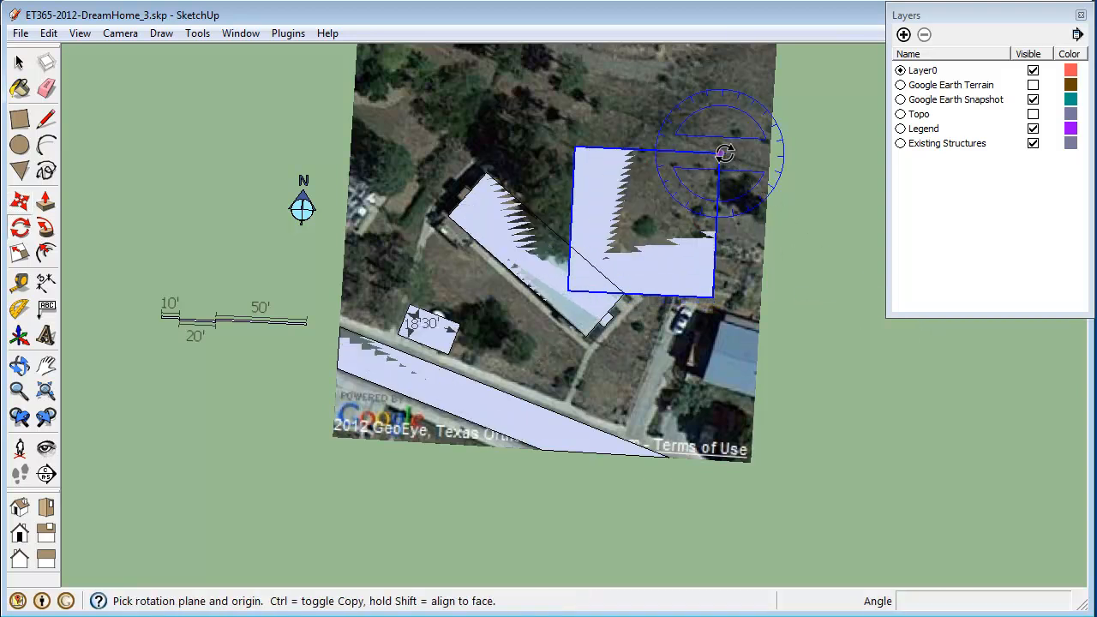
left_click(720, 152)
left_click(575, 150)
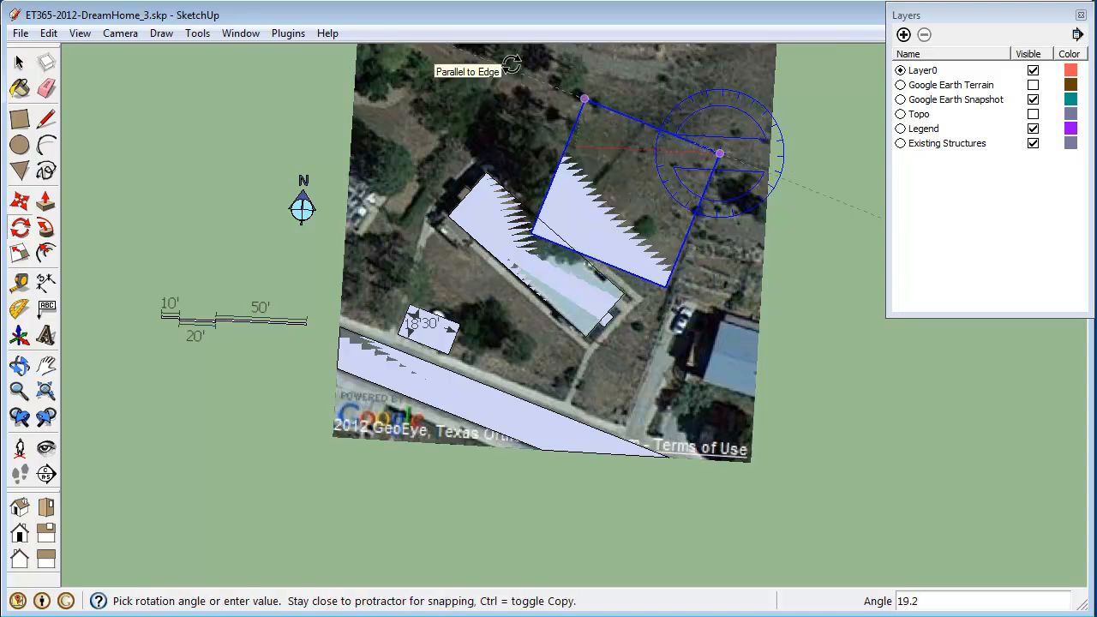
left_click(511, 64)
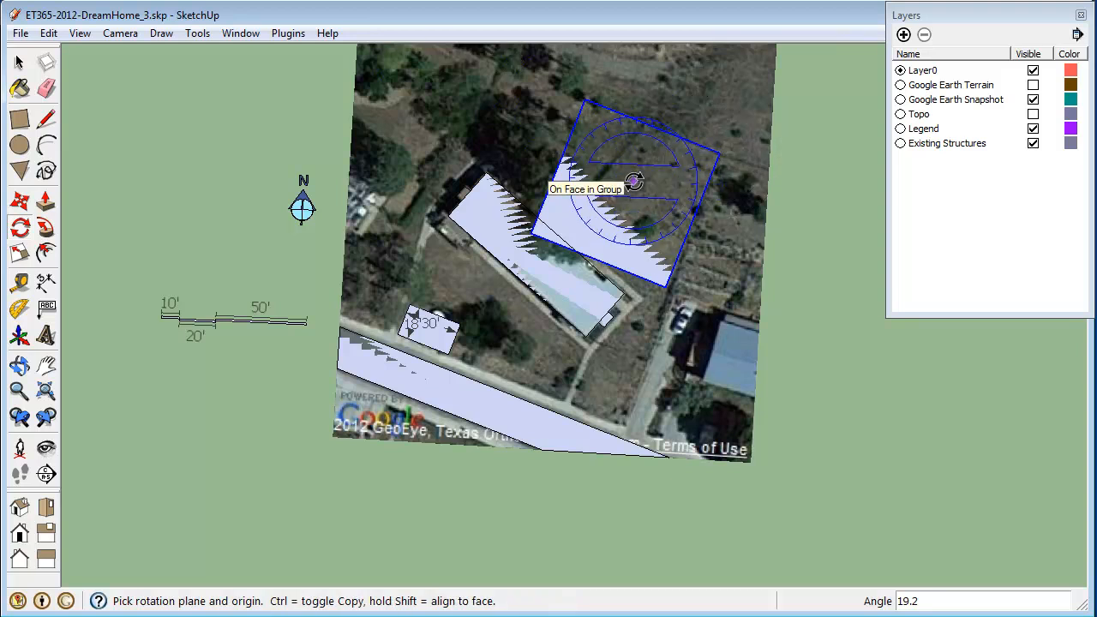
Scale the square group by 1.63 along red toward the west and by 2.00 along green toward the road.
key("s")
left_click_drag(557, 165, 473, 132)
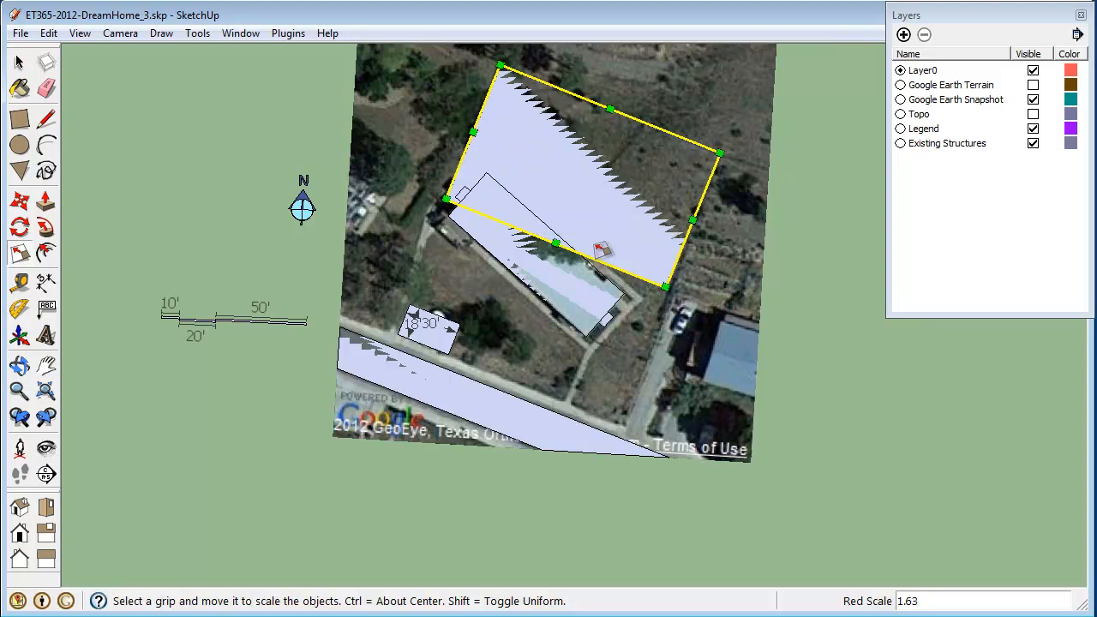
left_click_drag(555, 244, 502, 375)
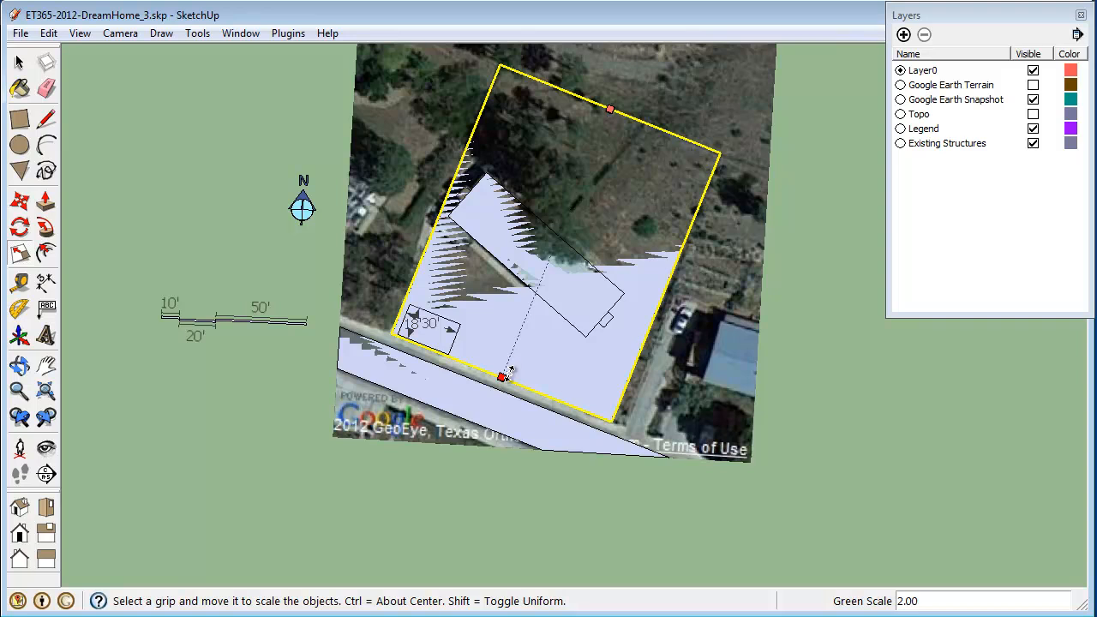
key("space")
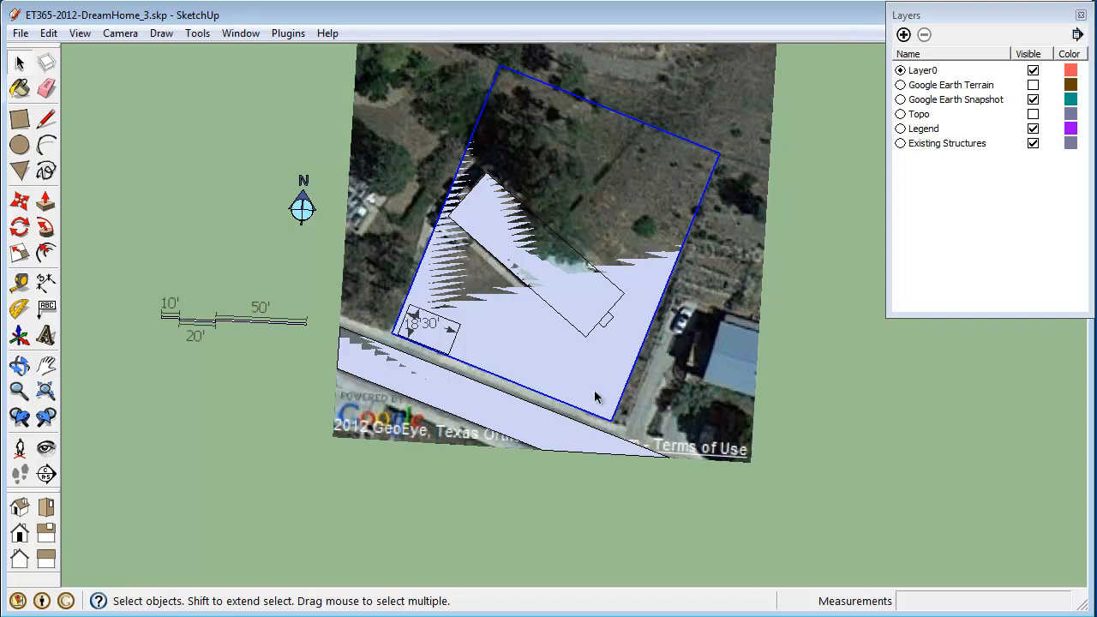
right_click(523, 334)
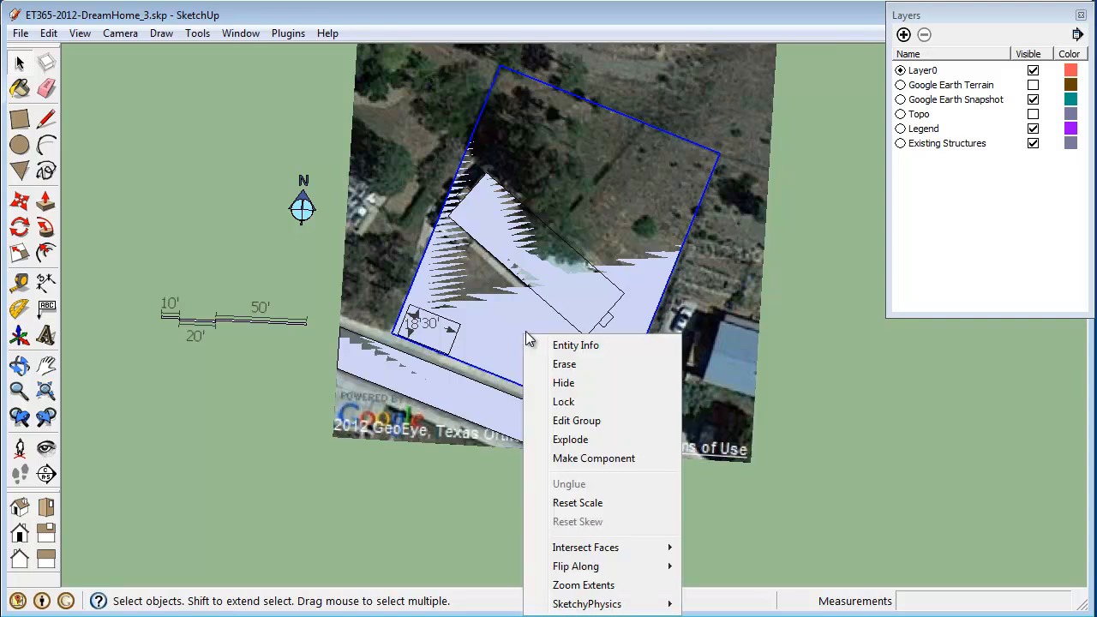
left_click(609, 421)
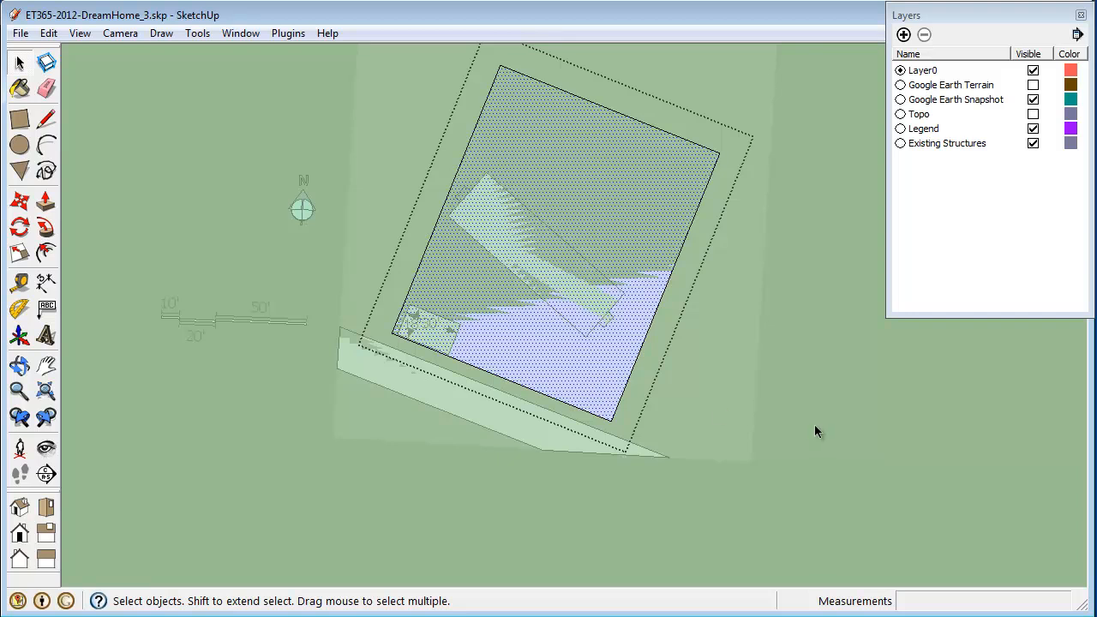
left_click(815, 432)
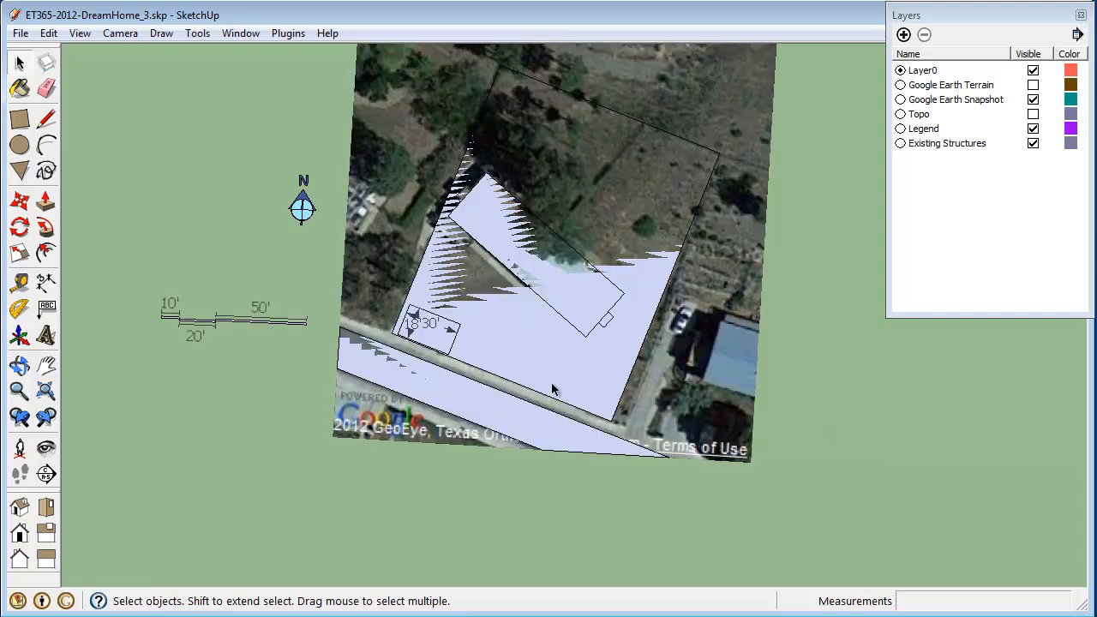
Place a guide about 166' 8" long from the lot's northeast corner to the road edge beside the driveway.
key("t")
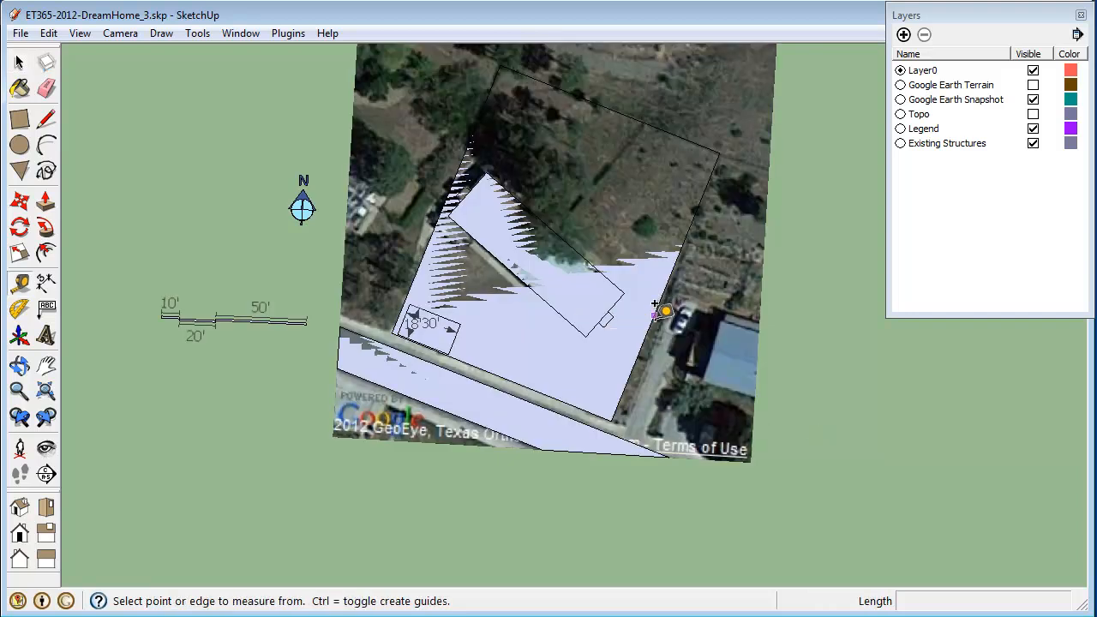
left_click(723, 139)
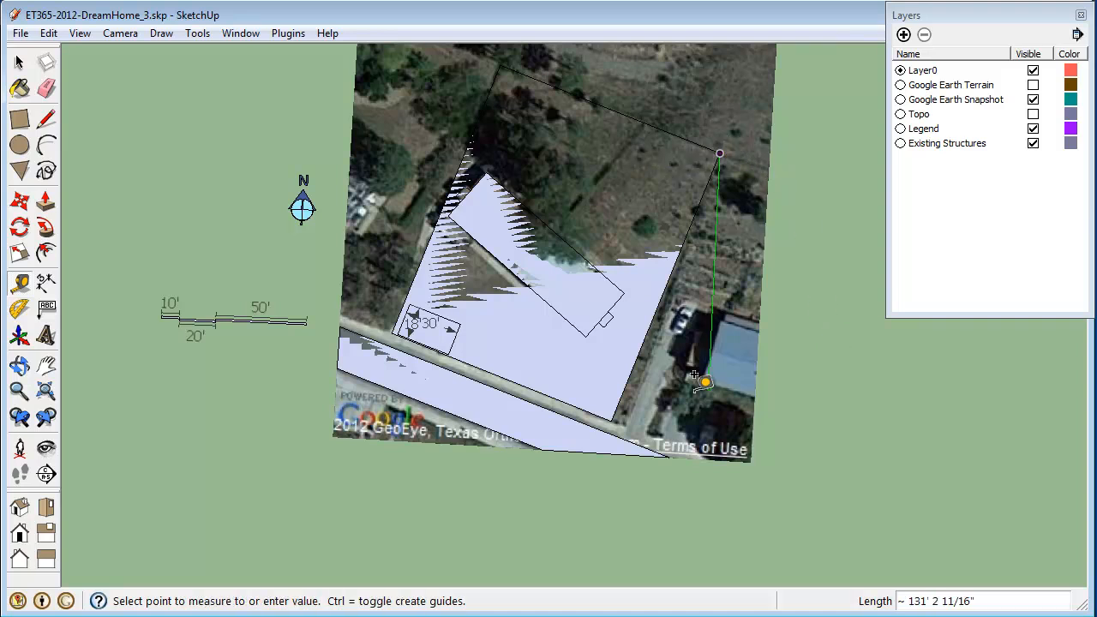
left_click(624, 423)
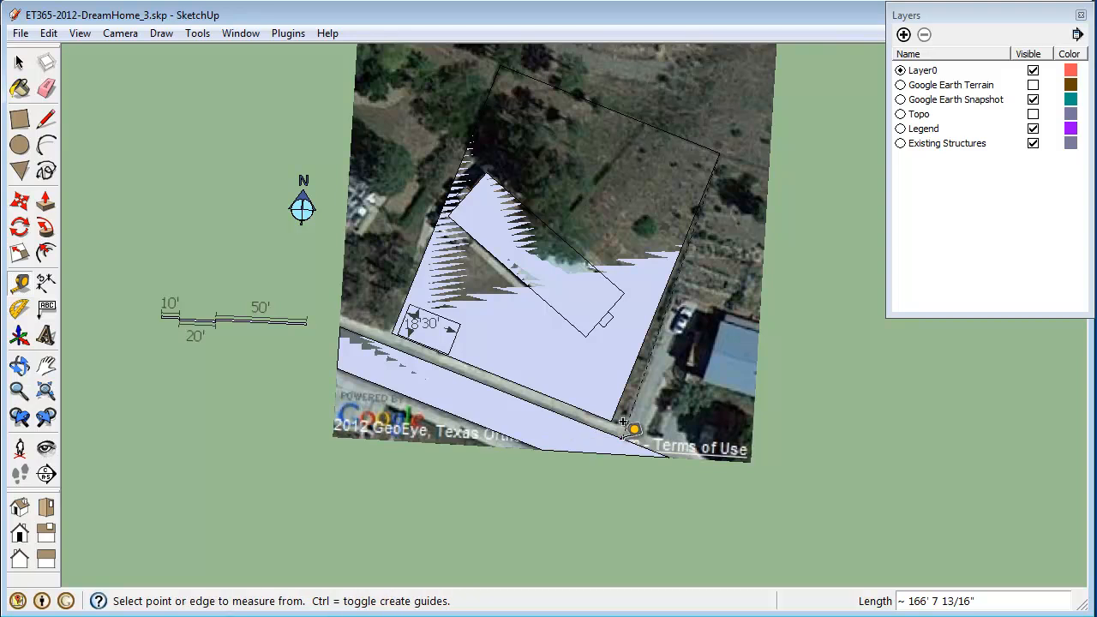
scroll(624, 423, "up", 5)
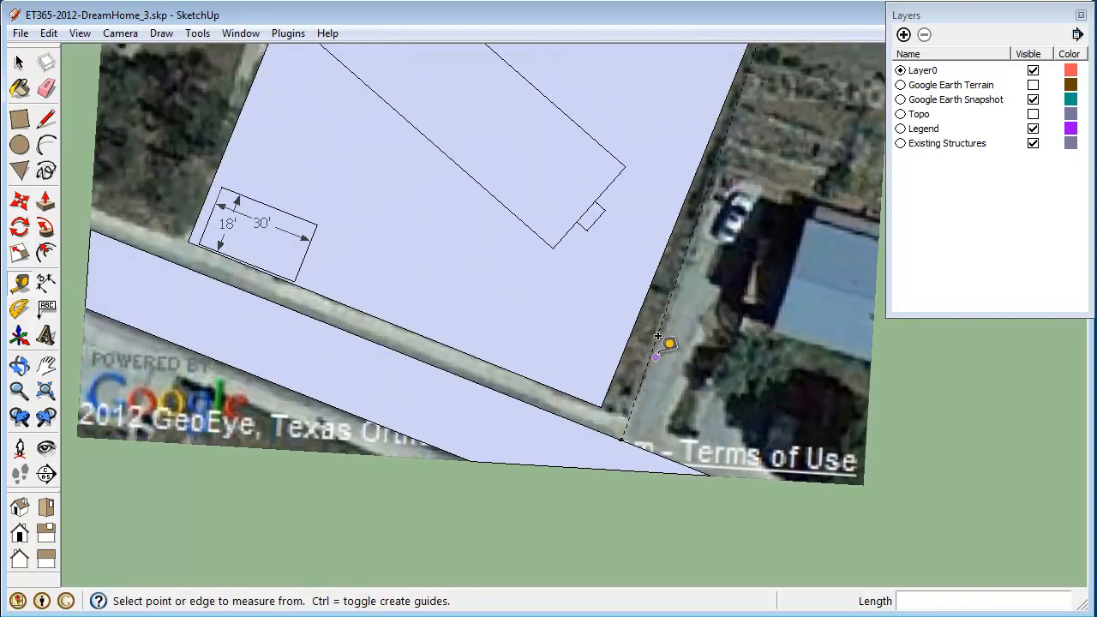
scroll(623, 430, "down", 4)
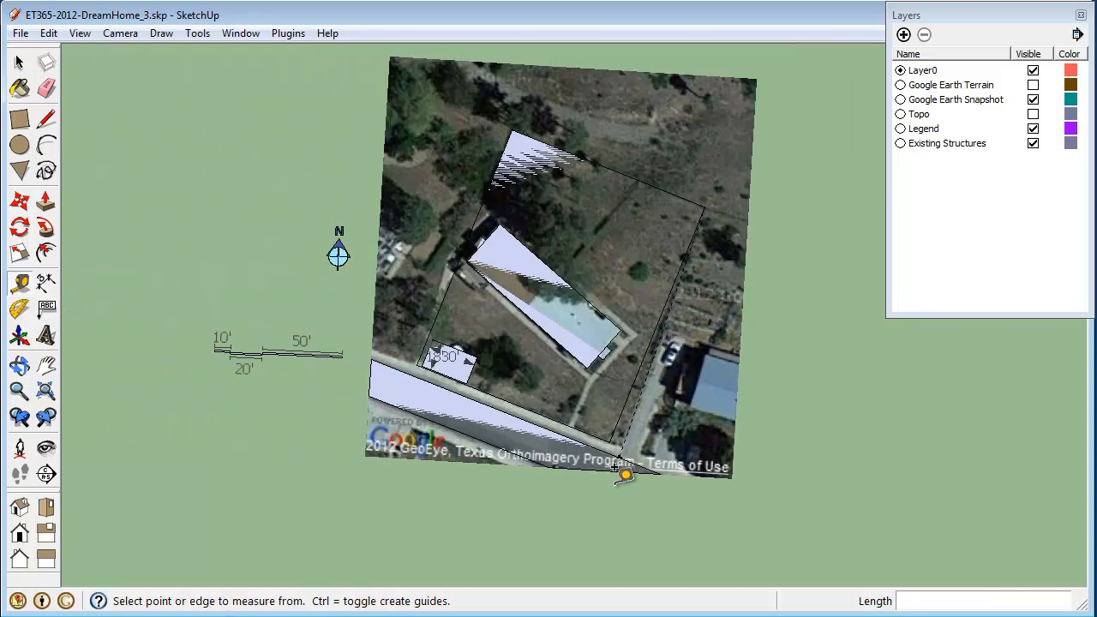
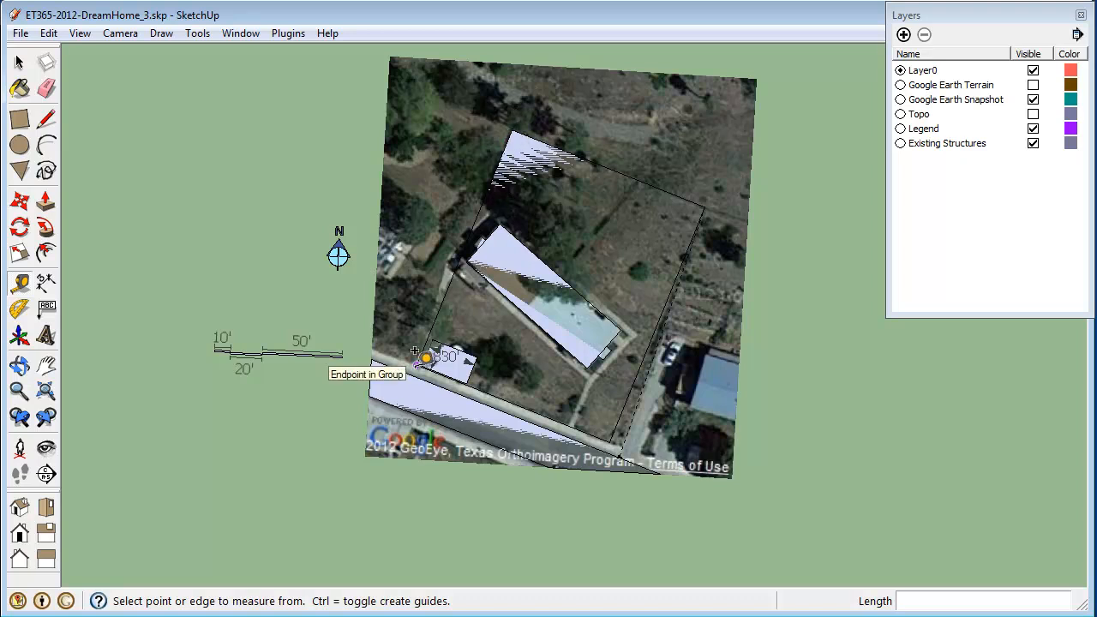
Place a guide about 163' long from the lot's northwest corner to the snapshot's west border, and another along the road joining both guides' south ends.
left_click(512, 114)
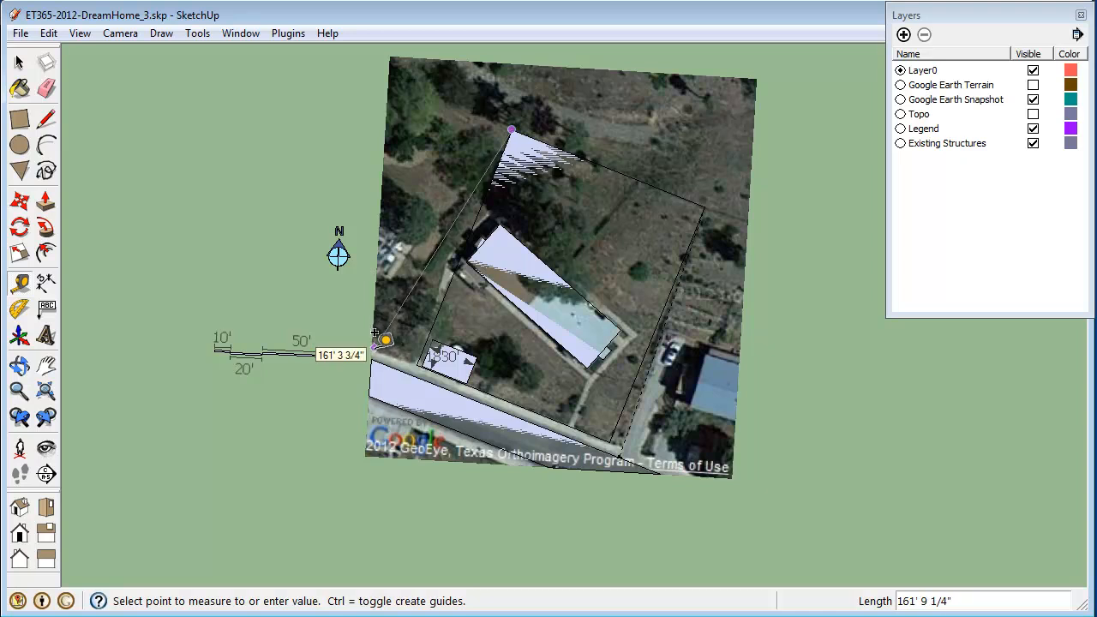
left_click(374, 334)
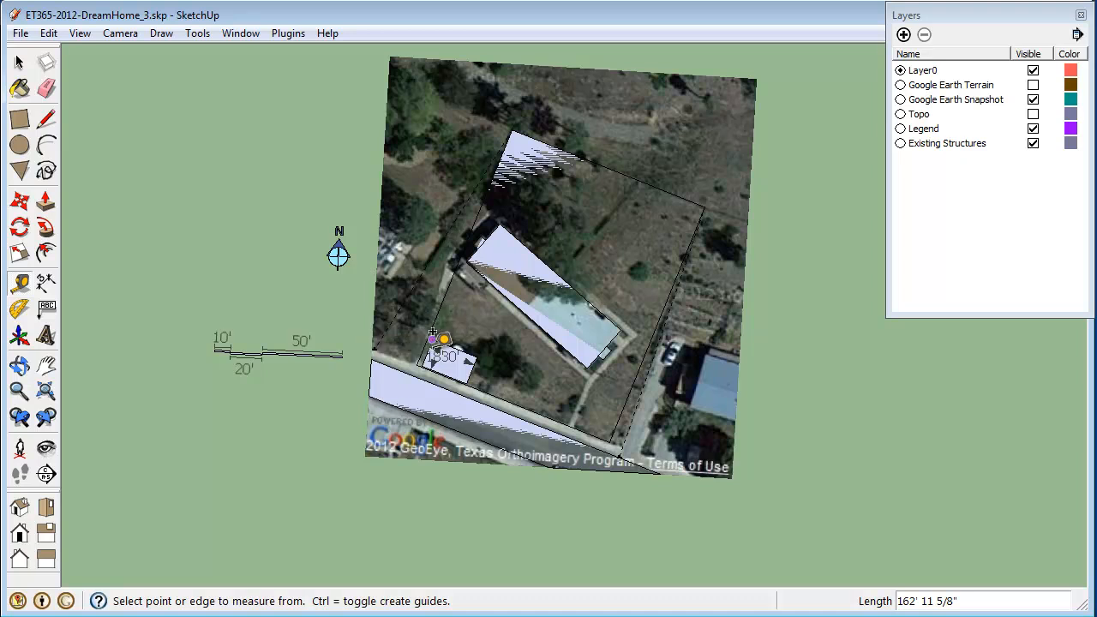
left_click(373, 349)
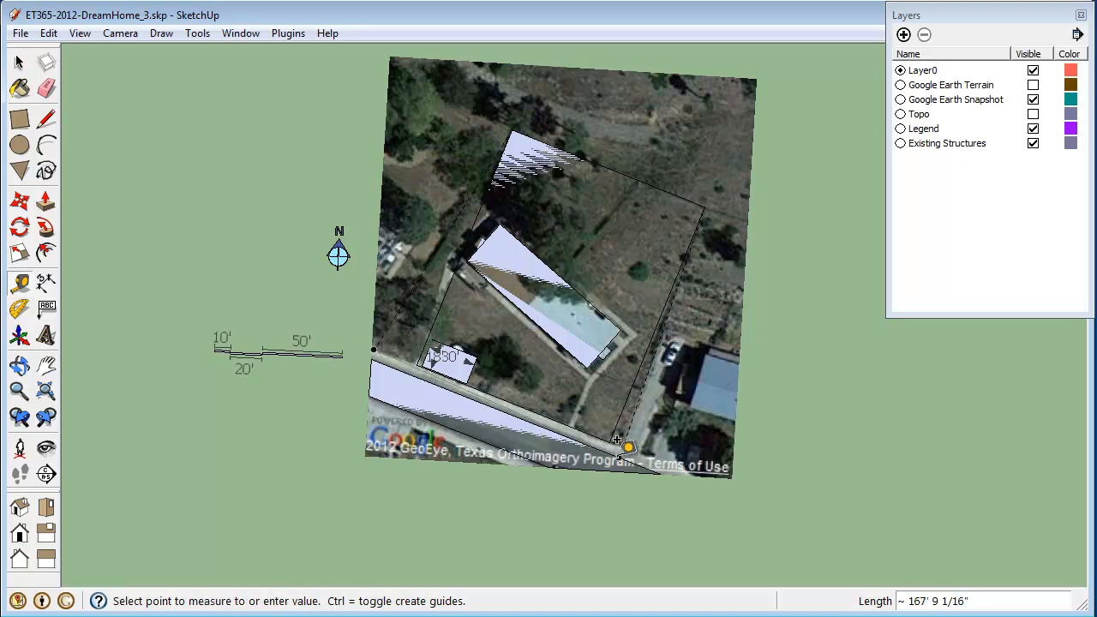
left_click(618, 451)
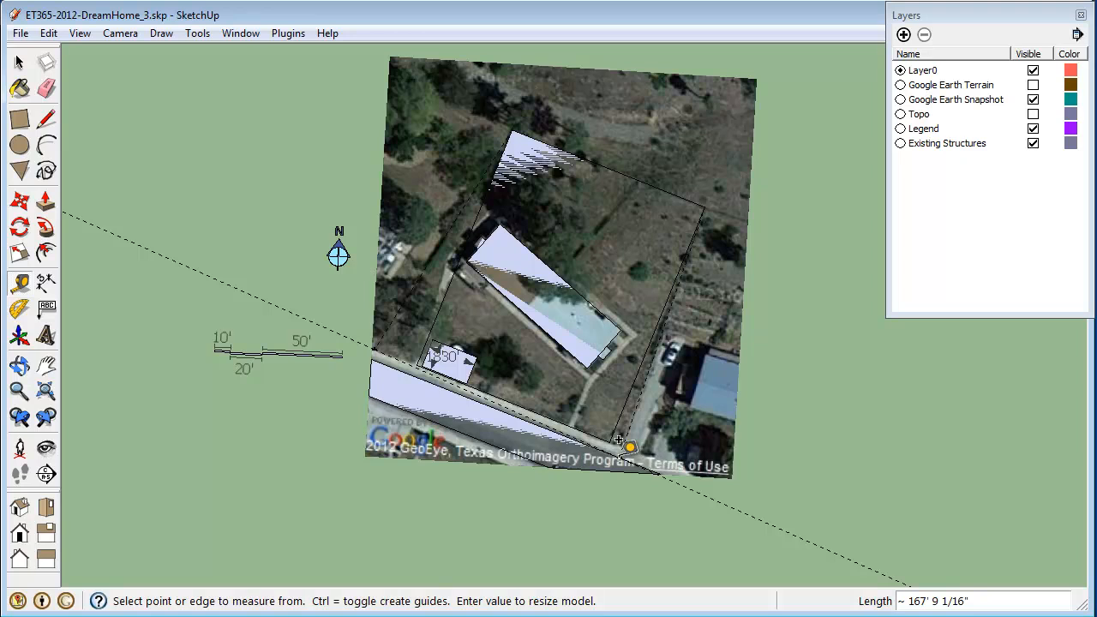
Place a guide about 130' 2" long along the lot's north edge, from the northeast to the northwest corner.
left_click(704, 207)
left_click(517, 115)
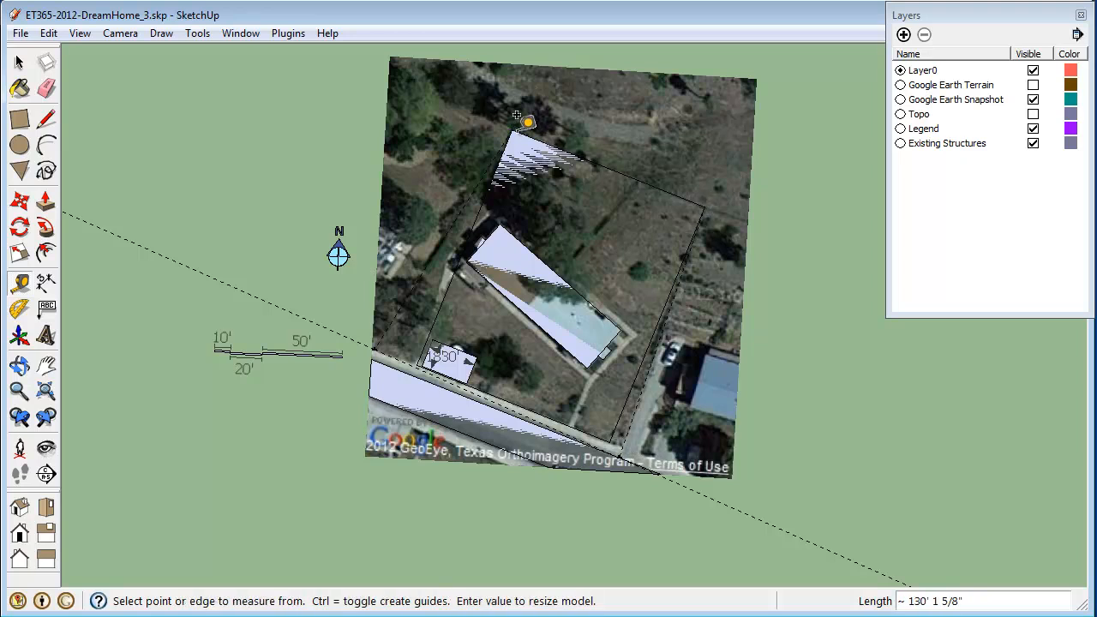
key("space")
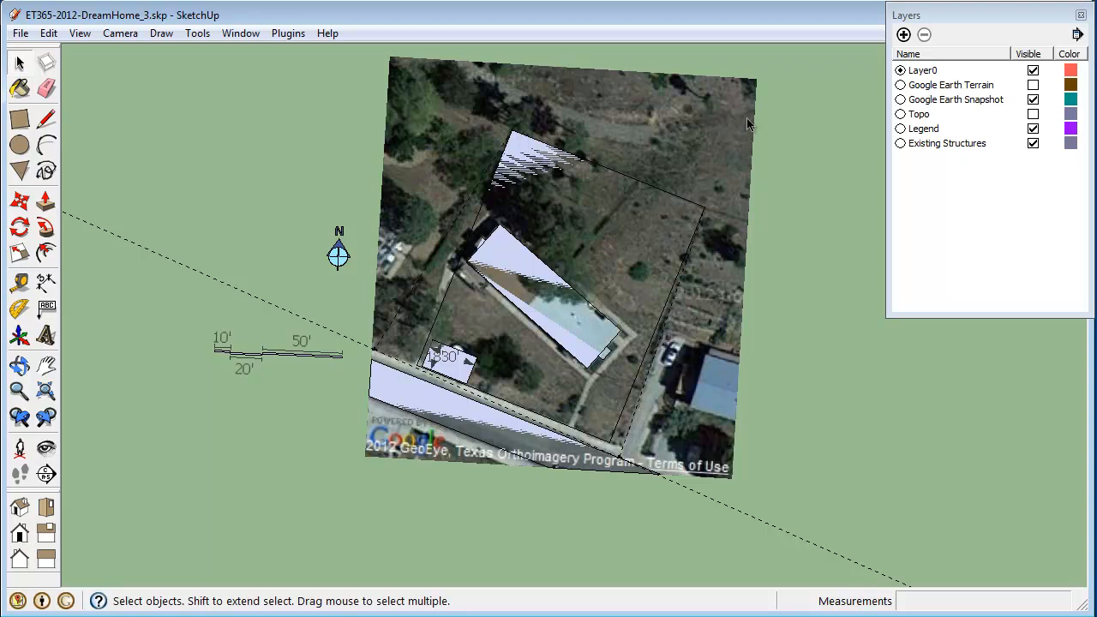
Hide the Google Earth Snapshot layer and open the lot group for editing.
left_click(1033, 100)
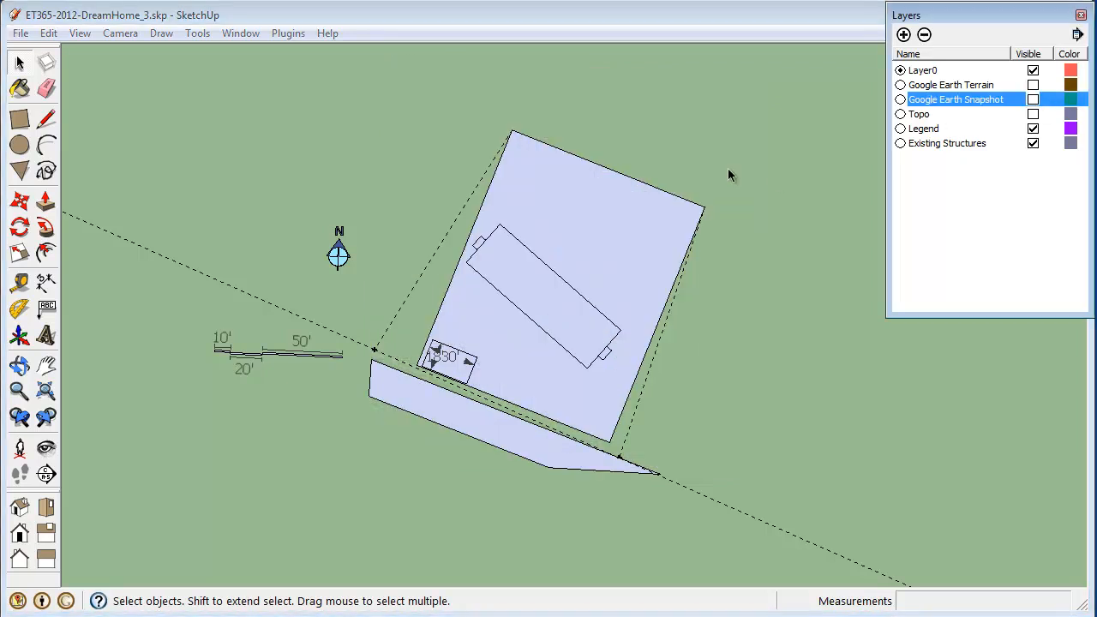
left_click(594, 409)
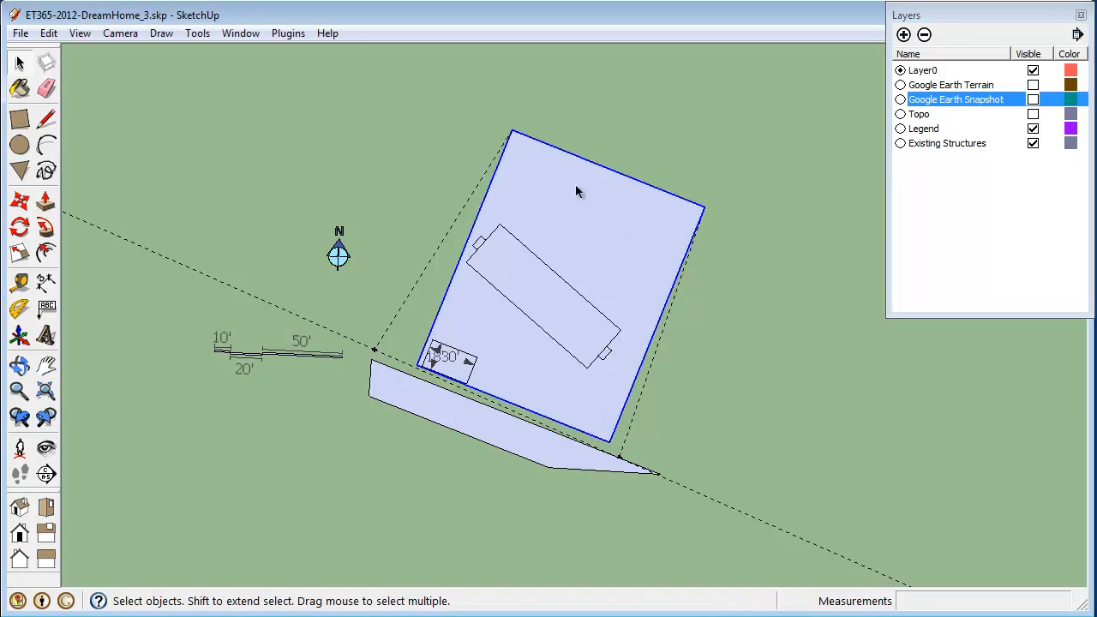
right_click(610, 205)
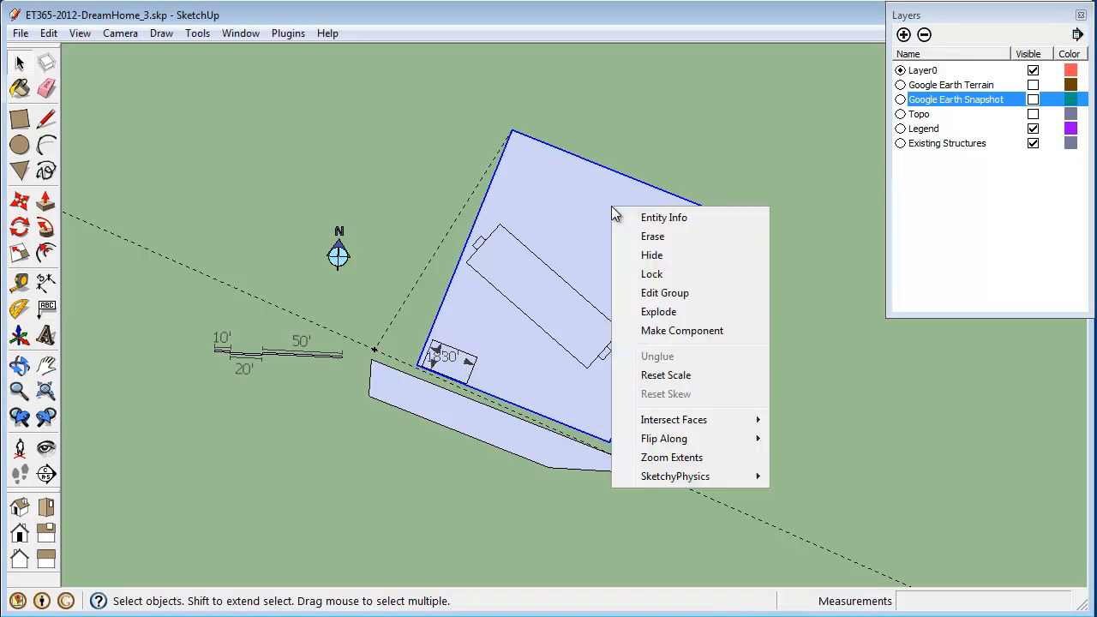
left_click(665, 293)
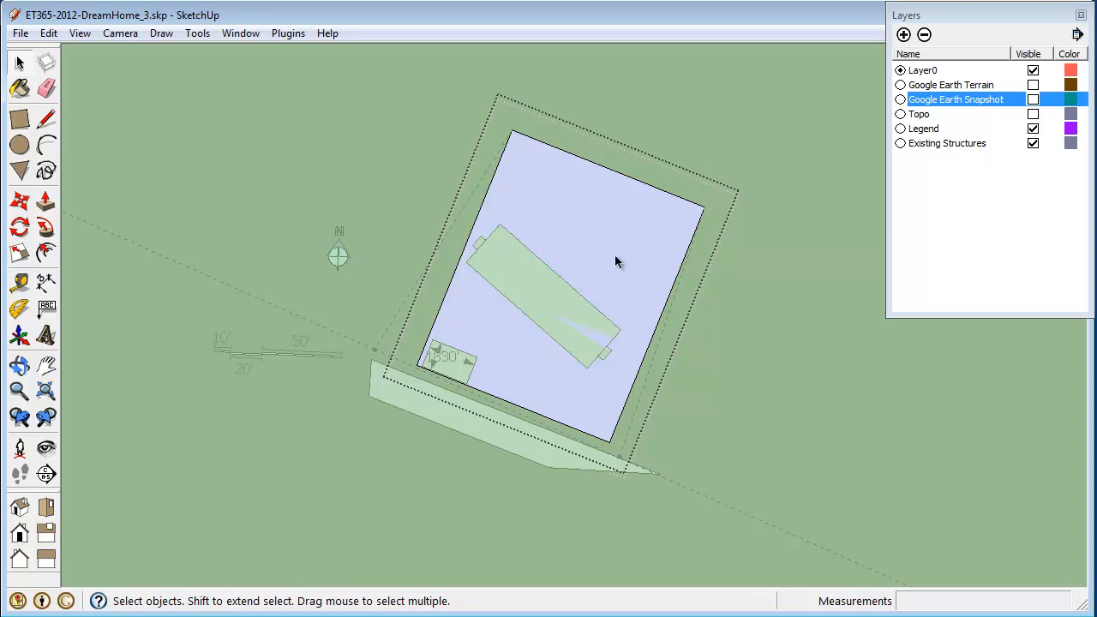
scroll(616, 275, "up", 5)
scroll(284, 178, "down", 2)
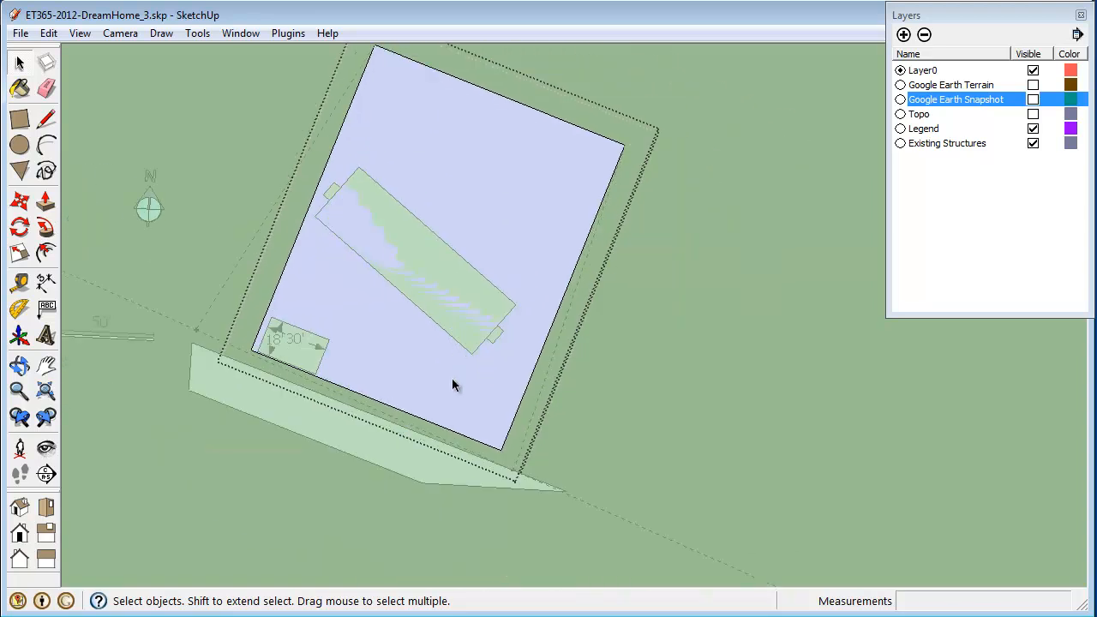
scroll(463, 394, "up", 2)
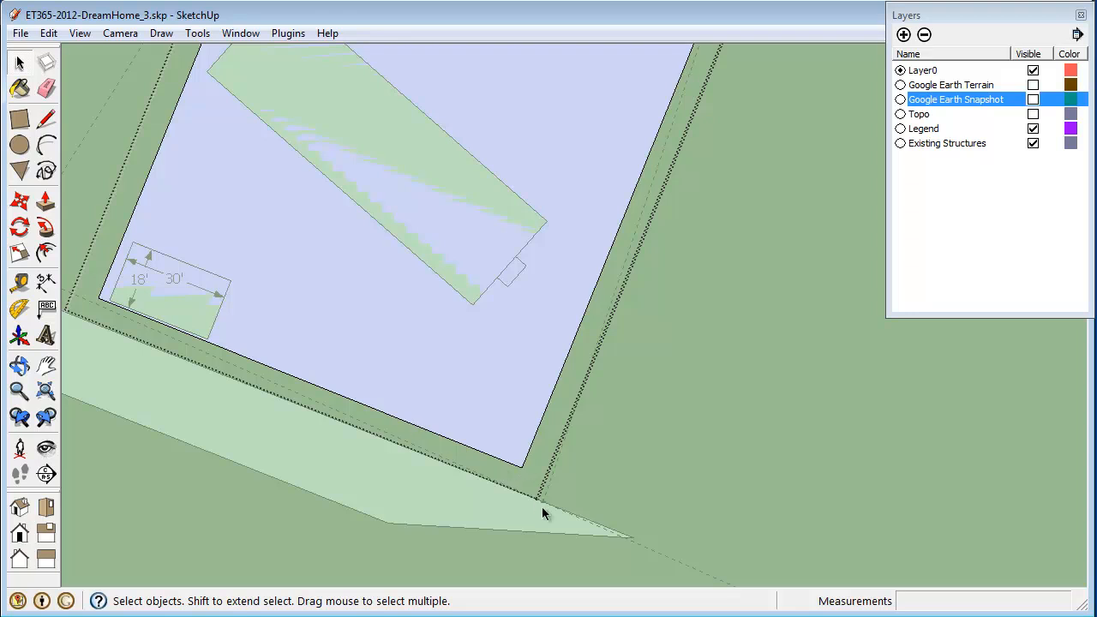
scroll(543, 498, "down", 2)
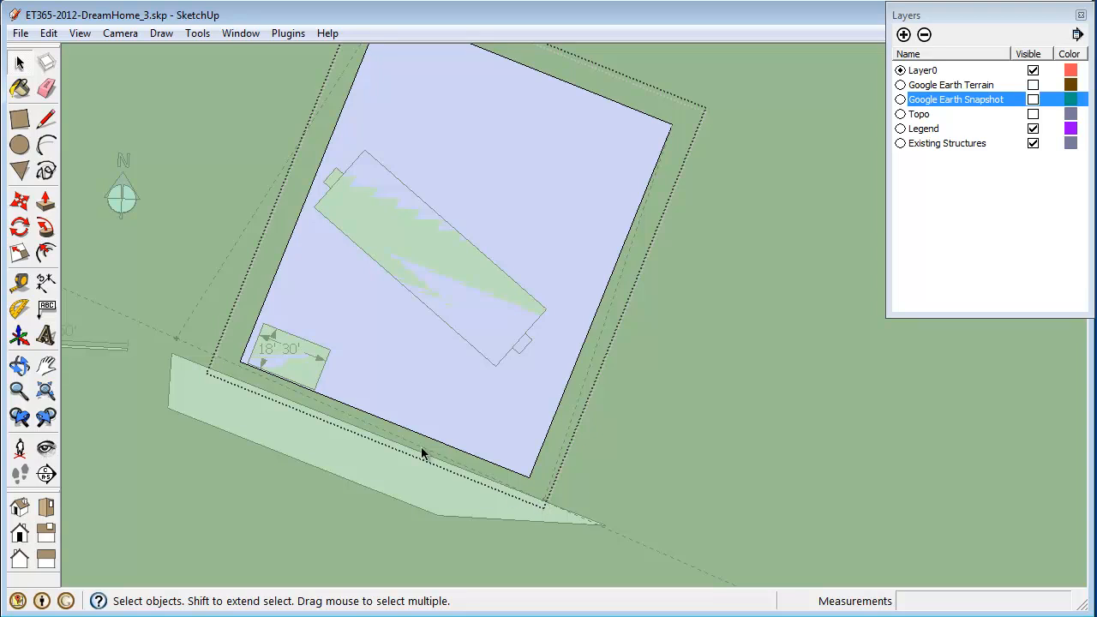
Move the lot's south edge so its east end meets the end of the east guide at the road.
scroll(551, 521, "up", 3)
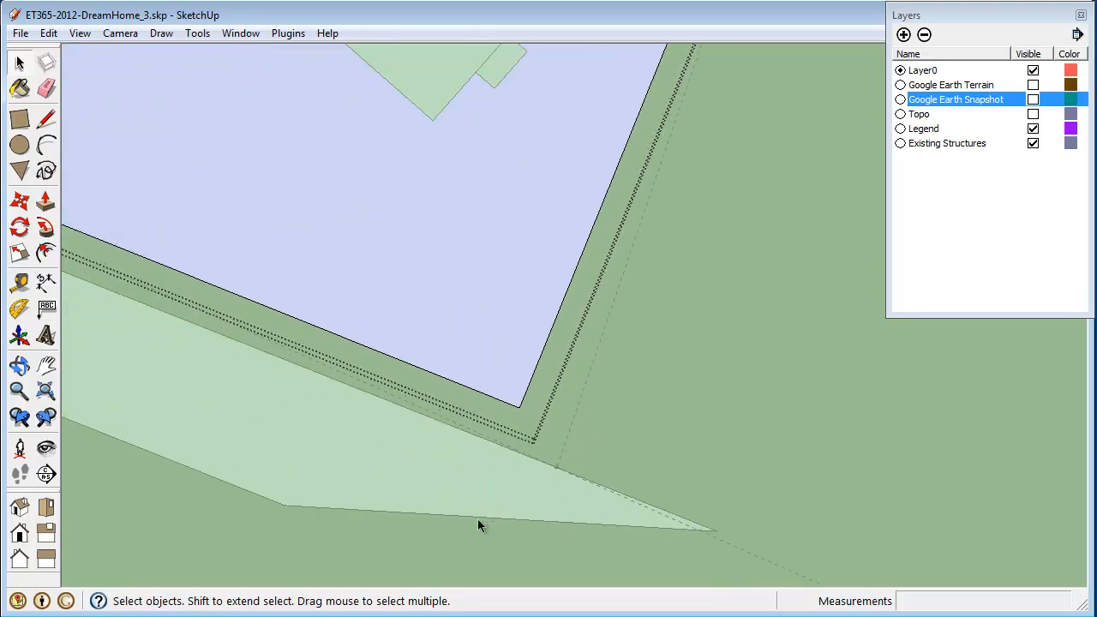
left_click(518, 404)
key("m")
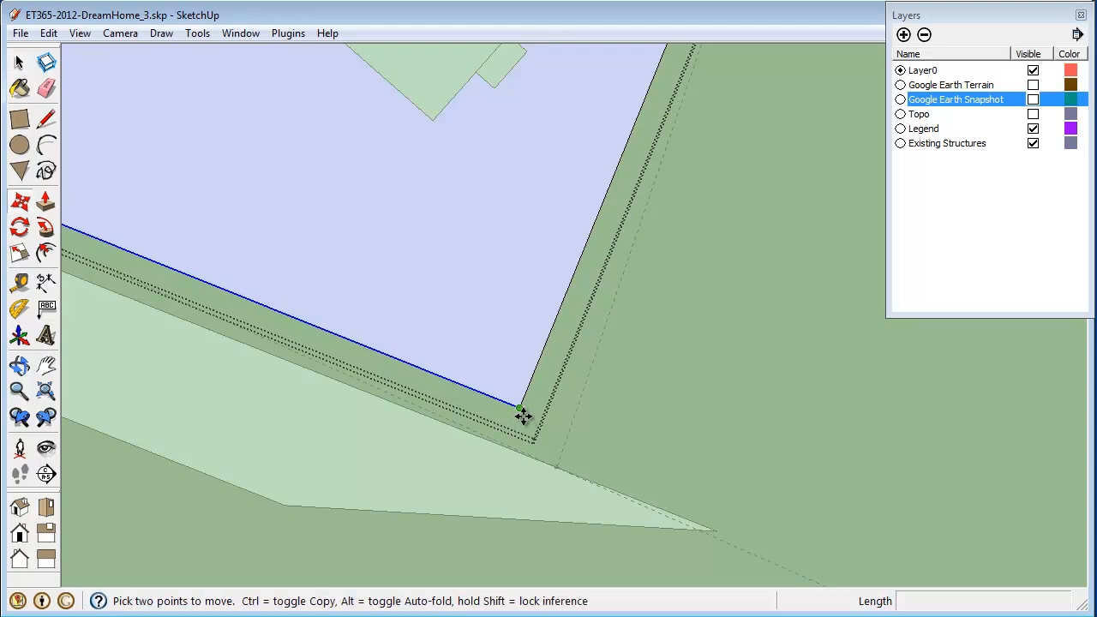
scroll(521, 411, "up", 2)
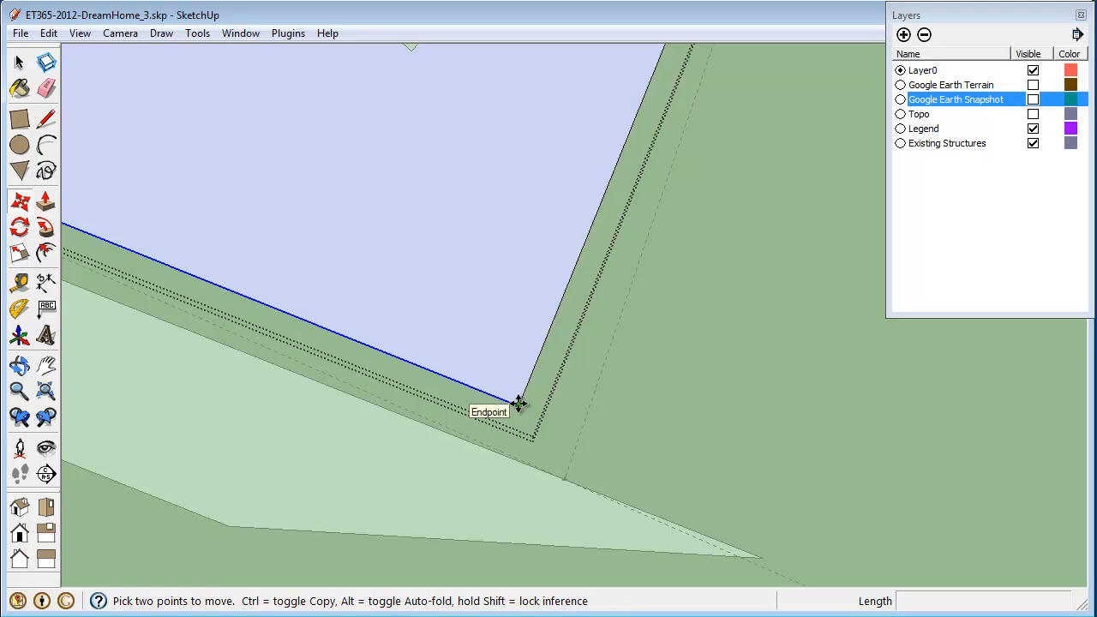
left_click(518, 403)
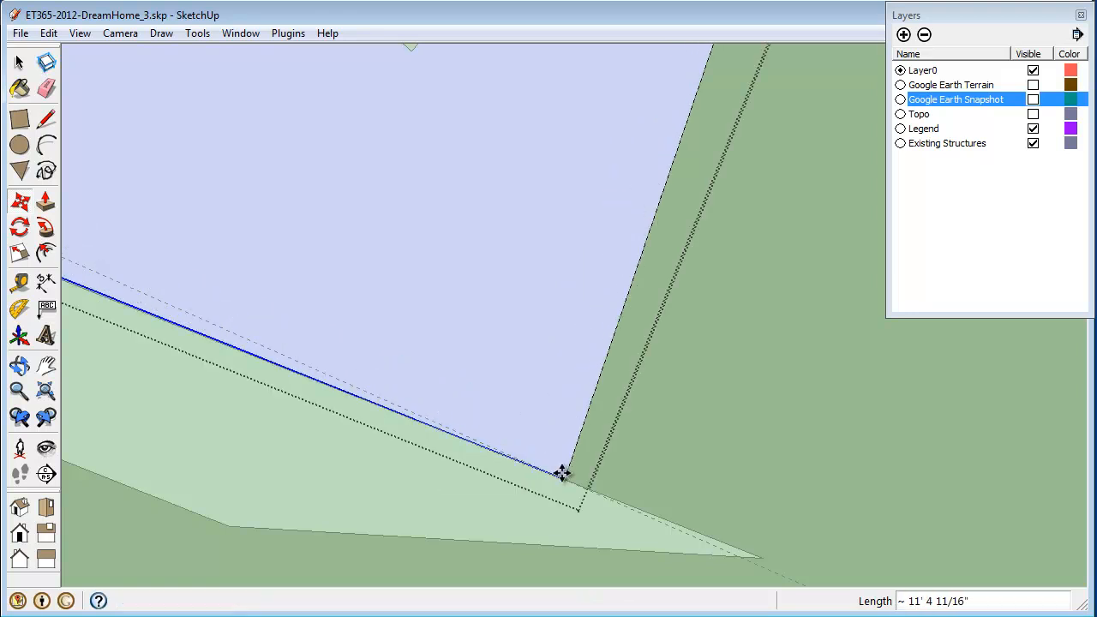
scroll(561, 474, "down", 5)
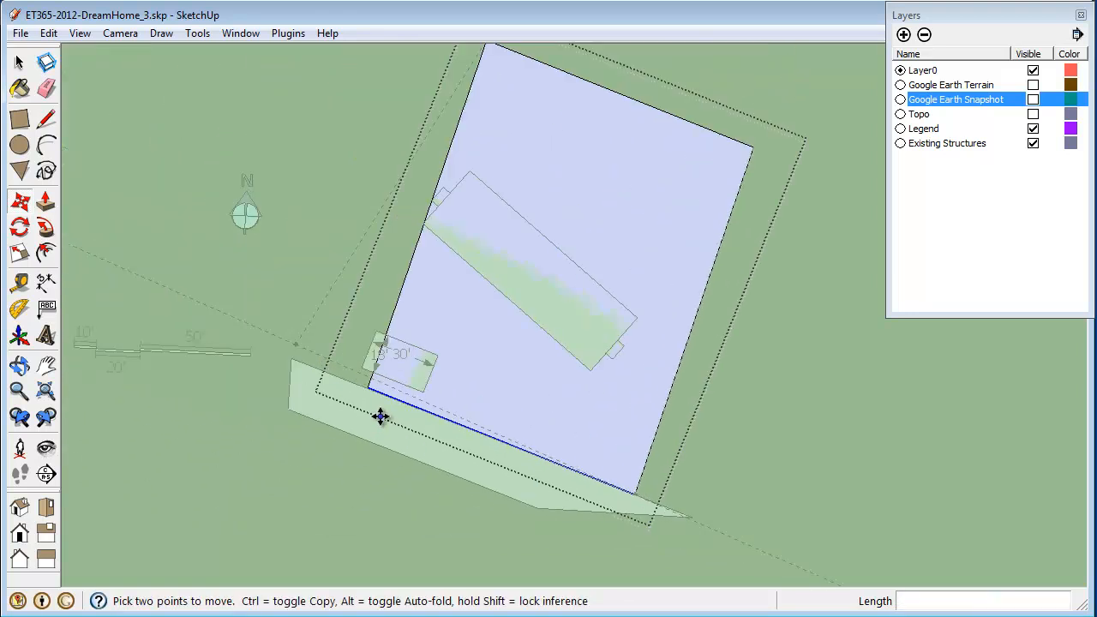
Move the lot's south edge so its west end meets the guide point at the road's west end.
scroll(380, 417, "up", 4)
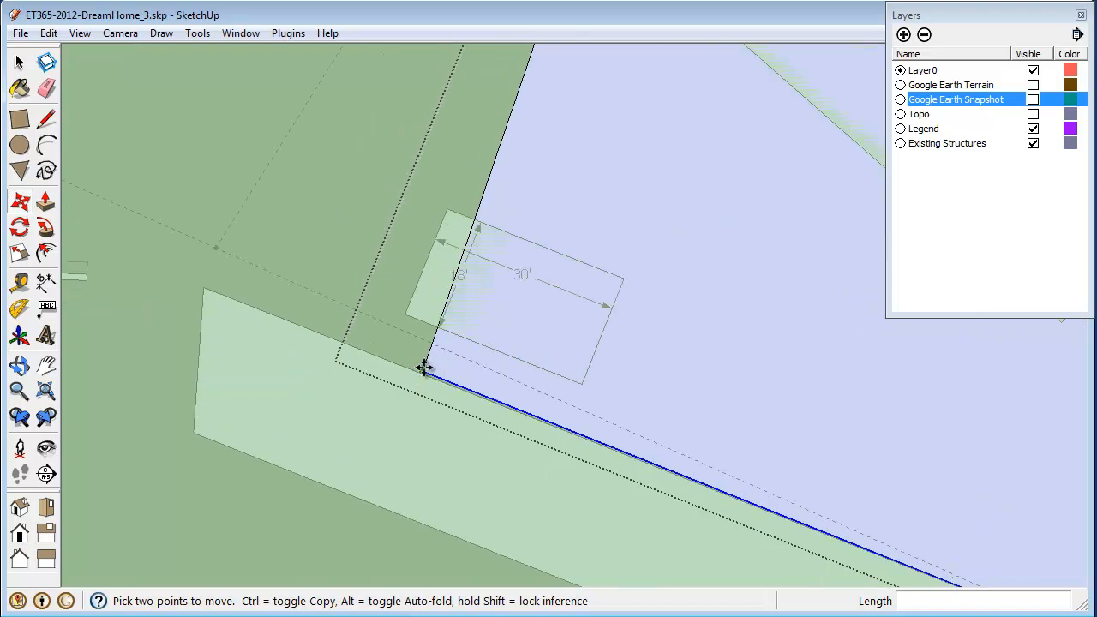
left_click(221, 240)
scroll(206, 372, "down", 4)
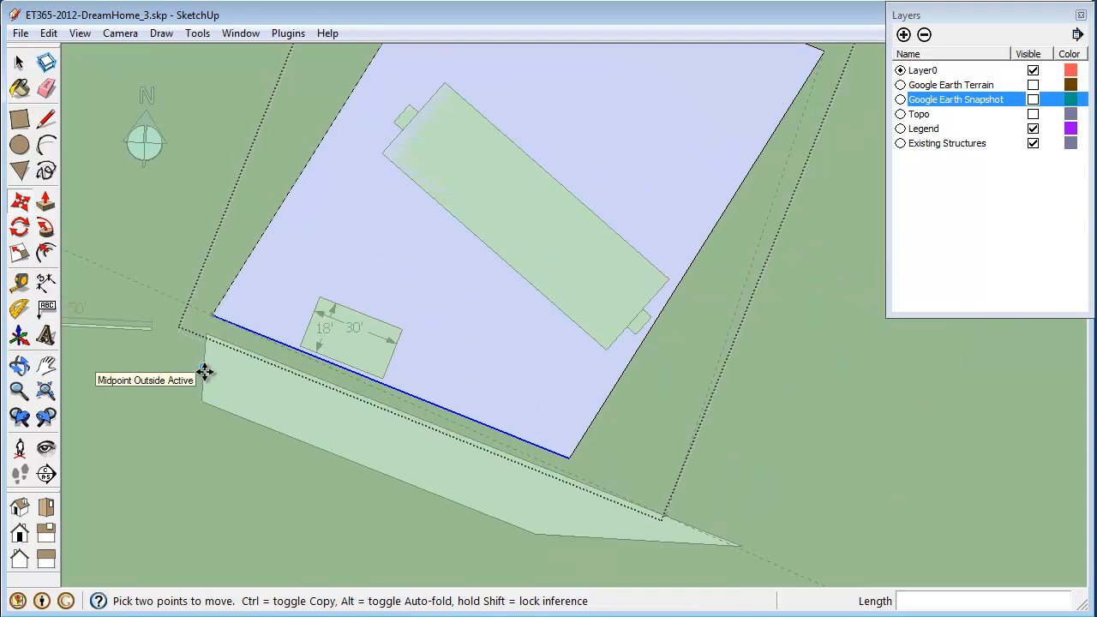
scroll(204, 370, "down", 2)
left_click(454, 427)
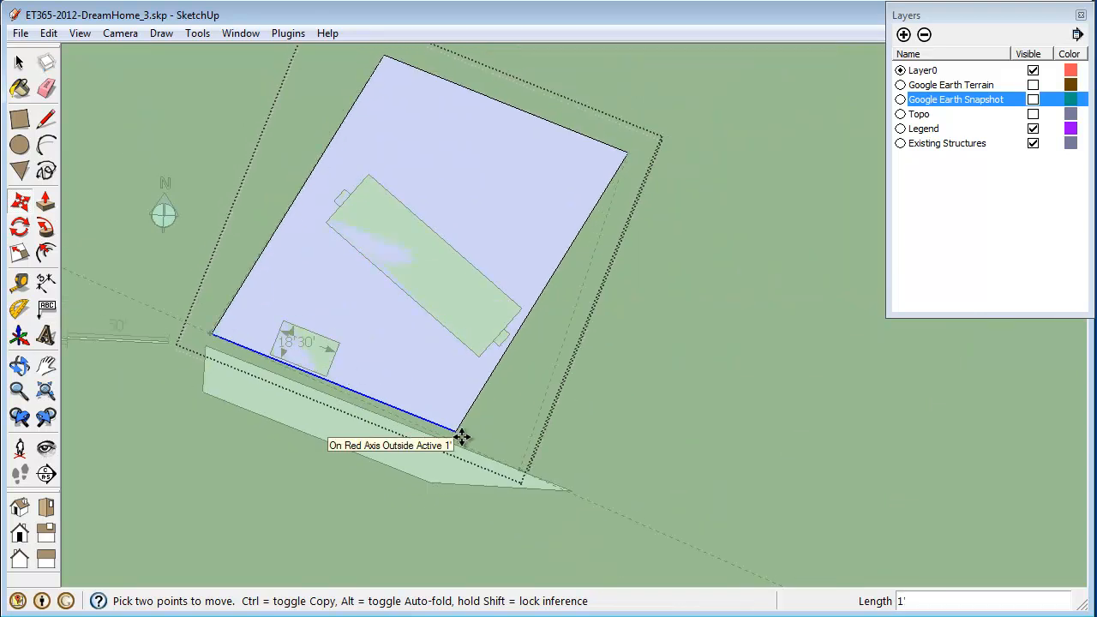
left_click(460, 436)
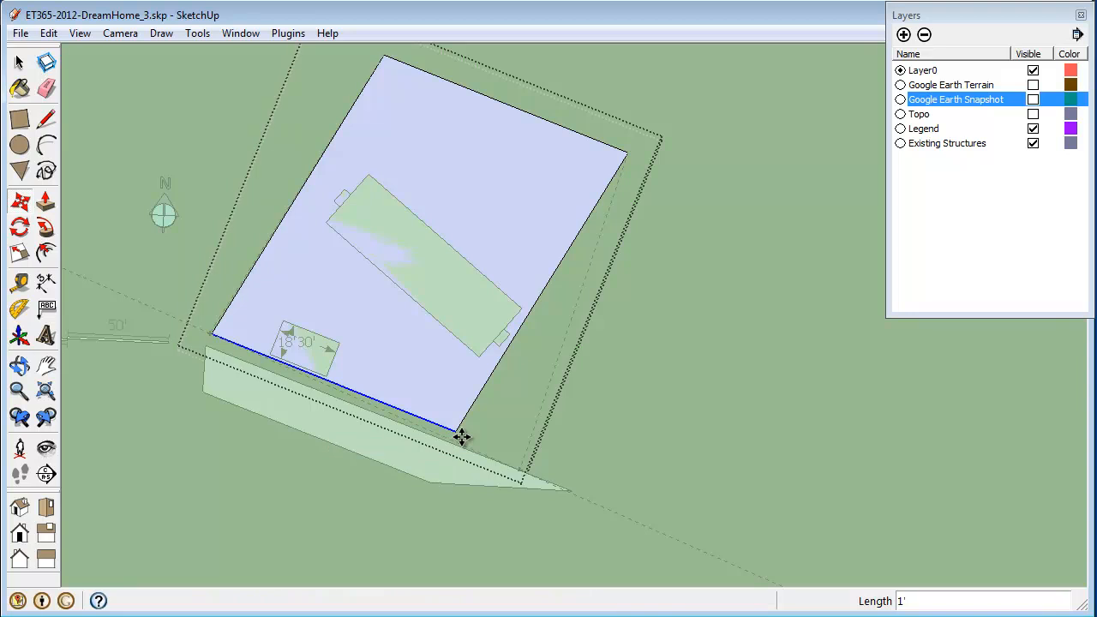
key("space")
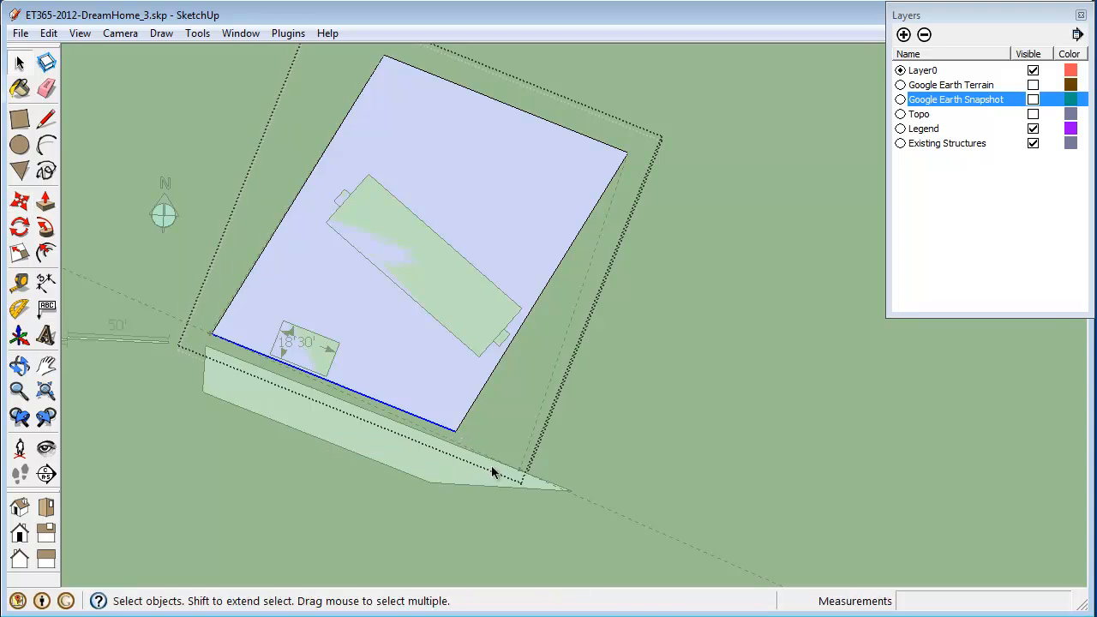
scroll(494, 470, "up", 5)
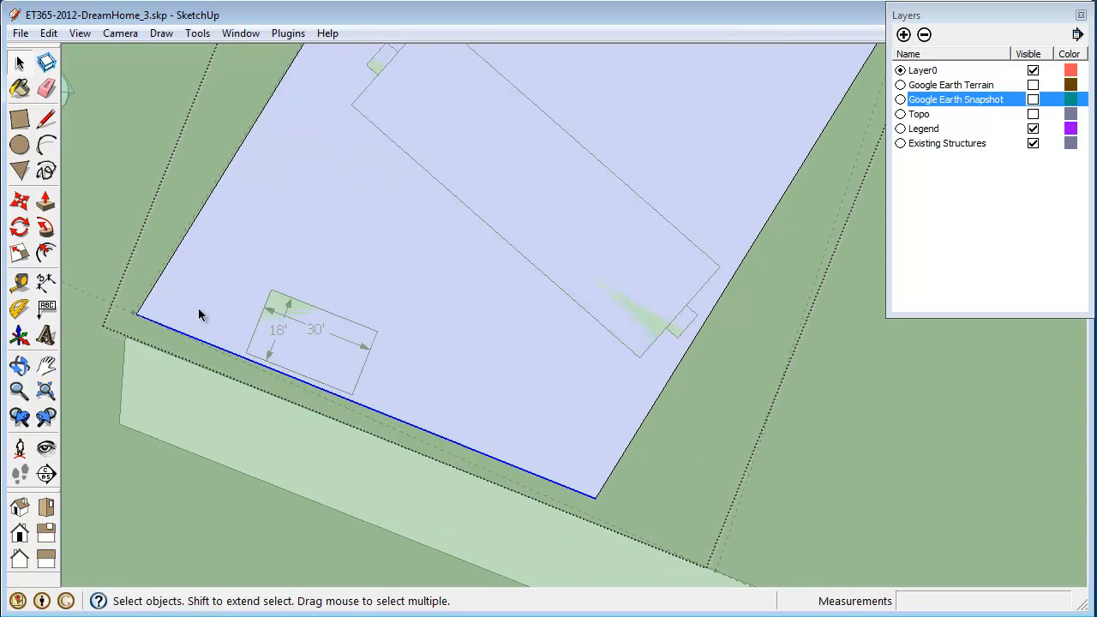
key("m")
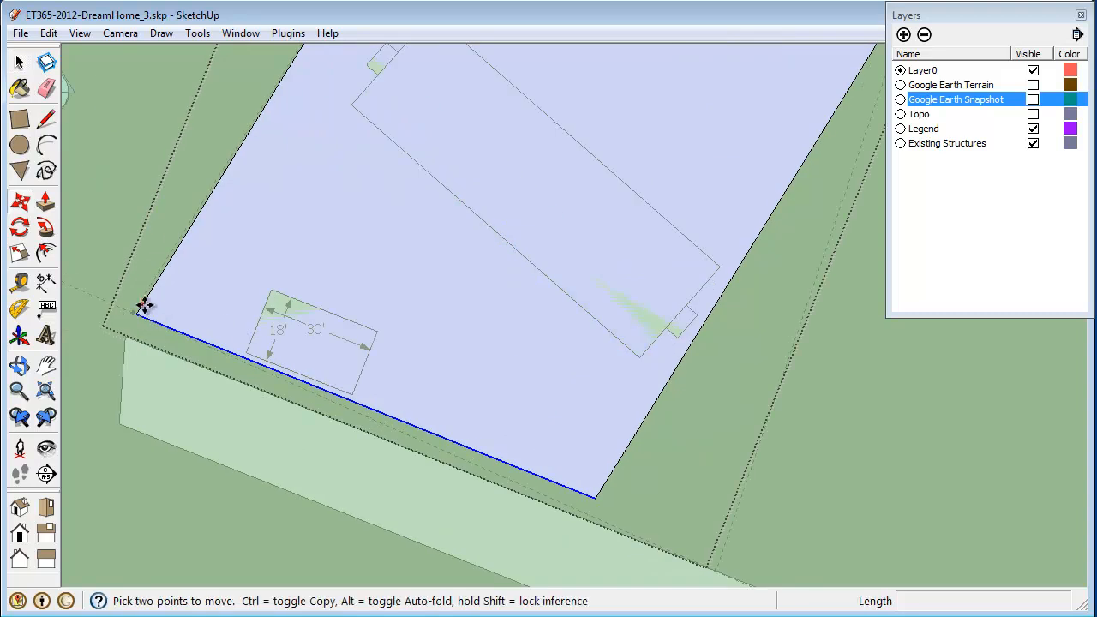
left_click(137, 311)
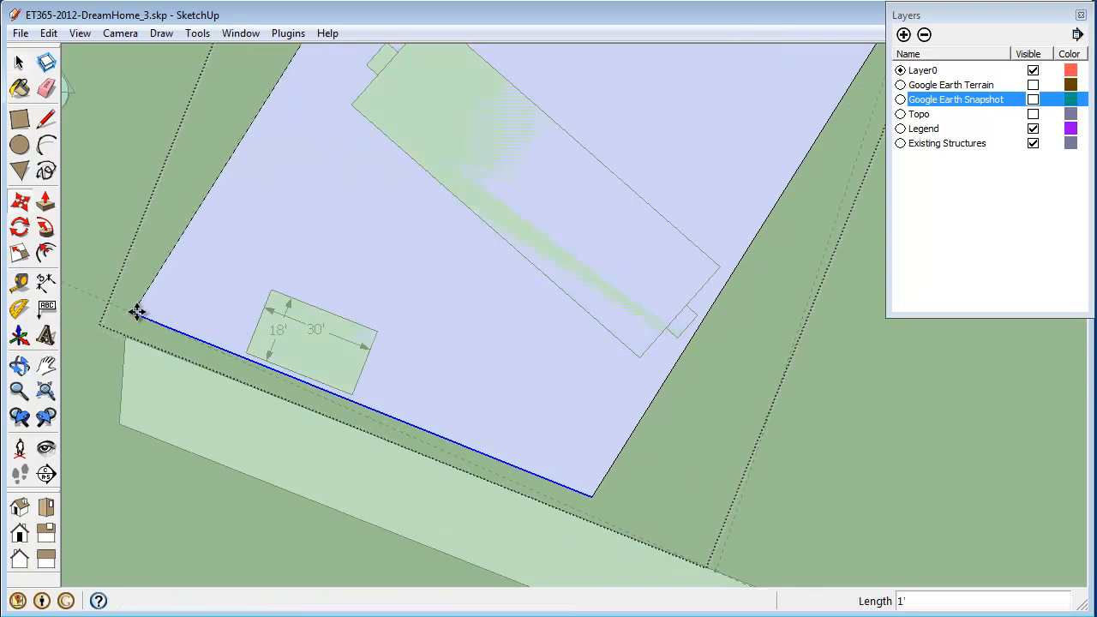
left_click(135, 314)
key("space")
Stretch the lot's southeast corner to the guide intersection at the road, leaving the southwest corner in place.
left_click(429, 314)
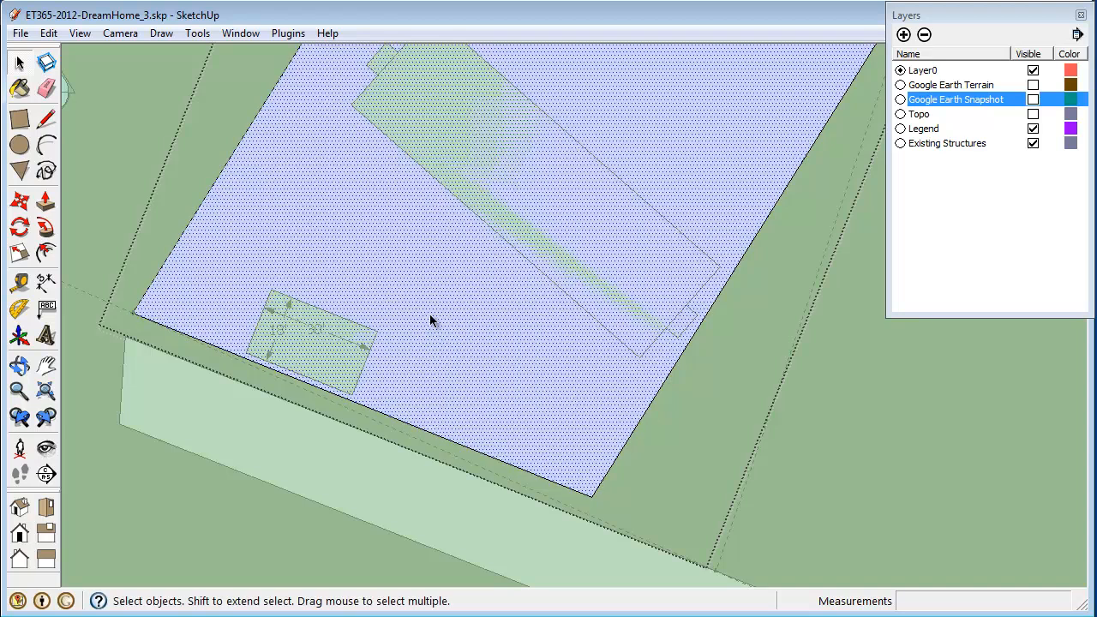
key("m")
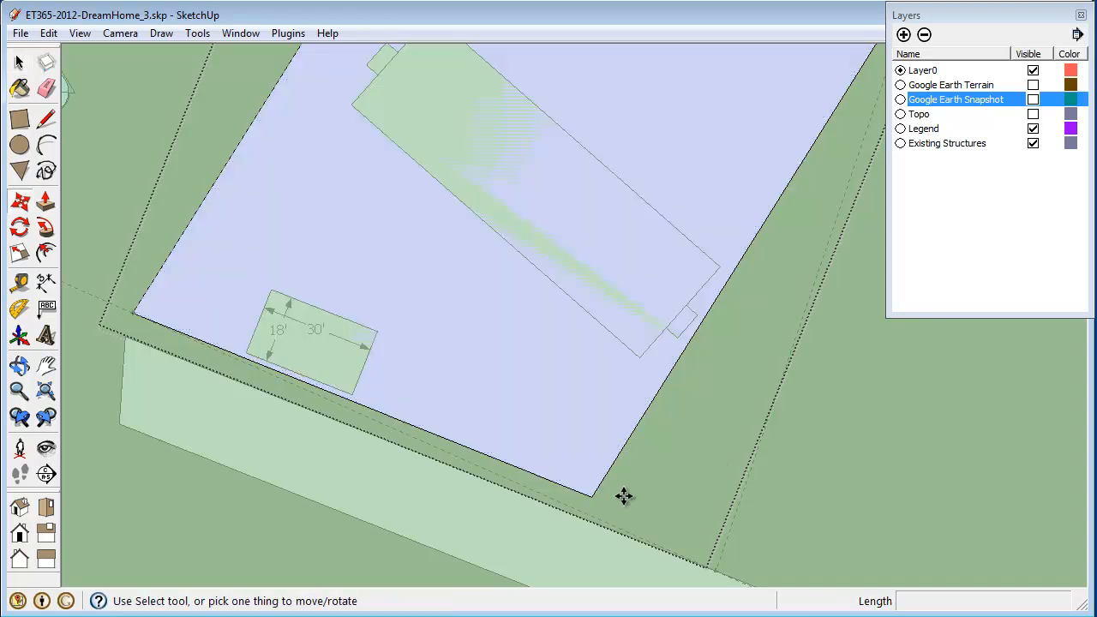
left_click(594, 501)
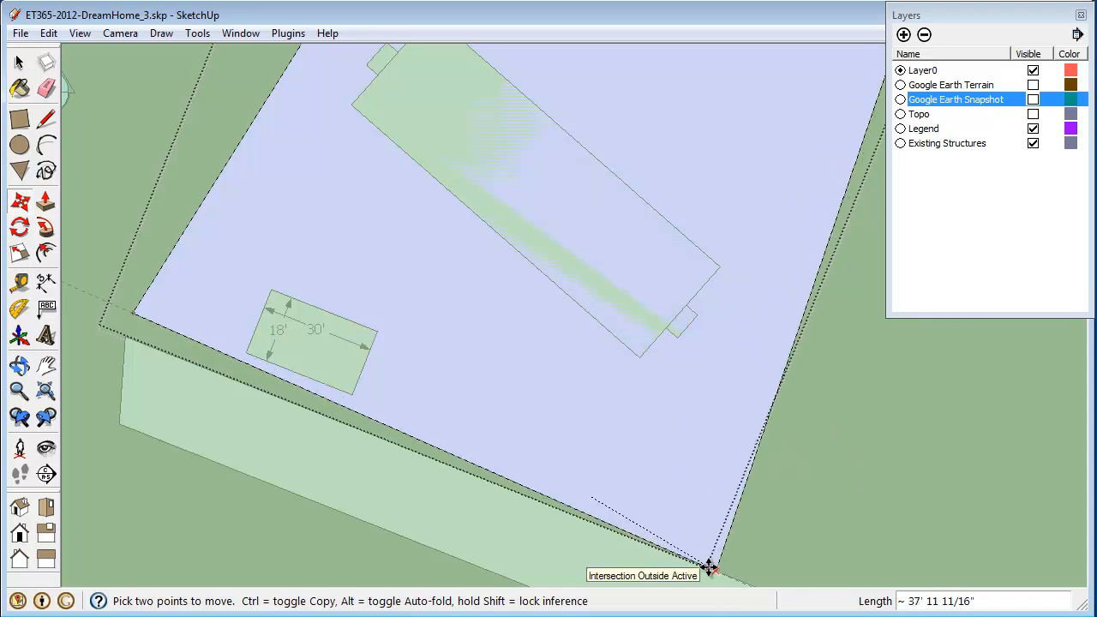
left_click(708, 567)
key("space")
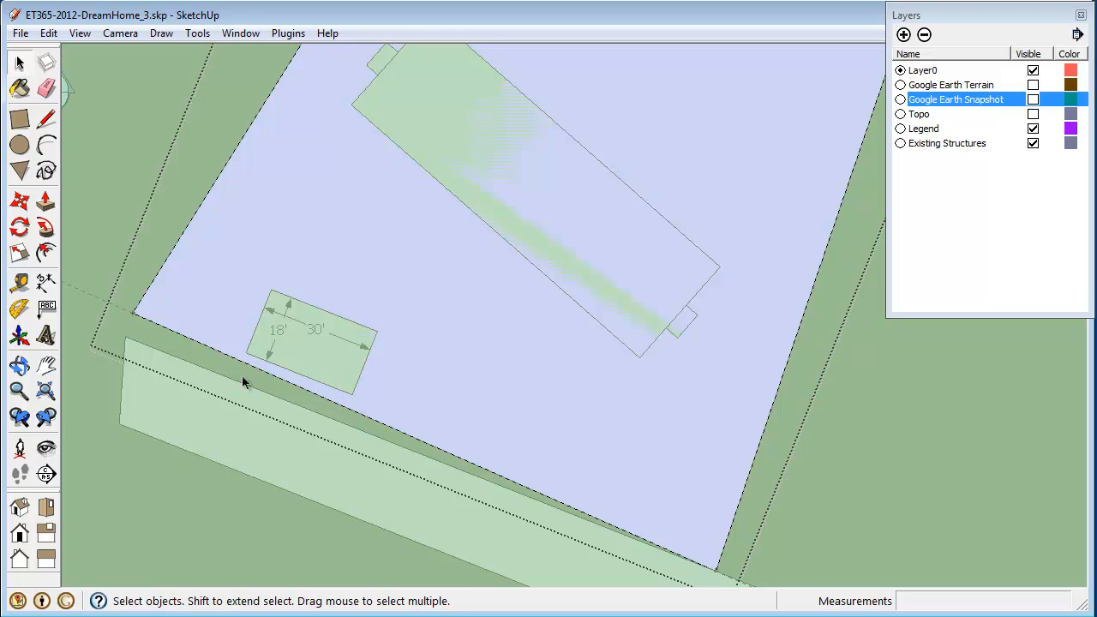
Delete the lot's face, keeping only its outline, and close the group.
scroll(314, 394, "down", 3)
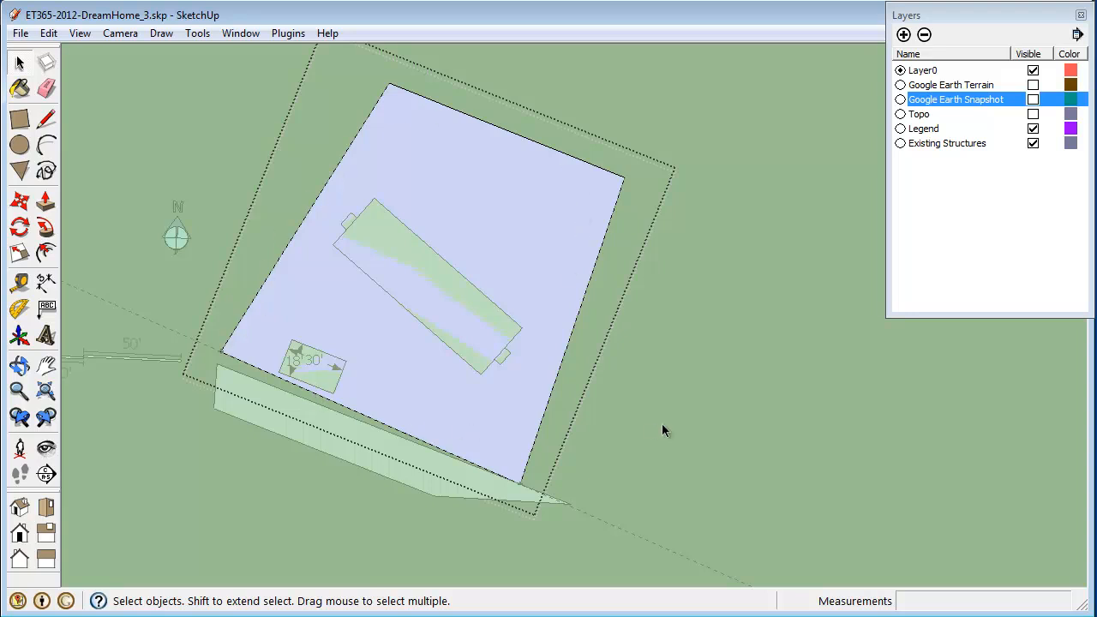
left_click(517, 247)
key("Delete")
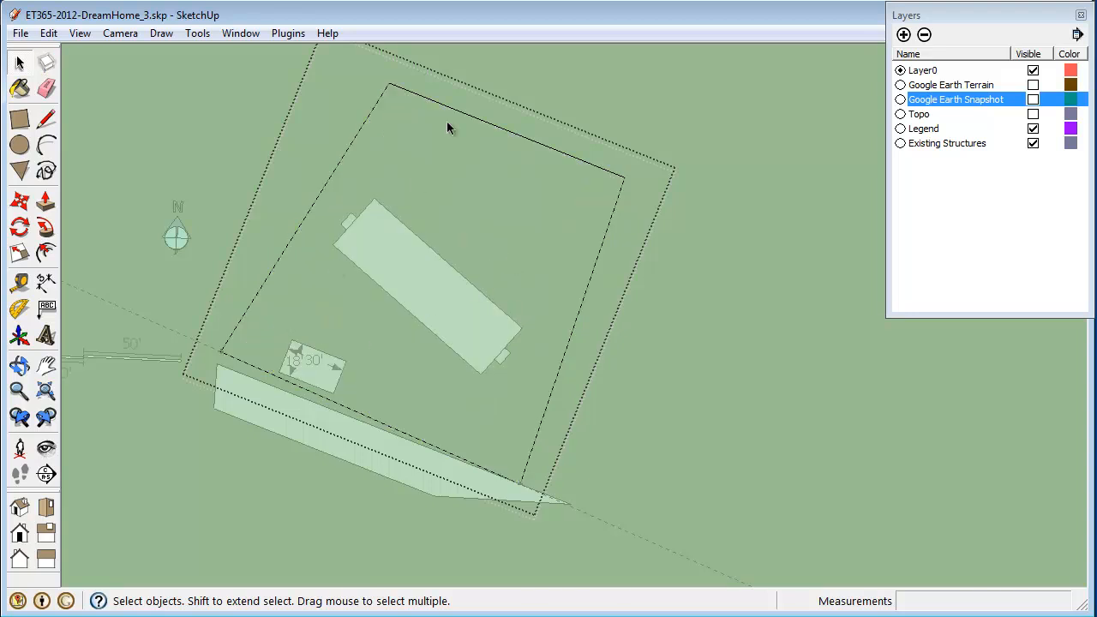
left_click(690, 331)
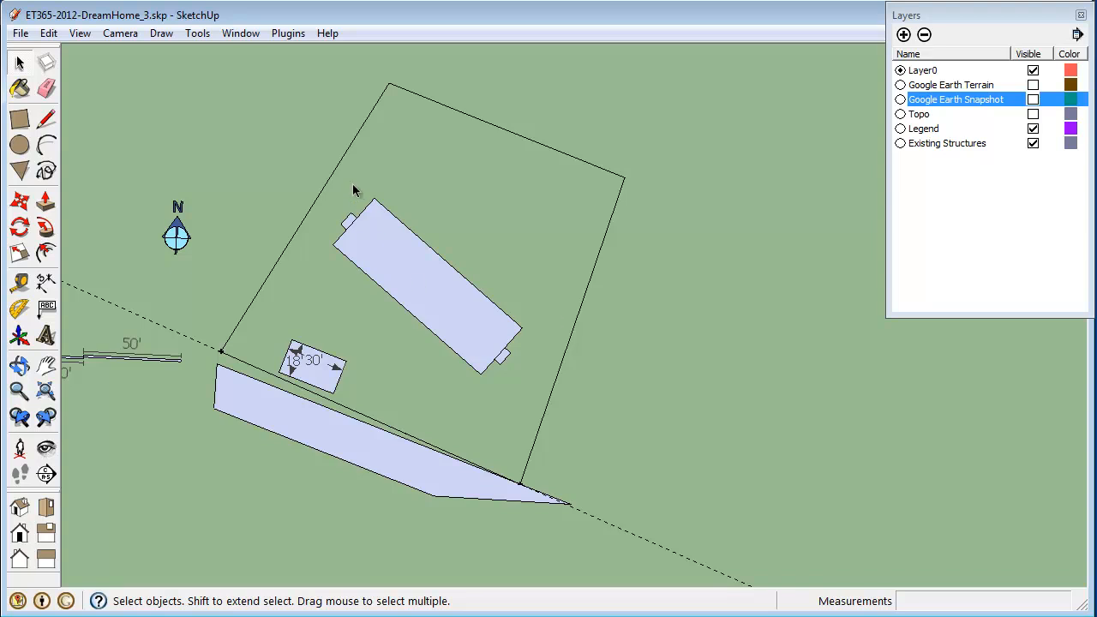
Delete the old guide along the road and show the Google Earth Snapshot layer.
left_click(347, 151)
left_click(212, 348)
key("Delete")
left_click(594, 168)
left_click(630, 179)
left_click(619, 176)
left_click(690, 268)
left_click(1033, 99)
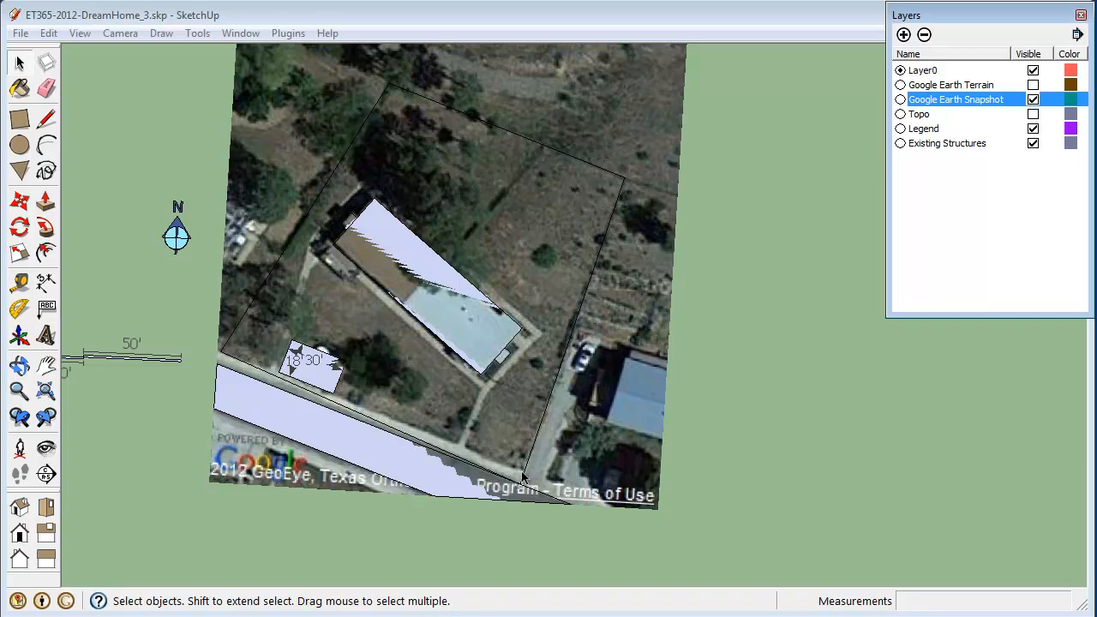
Place a guide from the lot's southwest corner along the roadside strip, extending past the southeast corner and beyond the snapshot.
key("t")
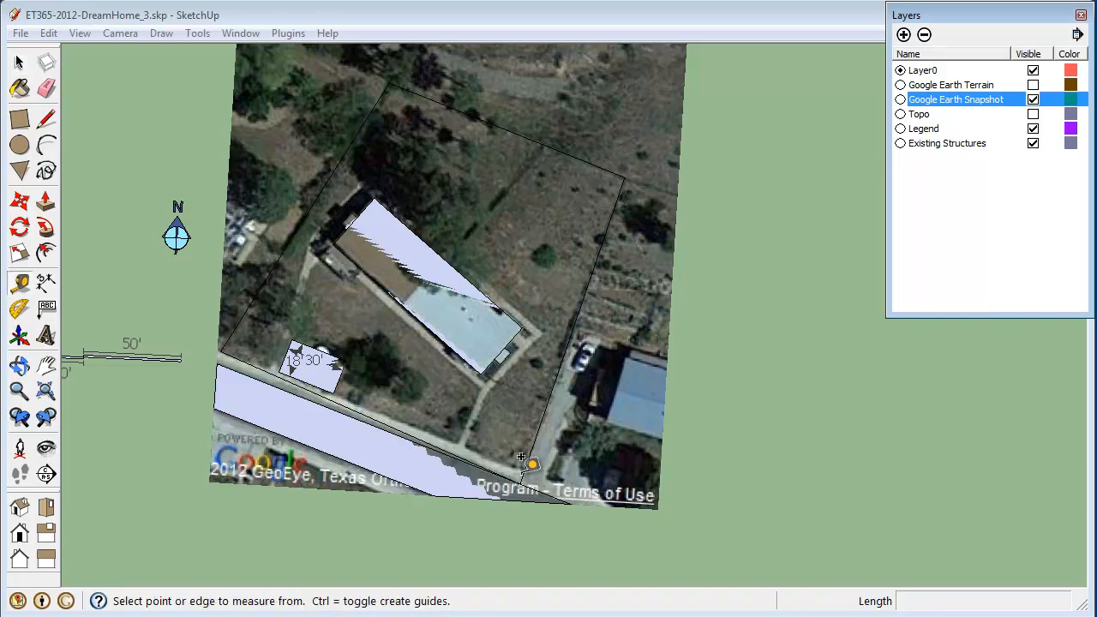
left_click(221, 350)
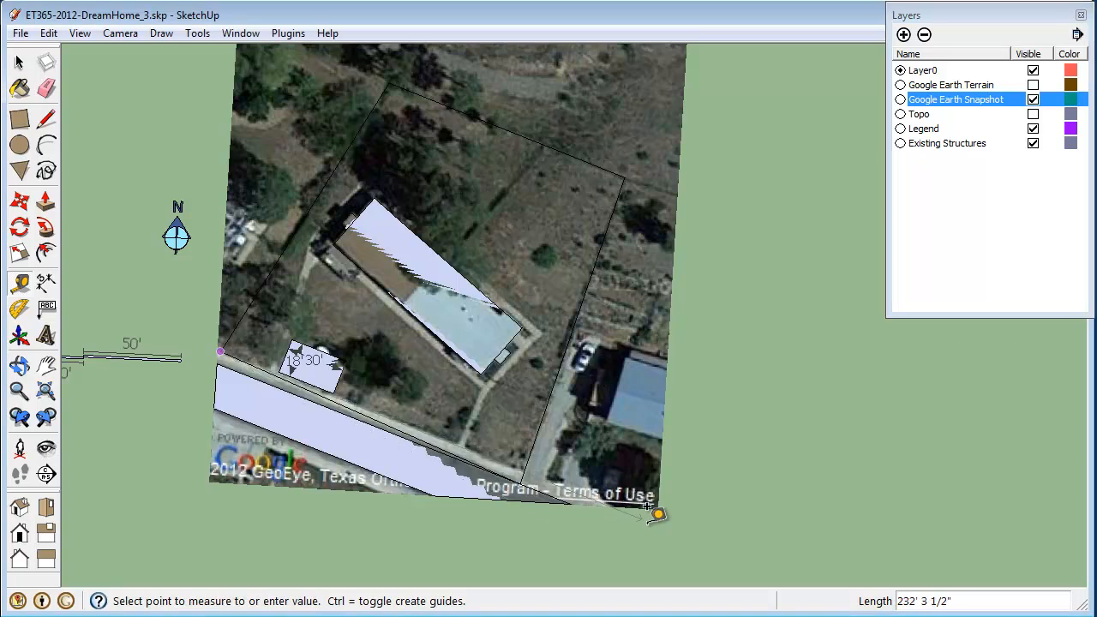
left_click(722, 545)
key("space")
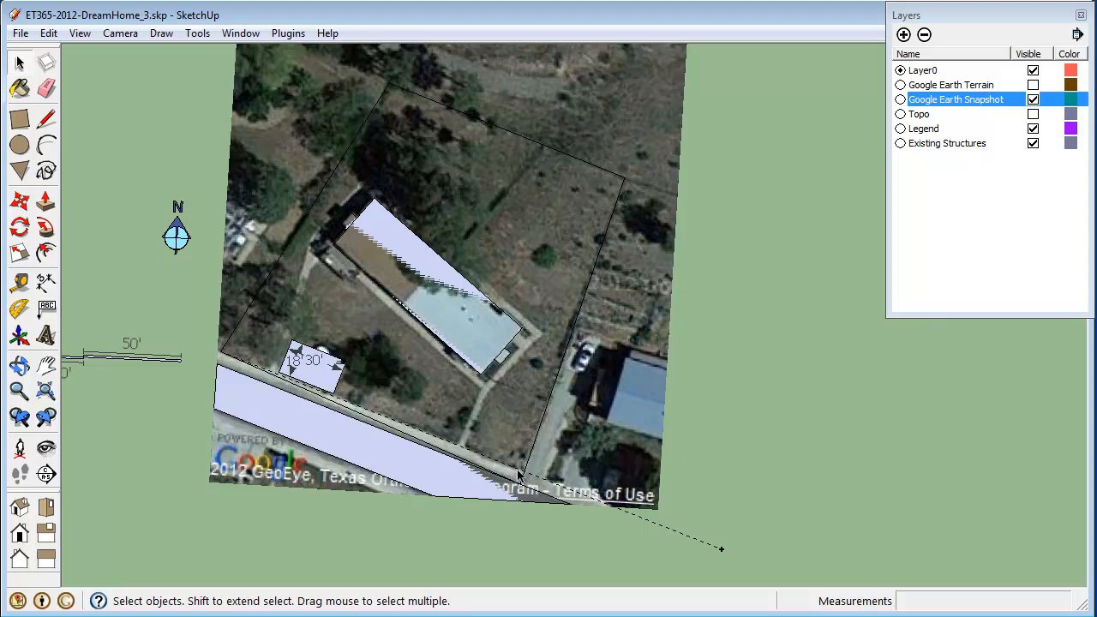
Place an infinite guide line along the lot's east edge.
key("t")
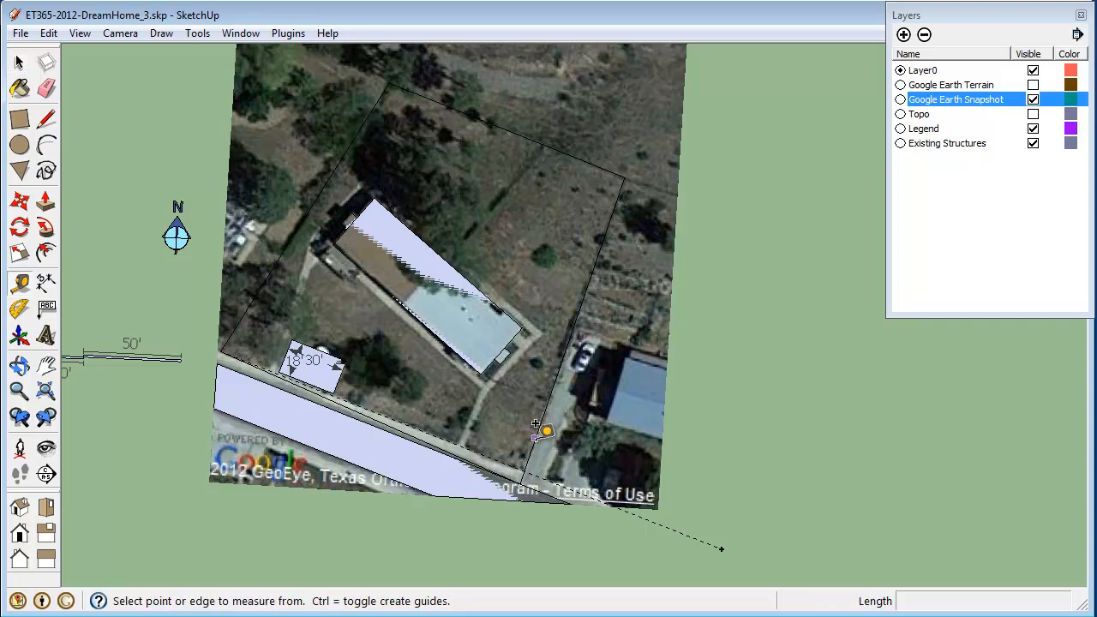
left_click(535, 427)
left_click(536, 430)
key("space")
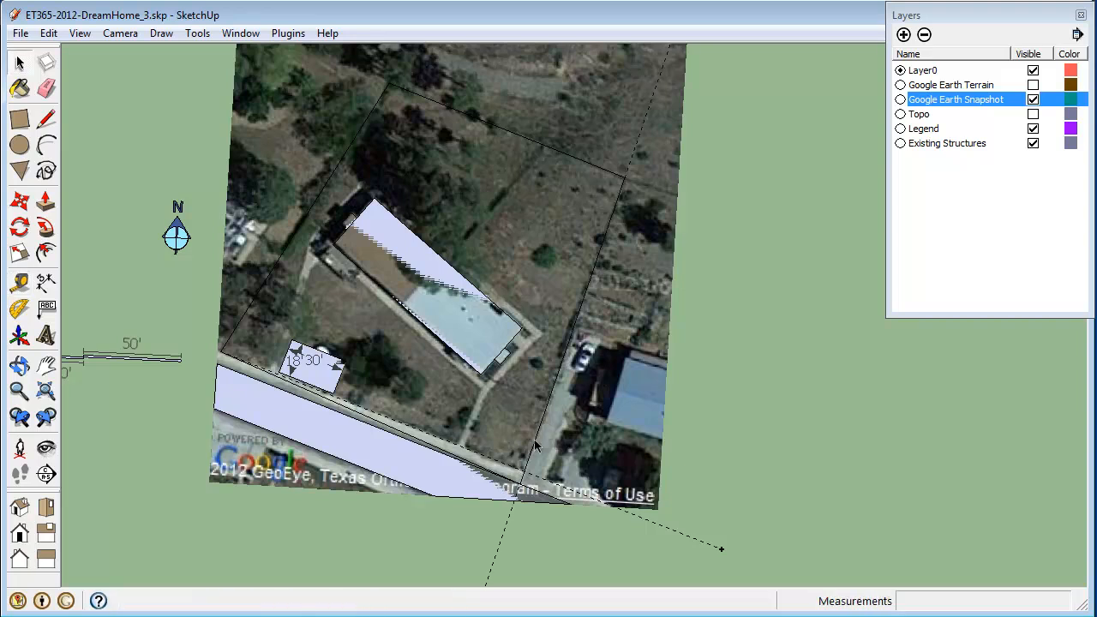
Open the lot outline's group for editing.
right_click(473, 383)
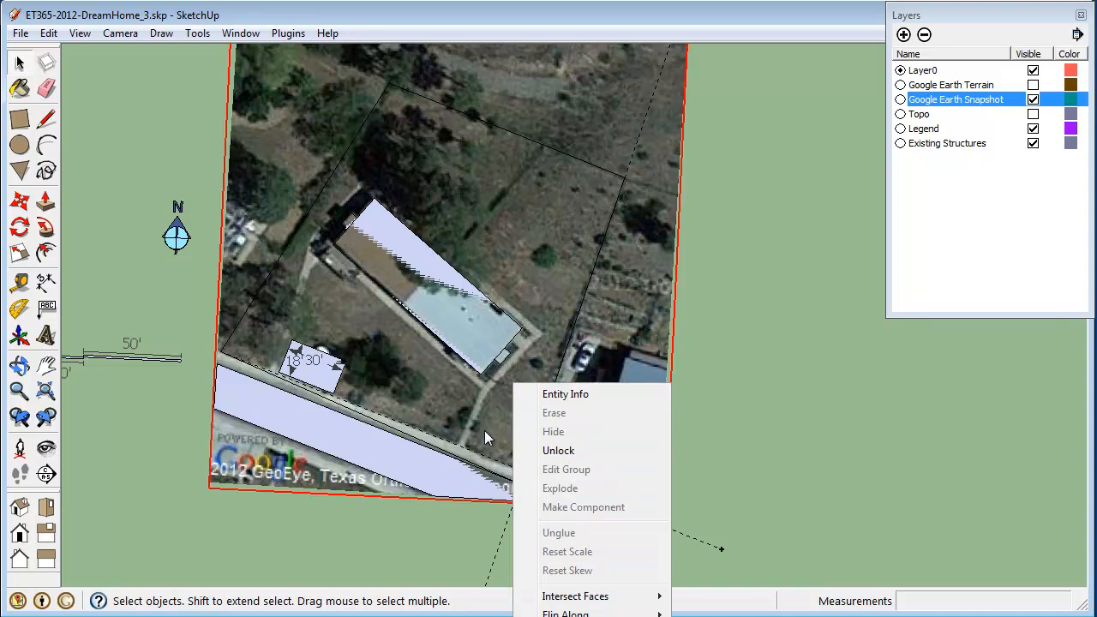
left_click(485, 452)
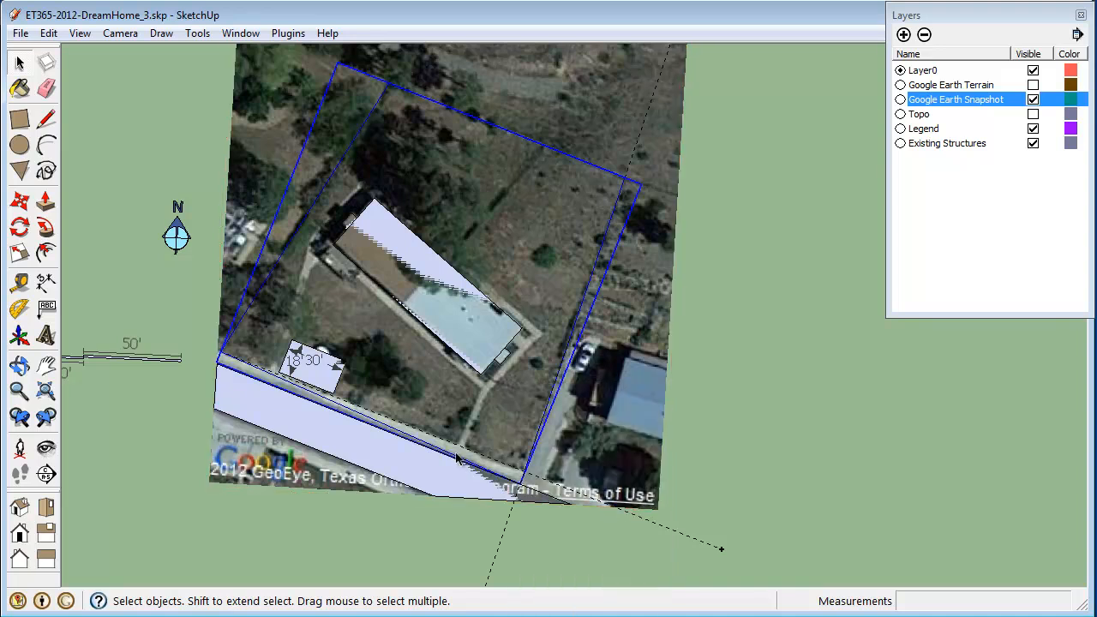
right_click(587, 300)
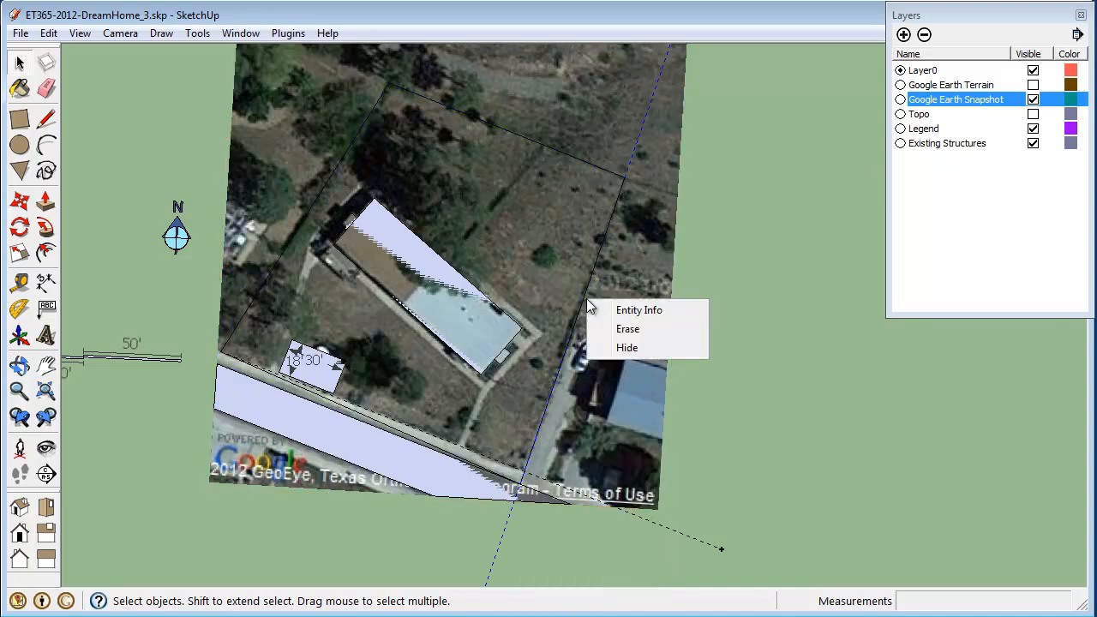
key("Escape")
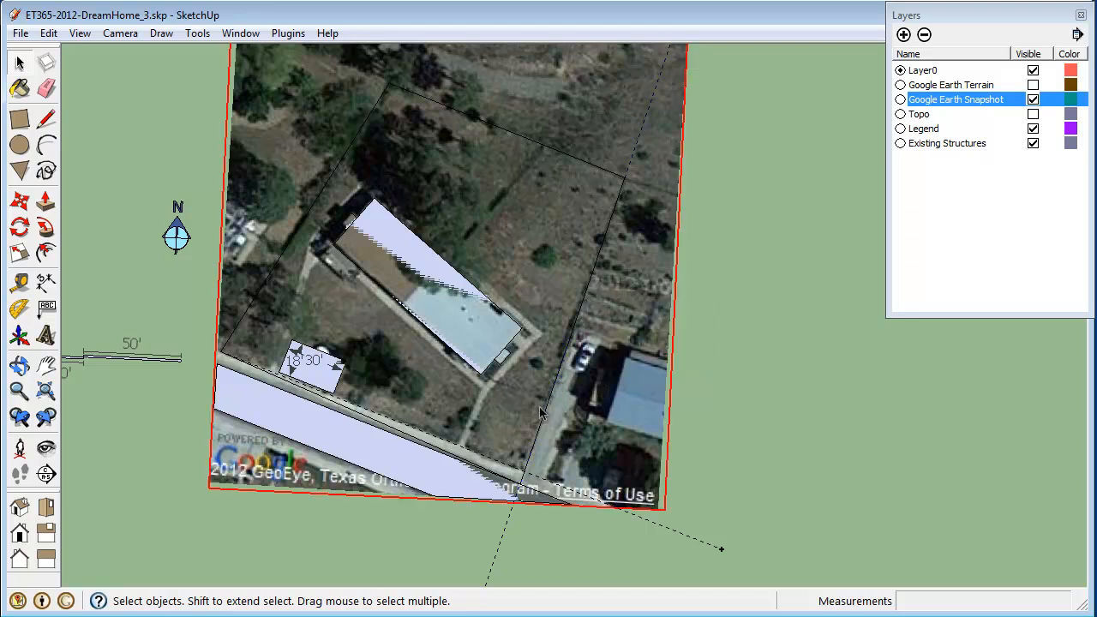
scroll(541, 420, "up", 5)
left_click(542, 429)
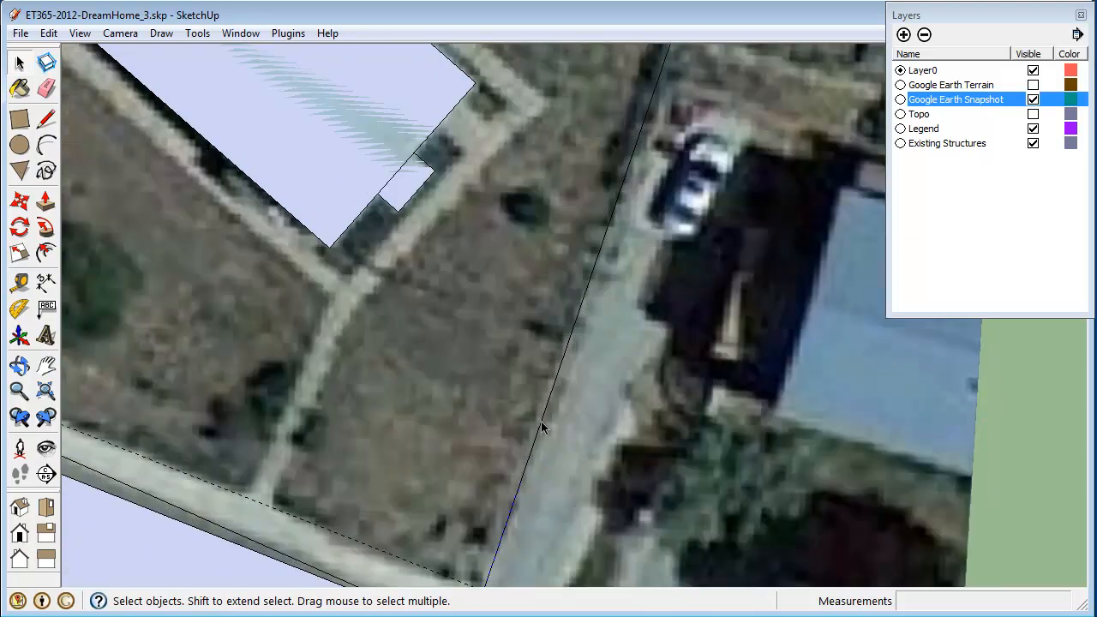
left_click(384, 436)
left_click(185, 516)
right_click(187, 519)
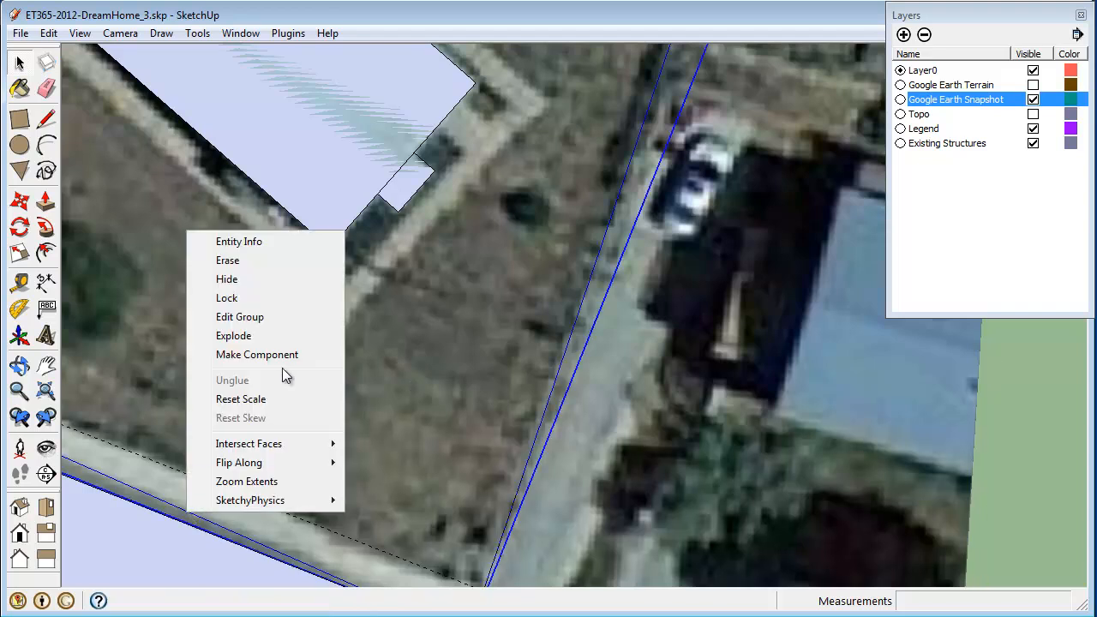
left_click(275, 320)
Move the lot outline's southeast corner to the intersection of the roadside and east guides, and close the group.
scroll(370, 437, "down", 4)
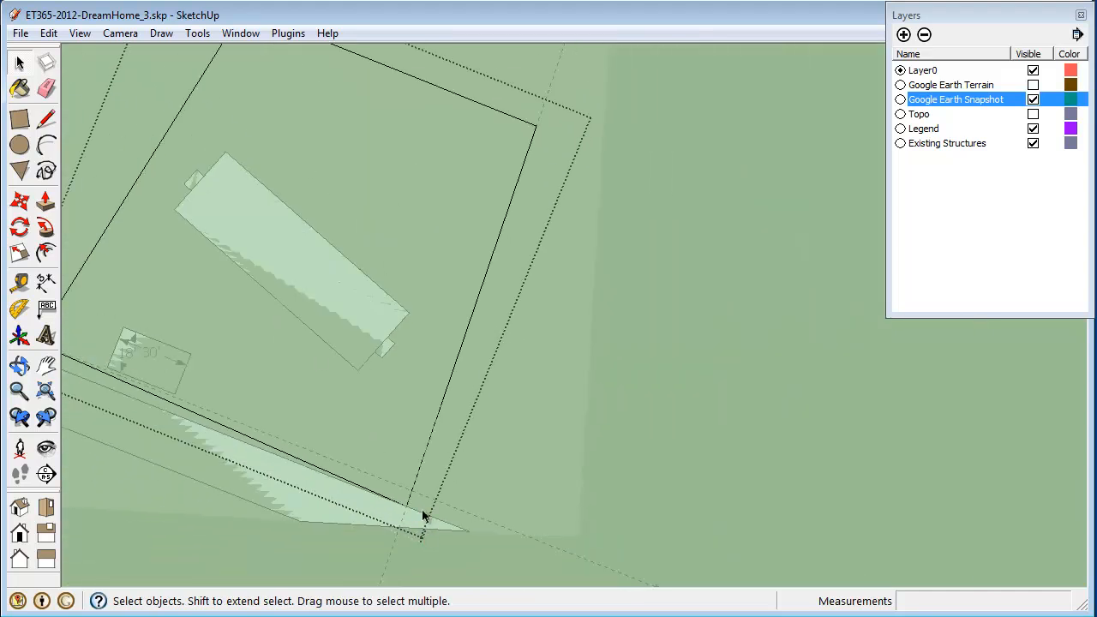
scroll(396, 510, "up", 3)
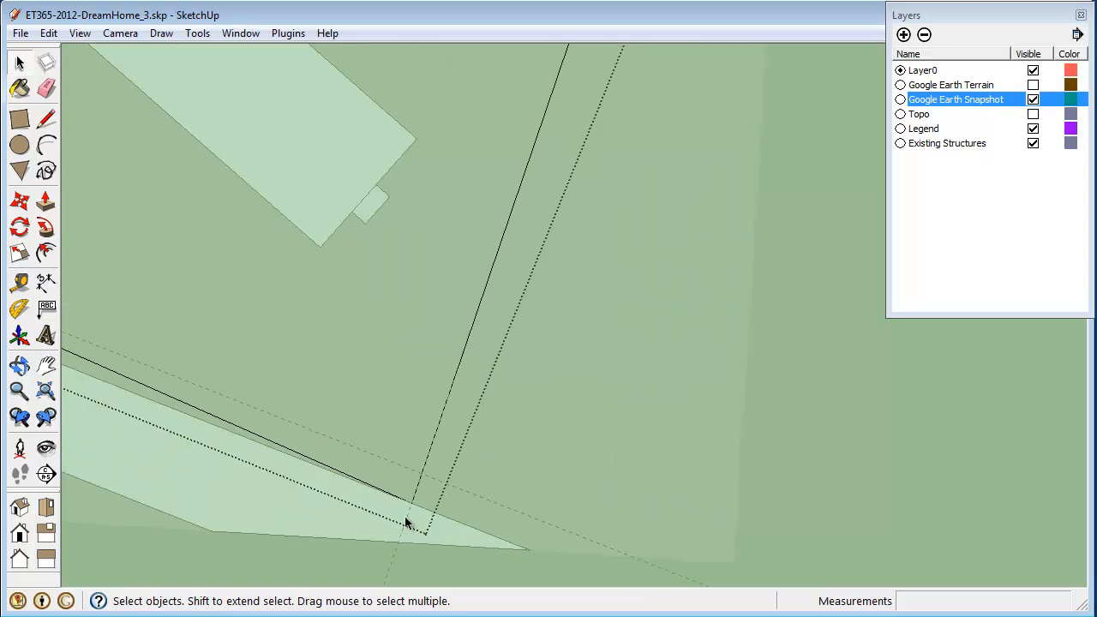
key("m")
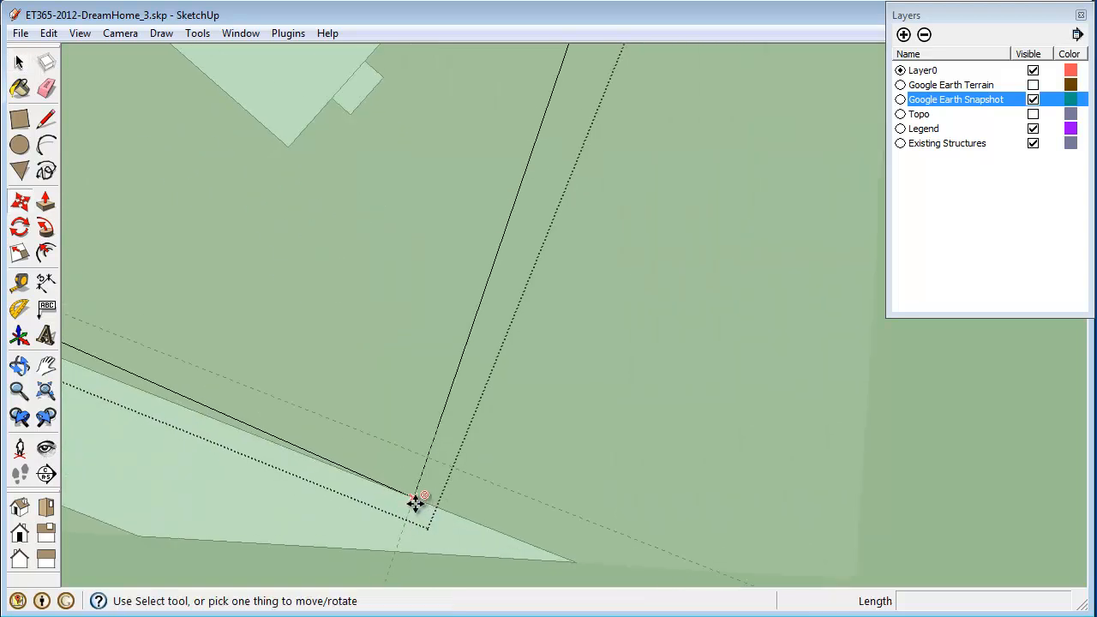
left_click(414, 501)
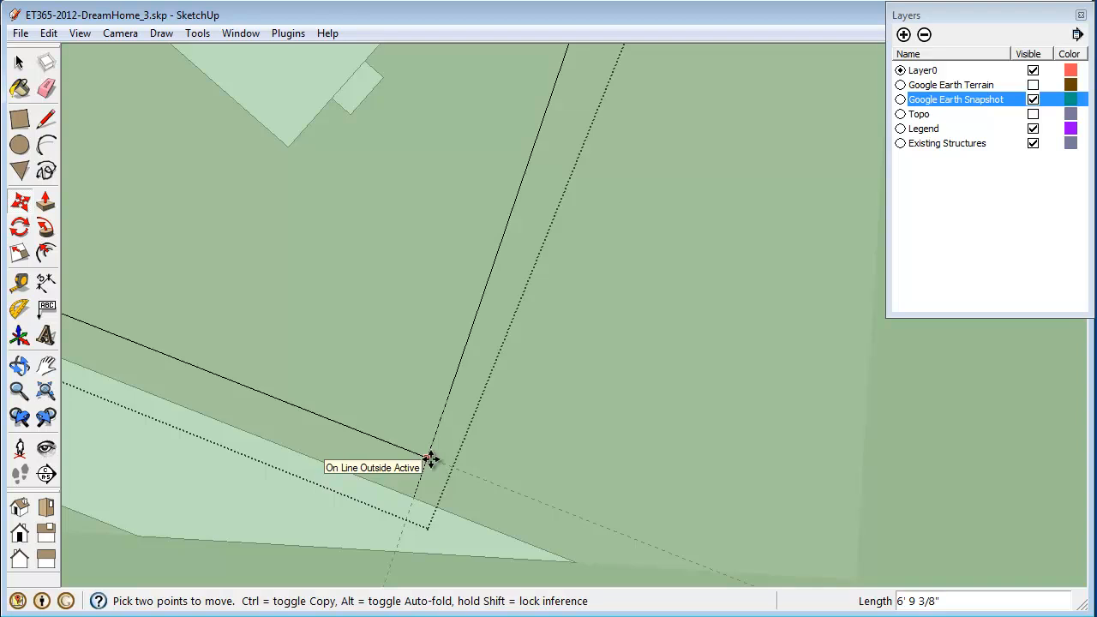
left_click(430, 458)
key("space")
left_click(499, 441)
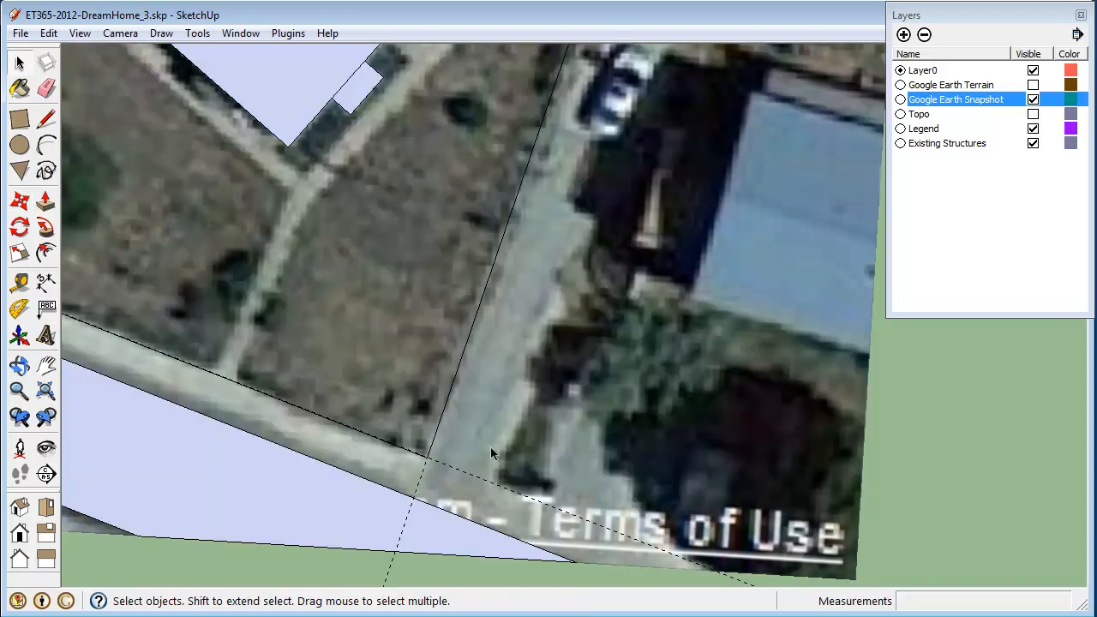
Delete the two guides that cross at the lot's southeast corner, keeping the Google Earth Snapshot layer shown.
scroll(478, 482, "down", 5)
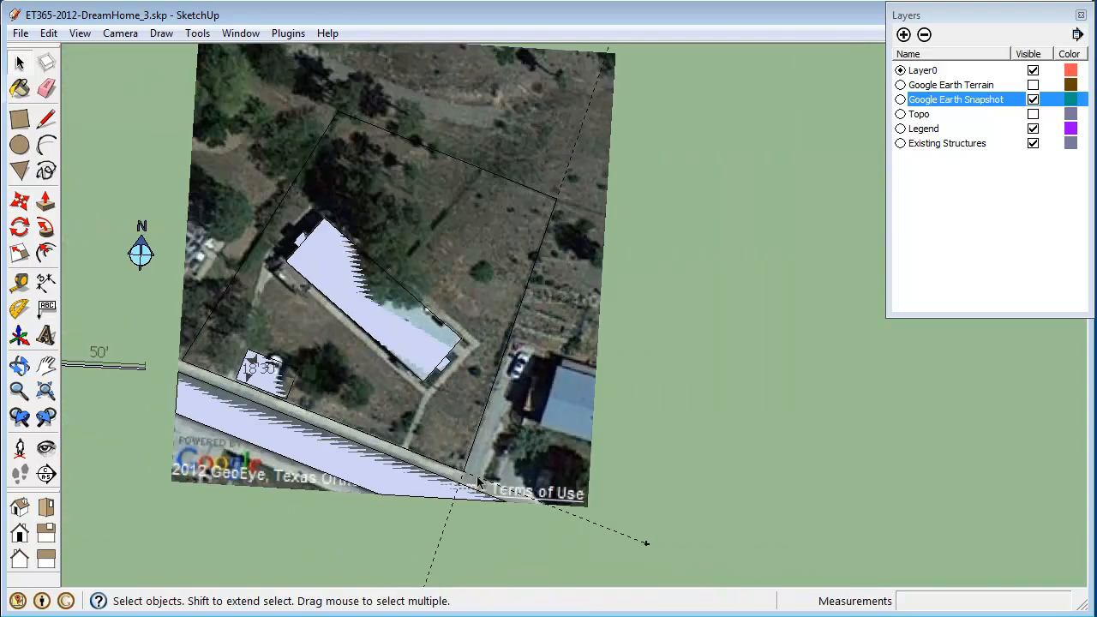
left_click(1033, 100)
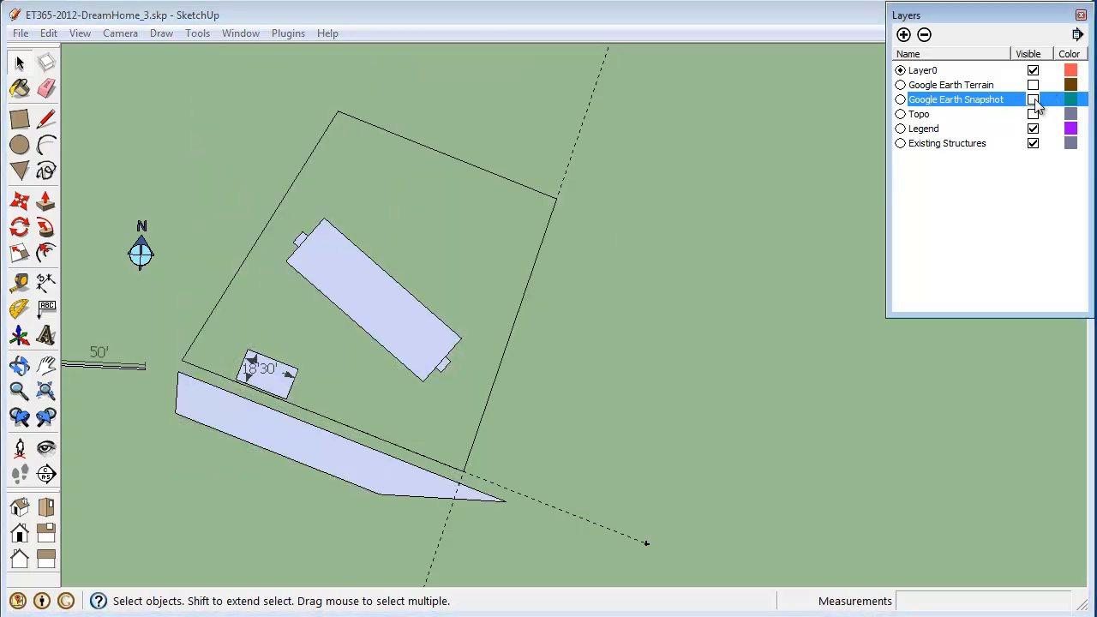
left_click(1033, 100)
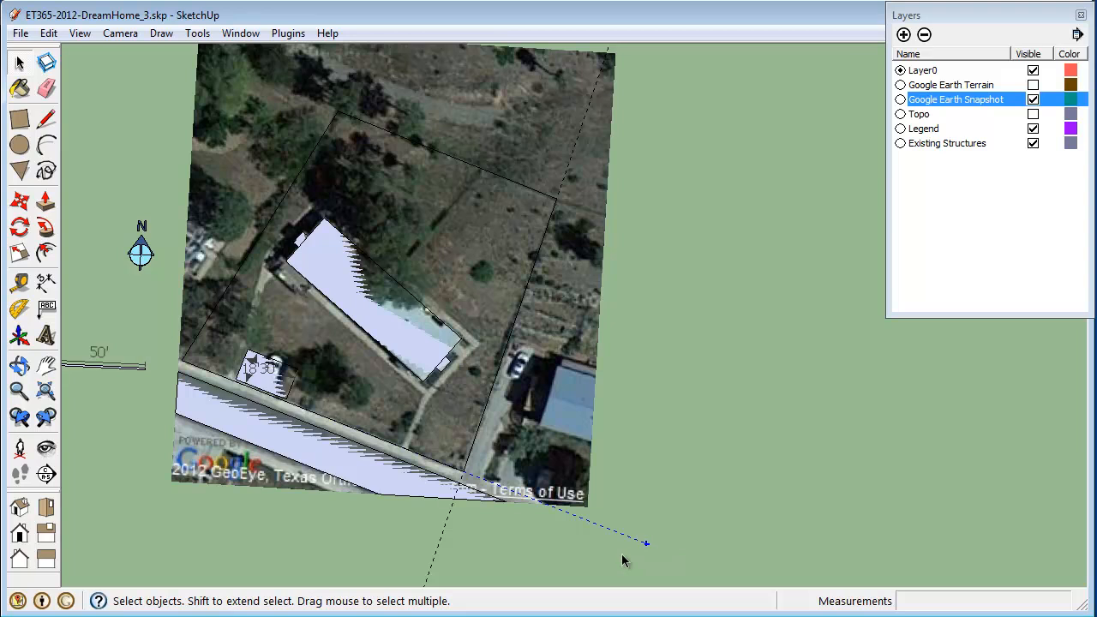
key("Delete")
left_click(435, 562)
key("Delete")
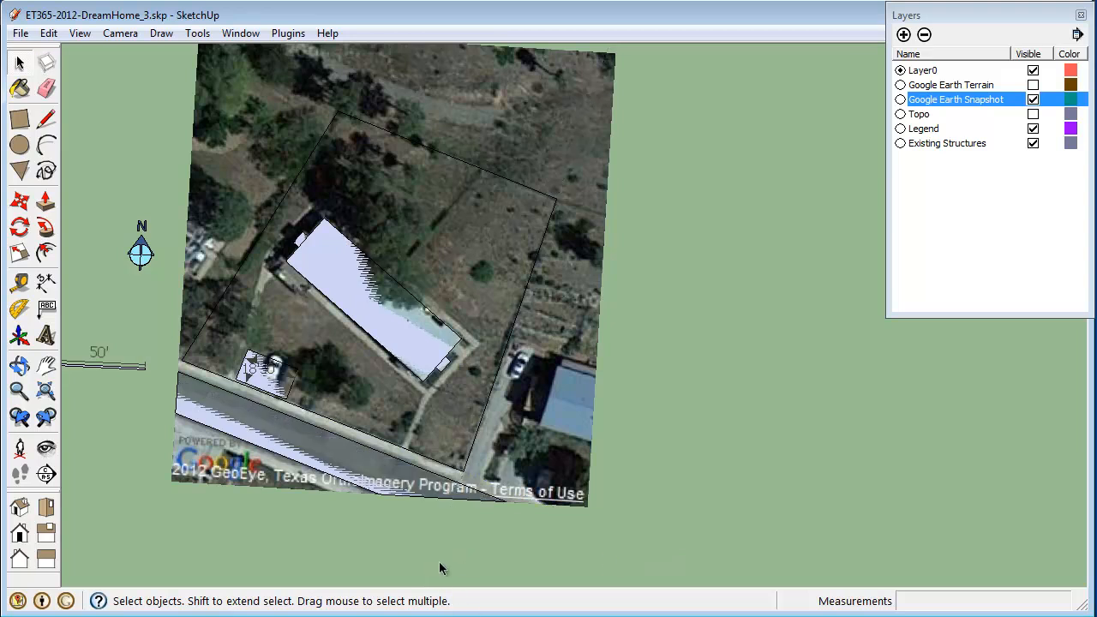
Hide the Google Earth Snapshot layer and open the lot outline's group for editing.
left_click(519, 189)
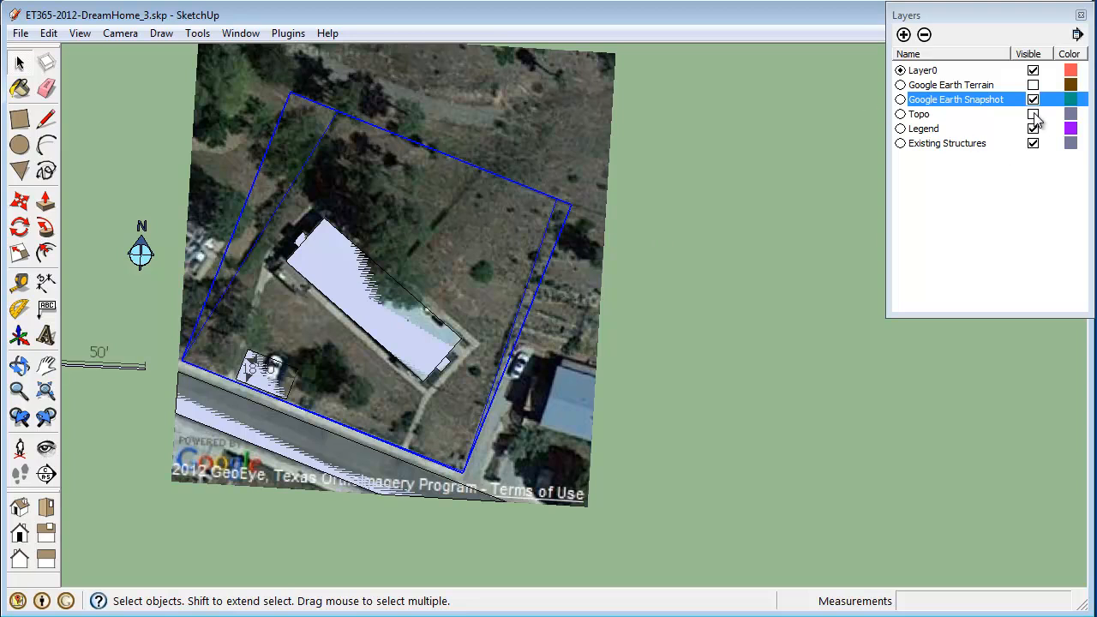
left_click(1032, 99)
left_click(479, 255)
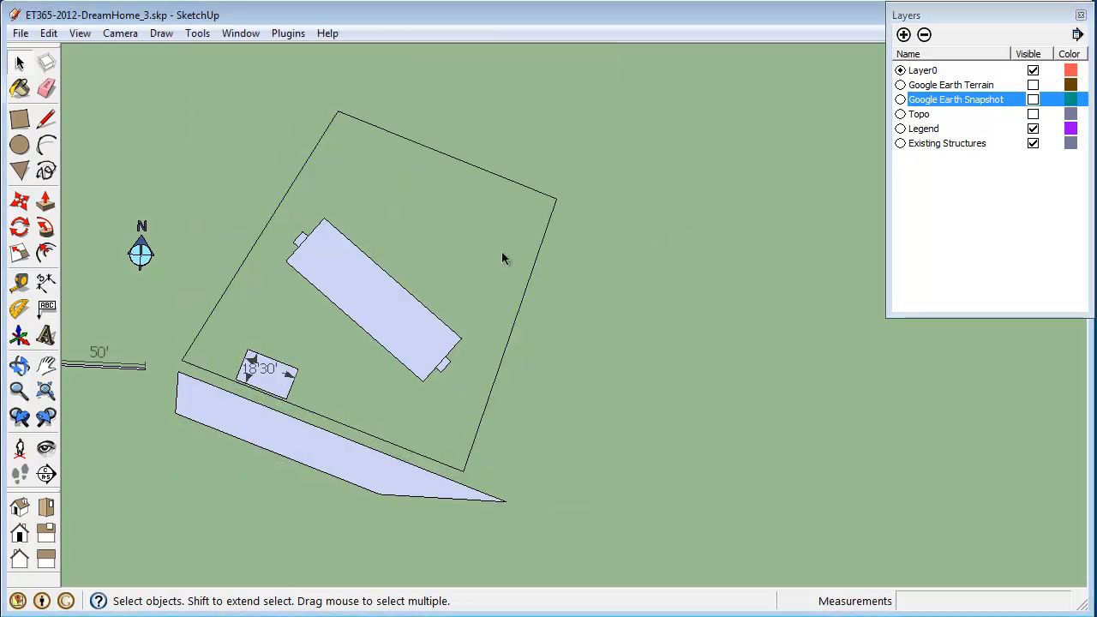
left_click(541, 246)
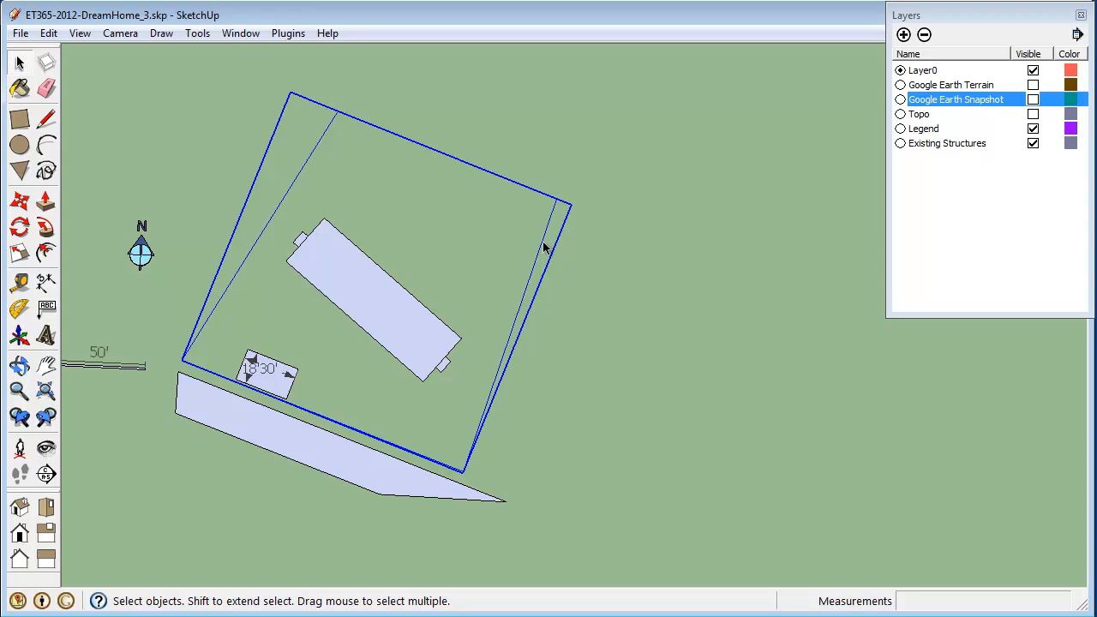
right_click(545, 246)
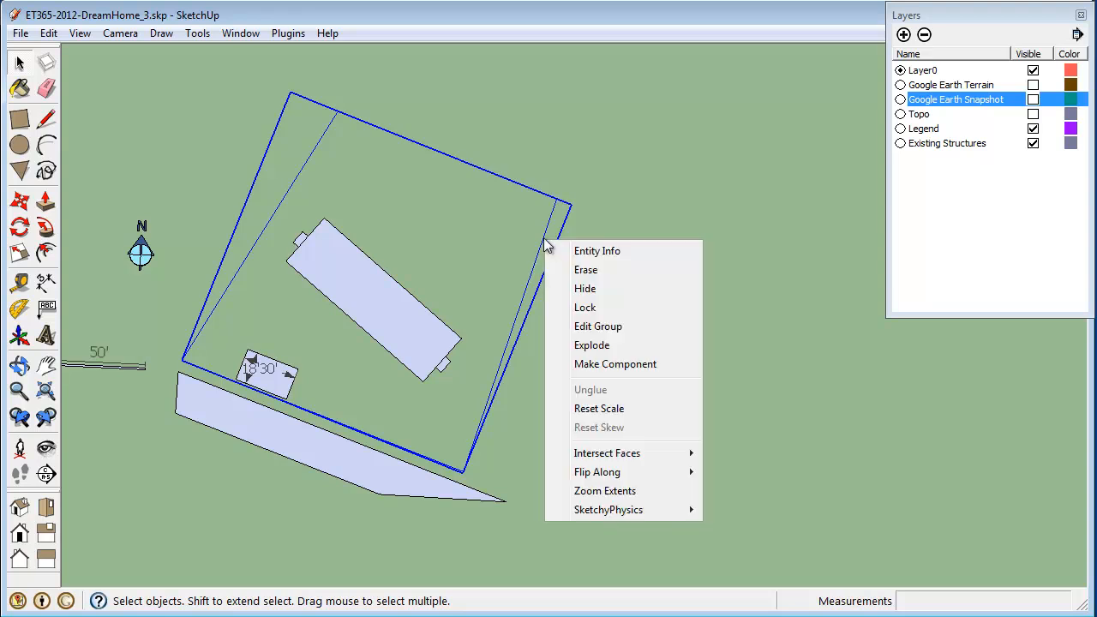
left_click(632, 325)
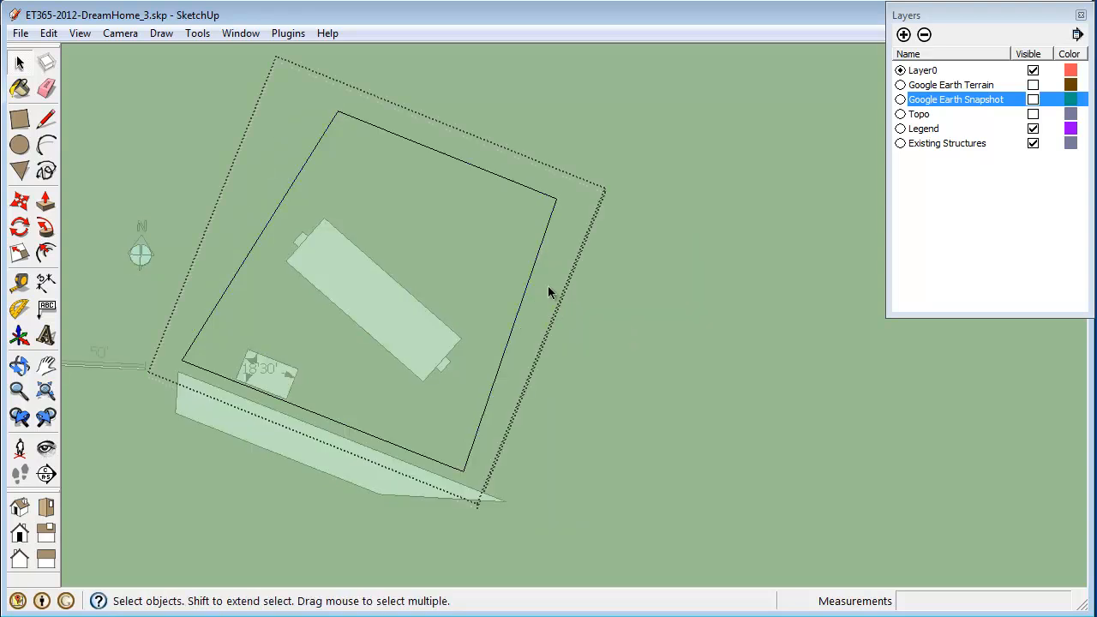
left_click(533, 275)
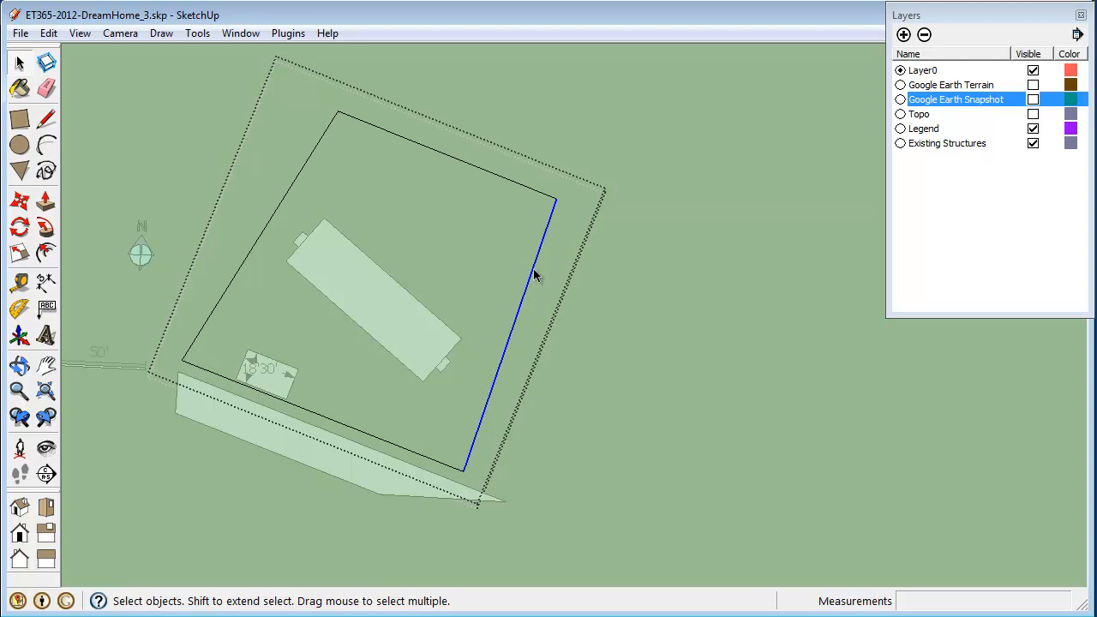
right_click(536, 275)
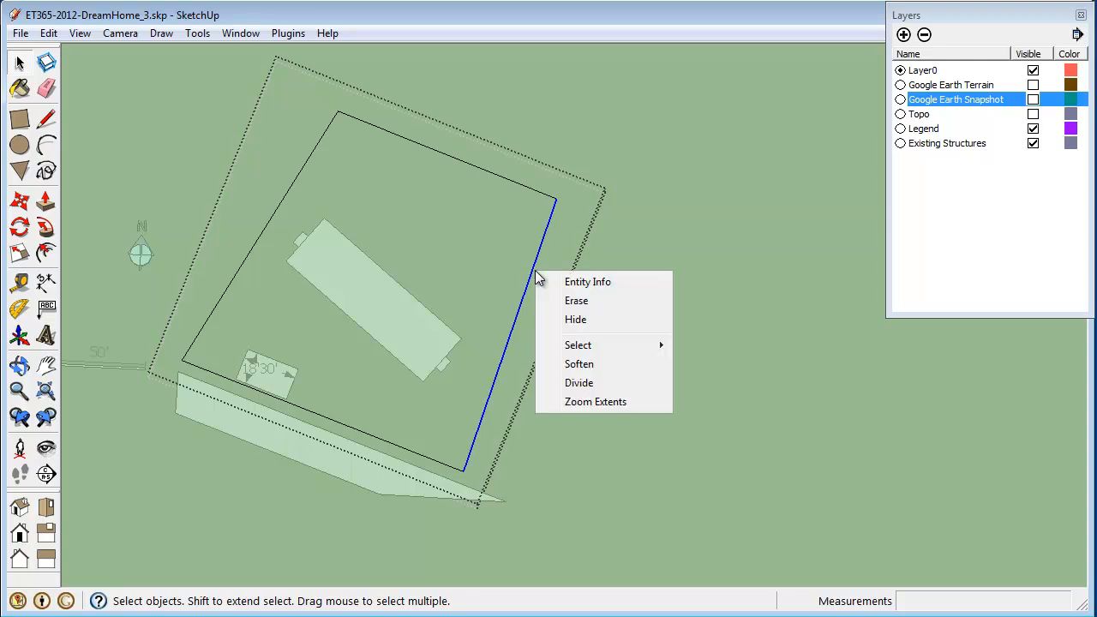
mouse_move(580, 350)
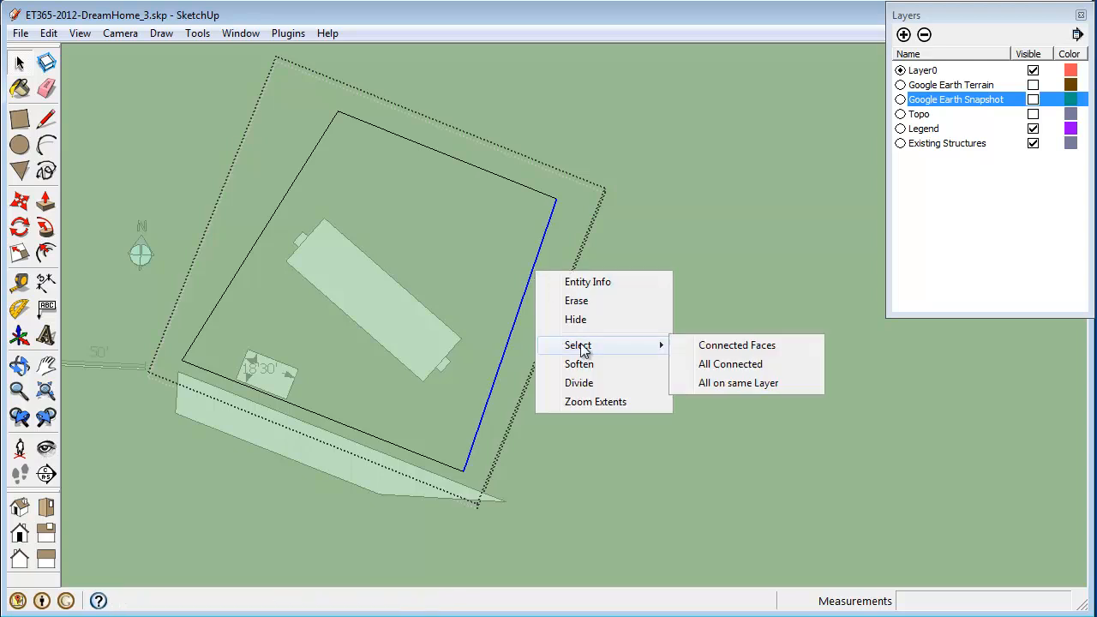
left_click(738, 363)
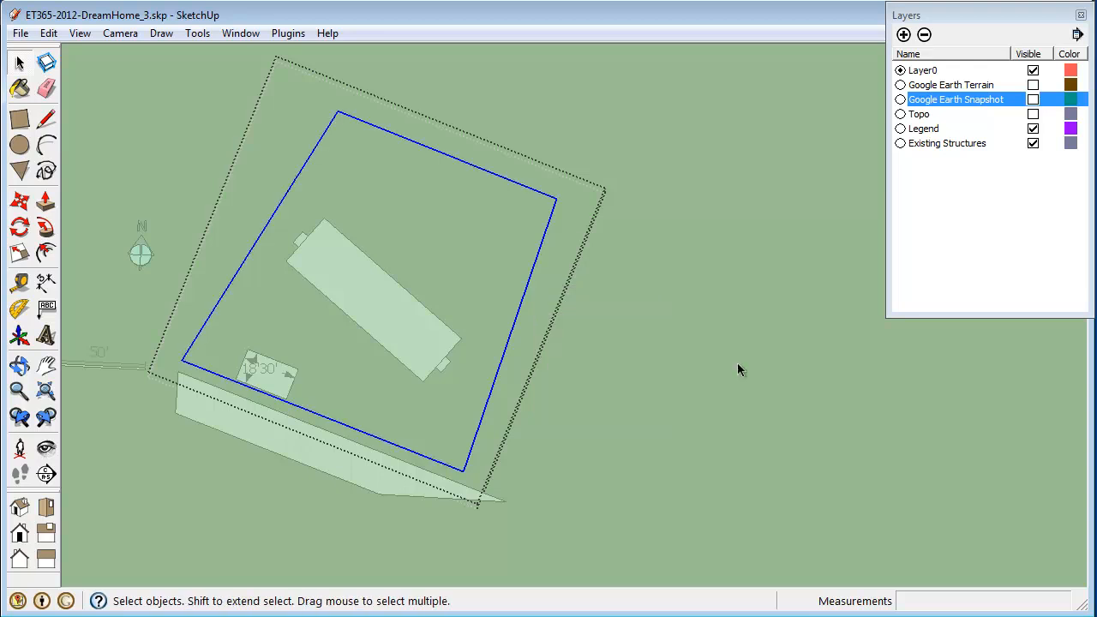
right_click(478, 442)
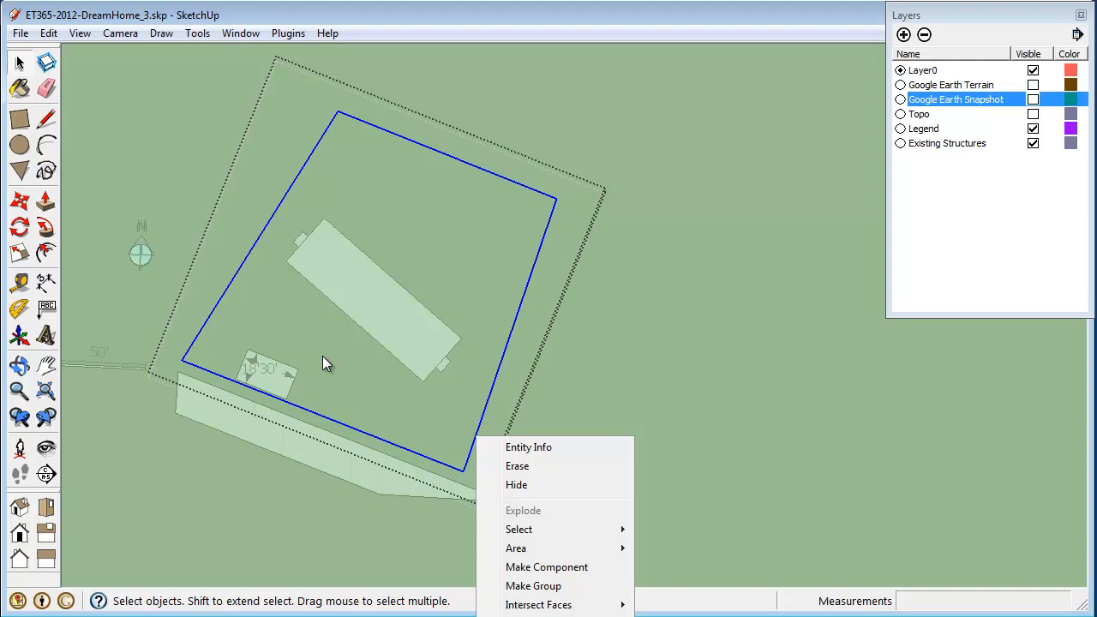
left_click(476, 201)
Fill the lot outline with a face by drawing a line between its west and east edges, and delete that line.
key("l")
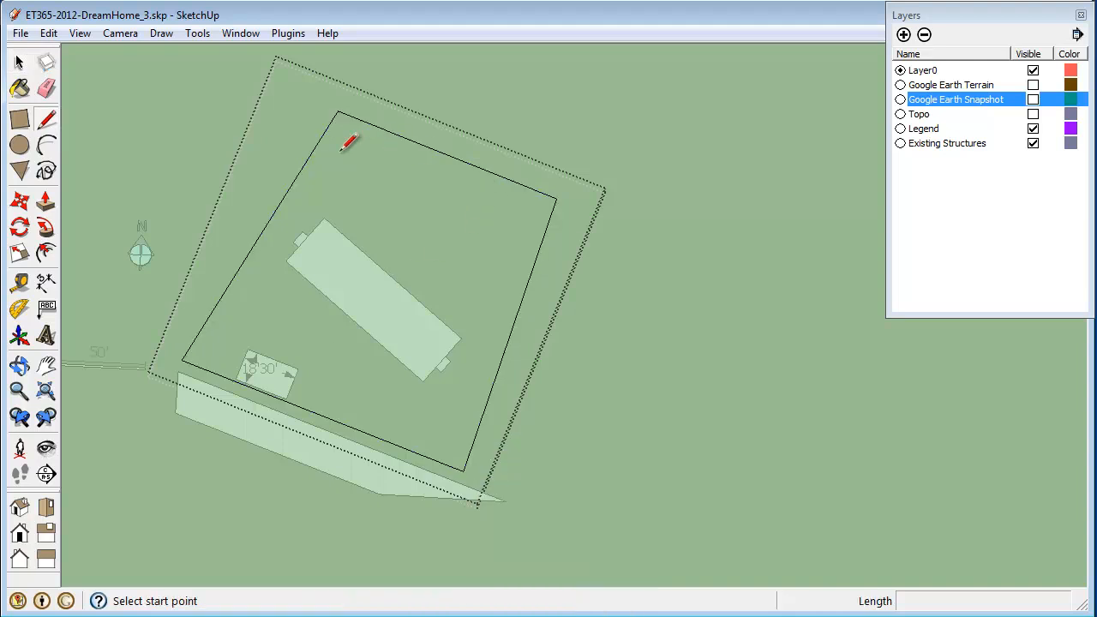
left_click(304, 166)
left_click(536, 255)
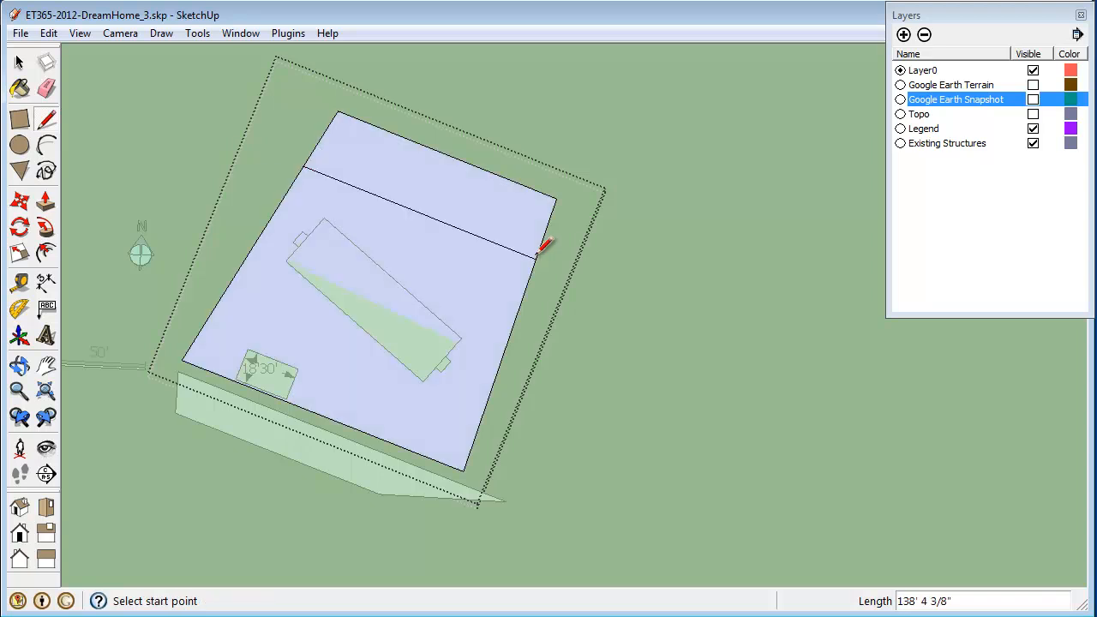
key("space")
left_click(528, 254)
key("Delete")
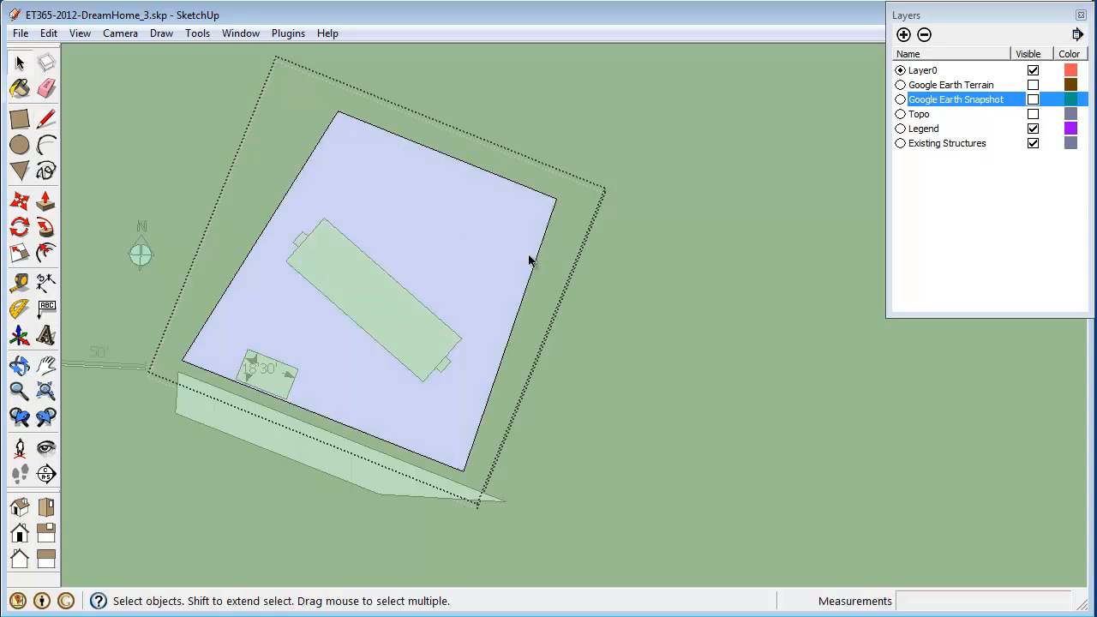
Offset the lot face's boundary inward by 20 feet as a setback line.
left_click(419, 257)
left_click(47, 254)
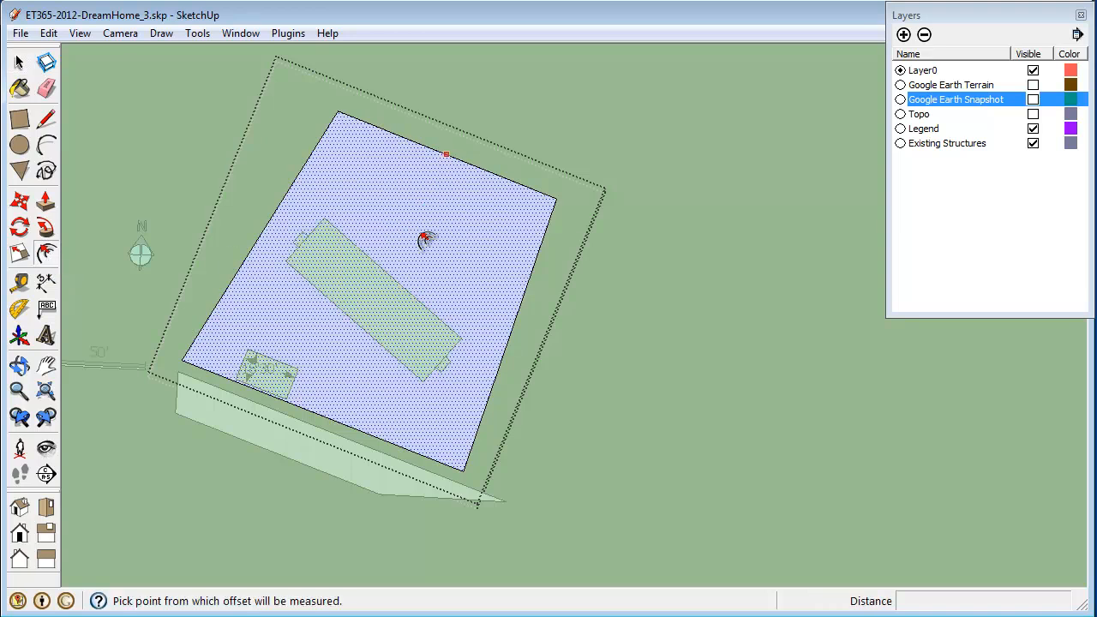
left_click(435, 230)
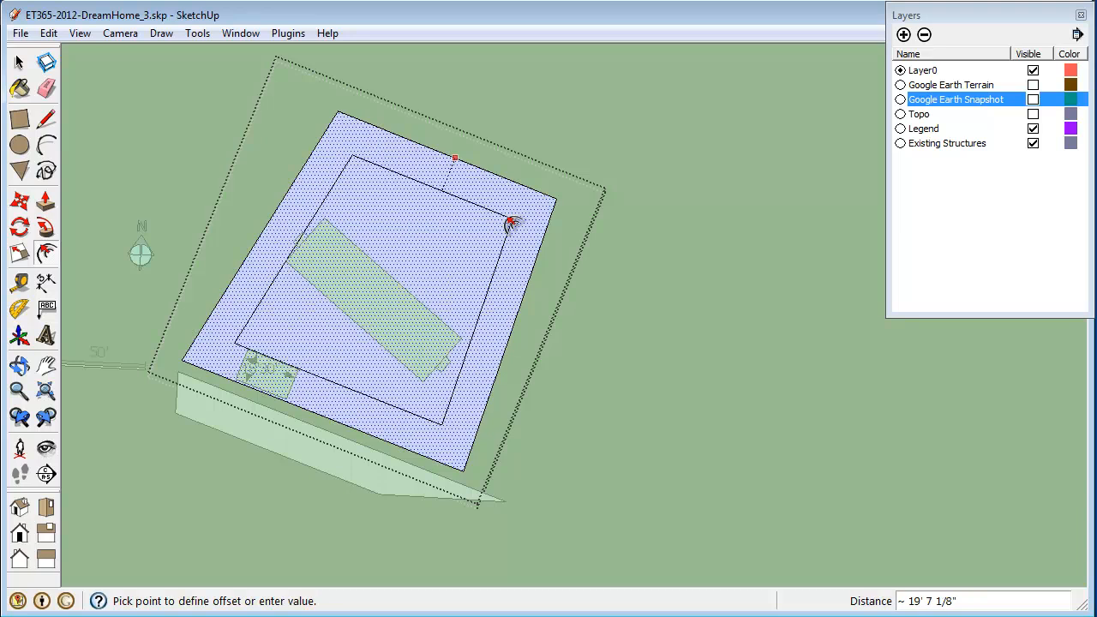
type("20")
key("Return")
key("space")
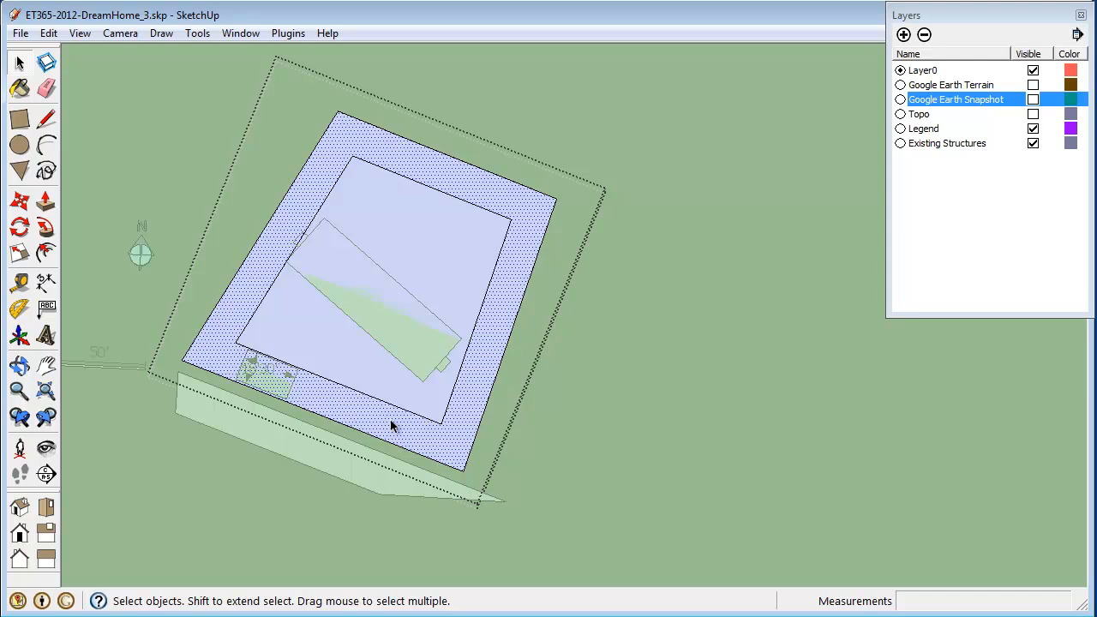
Paint the lot's inner face and the surrounding setback band with Translucent_Glass_Gray from the Translucent materials.
left_click(20, 87)
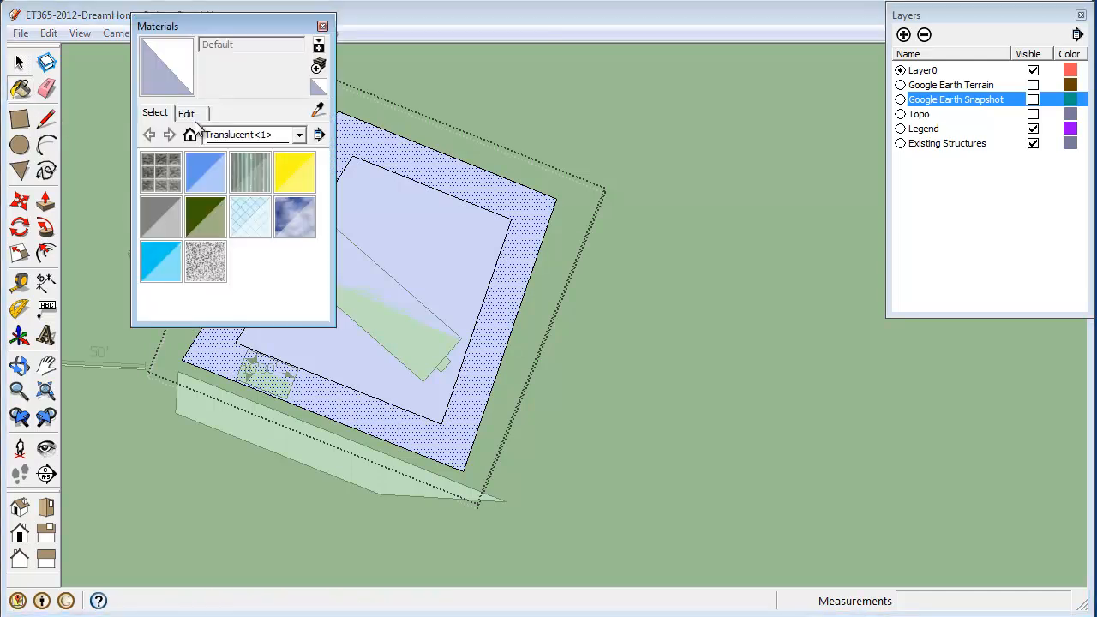
left_click(298, 135)
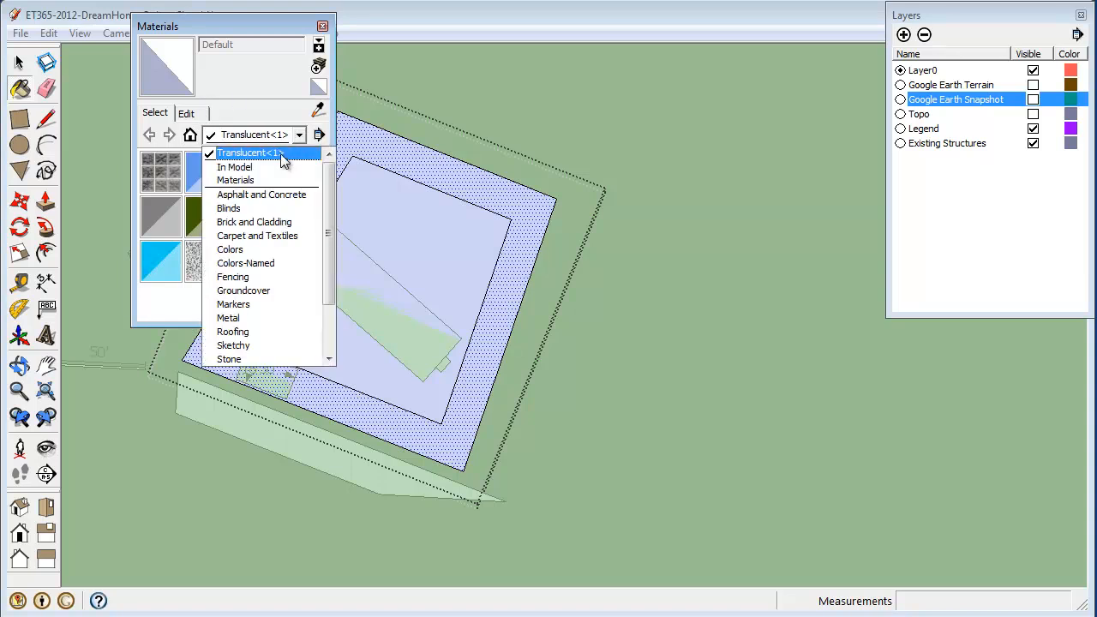
left_click(281, 180)
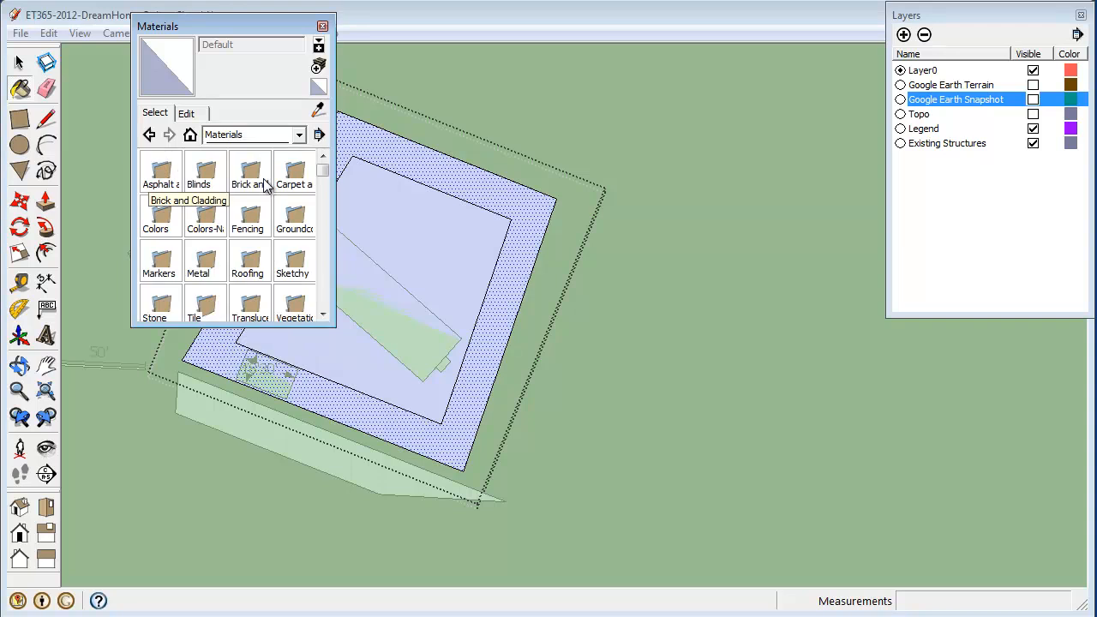
scroll(326, 218, "down", 1)
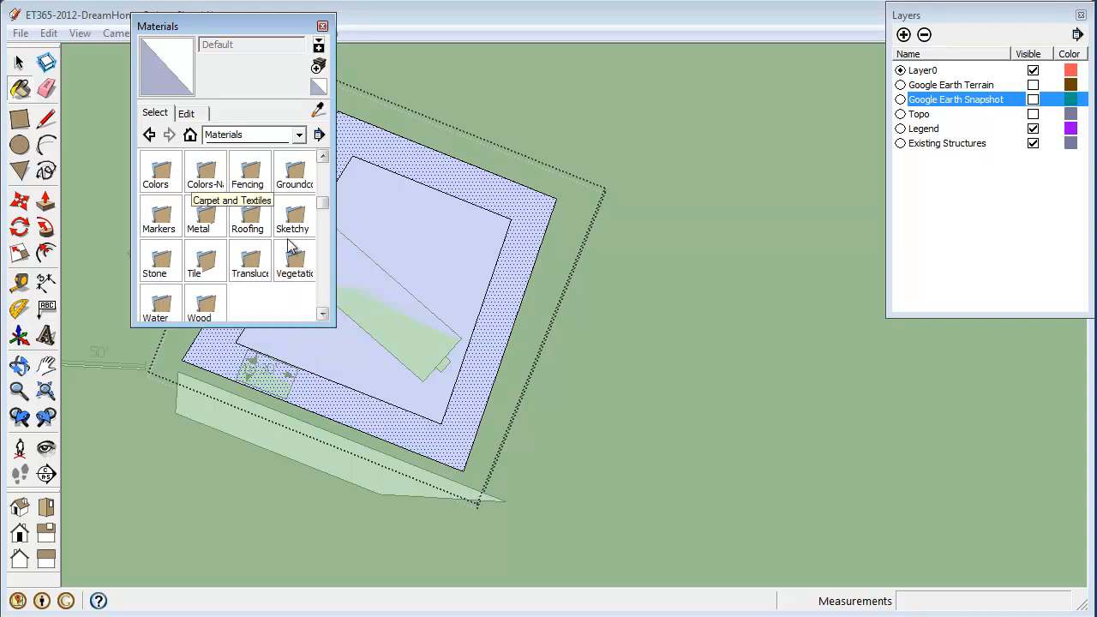
double_click(263, 267)
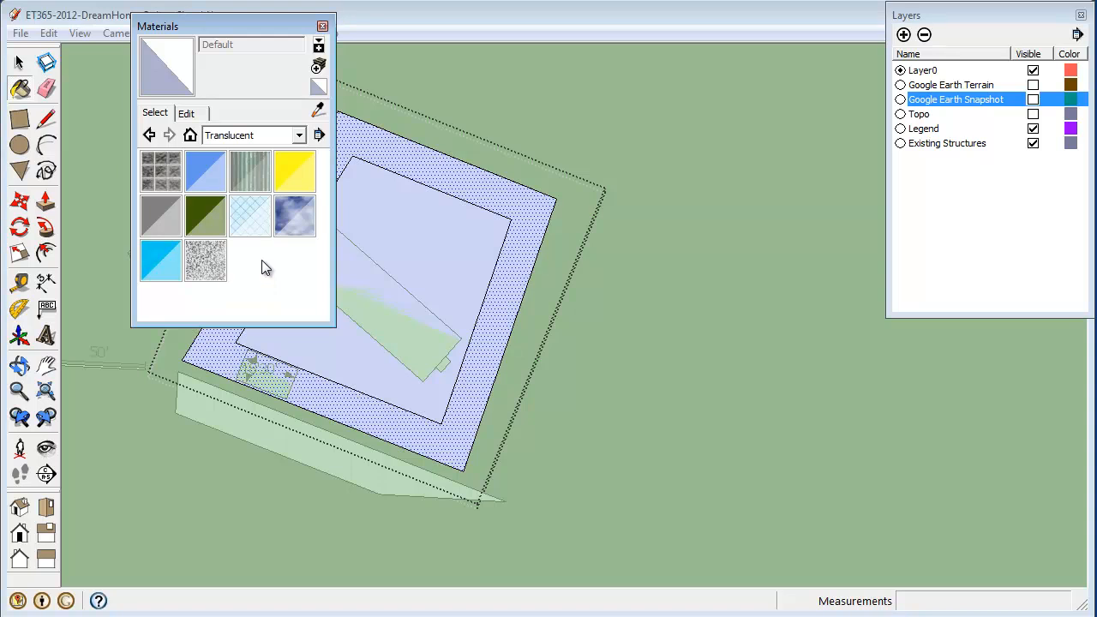
left_click(167, 217)
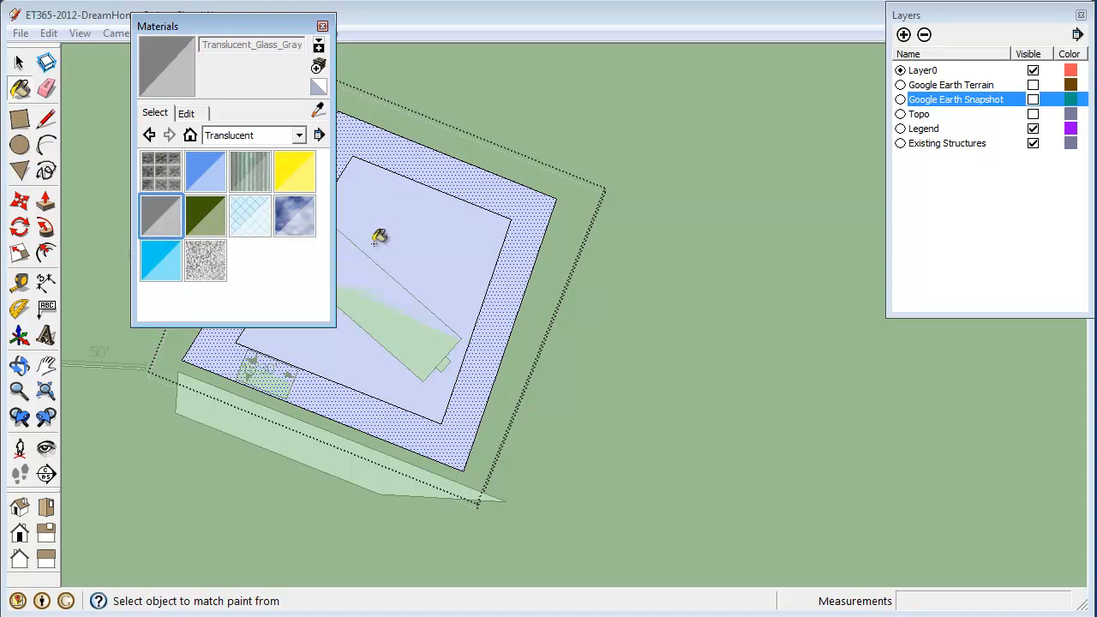
left_click(418, 225)
left_click(436, 164)
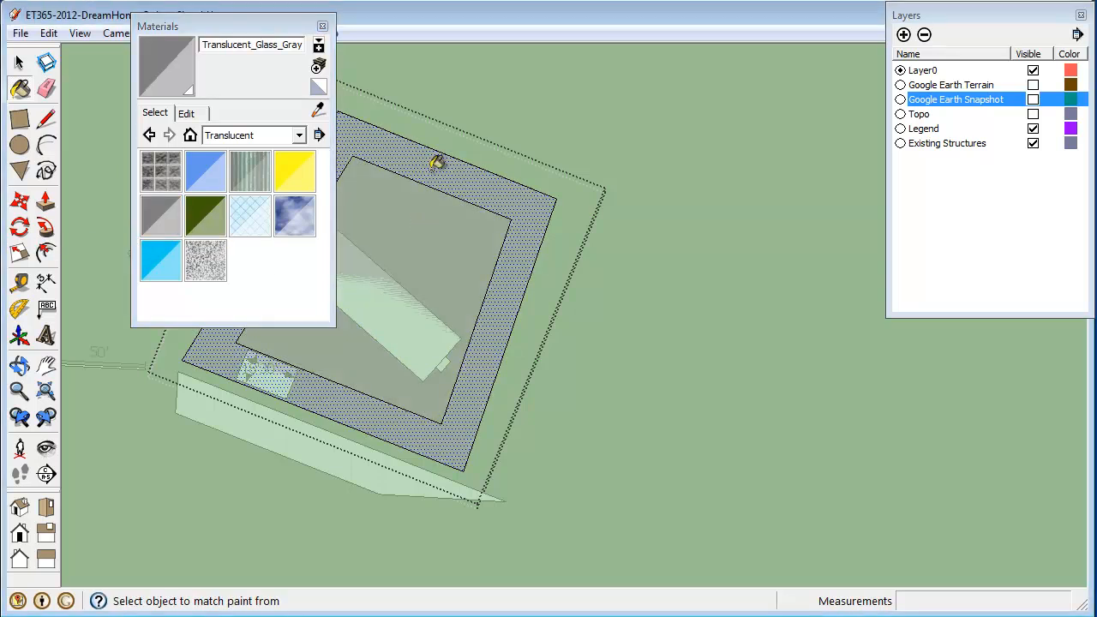
left_click(322, 26)
key("space")
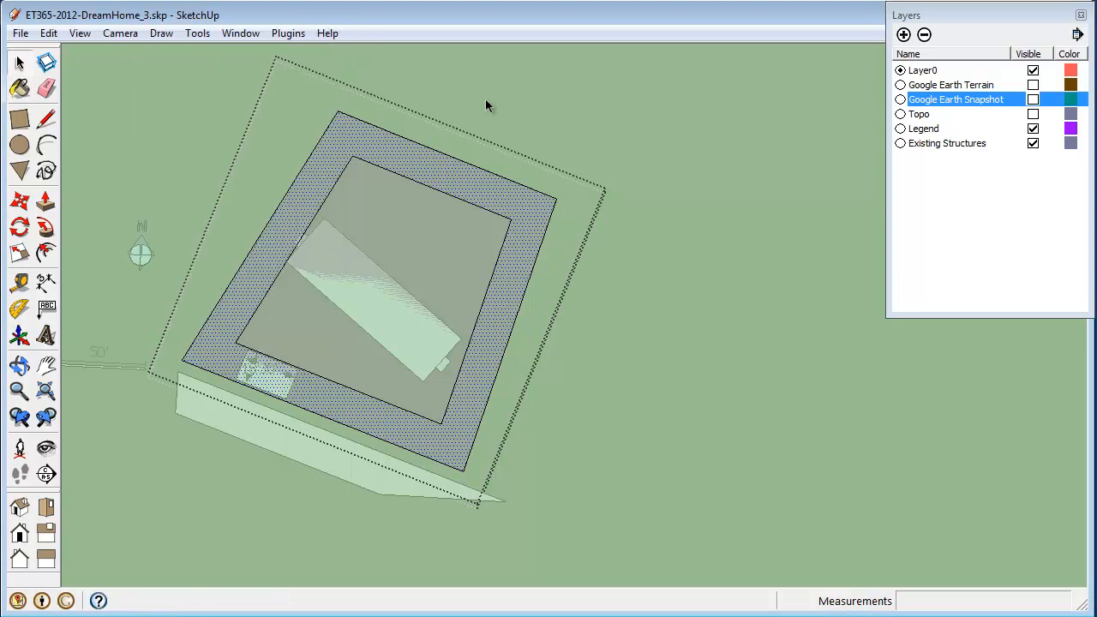
Close the lot's group and show the Google Earth Snapshot layer.
left_click(614, 272)
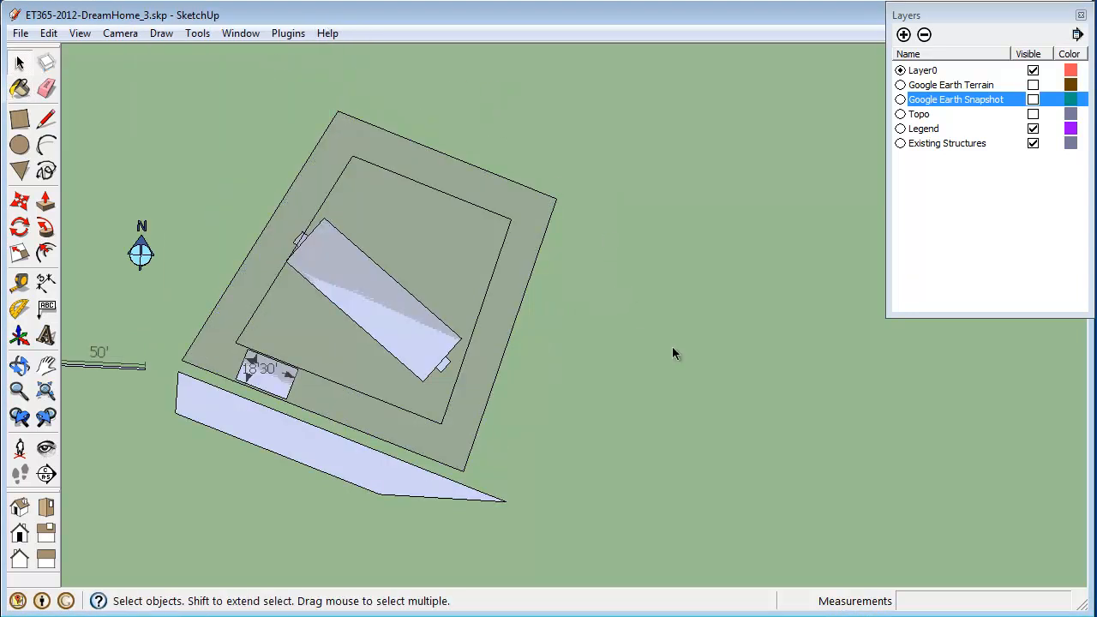
left_click(1032, 100)
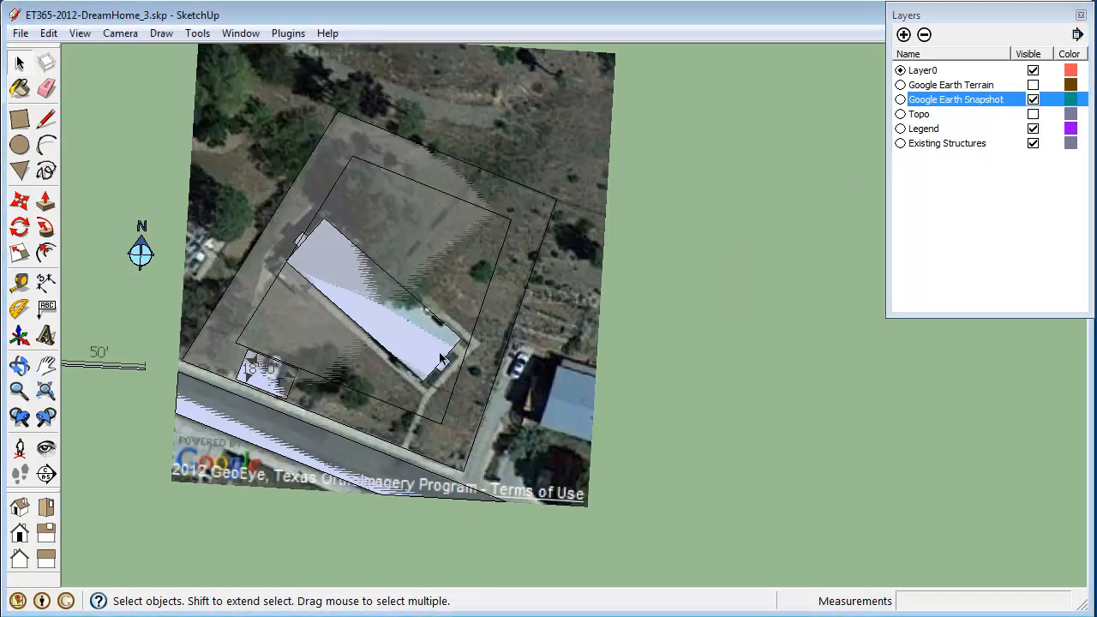
Delete the dimension on the small rectangular structure at the lot's southwest corner.
scroll(444, 363, "up", 1)
scroll(446, 363, "up", 1)
scroll(447, 361, "down", 2)
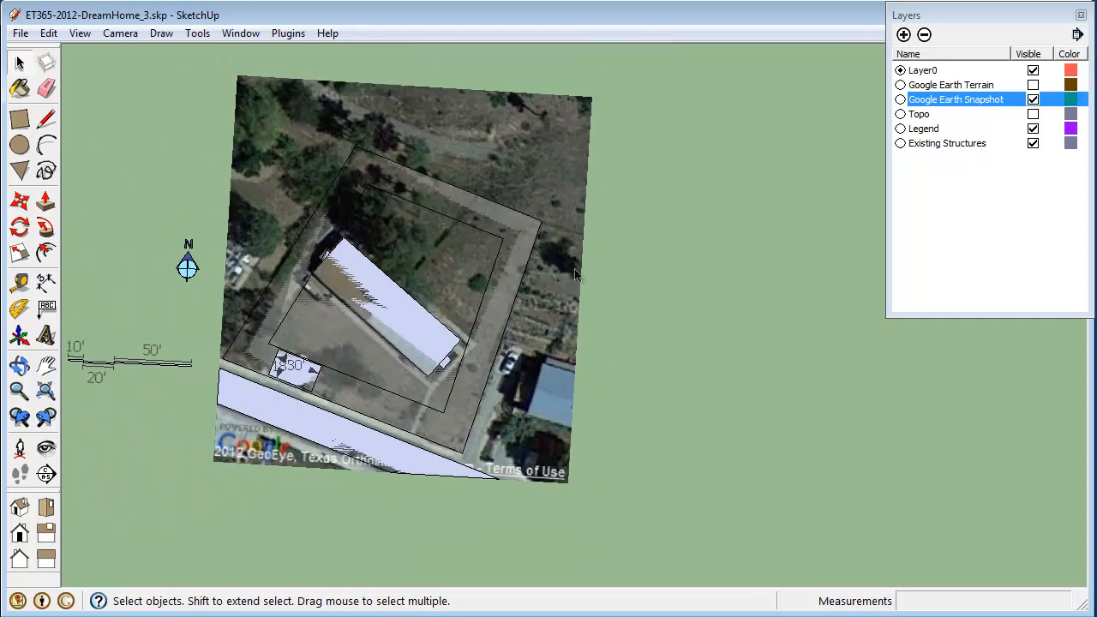
left_click(302, 368)
key("Delete")
Name the lot's group "Property Boundary and Offset" in its entity information.
left_click(394, 396)
right_click(394, 395)
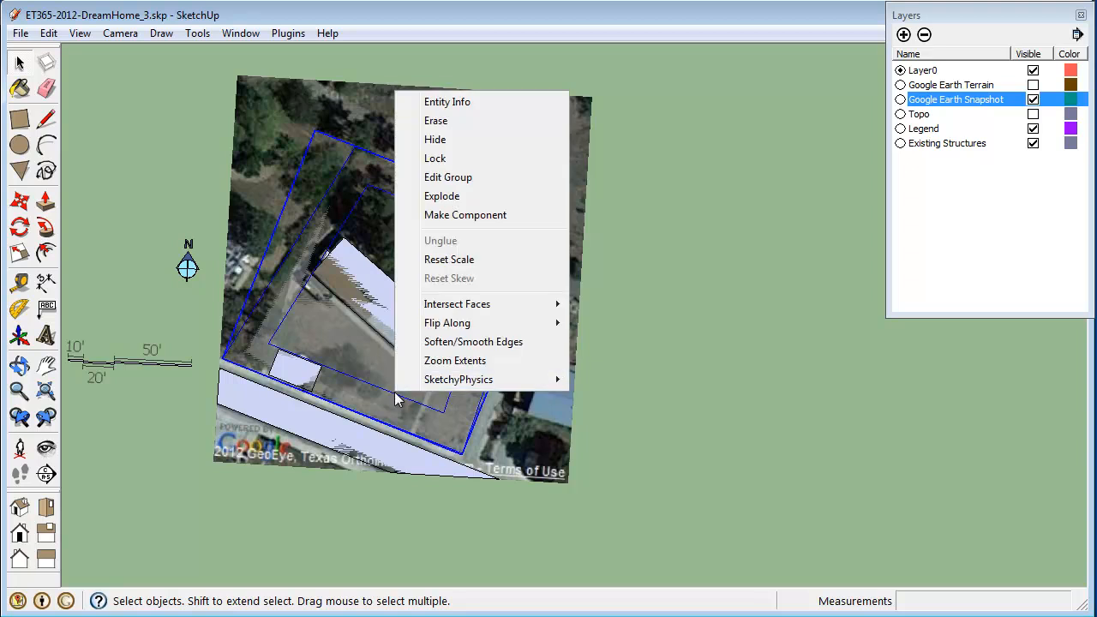
left_click(466, 98)
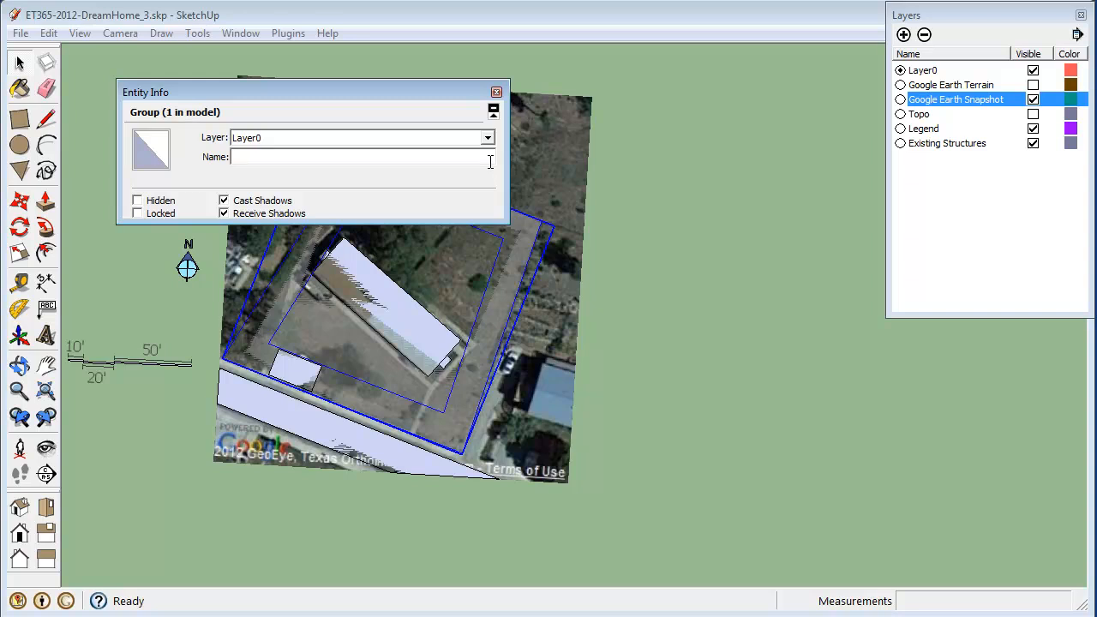
type("Property Boundary and Offset")
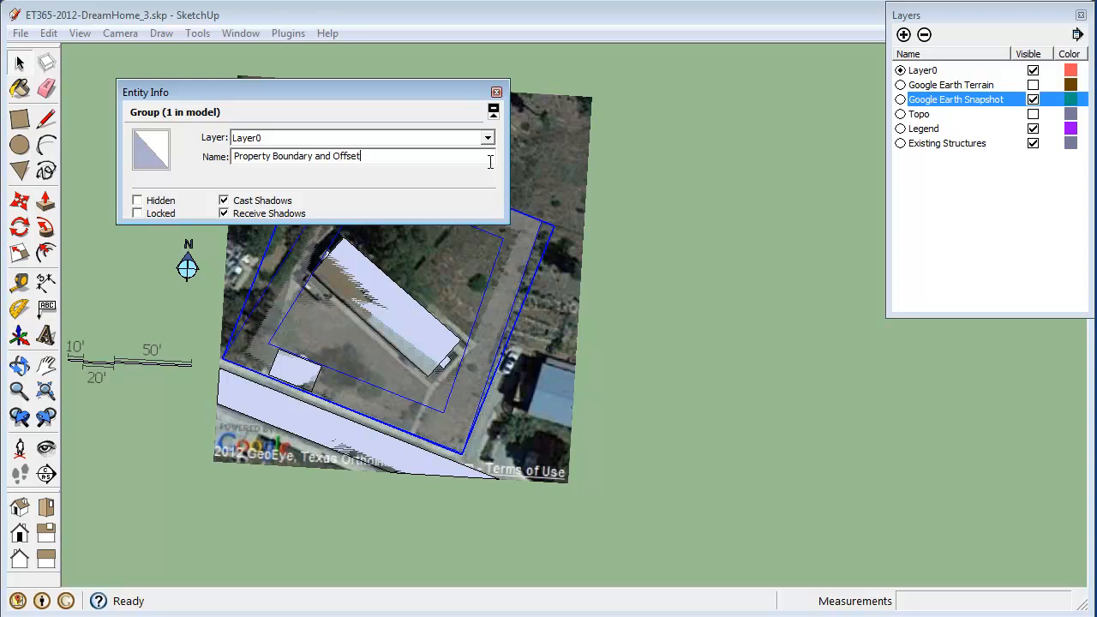
Add a new layer with its default name and move the Property Boundary and Offset group off Layer0.
left_click(903, 35)
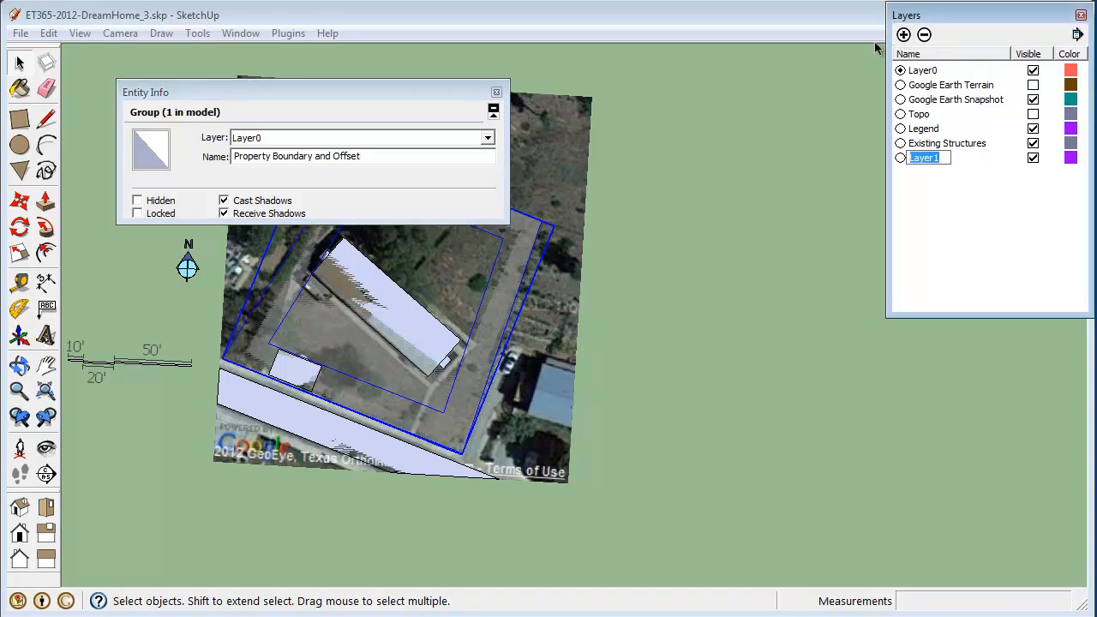
key("Return")
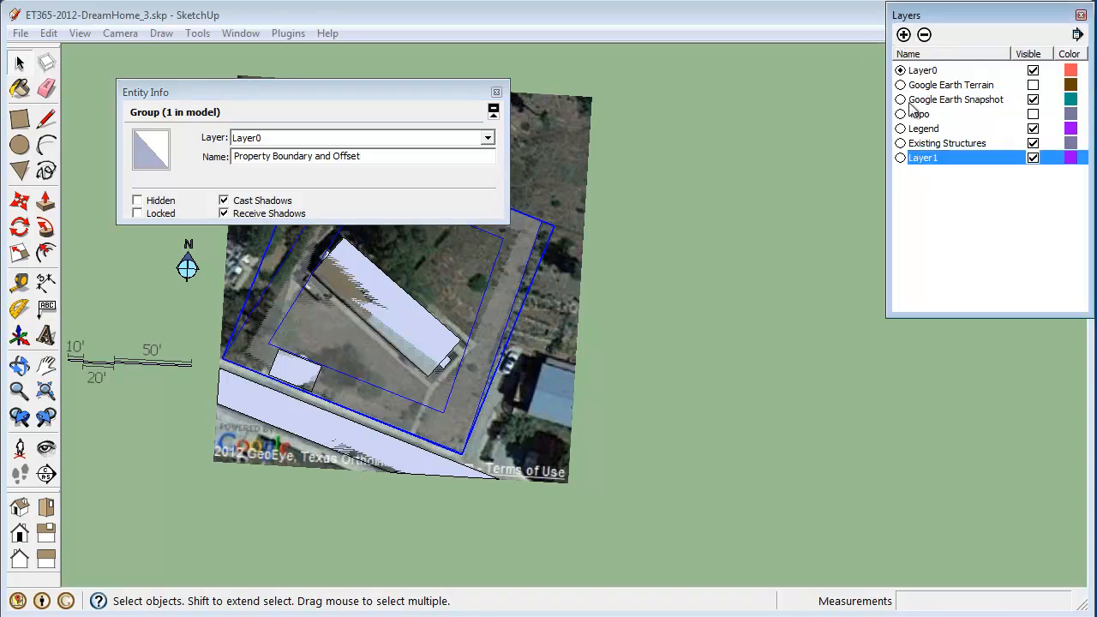
left_click(488, 138)
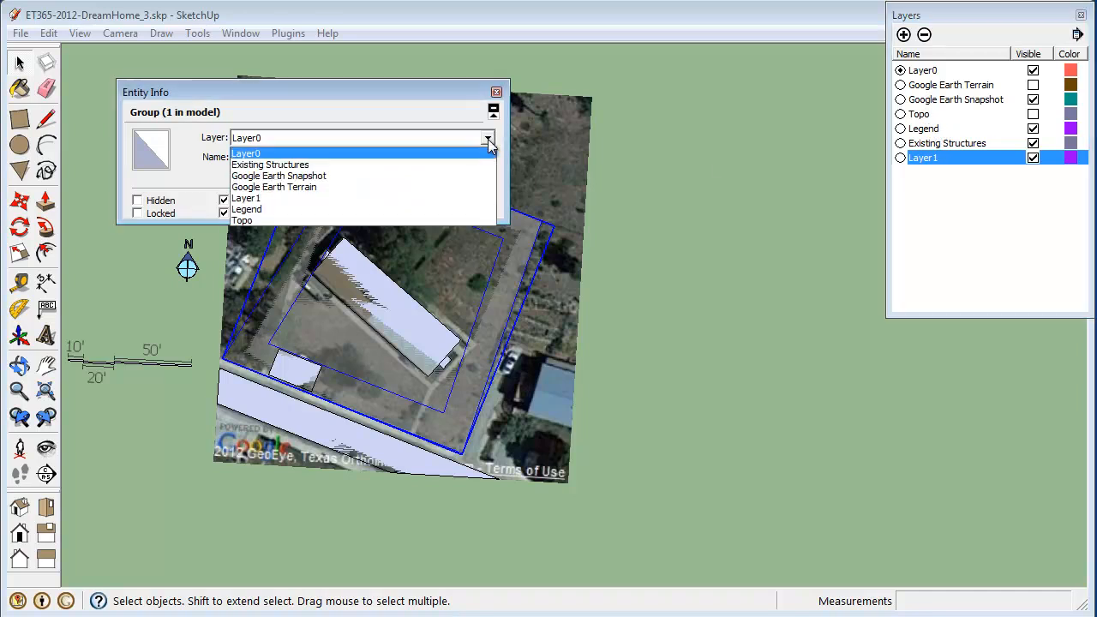
left_click(443, 209)
left_click(496, 92)
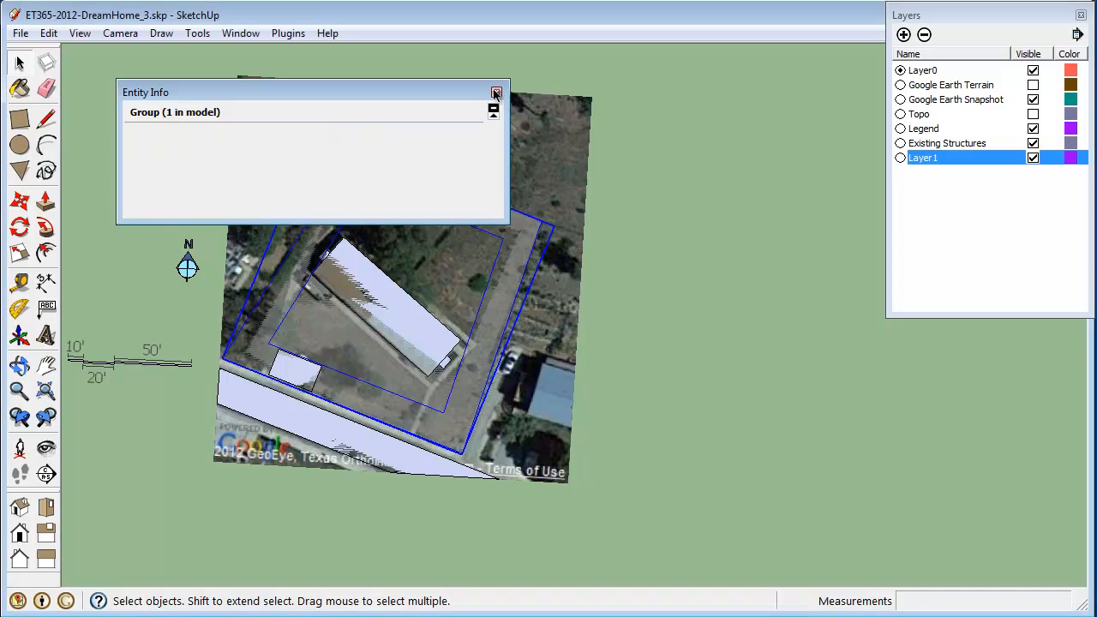
left_click(648, 163)
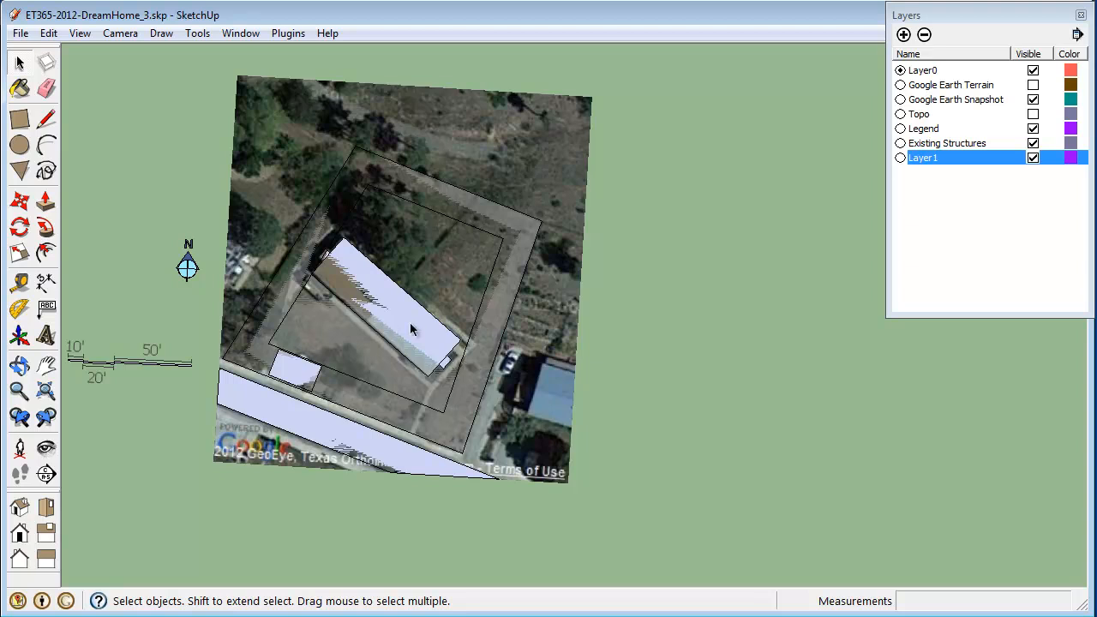
Hide the Google Earth Snapshot layer.
left_click(1032, 99)
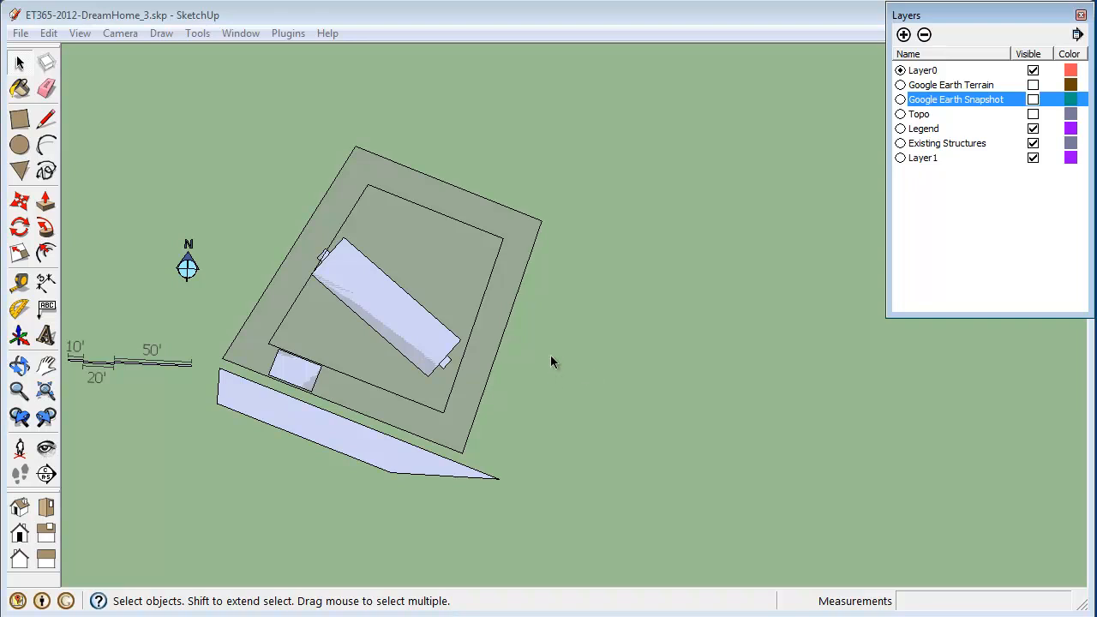
left_click(295, 365)
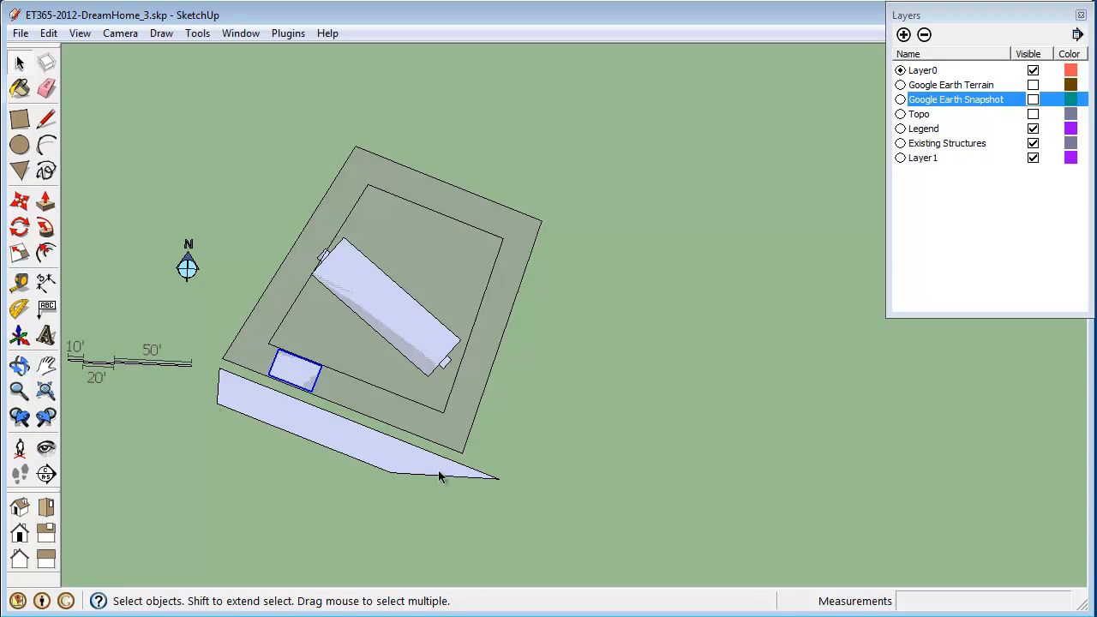
scroll(345, 409, "up", 2)
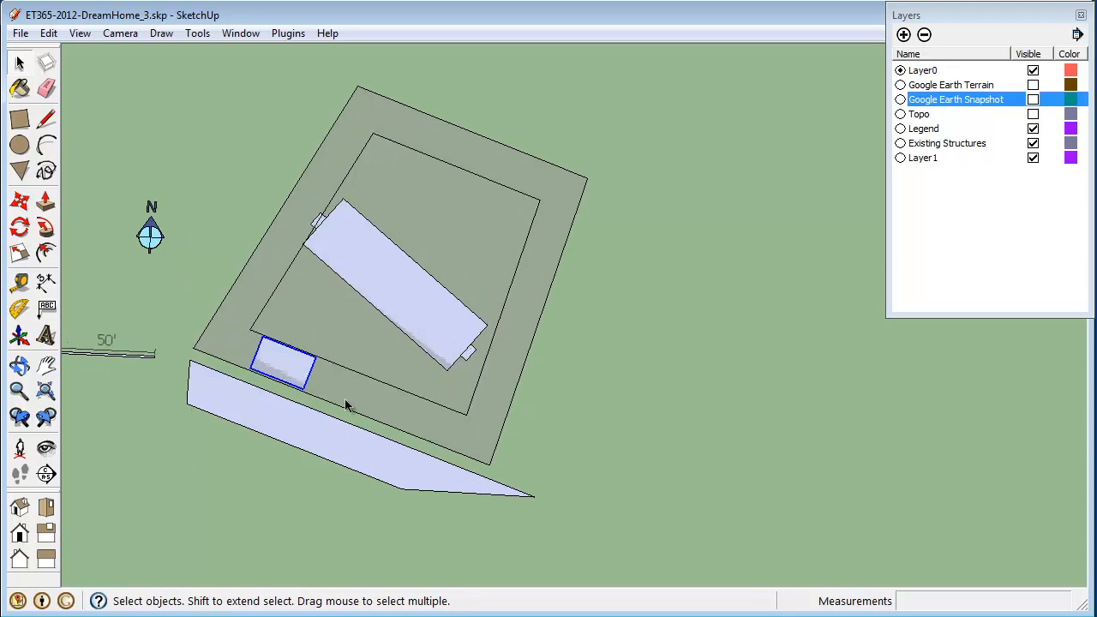
left_click(398, 280)
left_click(645, 302)
middle_click_drag(247, 472, 247, 468)
right_click(247, 468)
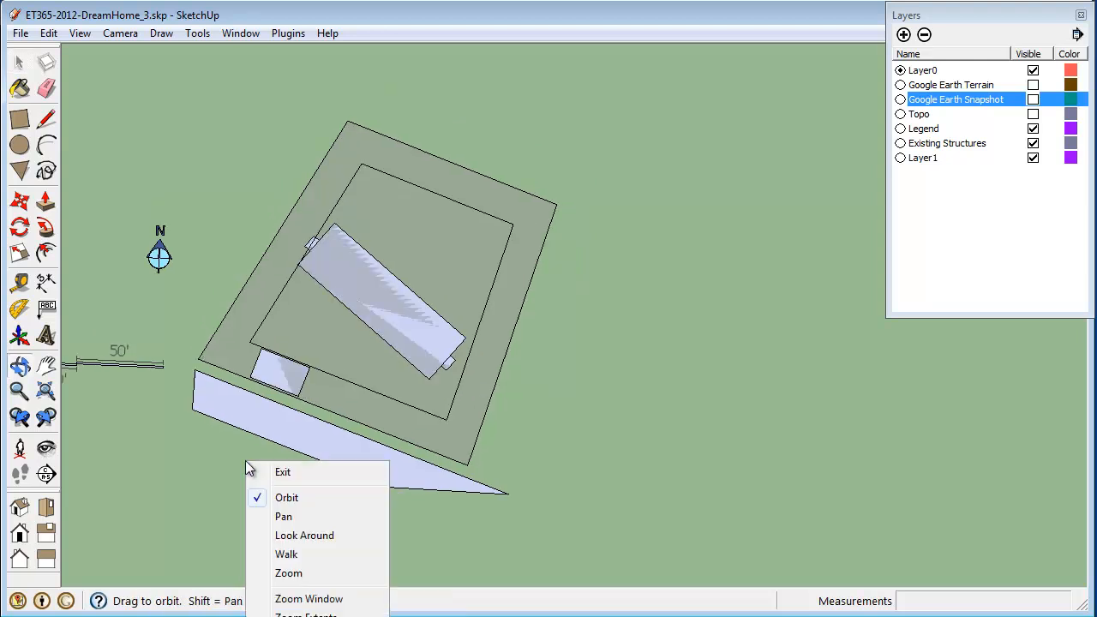
left_click(283, 474)
middle_click_drag(181, 470, 309, 468, "shift")
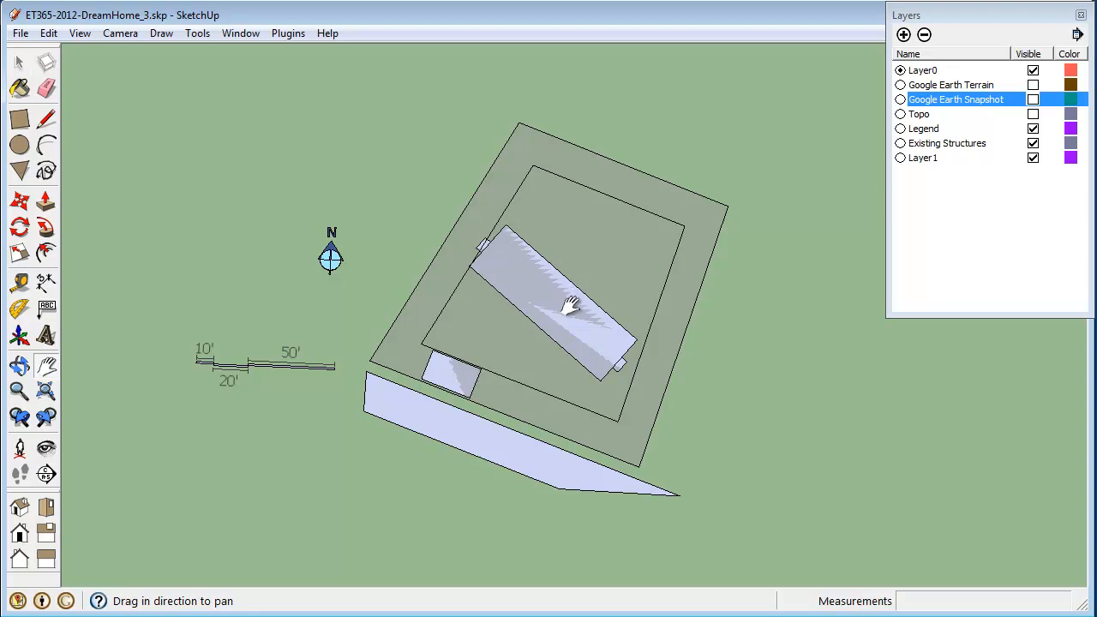
Move the long building and the small southwest structure up along the blue axis by .125.
key("space")
left_click(455, 377)
scroll(455, 378, "up", 4)
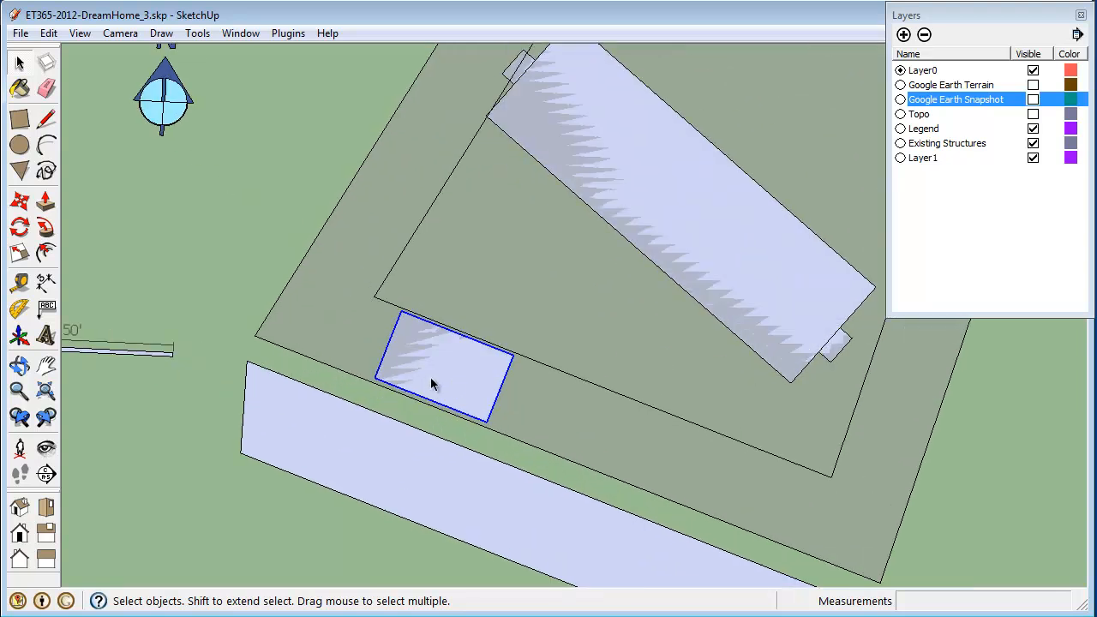
left_click(717, 225)
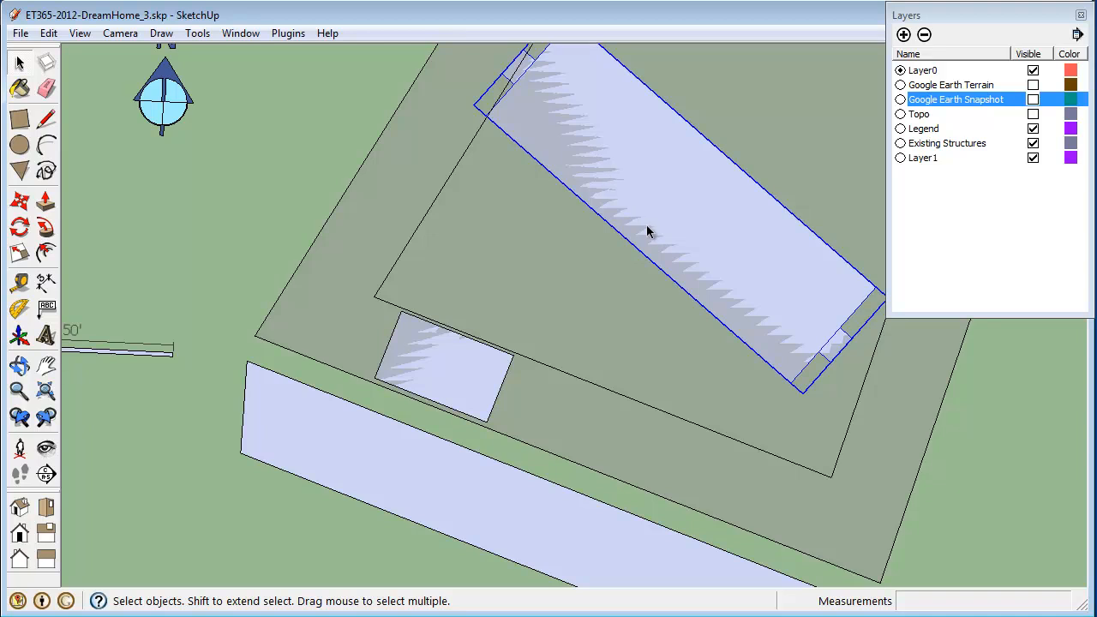
left_click(456, 382)
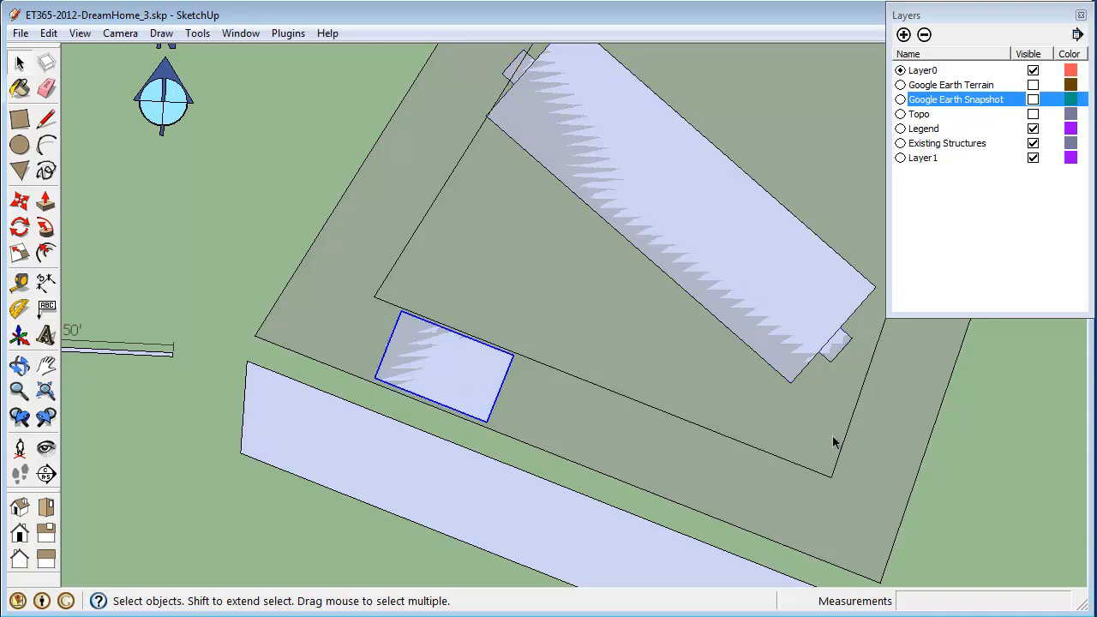
left_click(800, 305)
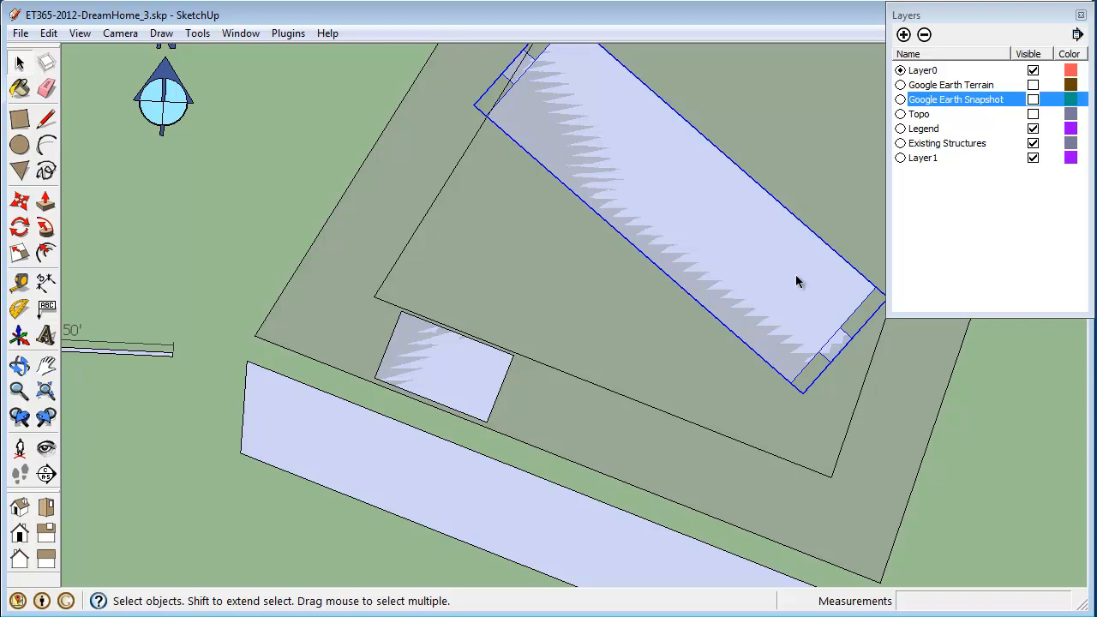
middle_click_drag(886, 458, 595, 275)
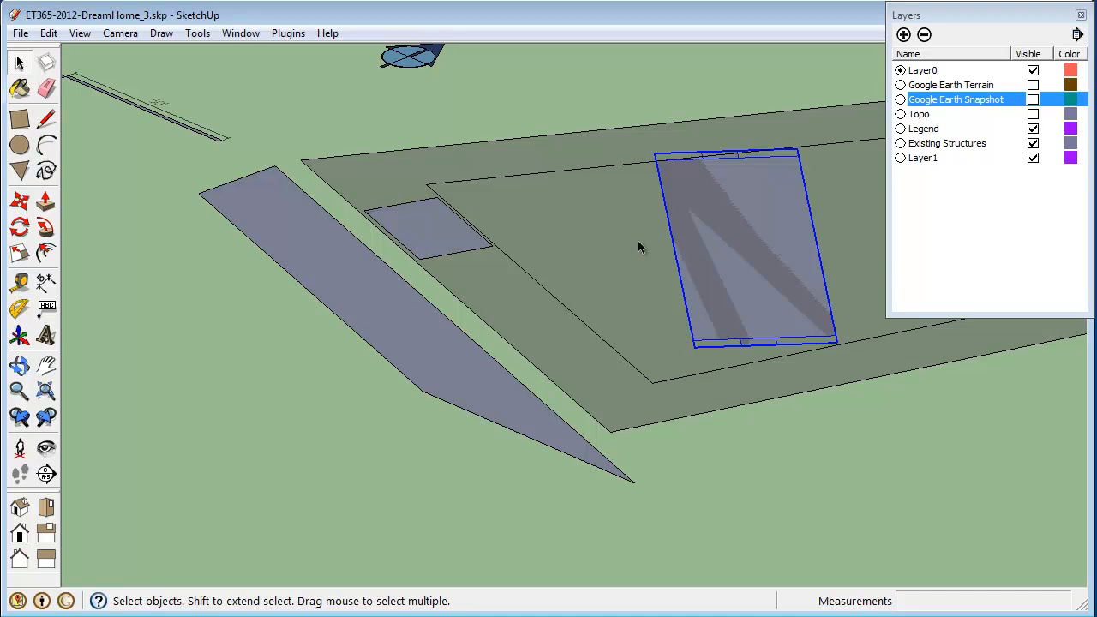
left_click(454, 240)
key("m")
left_click(439, 234)
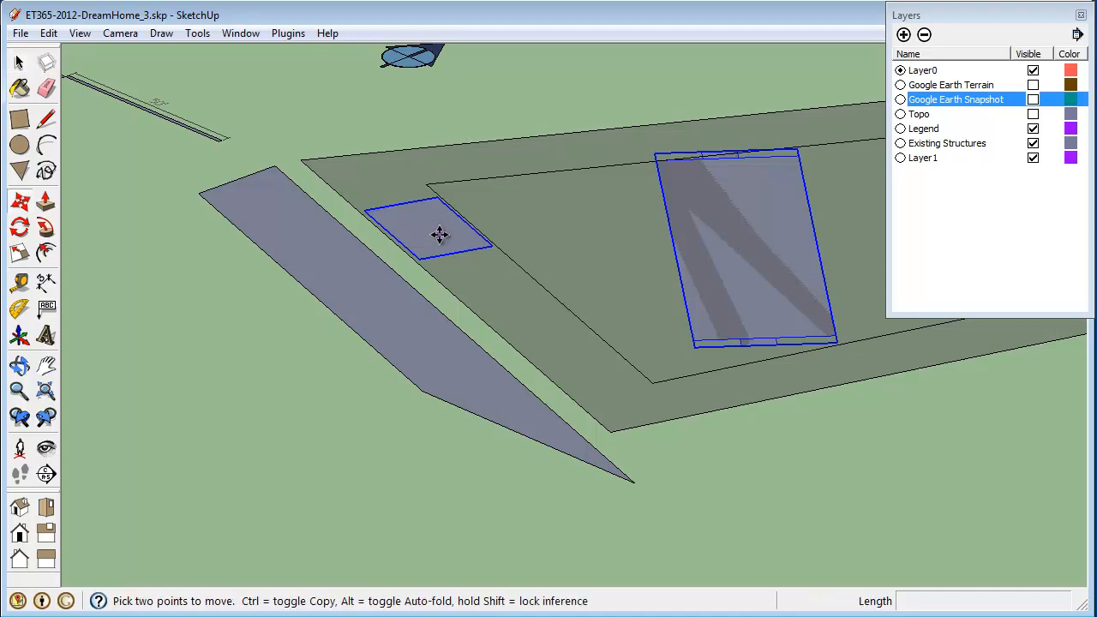
left_click(438, 234)
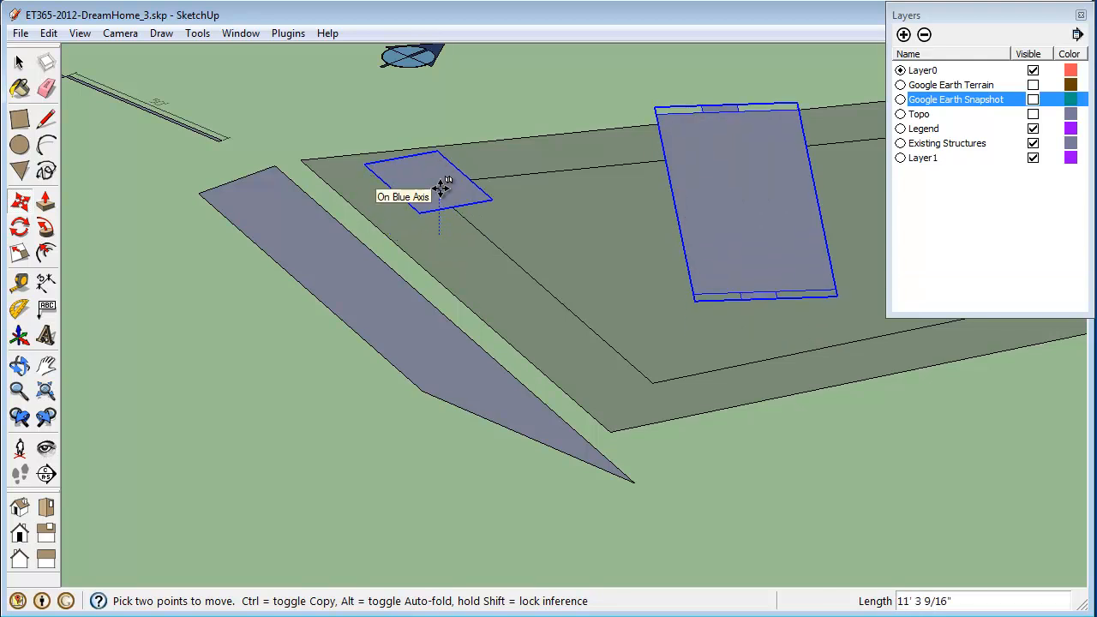
type(".125")
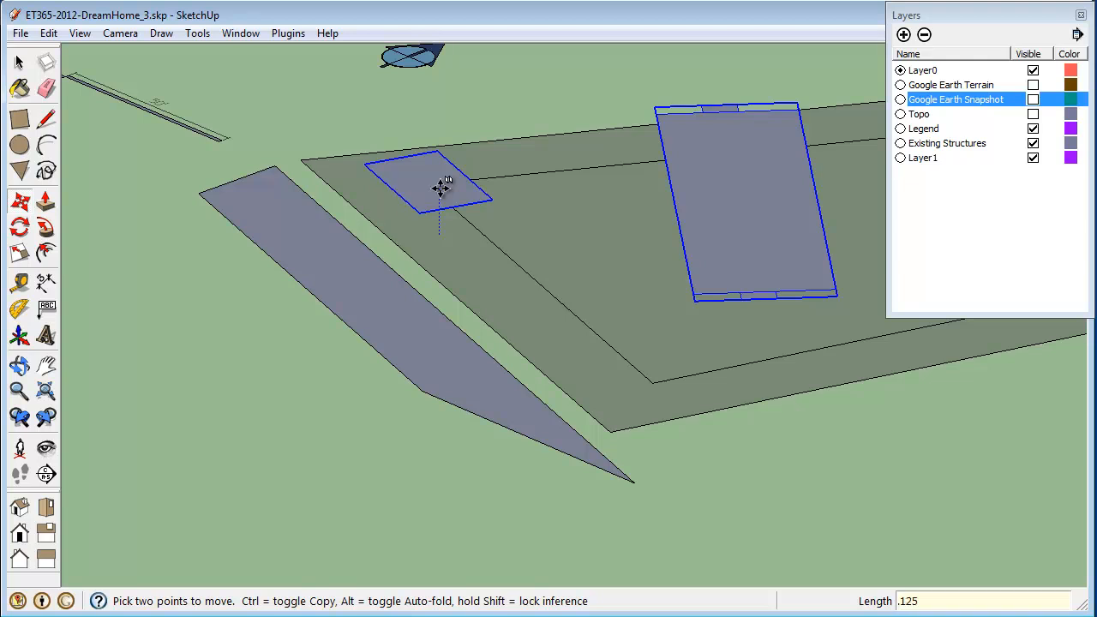
key("Return")
key("space")
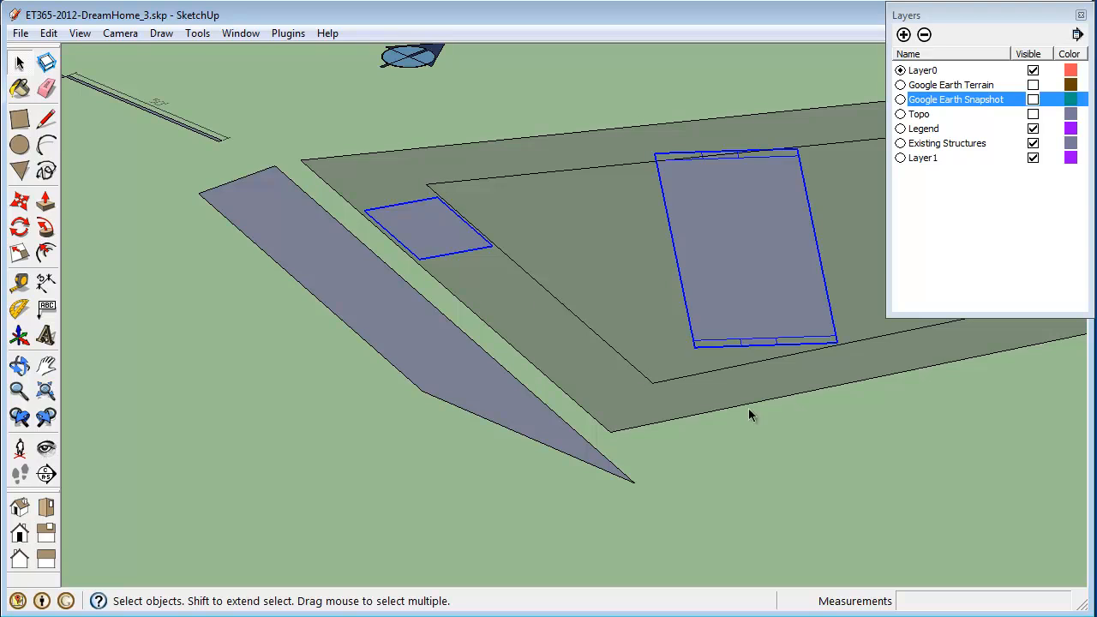
Inspect the raised structures from several angles and return to a top view of the whole site.
left_click(881, 437)
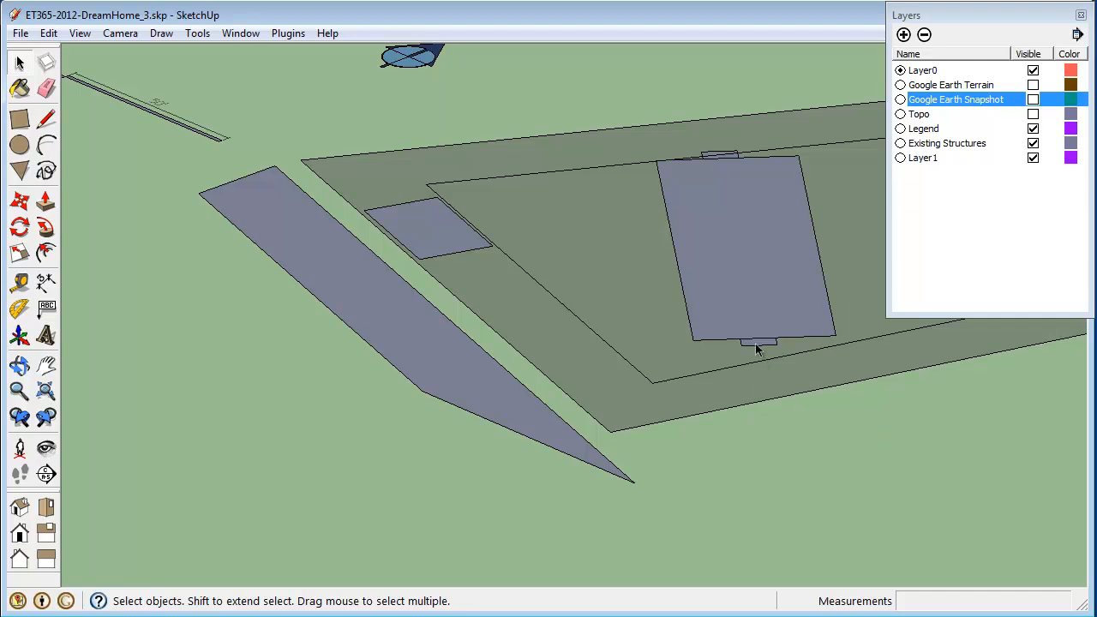
scroll(757, 349, "up", 4)
middle_click_drag(693, 458, 863, 500)
scroll(833, 457, "down", 2)
scroll(833, 457, "down", 3)
middle_click_drag(693, 306, 817, 449)
scroll(728, 409, "down", 3)
middle_click_drag(898, 457, 794, 437)
left_click(47, 507)
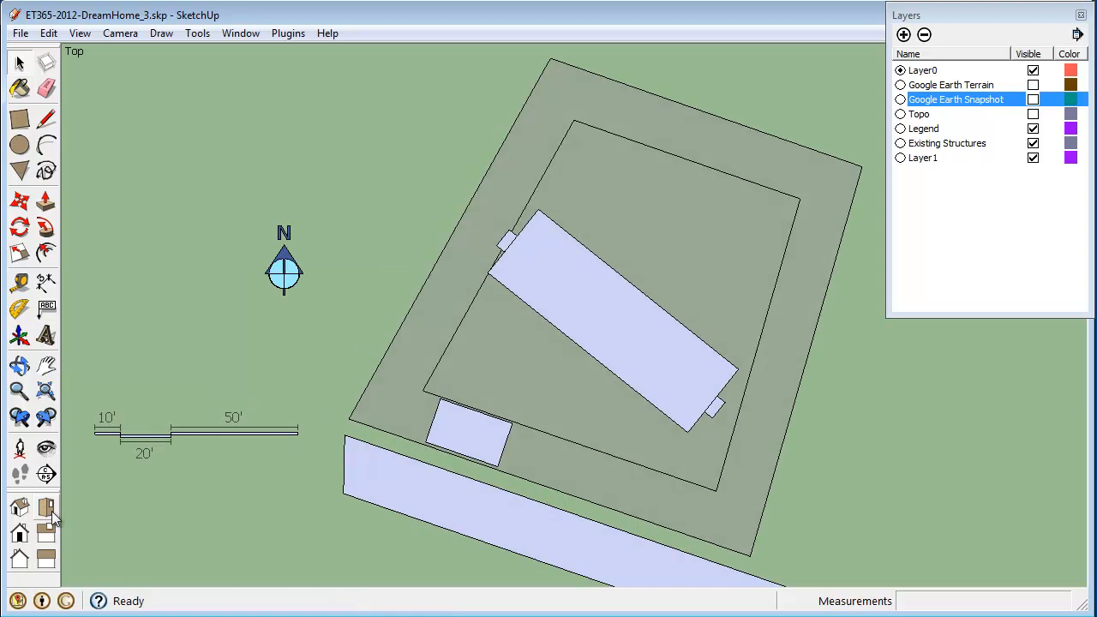
left_click(47, 390)
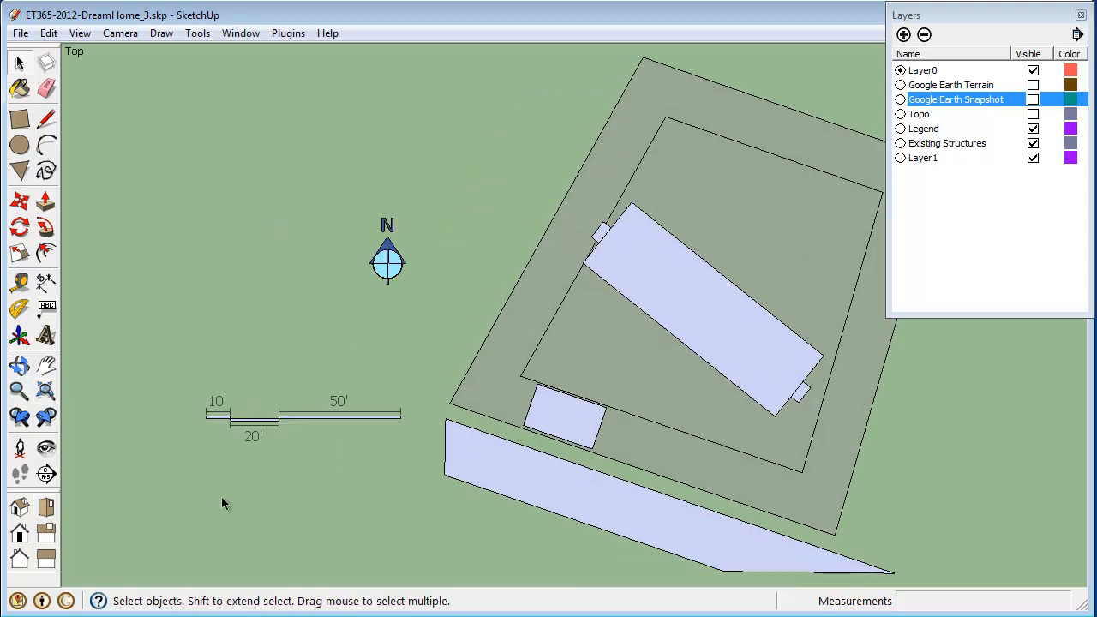
Collapse the layer list and dimension from the midpoint of the building's southwest side to the midpoint of the lot's south edge.
left_click(940, 18)
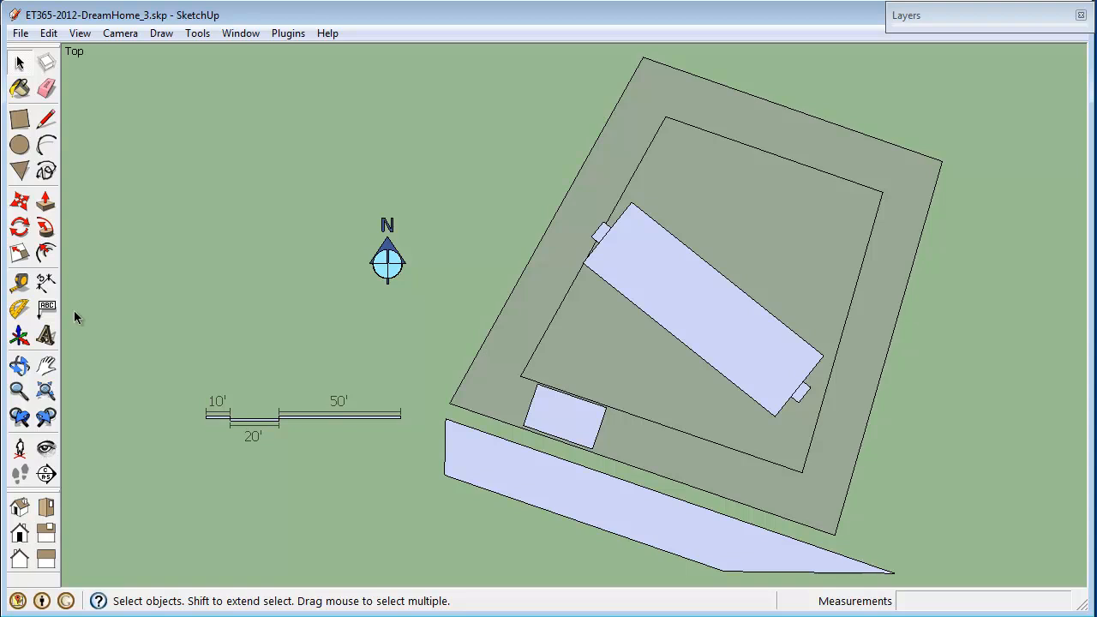
left_click(48, 286)
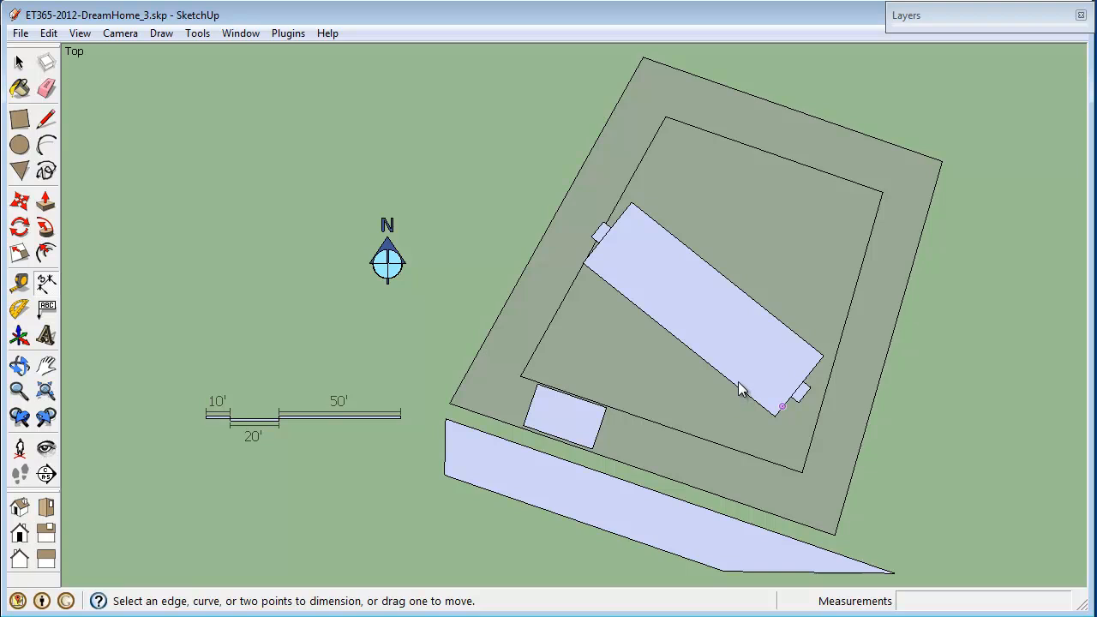
left_click(677, 340)
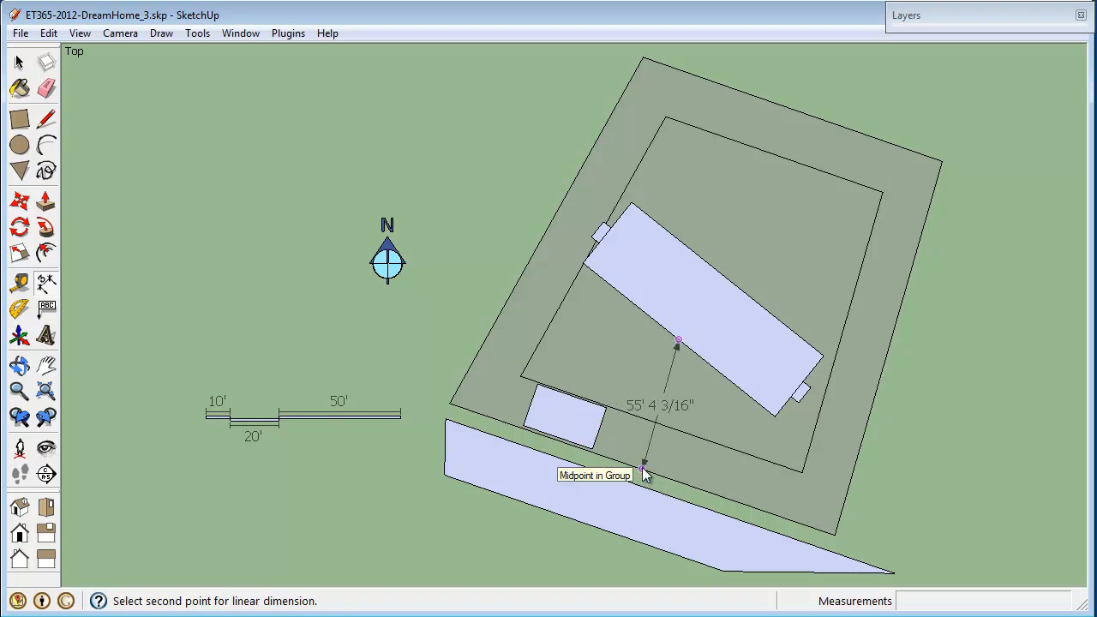
key("Escape")
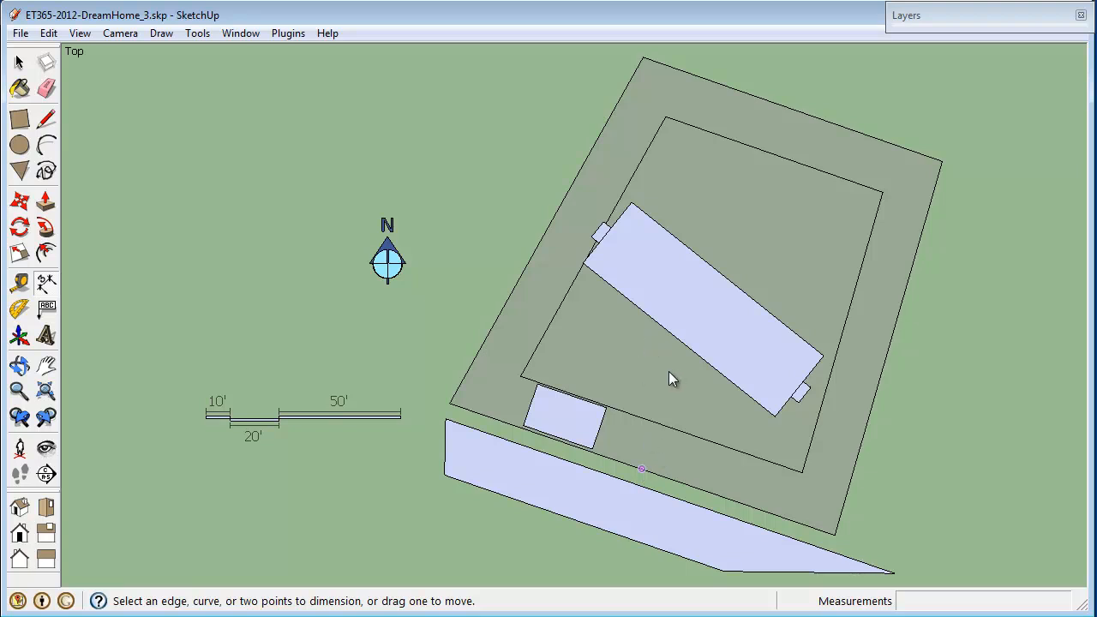
left_click(677, 341)
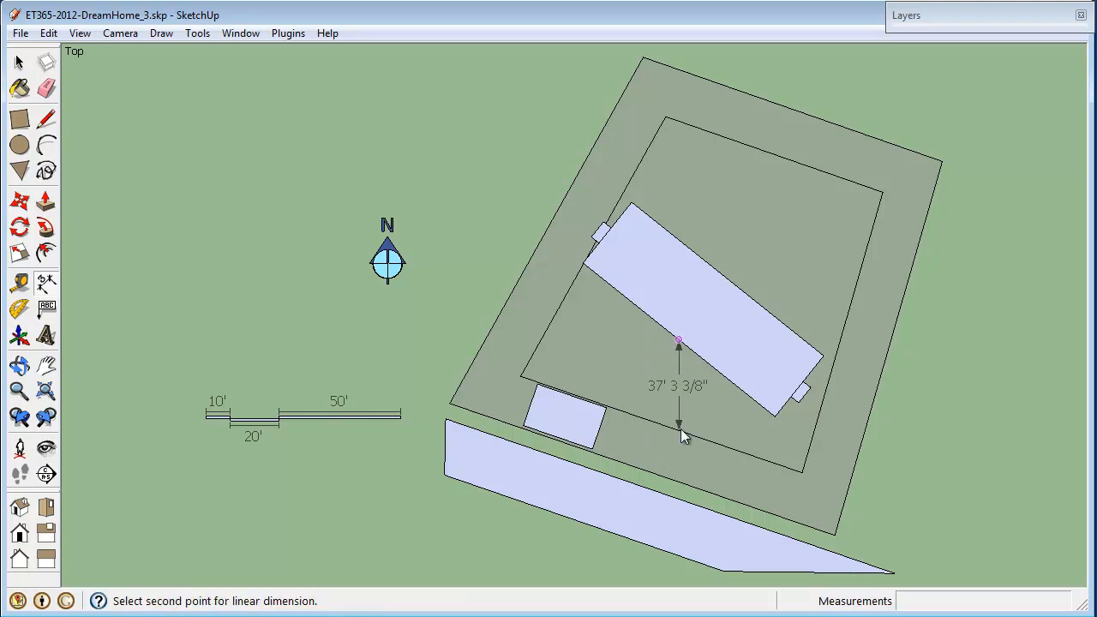
left_click(643, 470)
left_click(645, 472)
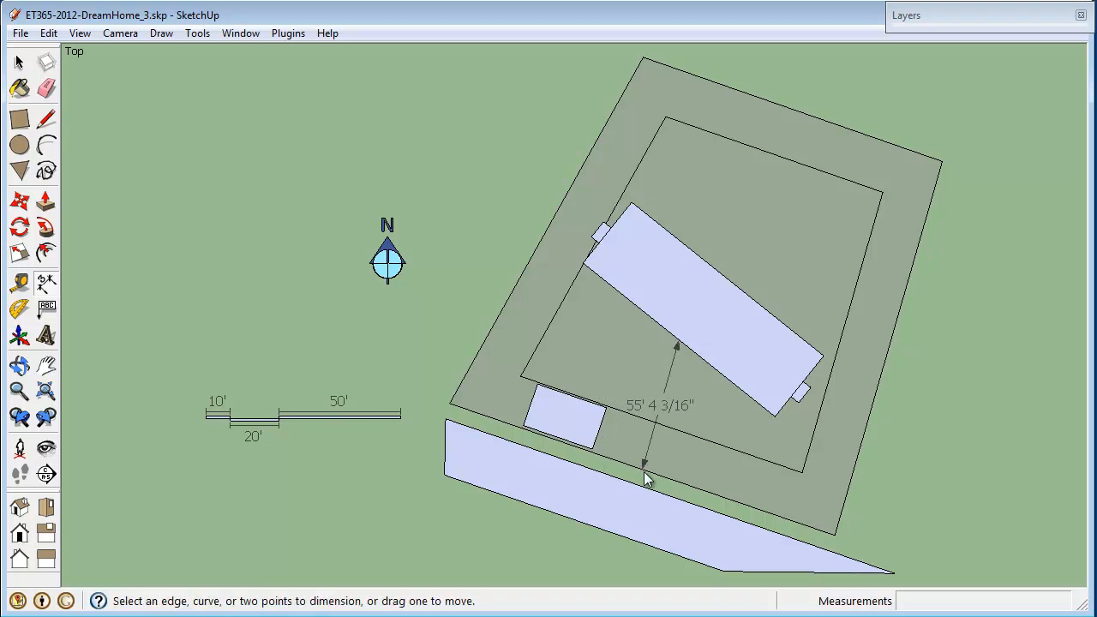
Try to rotate the new dimension about its end at the building's southwest midpoint.
key("space")
left_click(662, 410)
key("q")
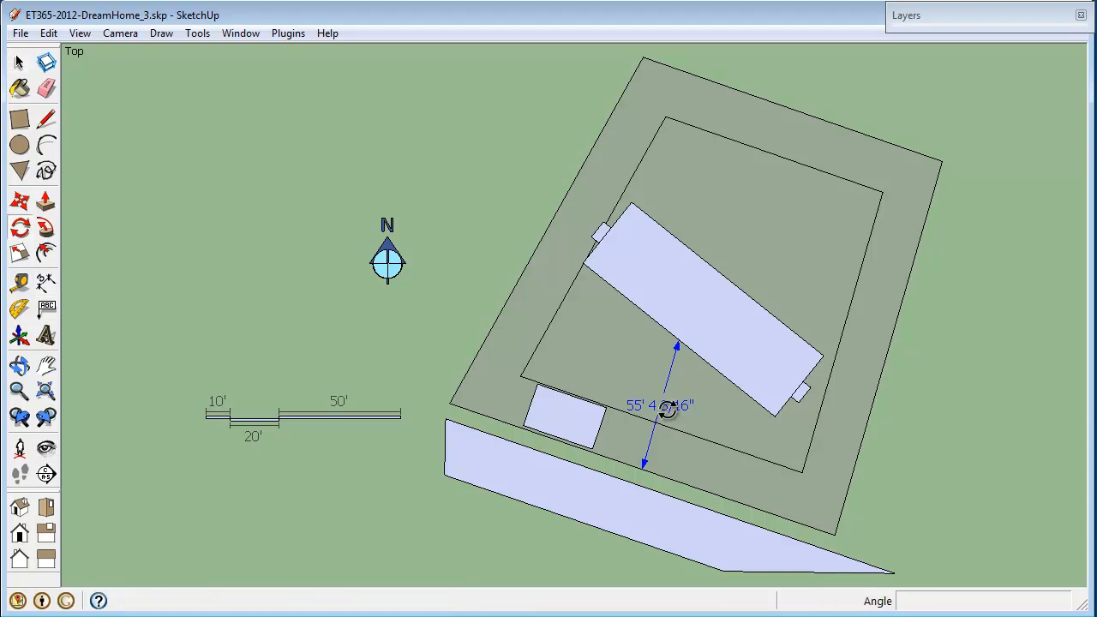
left_click(678, 341)
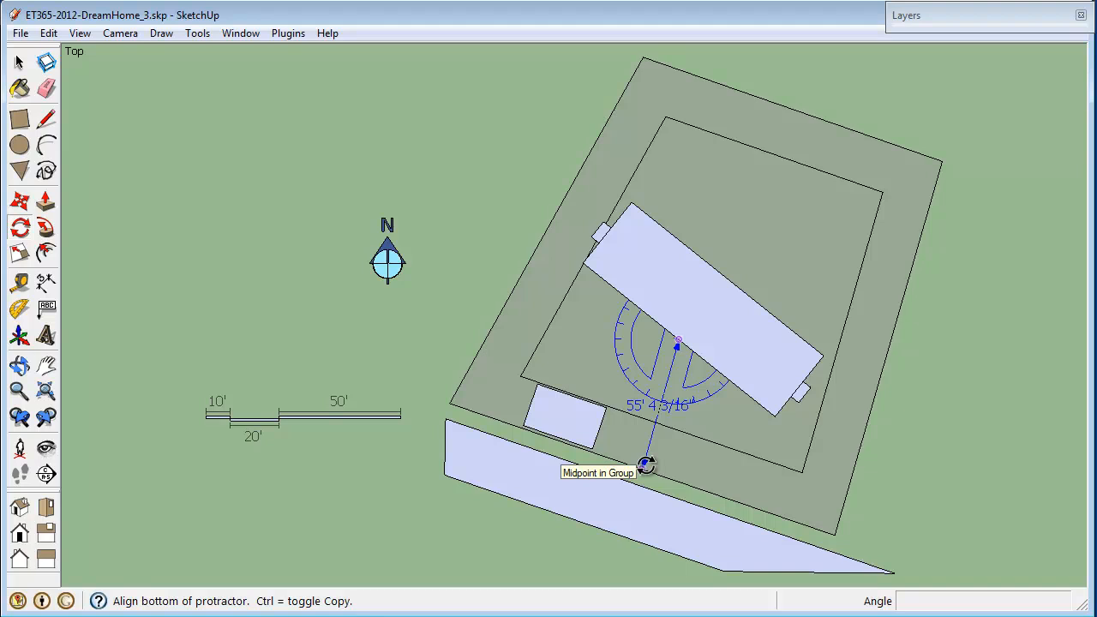
left_click(643, 465)
left_click(598, 450)
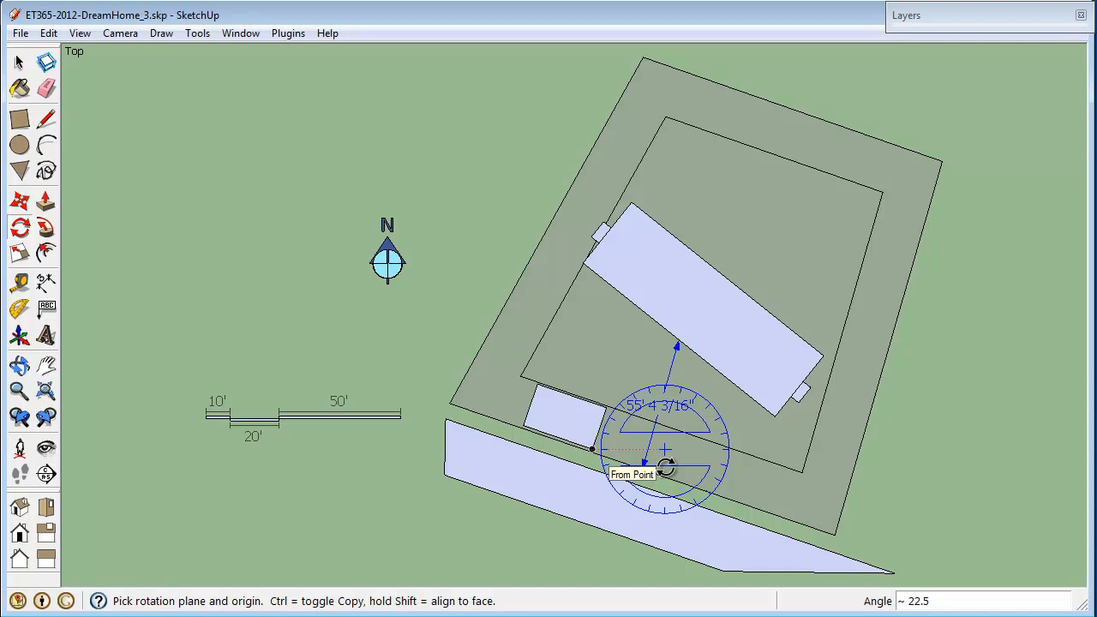
Delete the dimension and create a guide parallel to the long building's southwest side through the midpoint of the lot's south edge.
key("space")
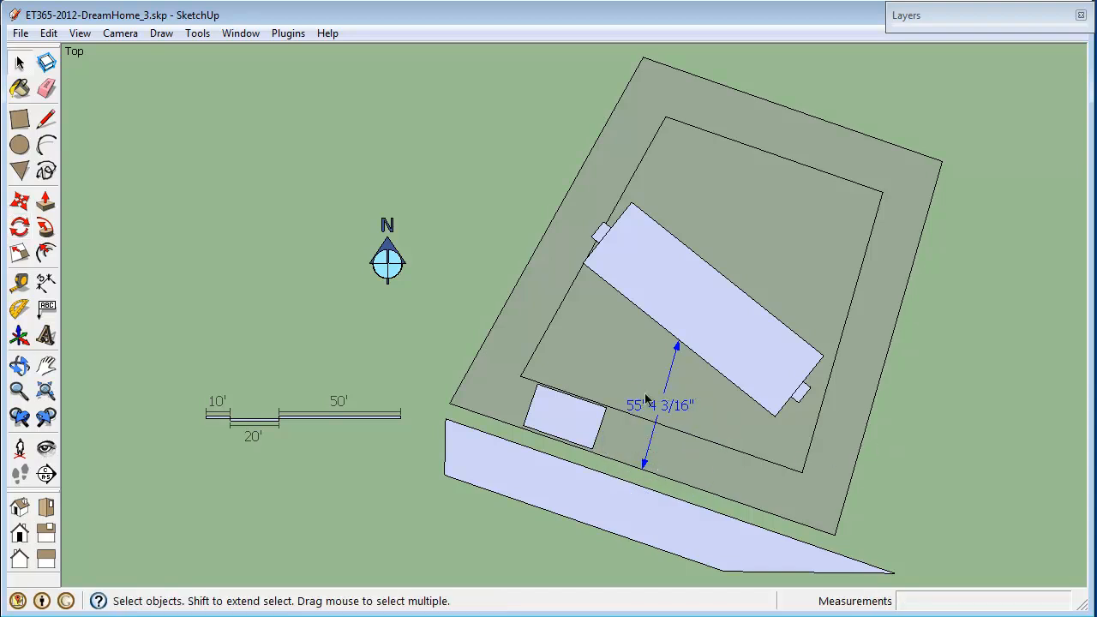
key("Delete")
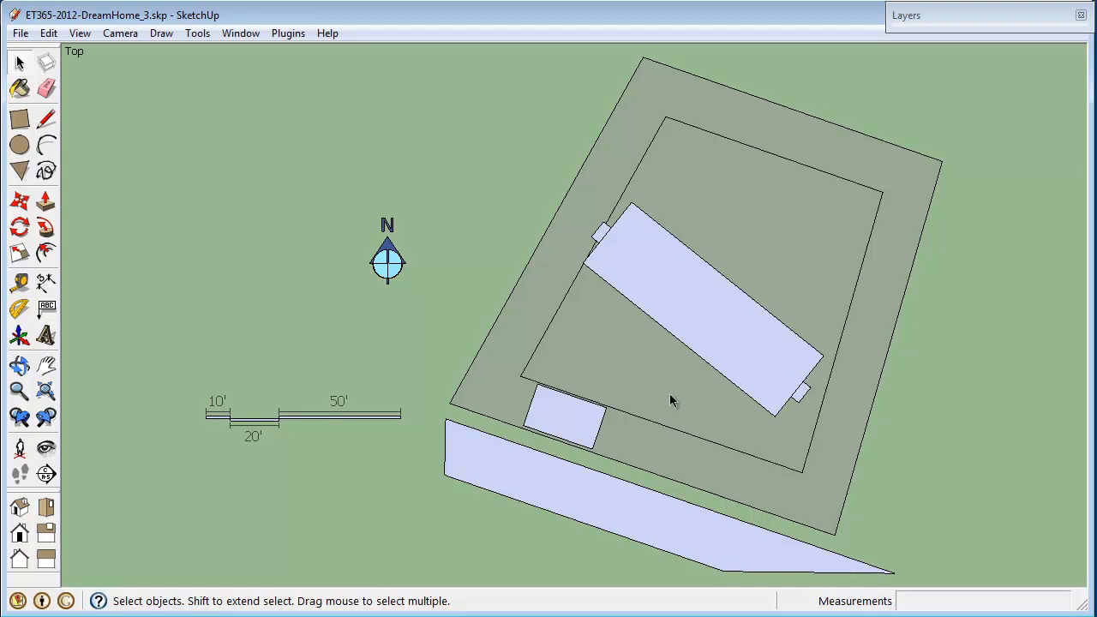
key("t")
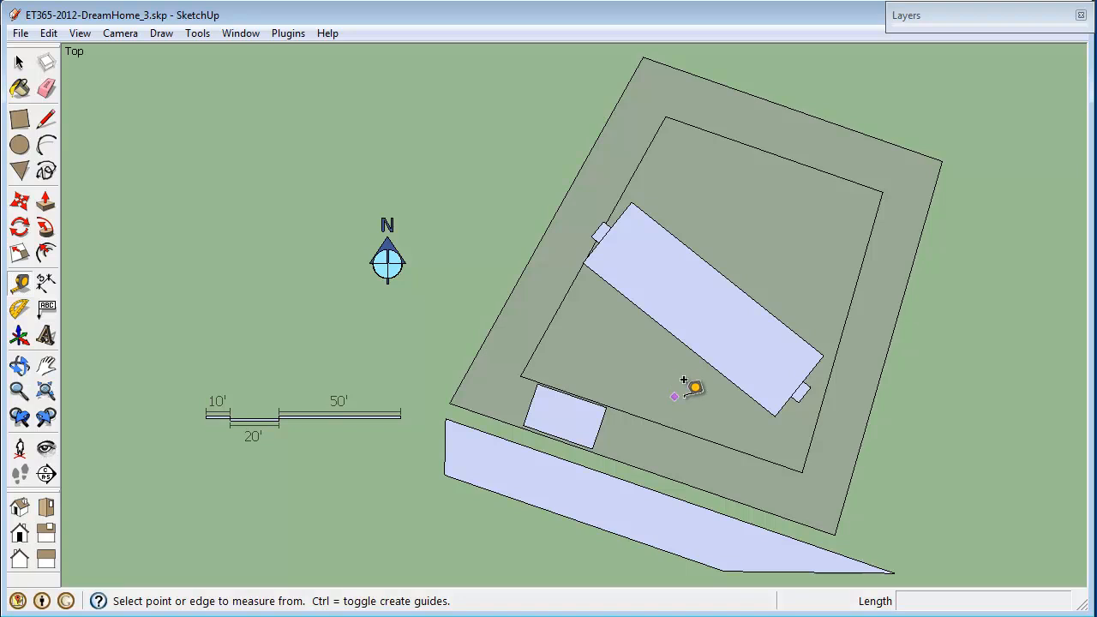
left_click(721, 372)
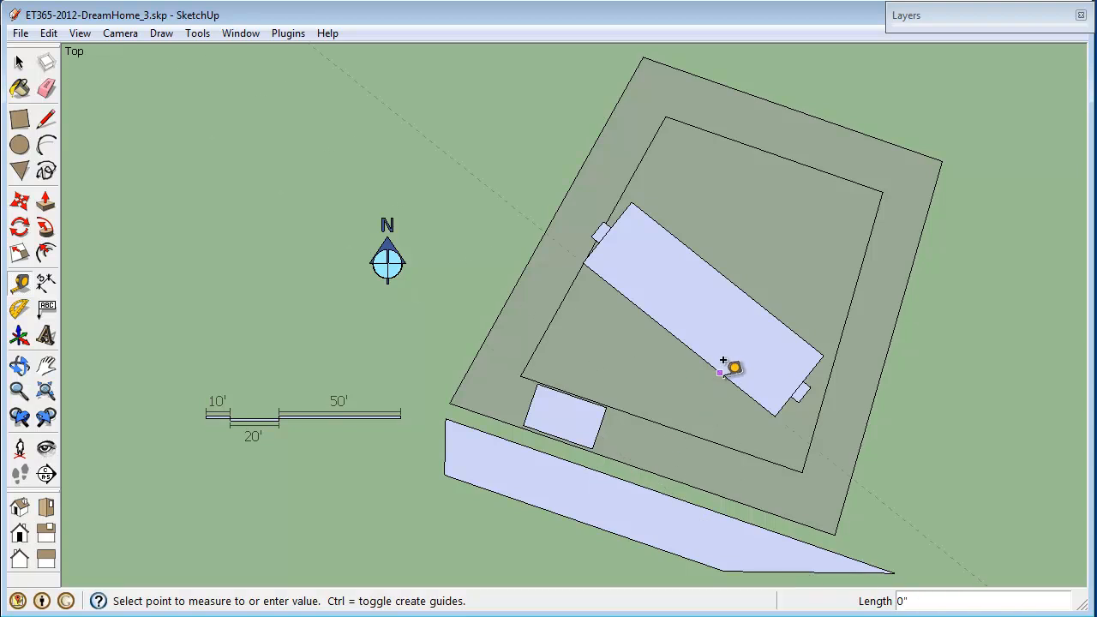
left_click(639, 453)
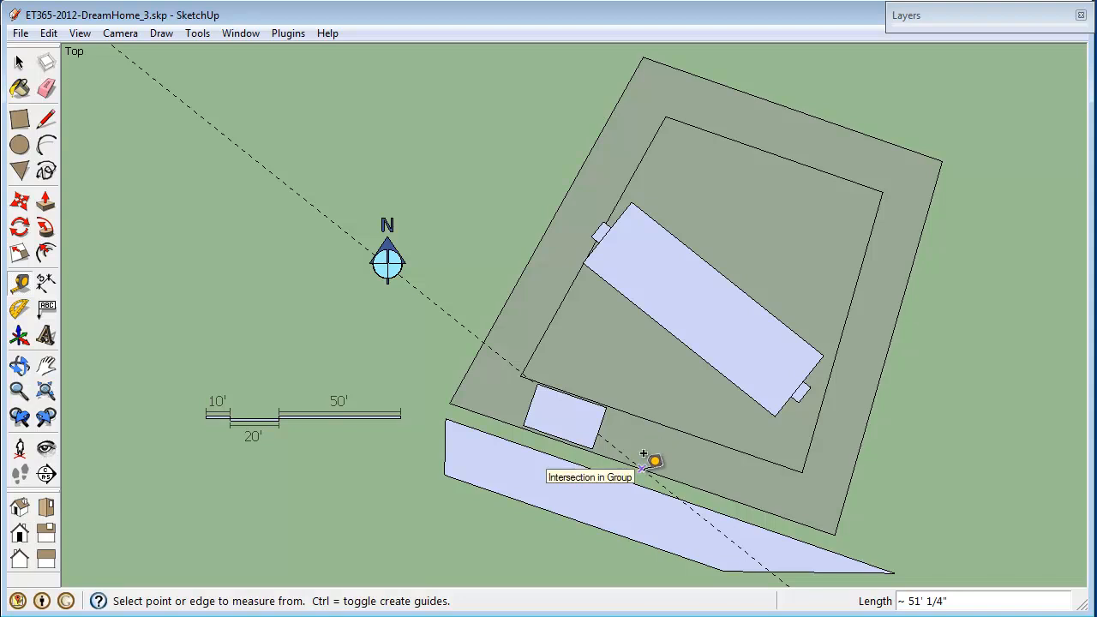
Rotate the guide 90 degrees about its intersection with the lot's south edge, making it perpendicular to the long building's side.
key("q")
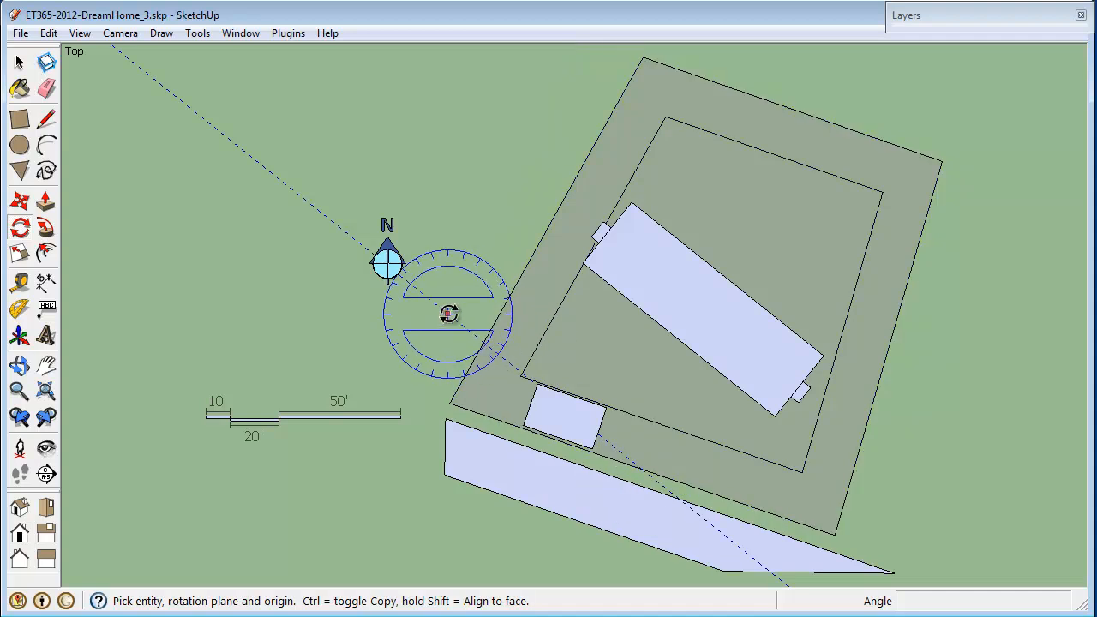
key("space")
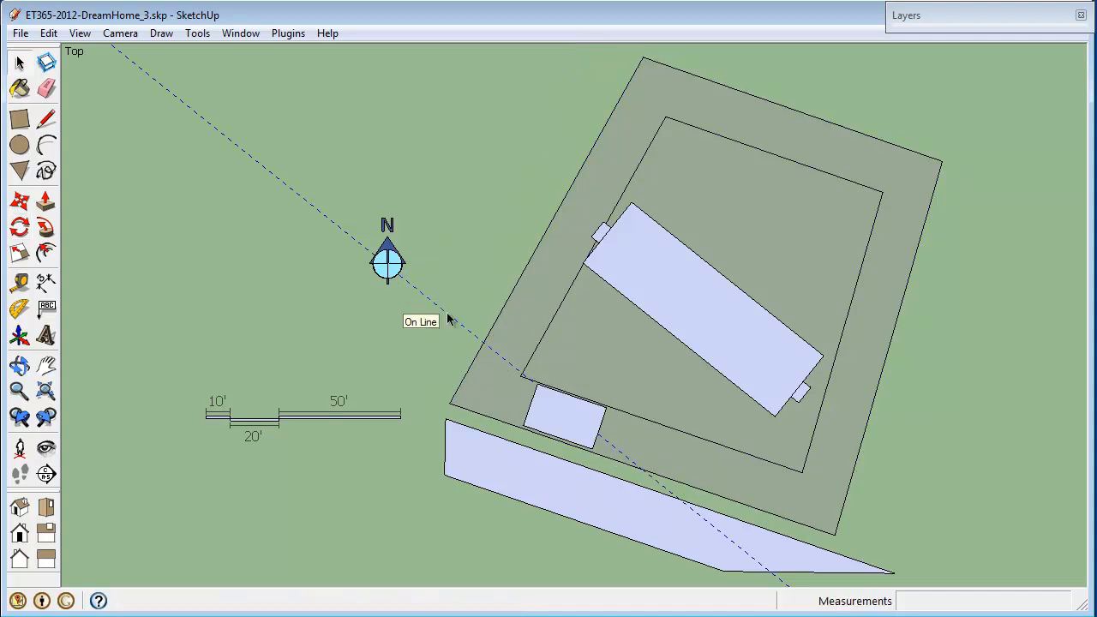
key("ctrl+shift+w")
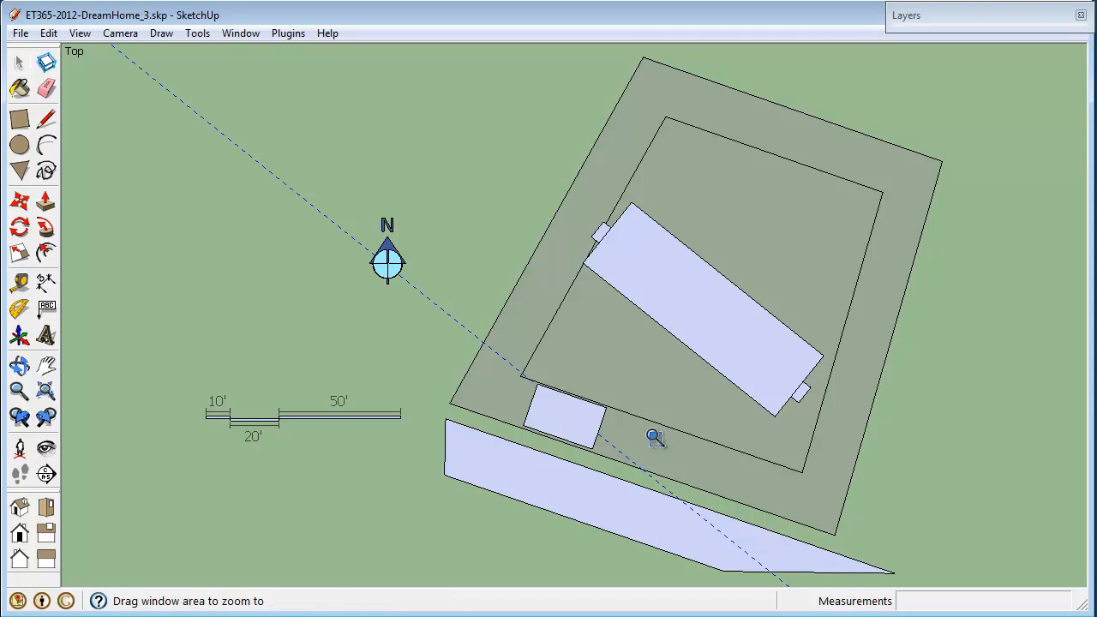
key("q")
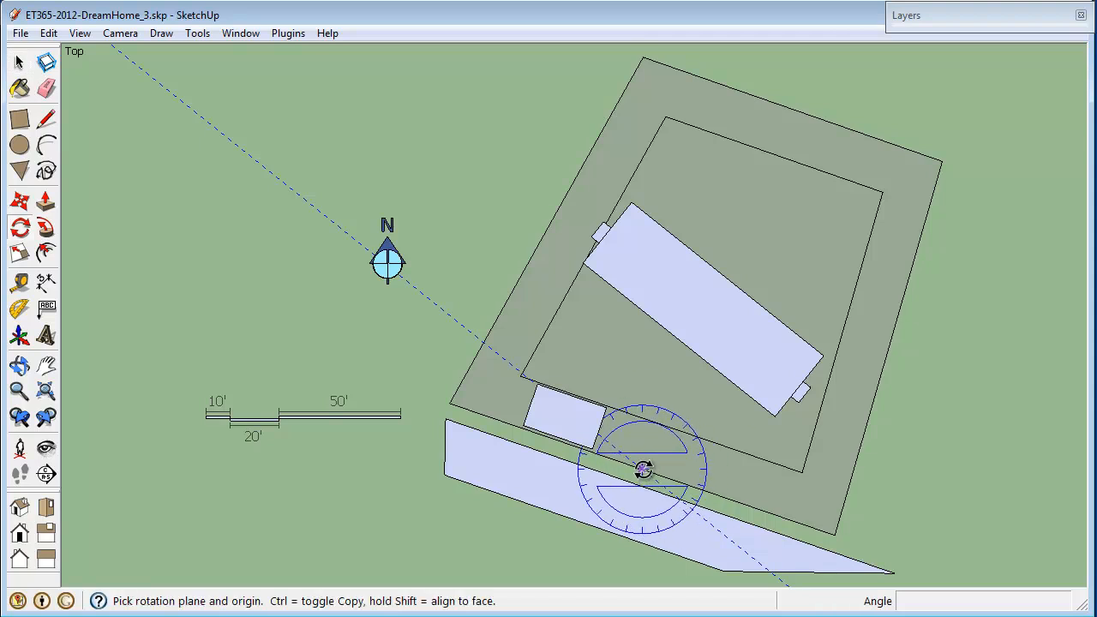
left_click(643, 469)
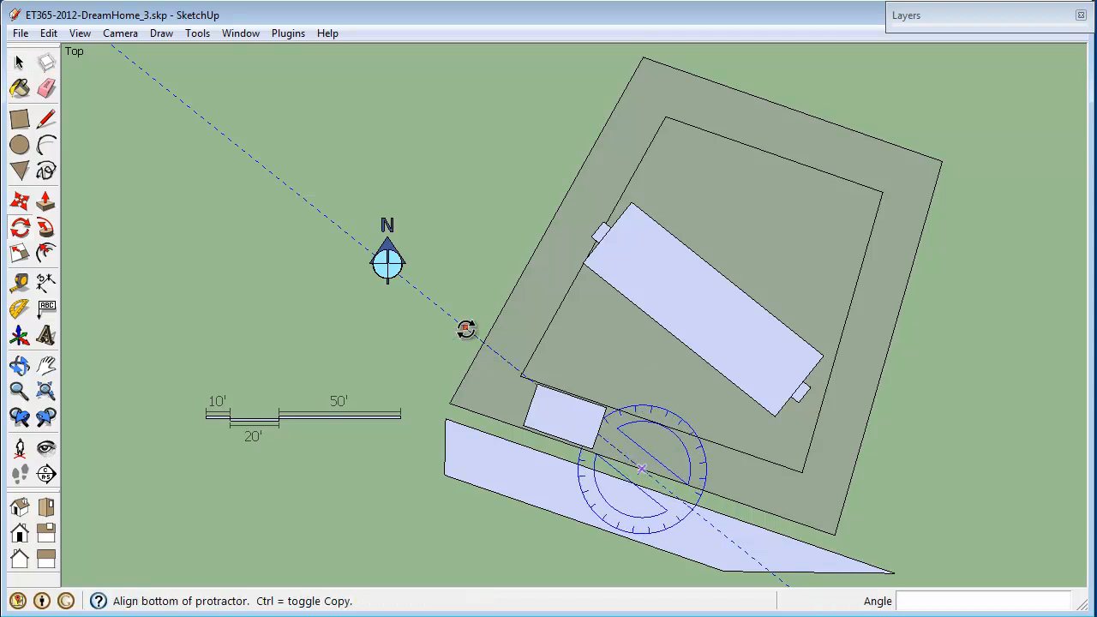
left_click(465, 329)
key("Escape")
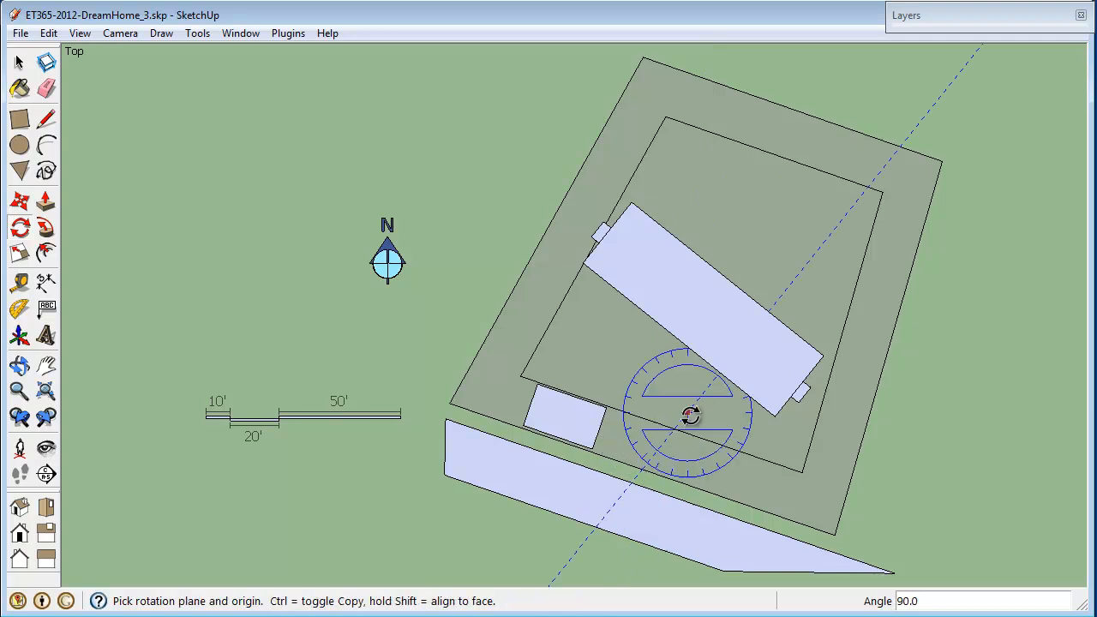
key("space")
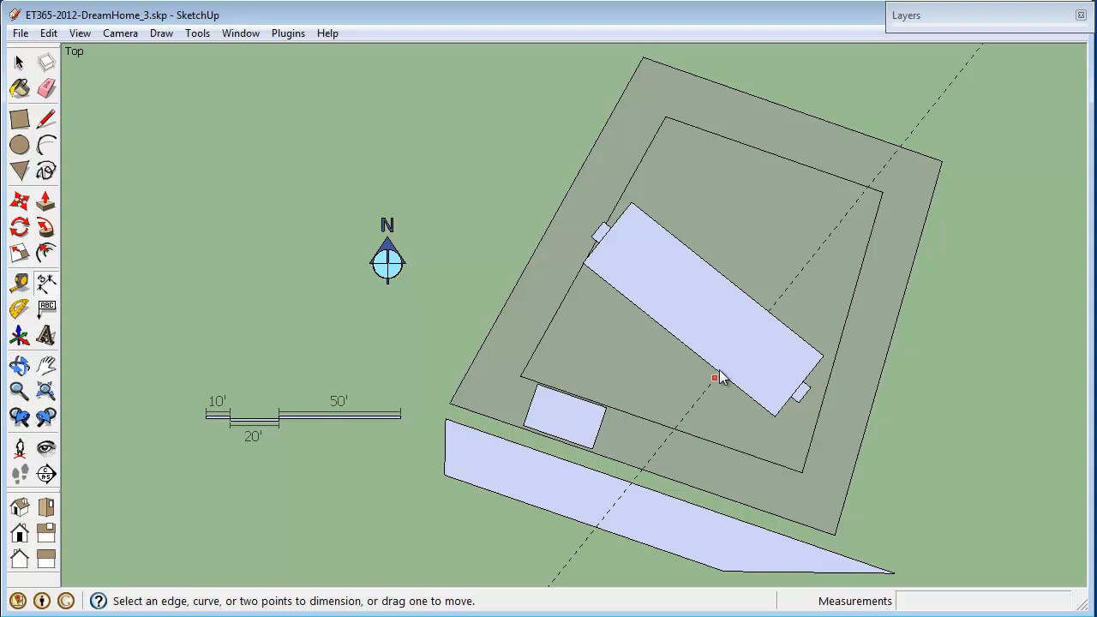
left_click(642, 470)
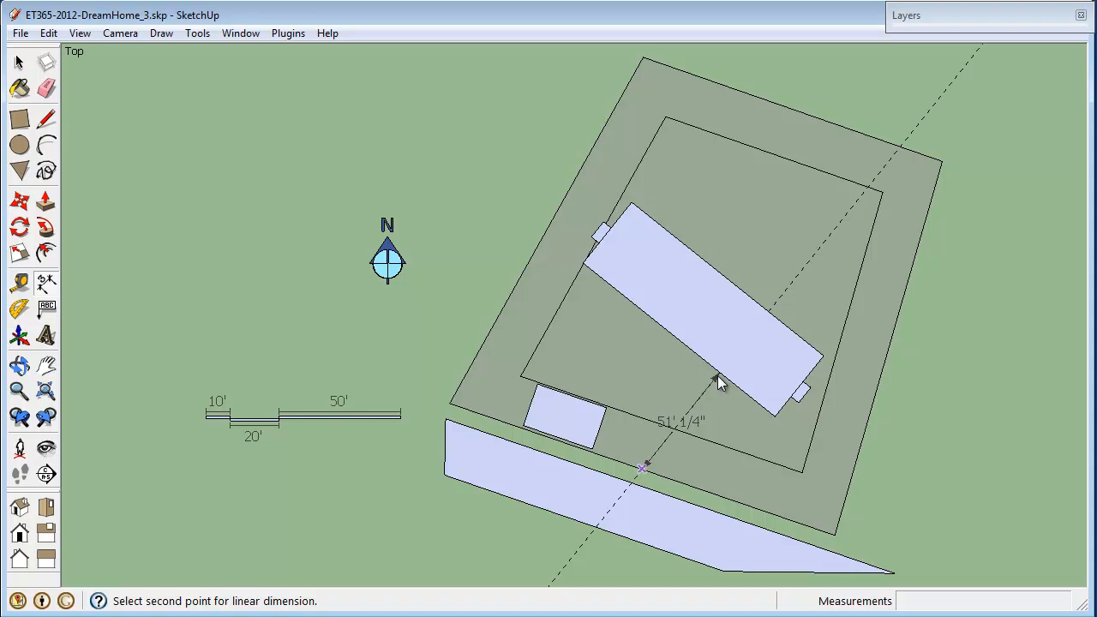
key("space")
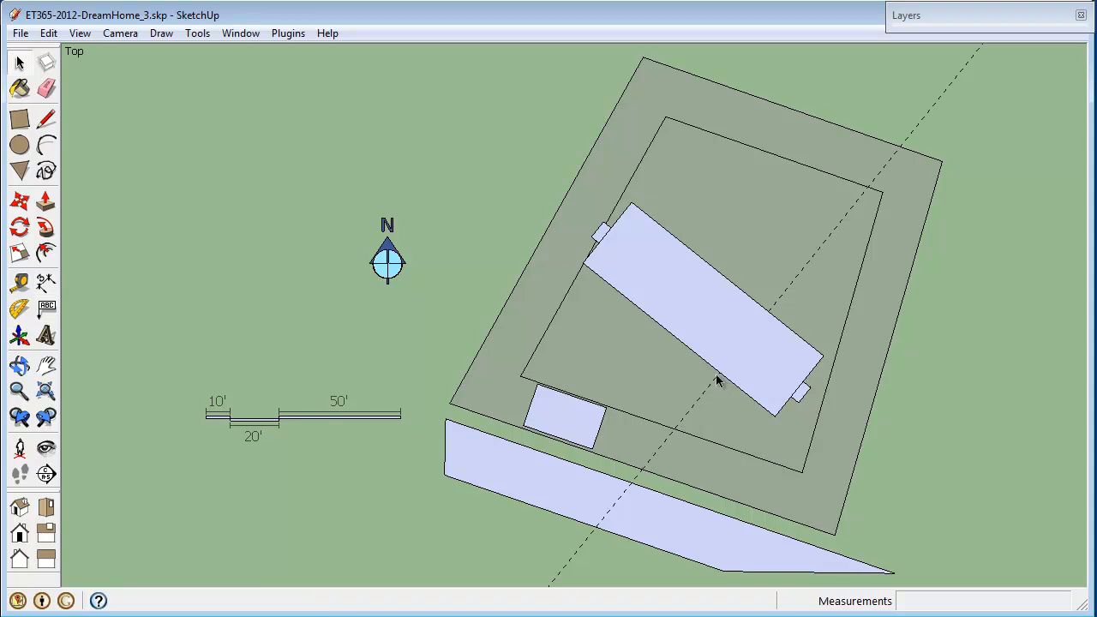
Draw a line along the guide from the long building's southwest side to the lot's south edge.
scroll(718, 381, "up", 1)
left_click(718, 382)
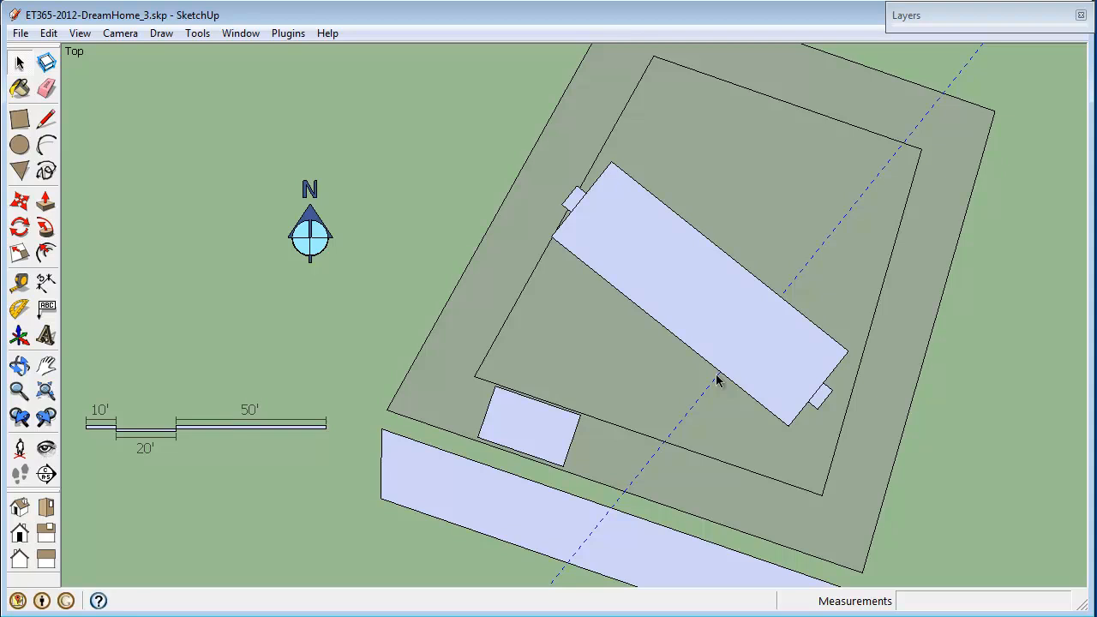
key("l")
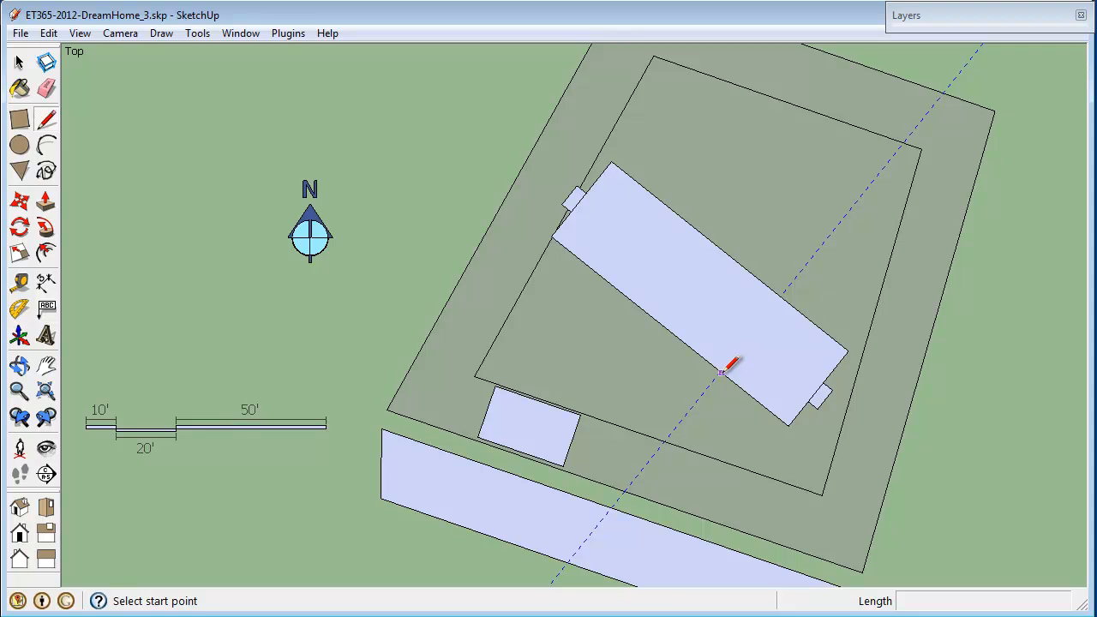
left_click(721, 374)
left_click(624, 490)
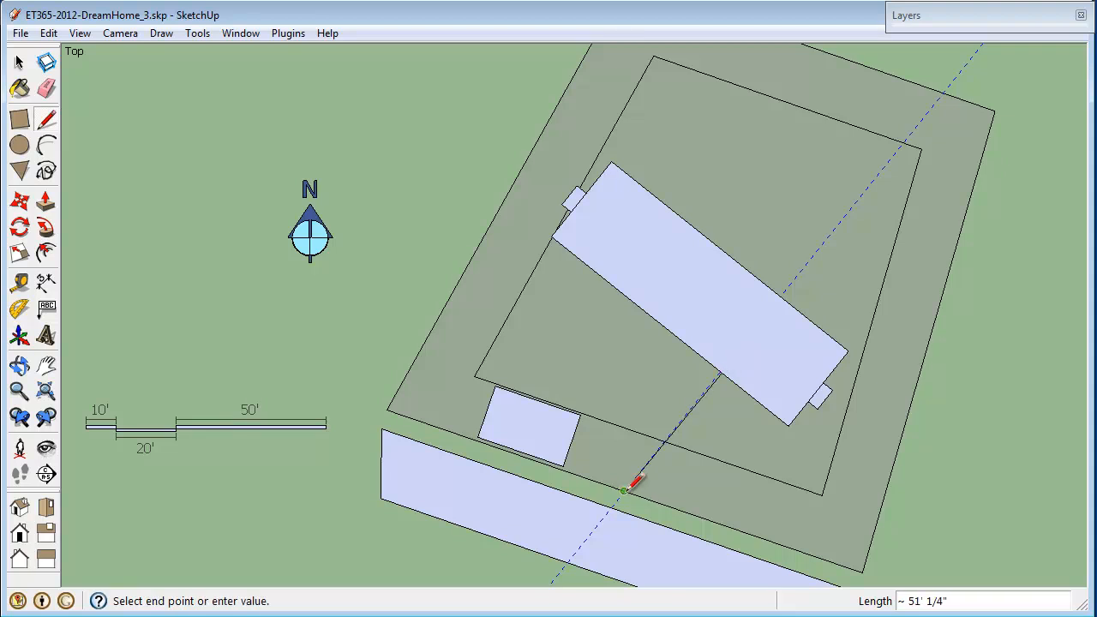
Dimension the new line with the dimension offset to its northwest, and delete the line itself.
key("d")
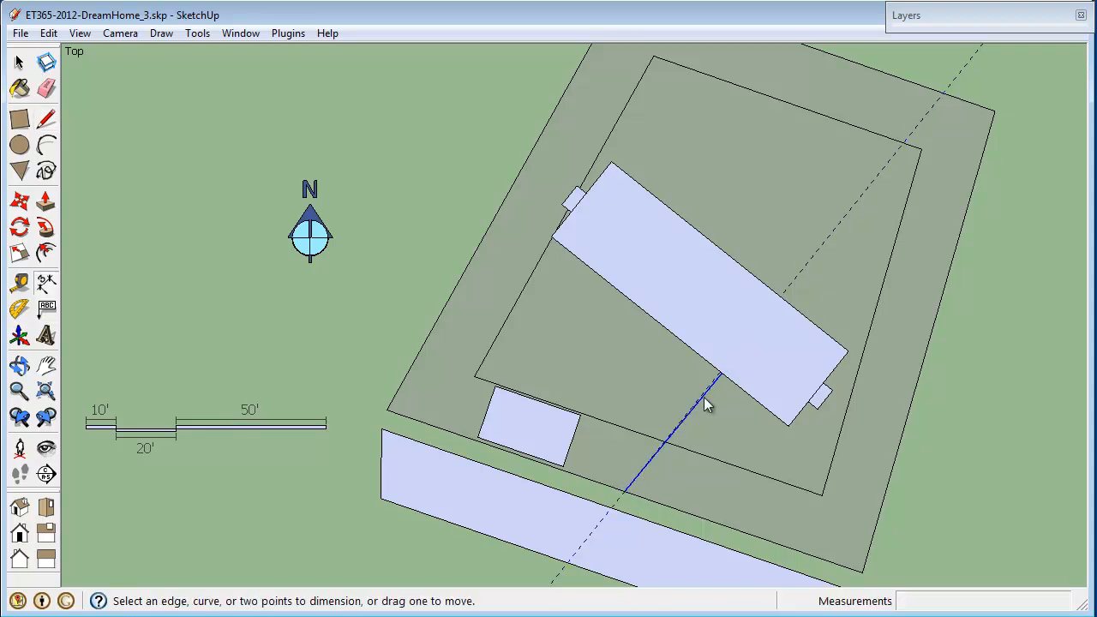
left_click(708, 401)
left_click(683, 382)
key("space")
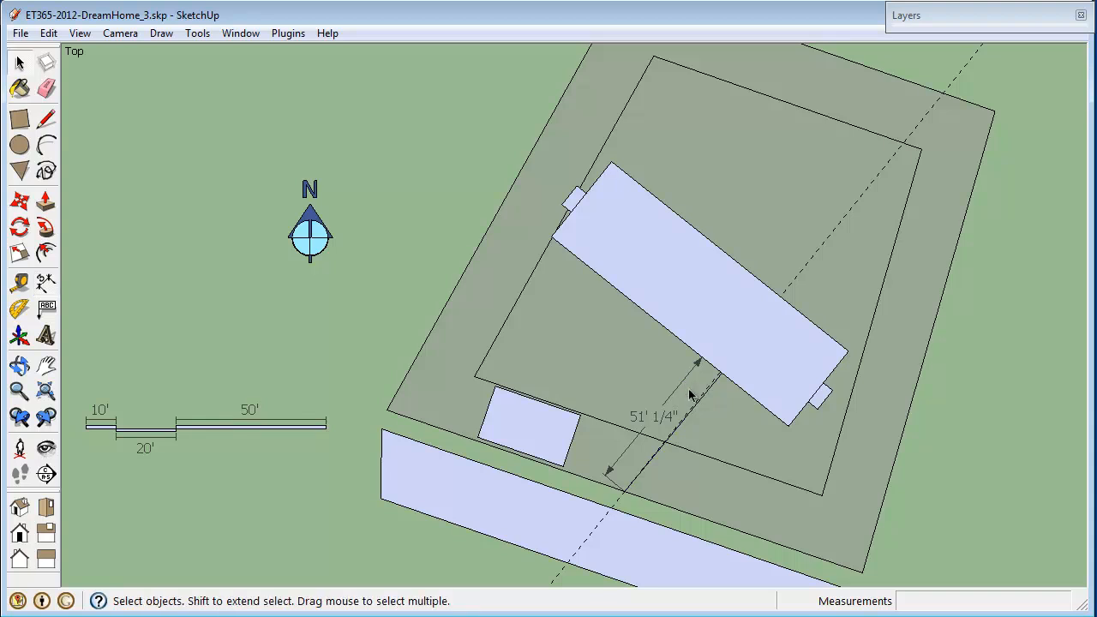
left_click(698, 401)
key("Delete")
Move the dimension onto the guide so it spans directly from the long building to the lot's south edge.
left_click(678, 392)
key("m")
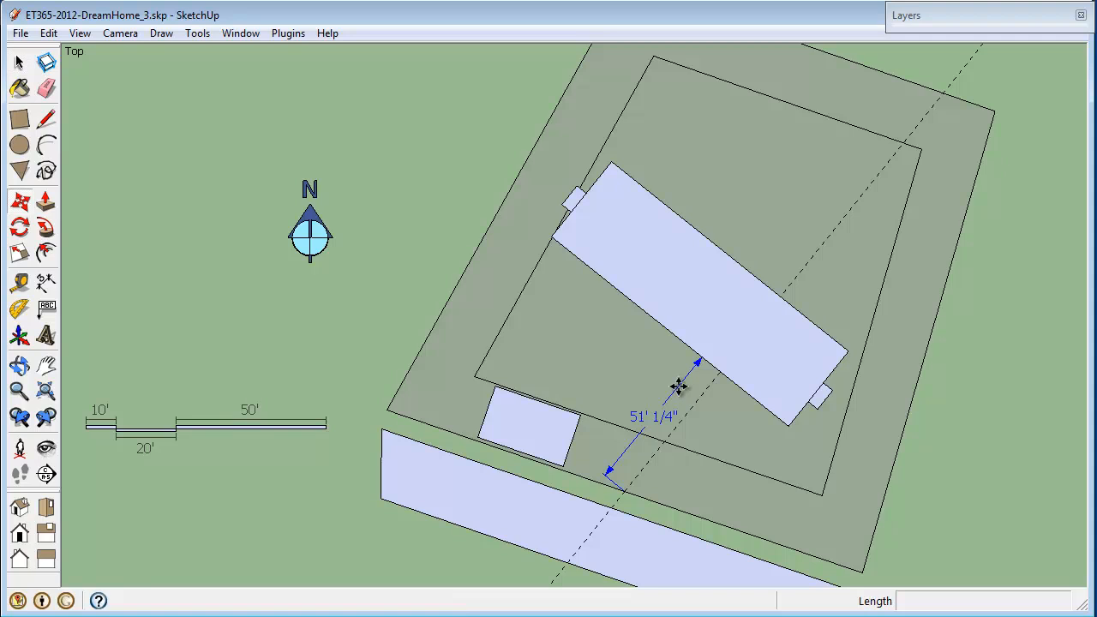
left_click(675, 382)
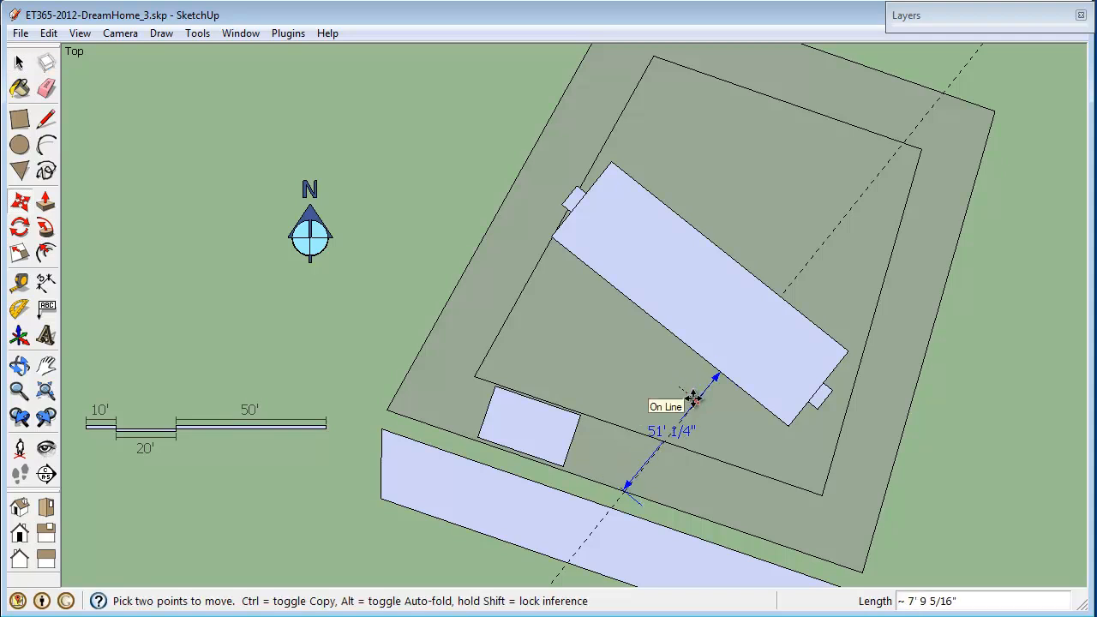
left_click(696, 393)
key("space")
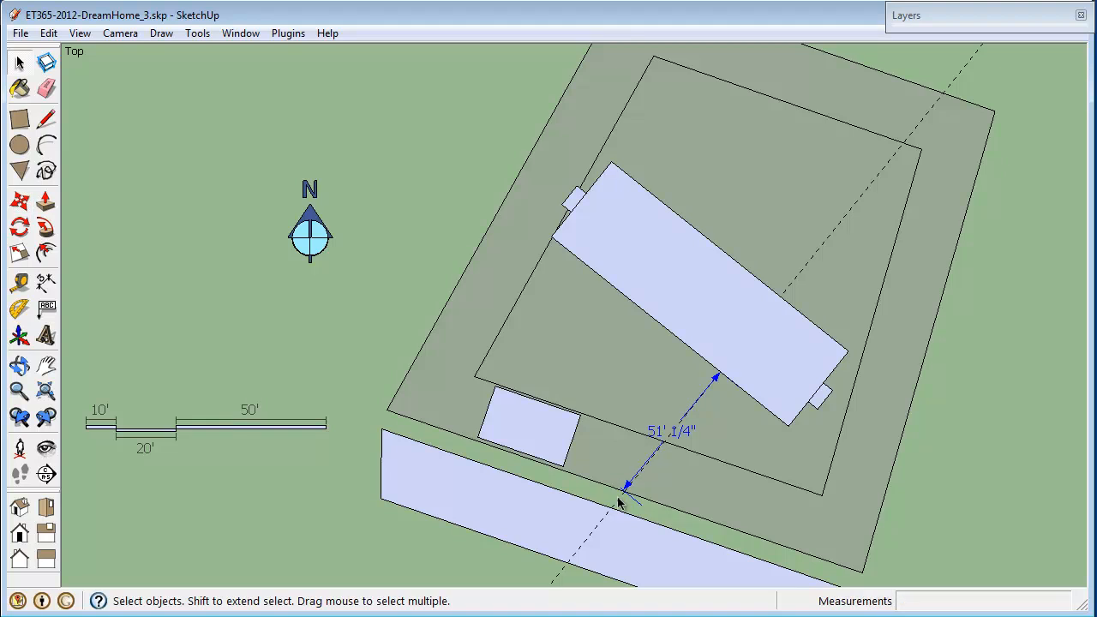
Delete the guide running beneath the dimension.
left_click(620, 501)
scroll(640, 499, "up", 3)
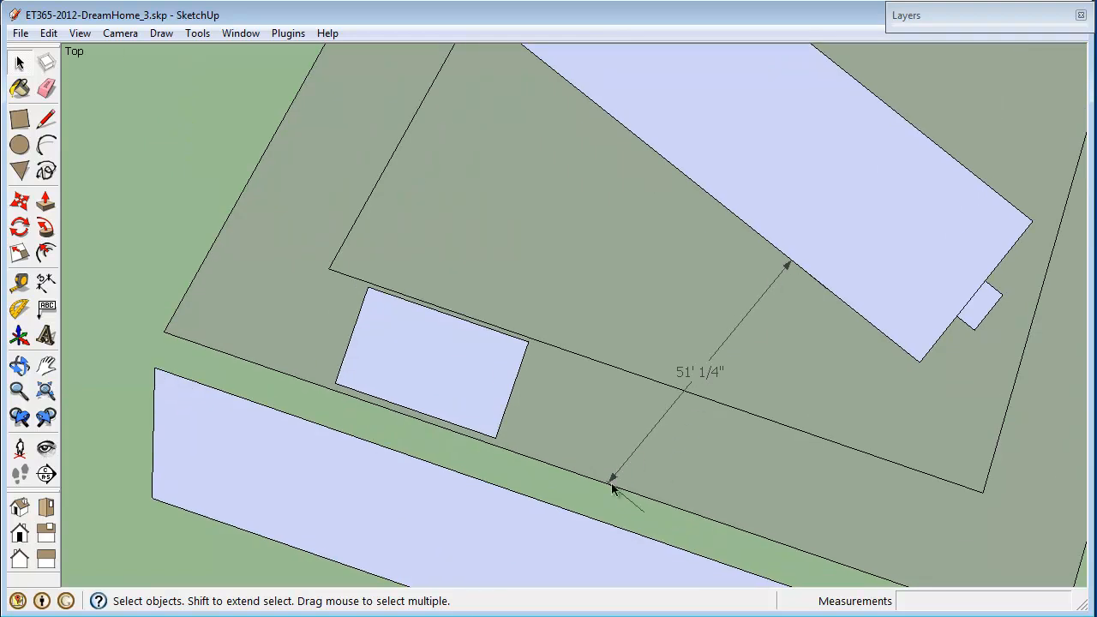
scroll(612, 487, "down", 3)
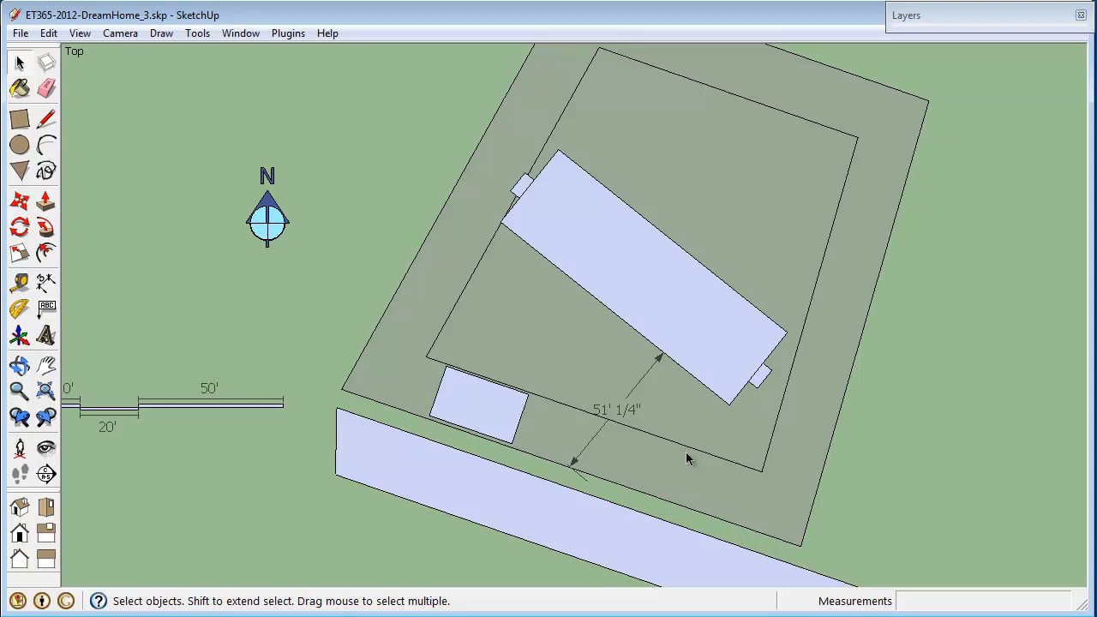
scroll(688, 459, "down", 1)
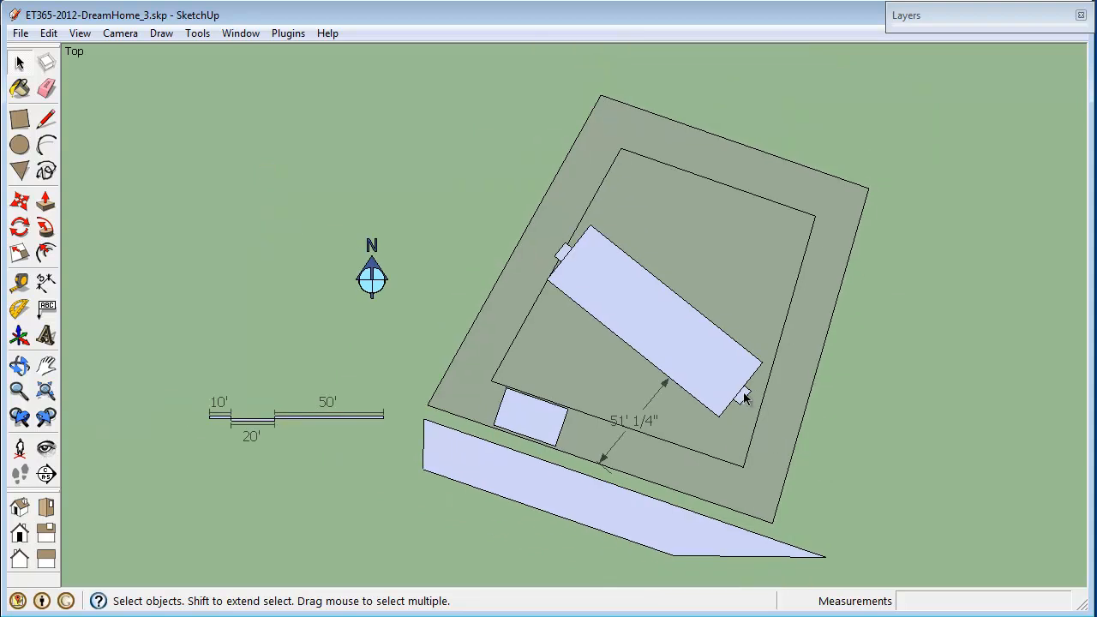
Make the Topo layer visible and collapse the layer list to show the whole site.
left_click(610, 265)
left_click(342, 334)
left_click(943, 17)
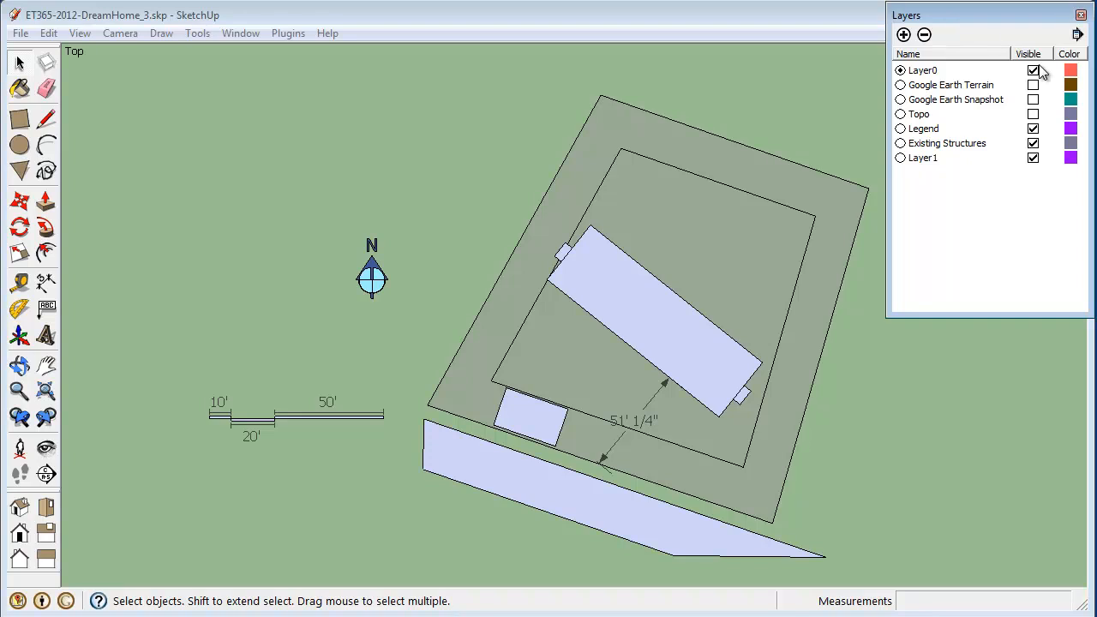
left_click(1033, 115)
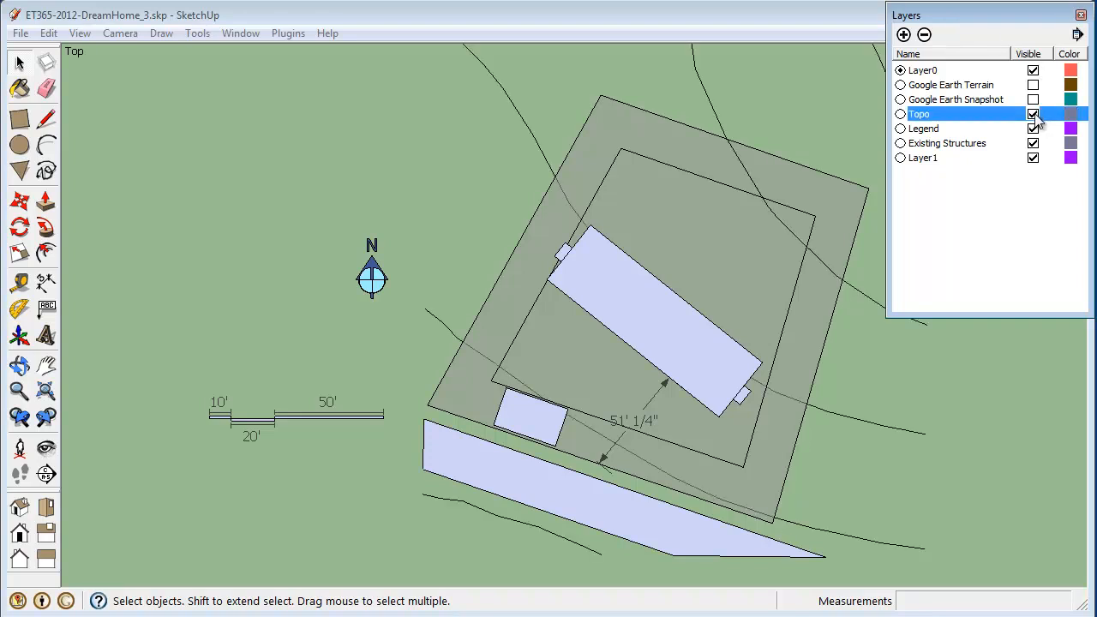
left_click(1016, 17)
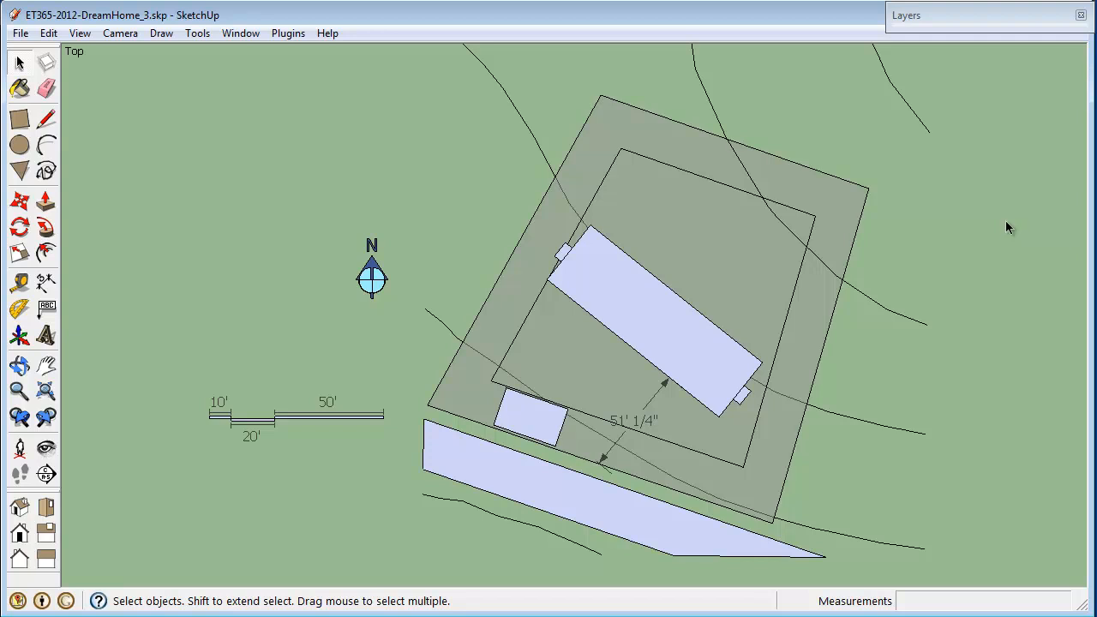
scroll(1005, 221, "down", 1)
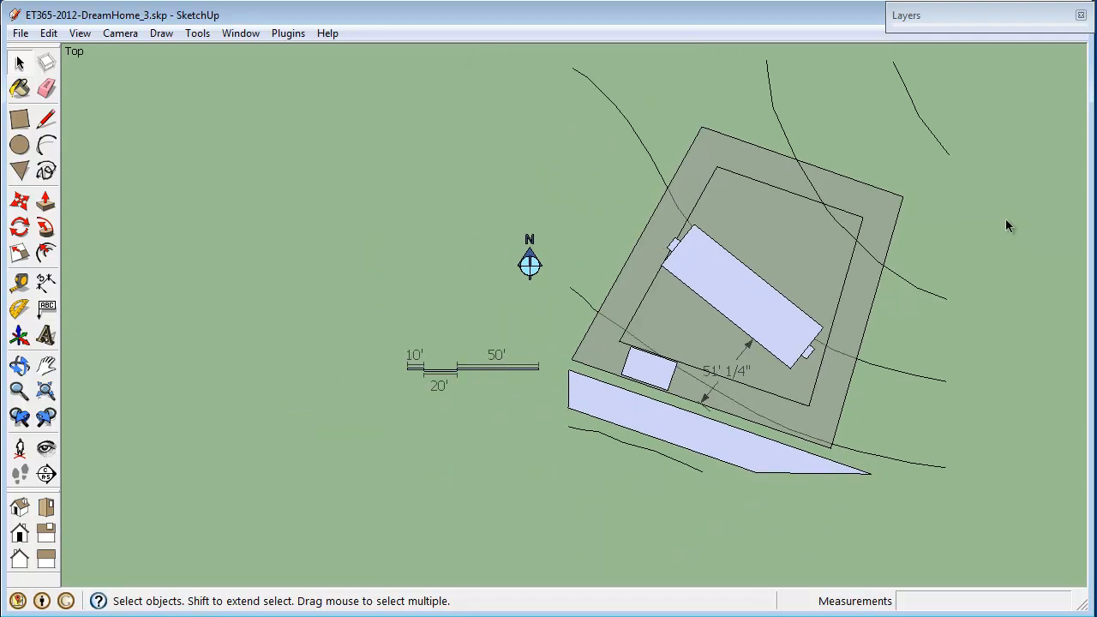